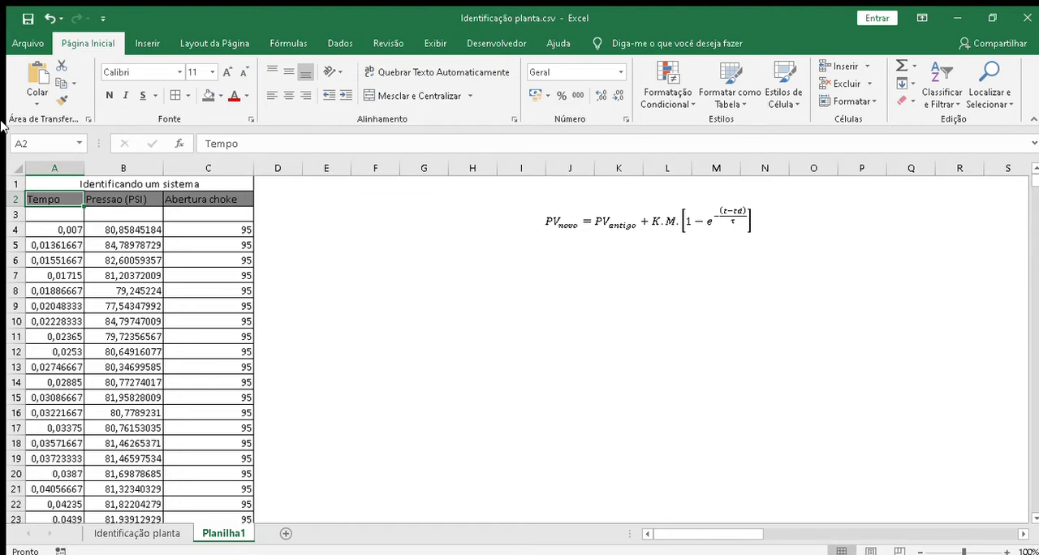
Step: Enlarge the sheet to 160% and examine the Tempo, Pressao (PSI) and Abertura choke columns
{"action": "left_click", "coordinate": [1007, 551]}
{"action": "left_click", "coordinate": [1007, 552]}
{"action": "left_click", "coordinate": [1007, 552]}
{"action": "left_click", "coordinate": [1008, 551]}
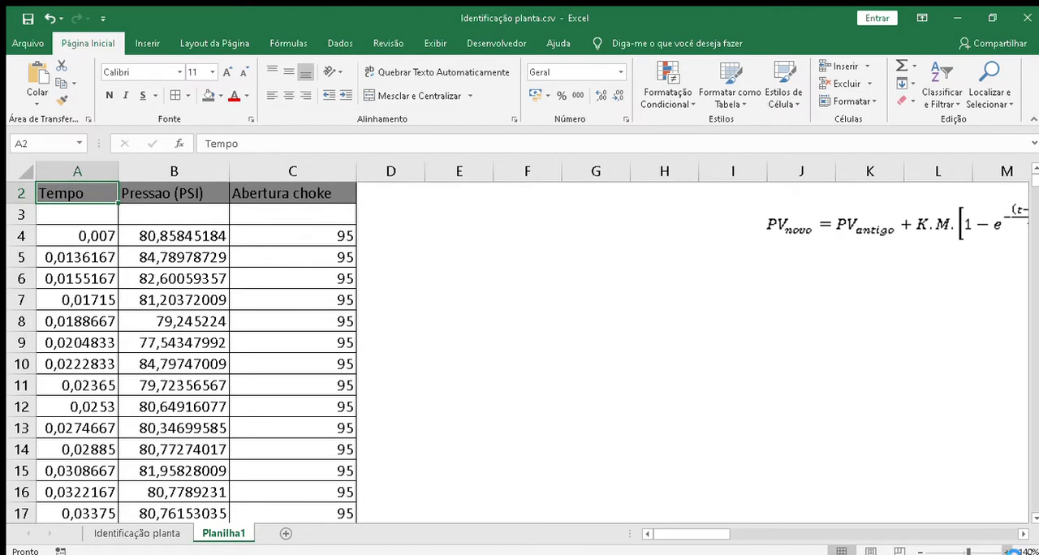
{"action": "left_click", "coordinate": [1007, 551]}
{"action": "left_click", "coordinate": [1008, 551]}
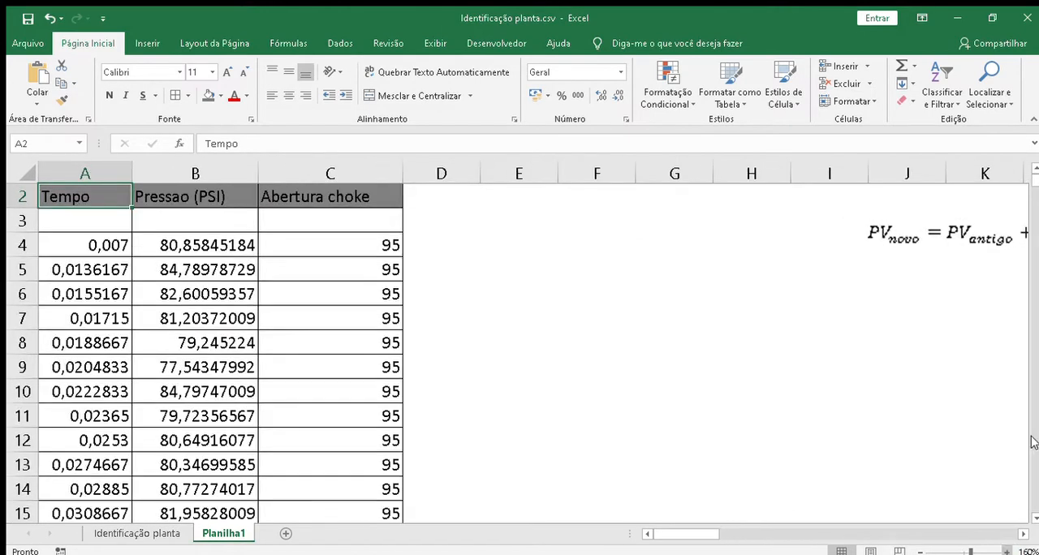
{"action": "left_click", "coordinate": [1033, 170]}
{"action": "left_click", "coordinate": [97, 180]}
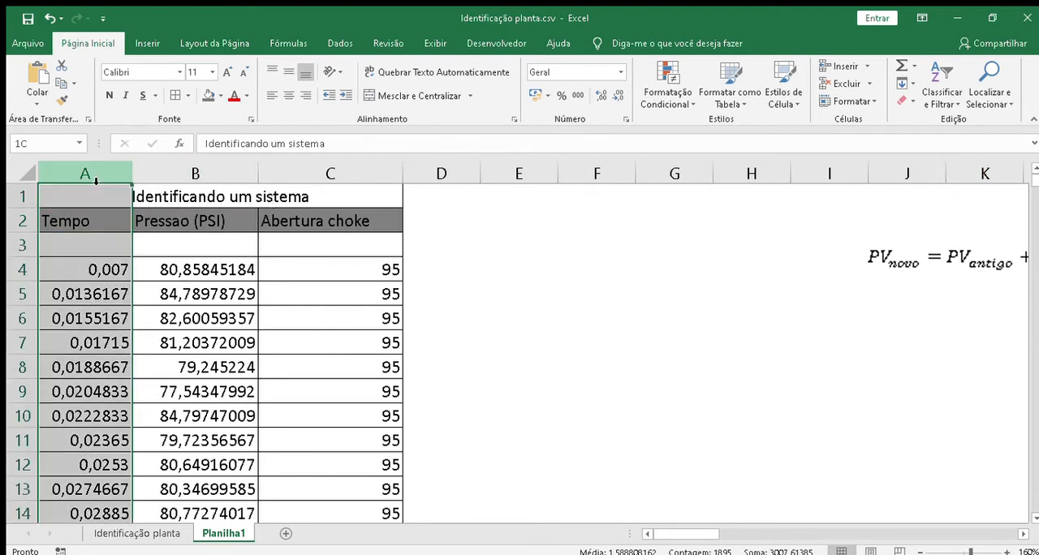
{"action": "left_click", "coordinate": [189, 184]}
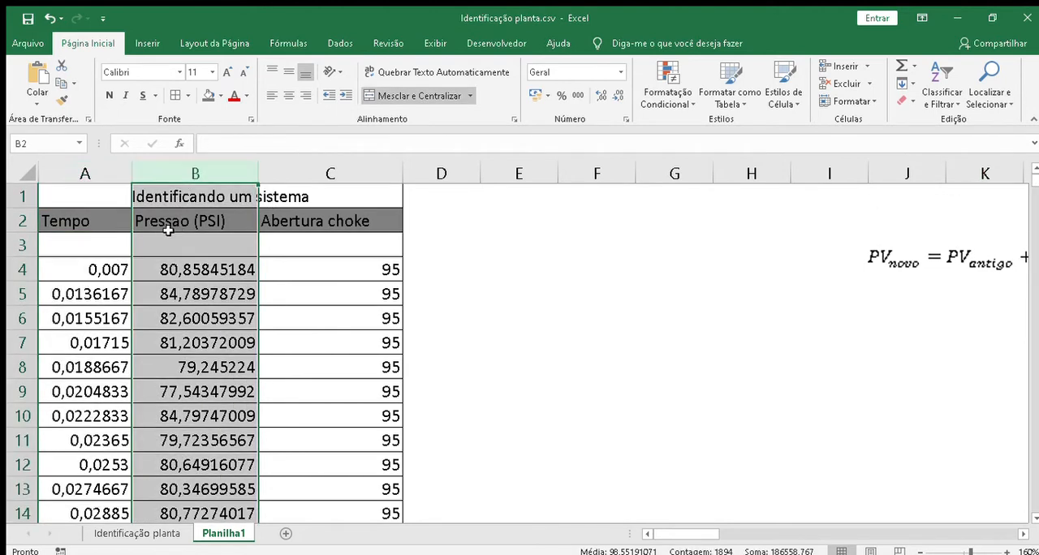
{"action": "left_click", "coordinate": [169, 222]}
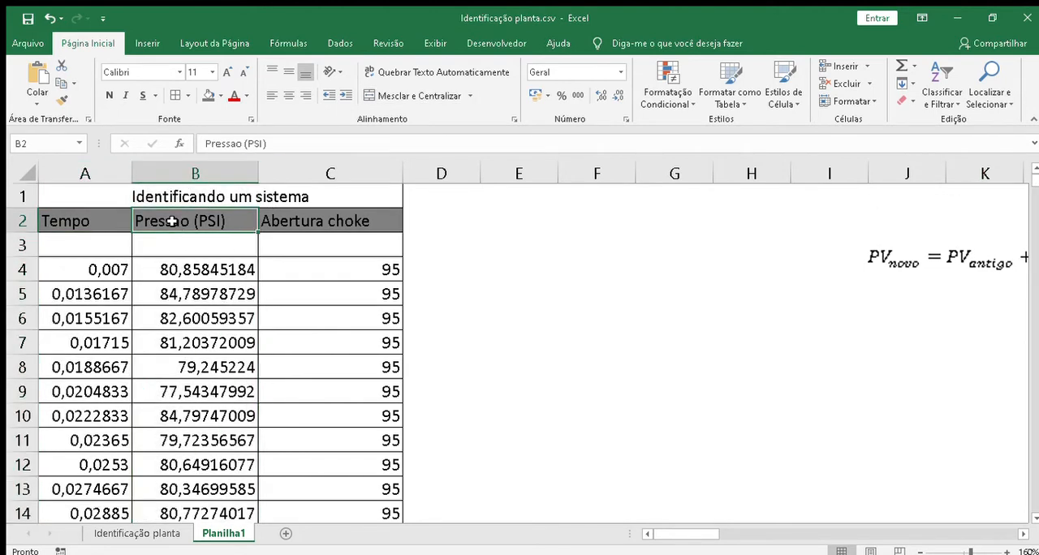
{"action": "left_click", "coordinate": [334, 180]}
{"action": "left_click", "coordinate": [332, 220]}
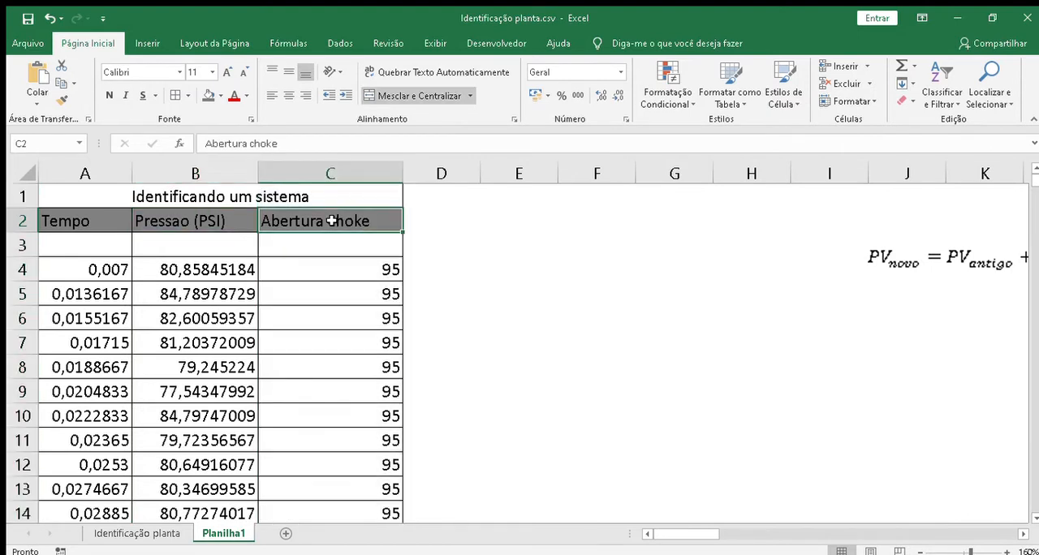
Step: Rename the pressure column header in B2 to "PV (PSI)"
{"action": "left_click", "coordinate": [185, 220]}
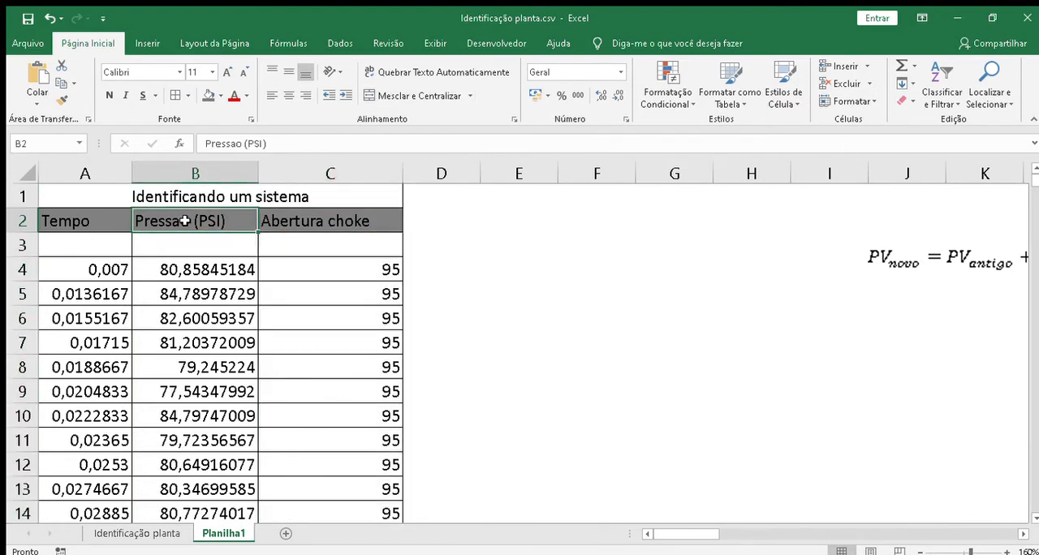
{"action": "double_click", "coordinate": [186, 221]}
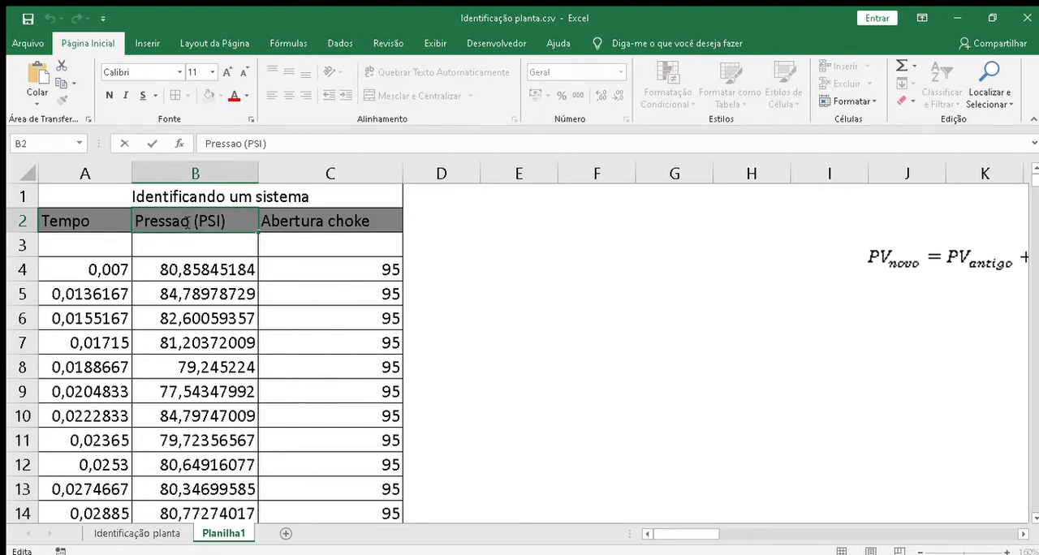
{"action": "key", "text": "BackSpace"}
{"action": "key", "text": "BackSpace"}
{"action": "key", "text": "BackSpace"}
{"action": "key", "text": "BackSpace"}
{"action": "key", "text": "BackSpace"}
{"action": "key", "text": "BackSpace"}
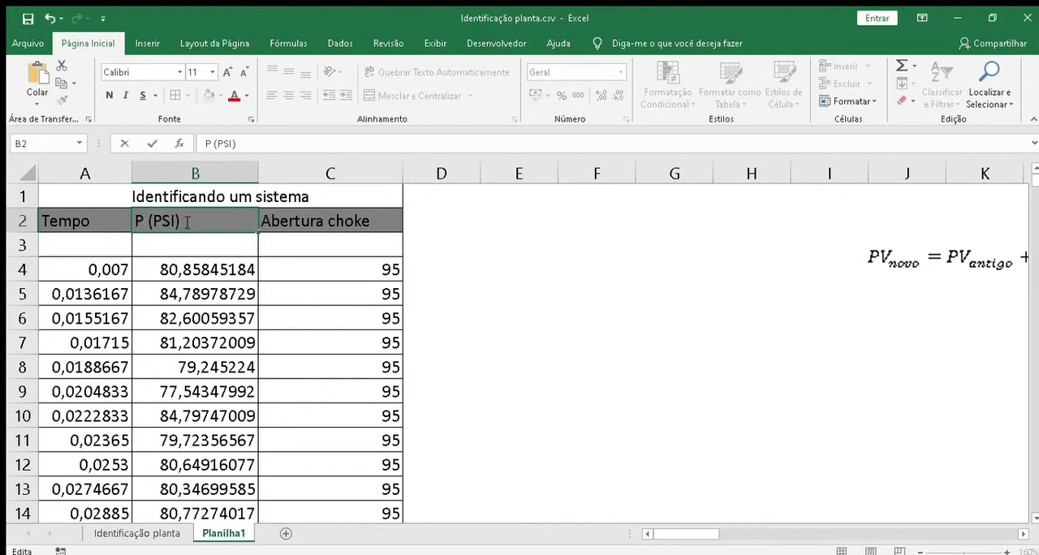
{"action": "type", "text": "V"}
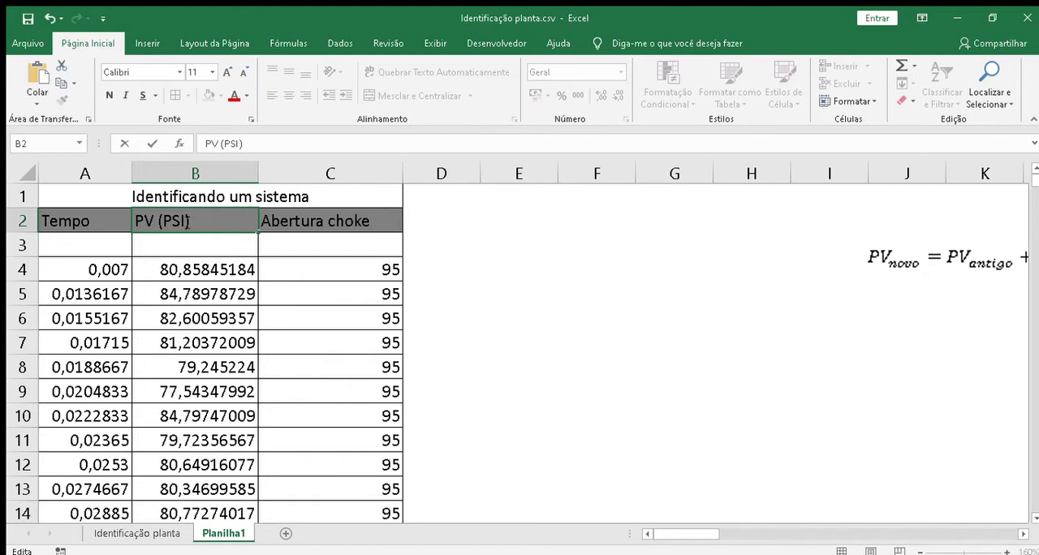
{"action": "left_click", "coordinate": [317, 221]}
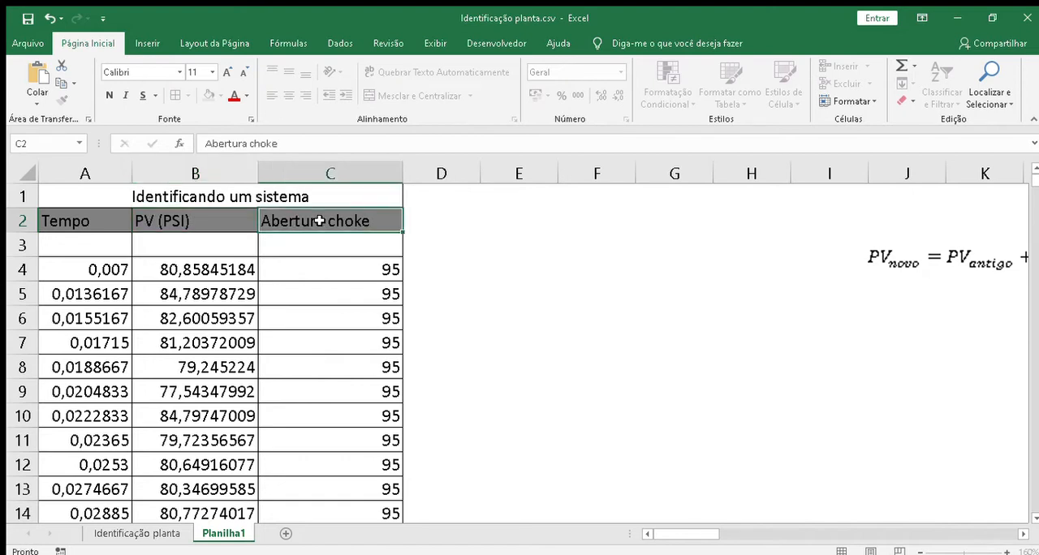
Step: Replace the "Abertura choke" header in C2 with "MV (%)"
{"action": "double_click", "coordinate": [369, 221]}
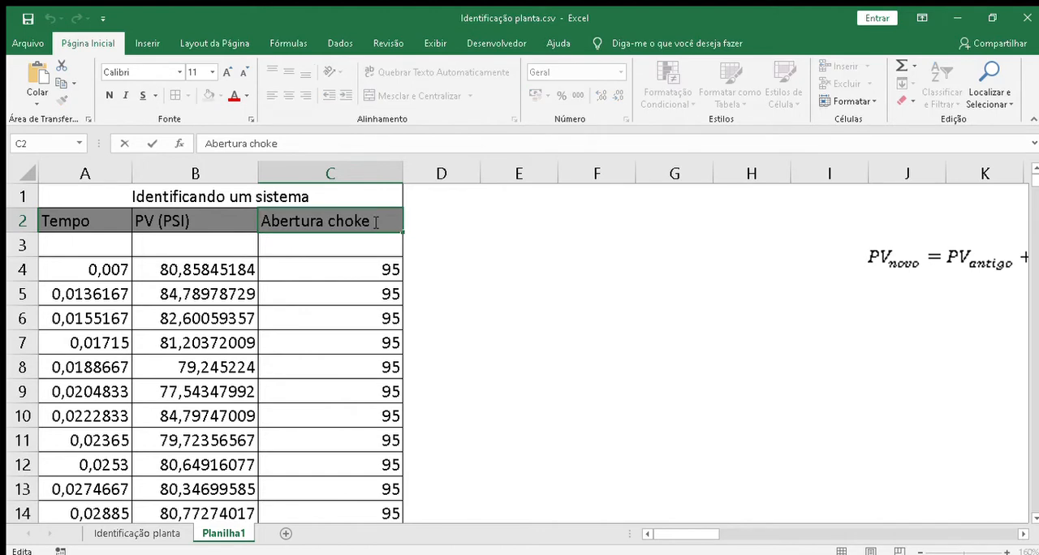
{"action": "key", "text": "BackSpace"}
{"action": "key", "text": "BackSpace"}
{"action": "key", "text": "BackSpace"}
{"action": "key", "text": "BackSpace"}
{"action": "key", "text": "BackSpace"}
{"action": "key", "text": "BackSpace"}
{"action": "key", "text": "BackSpace"}
{"action": "key", "text": "BackSpace"}
{"action": "key", "text": "BackSpace"}
{"action": "key", "text": "BackSpace"}
{"action": "key", "text": "BackSpace"}
{"action": "key", "text": "BackSpace"}
{"action": "key", "text": "BackSpace"}
{"action": "key", "text": "BackSpace"}
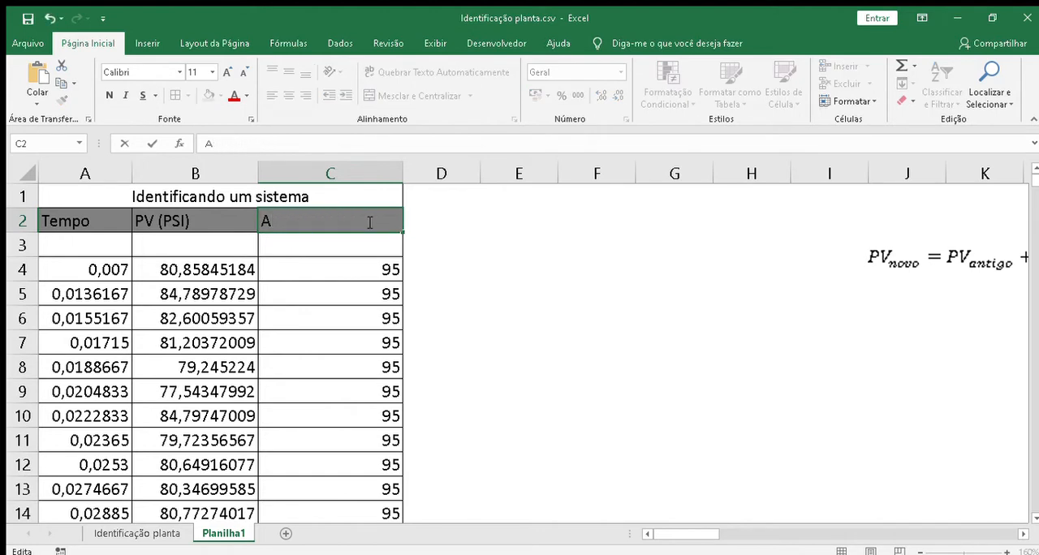
{"action": "type", "text": "MV (%"}
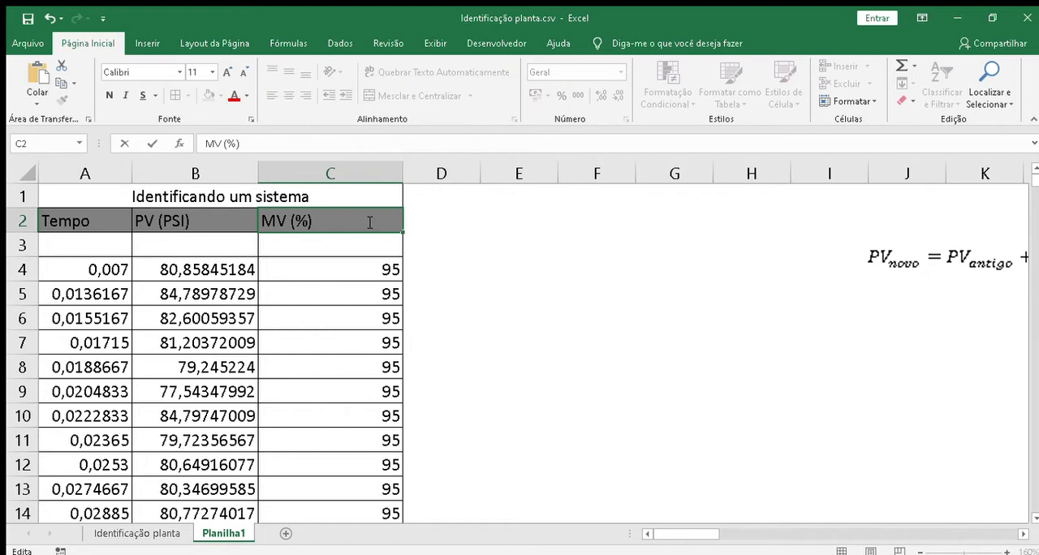
{"action": "left_click", "coordinate": [80, 270]}
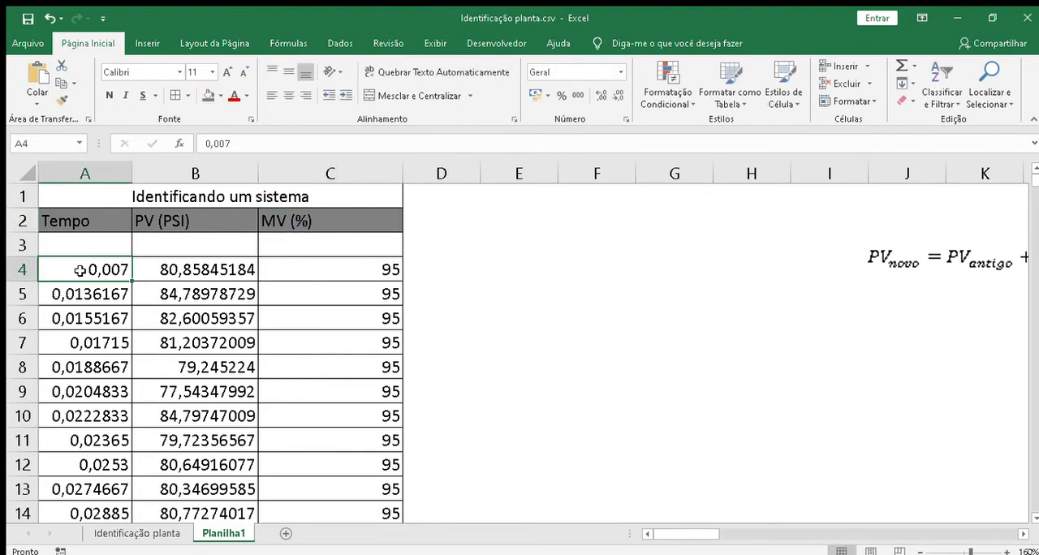
{"action": "left_click", "coordinate": [194, 266]}
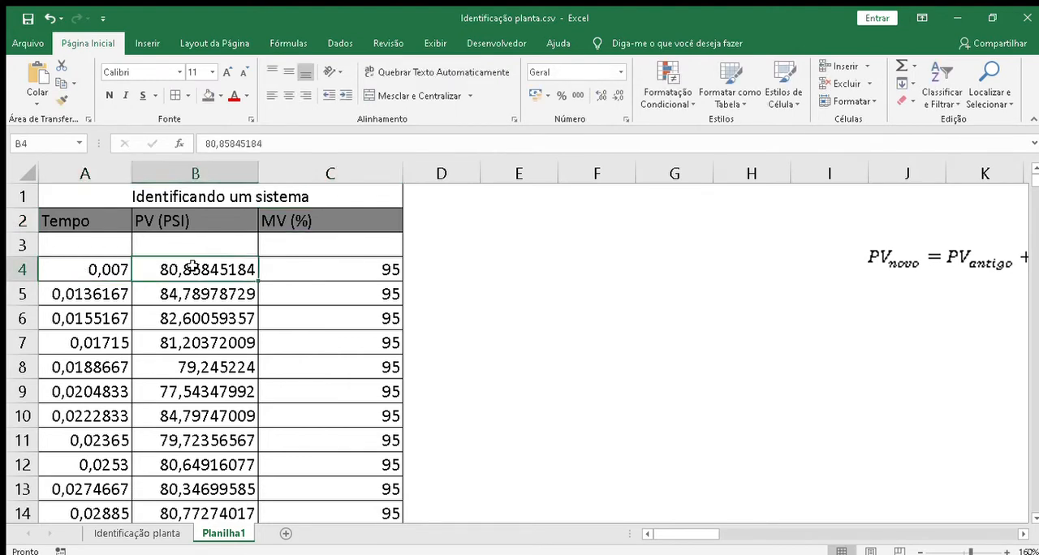
{"action": "left_click", "coordinate": [304, 276]}
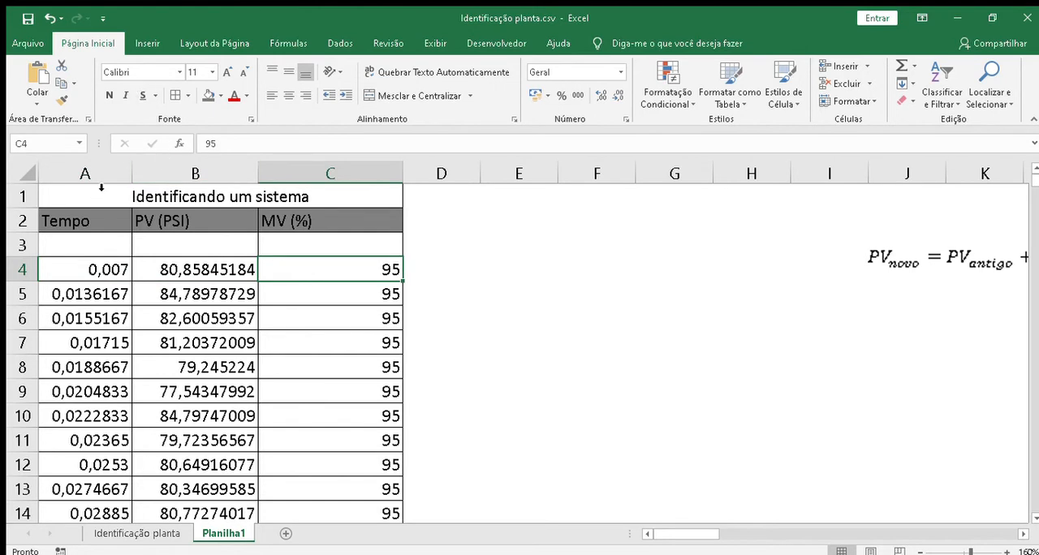
{"action": "left_click", "coordinate": [95, 176]}
{"action": "left_click_drag", "start_coordinate": [95, 176], "coordinate": [441, 174]}
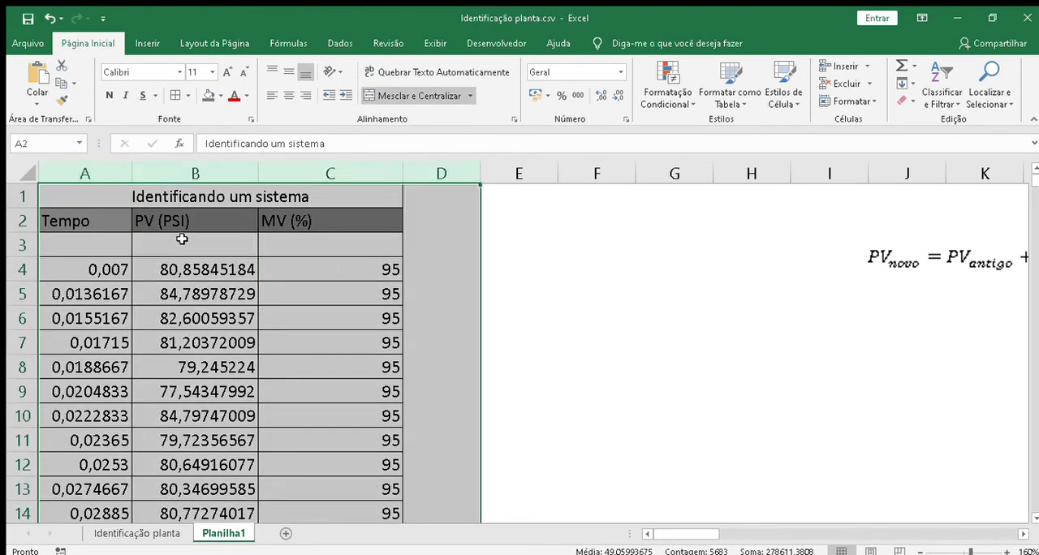
{"action": "left_click", "coordinate": [230, 248]}
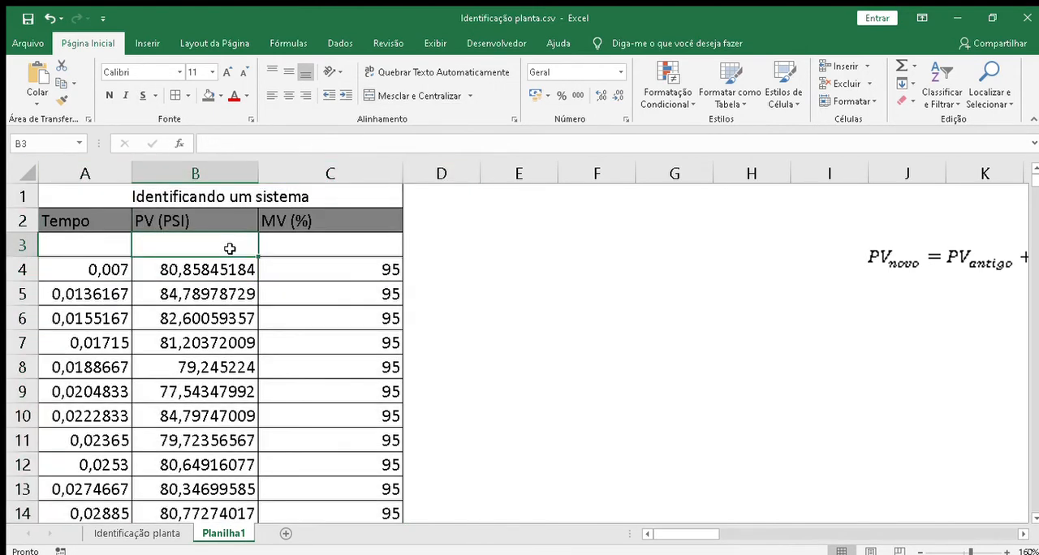
Step: Delete the merged title cell "Identificando um sistema" above the headers, shifting the table up one row
{"action": "left_click", "coordinate": [177, 196]}
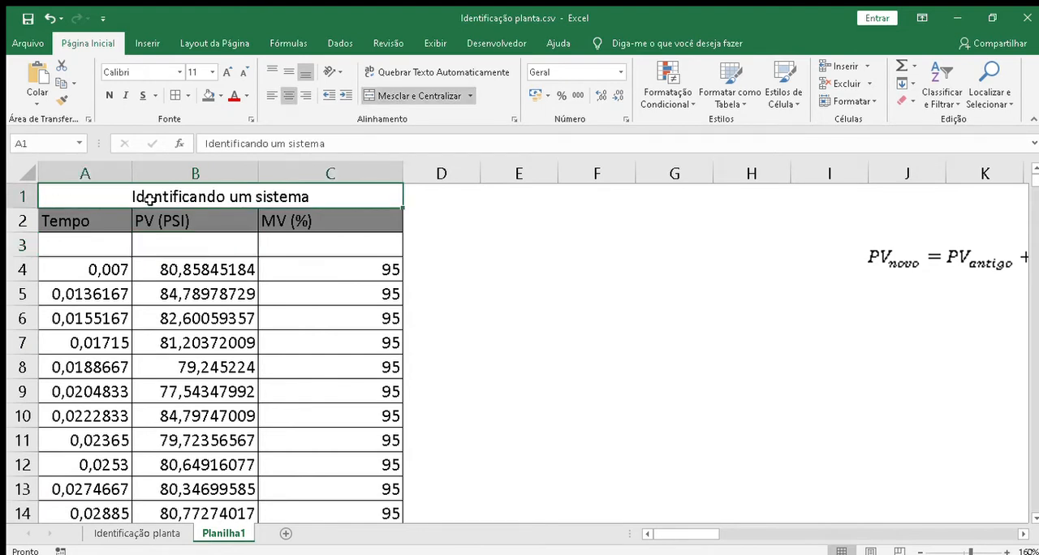
{"action": "left_click", "coordinate": [188, 341]}
{"action": "left_click", "coordinate": [182, 376]}
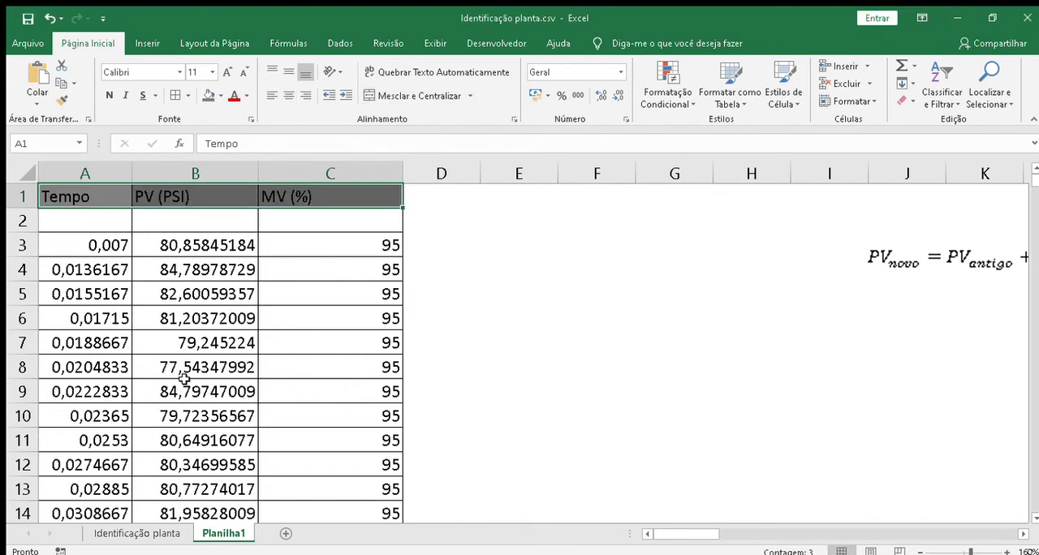
Step: Insert a scatter chart with lines plotting PV (PSI) against Tempo from columns A and B
{"action": "left_click_drag", "start_coordinate": [91, 178], "coordinate": [169, 178]}
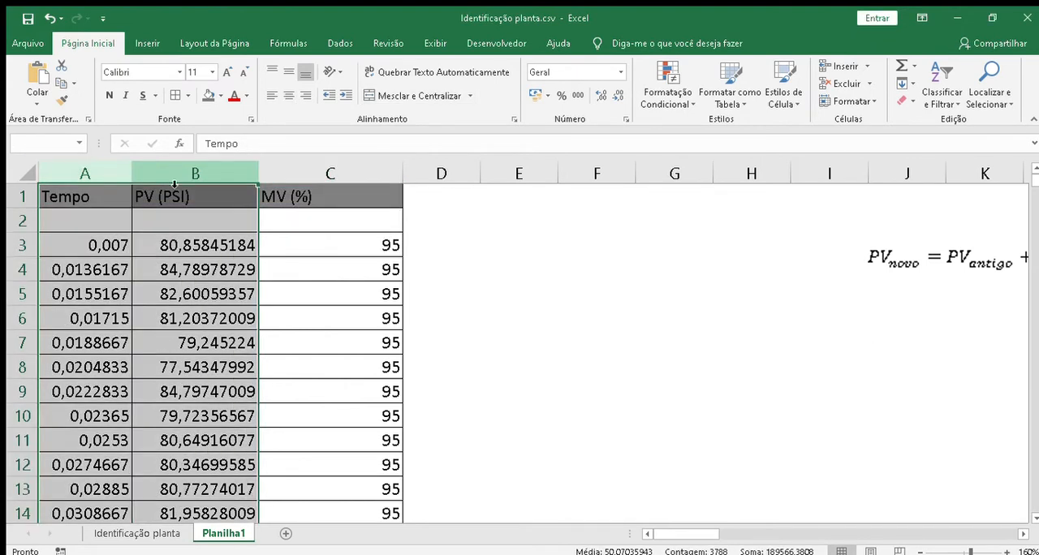
{"action": "left_click", "coordinate": [147, 43]}
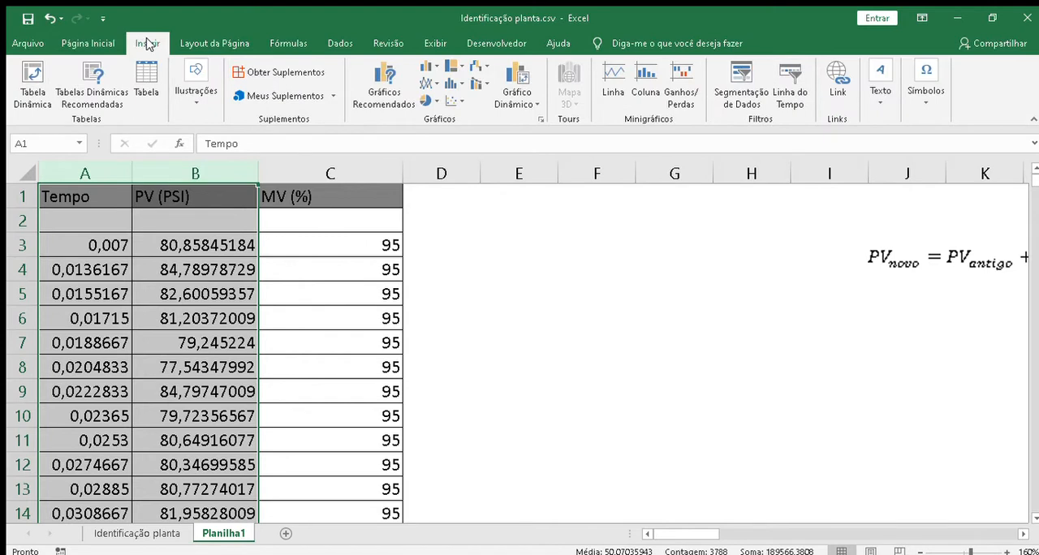
{"action": "left_click", "coordinate": [445, 102]}
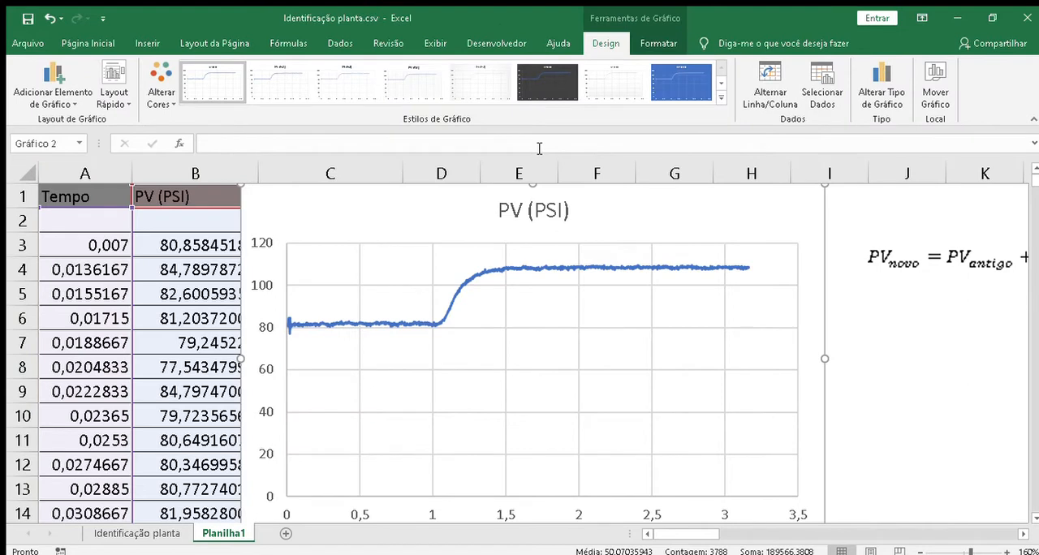
Step: Move the PV (PSI) chart off the data table so it starts in column D, beside the MV (%) column
{"action": "left_click_drag", "start_coordinate": [410, 211], "coordinate": [455, 211]}
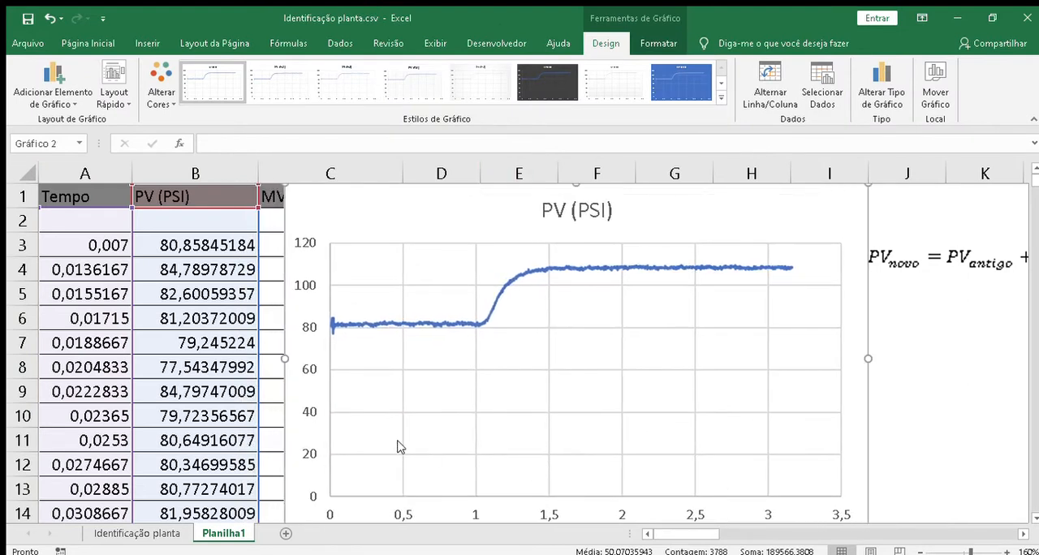
{"action": "left_click", "coordinate": [300, 410]}
{"action": "double_click", "coordinate": [300, 410]}
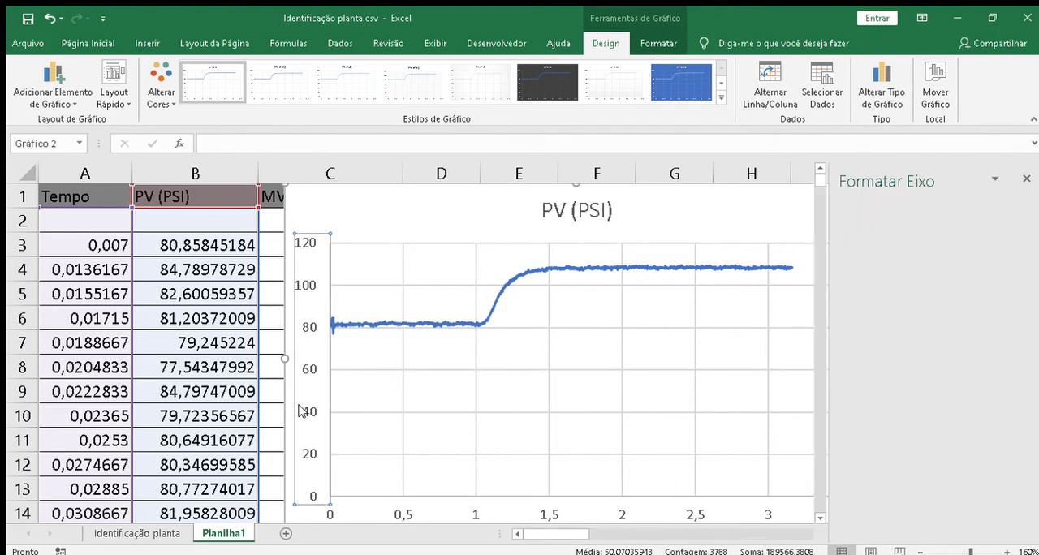
{"action": "left_click", "coordinate": [1025, 179]}
{"action": "left_click_drag", "start_coordinate": [417, 220], "coordinate": [577, 233]}
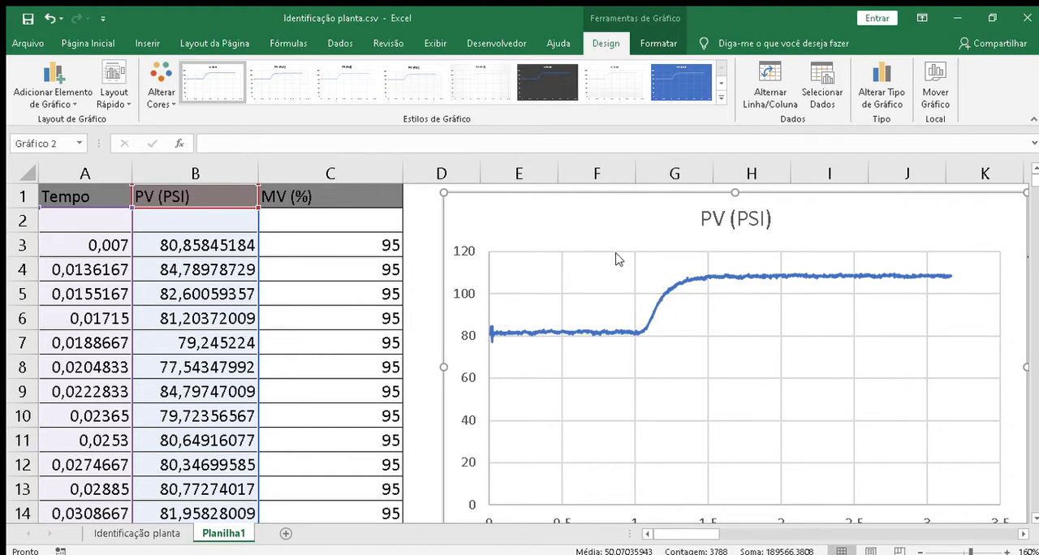
Step: Examine the PV (PSI) response curve at up to 230% zoom, then view it beside the data columns at 180%
{"action": "left_click", "coordinate": [1005, 552]}
{"action": "left_click", "coordinate": [1005, 551]}
{"action": "left_click", "coordinate": [1005, 552]}
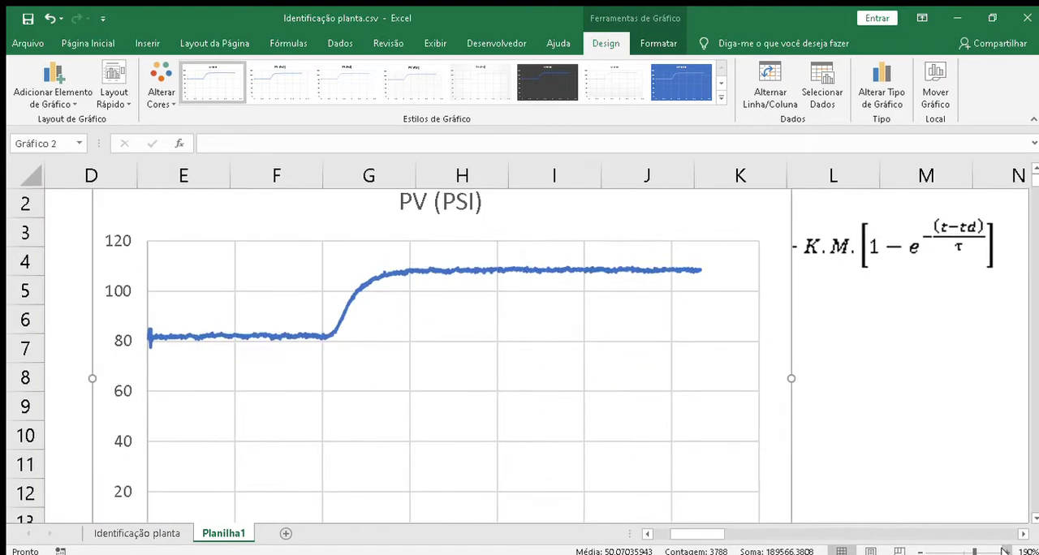
{"action": "left_click", "coordinate": [1005, 551]}
{"action": "left_click", "coordinate": [1005, 551]}
{"action": "left_click", "coordinate": [1005, 551]}
{"action": "left_click", "coordinate": [1005, 551]}
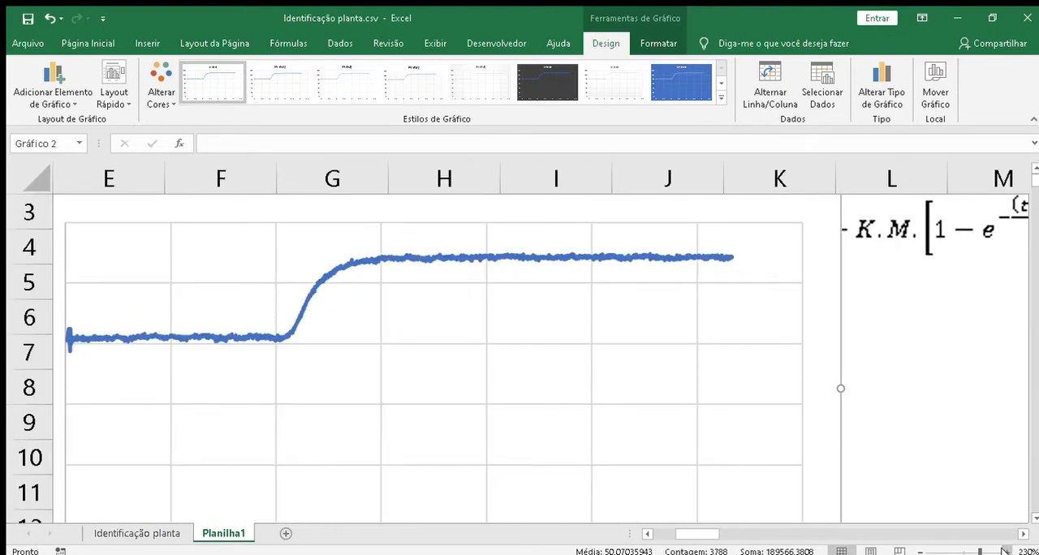
{"action": "mouse_move", "coordinate": [680, 533]}
{"action": "left_mouse_down"}
{"action": "mouse_move", "coordinate": [657, 533]}
{"action": "mouse_move", "coordinate": [669, 533]}
{"action": "left_mouse_up"}
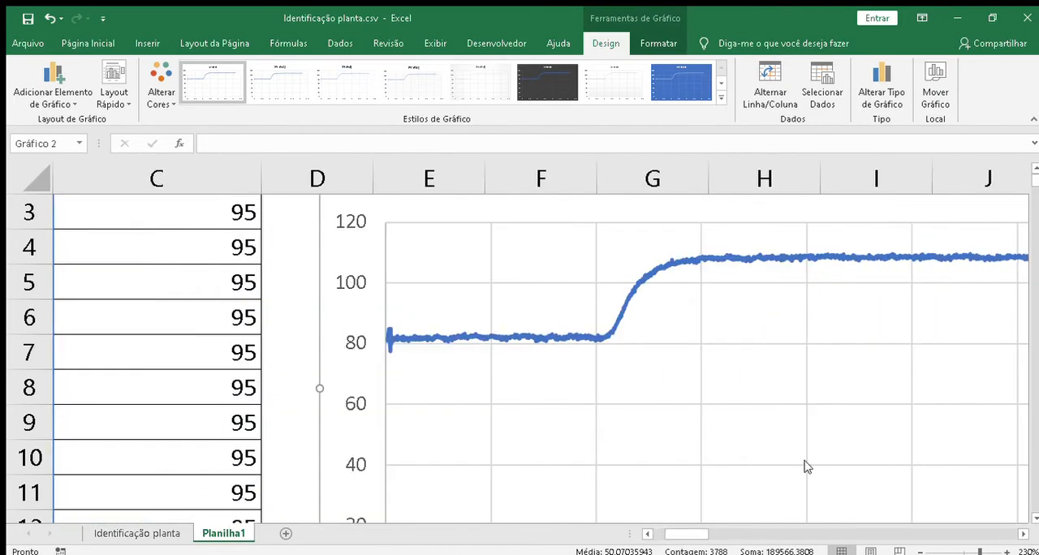
{"action": "left_click", "coordinate": [1035, 168]}
{"action": "left_click", "coordinate": [1035, 168]}
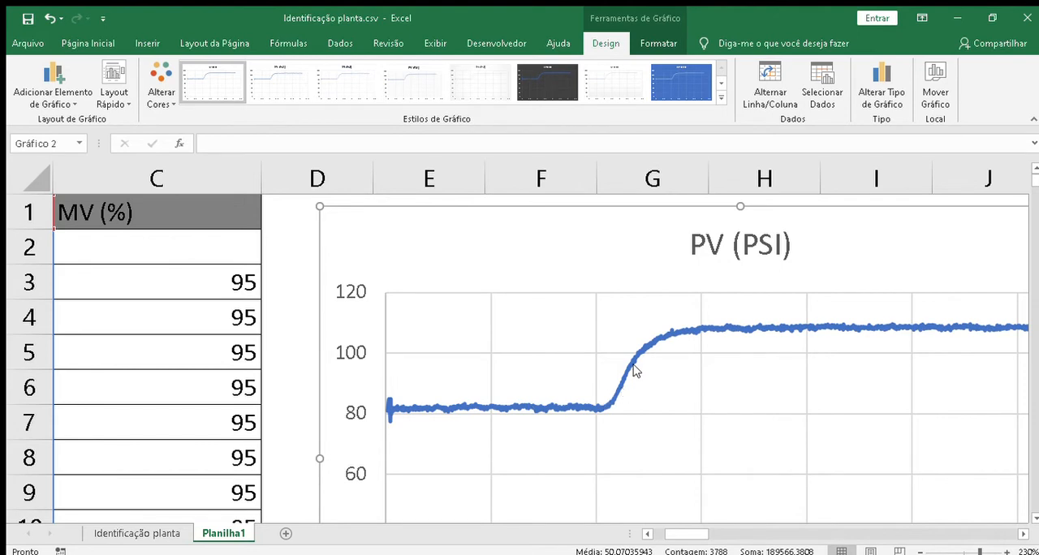
{"action": "left_click", "coordinate": [290, 384]}
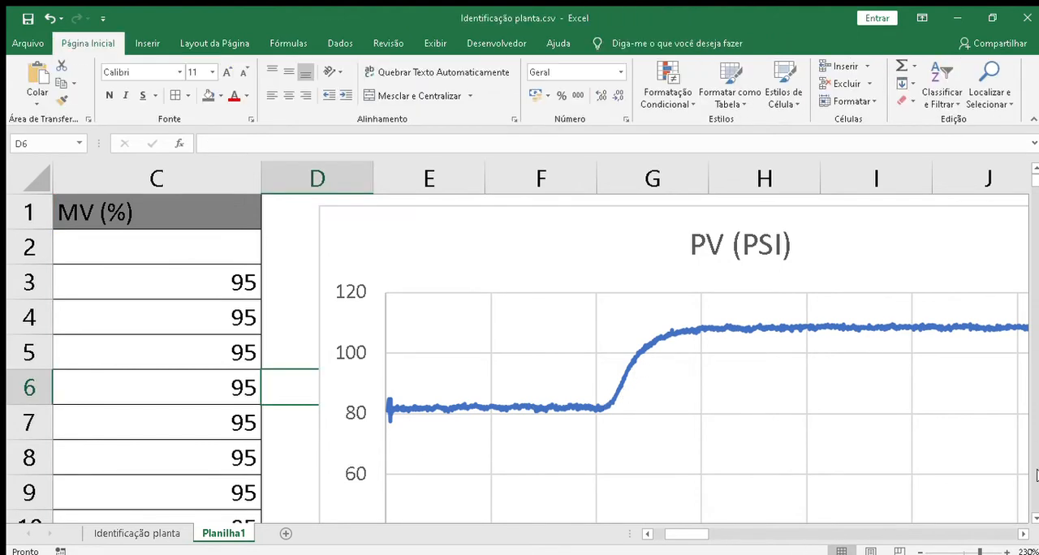
{"action": "left_click", "coordinate": [914, 550]}
{"action": "left_click", "coordinate": [914, 550]}
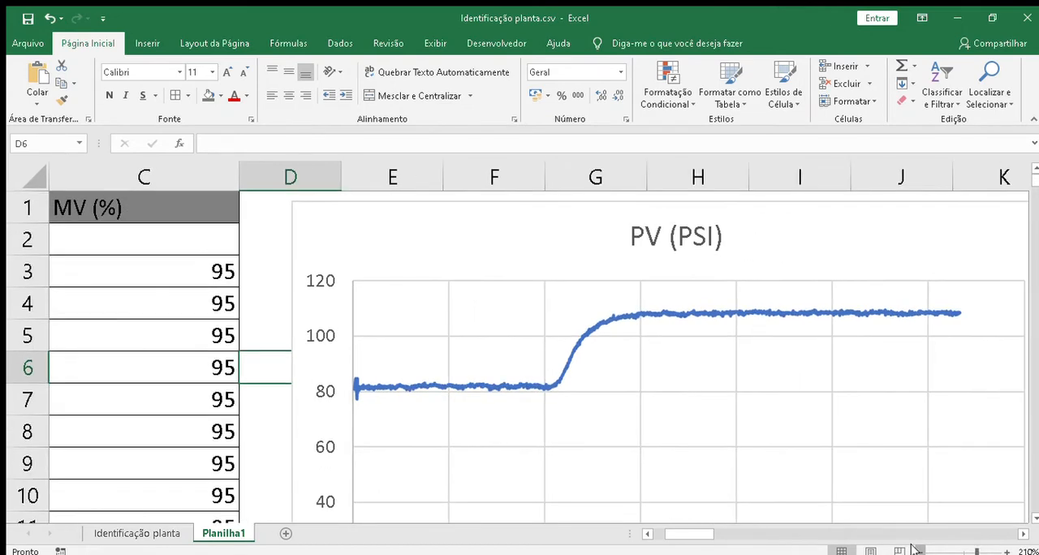
{"action": "left_click", "coordinate": [915, 551]}
{"action": "left_click", "coordinate": [914, 550]}
{"action": "left_click", "coordinate": [914, 551]}
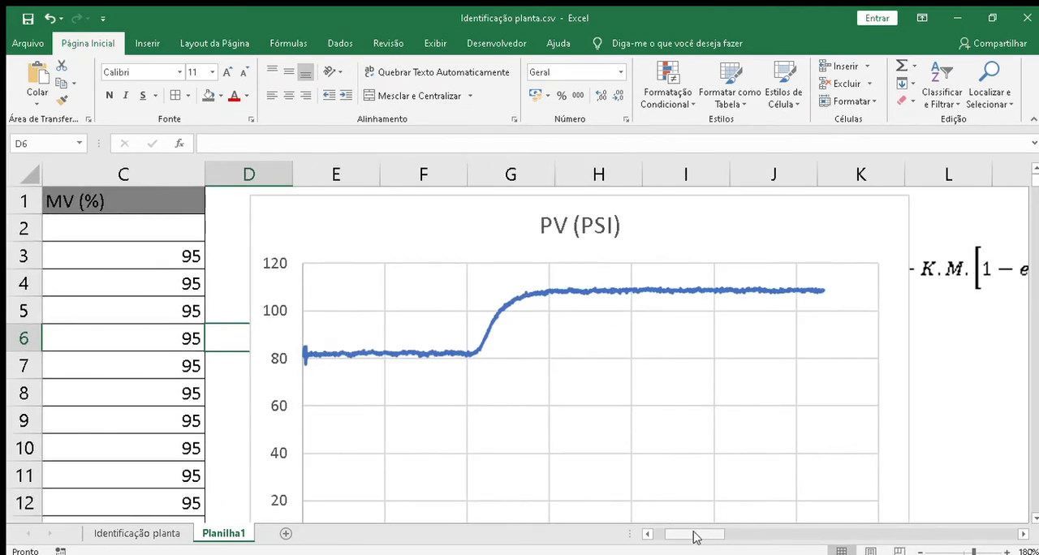
{"action": "left_click_drag", "start_coordinate": [694, 538], "coordinate": [682, 538]}
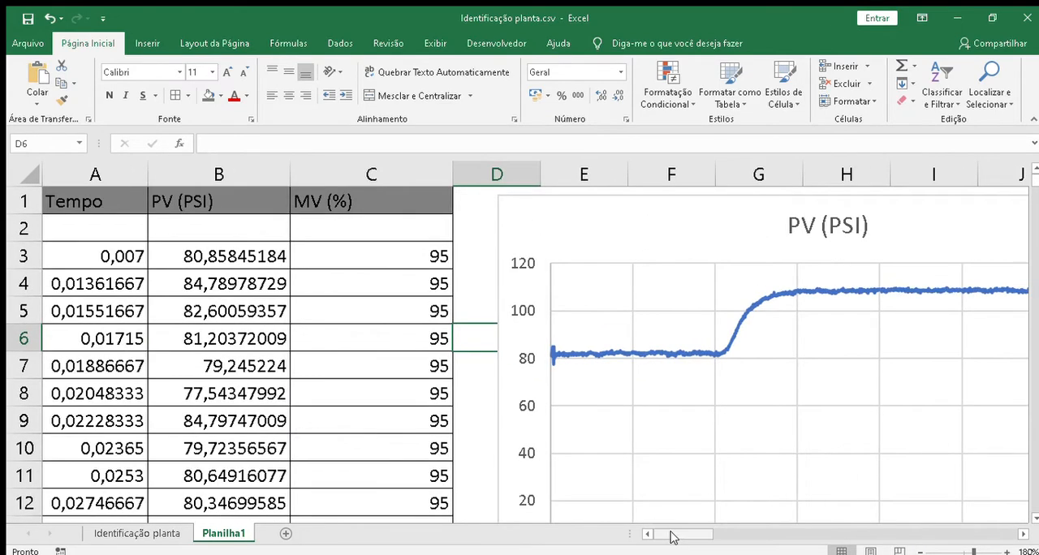
Step: Move the PV (PSI) chart away from the data table so it starts in column F, leaving columns D and E free
{"action": "left_click", "coordinate": [552, 227]}
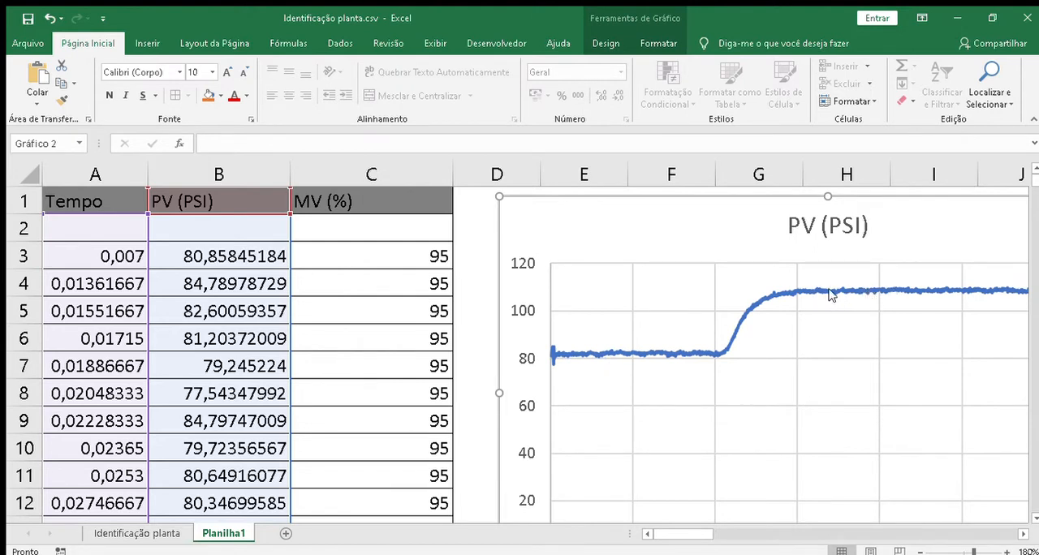
{"action": "left_click_drag", "start_coordinate": [573, 246], "coordinate": [757, 248]}
{"action": "left_click", "coordinate": [561, 222]}
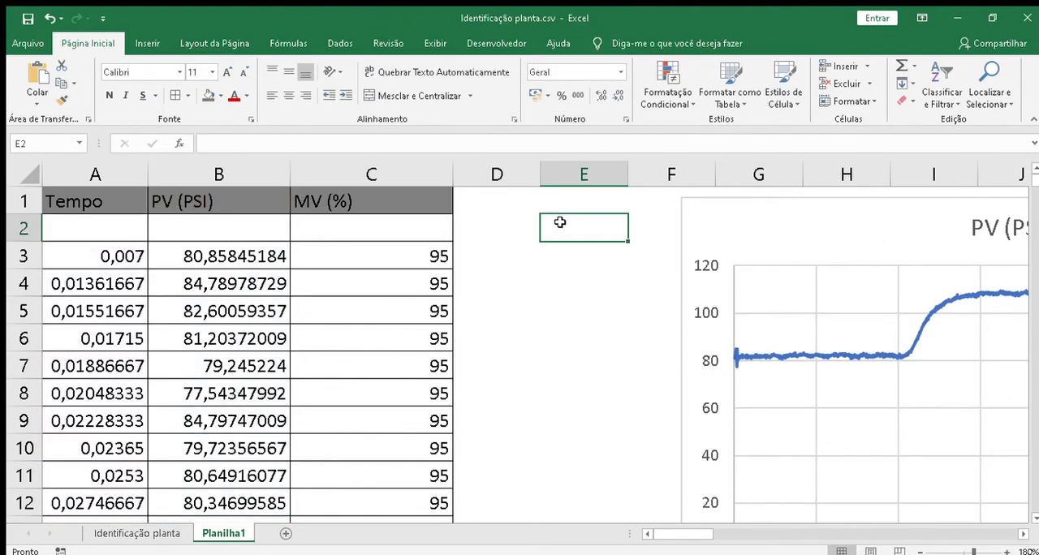
Step: Enter the label Bu in cell D2, beside the MV (%) column
{"action": "left_click", "coordinate": [506, 219]}
{"action": "type", "text": "Bu"}
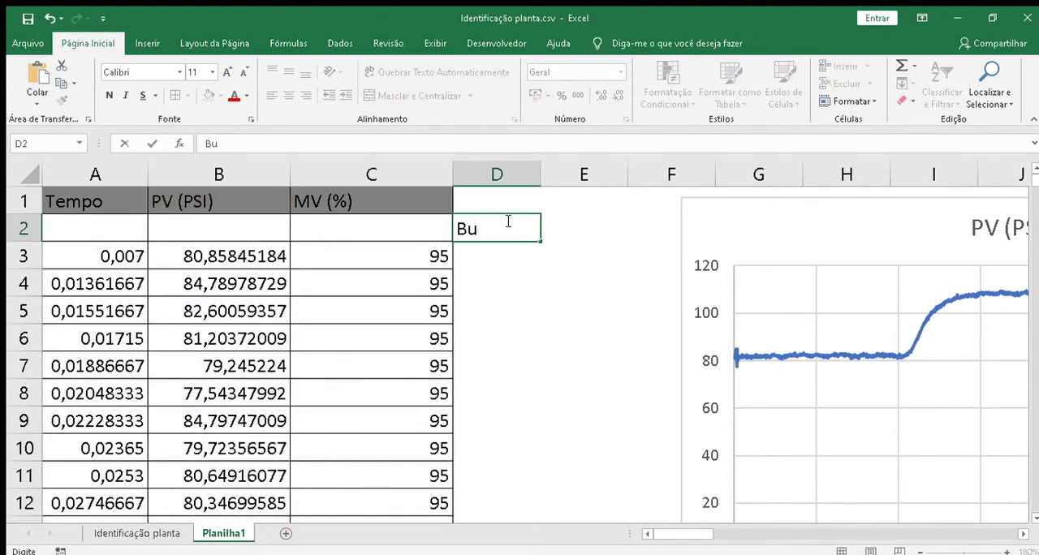
{"action": "key", "text": "Return"}
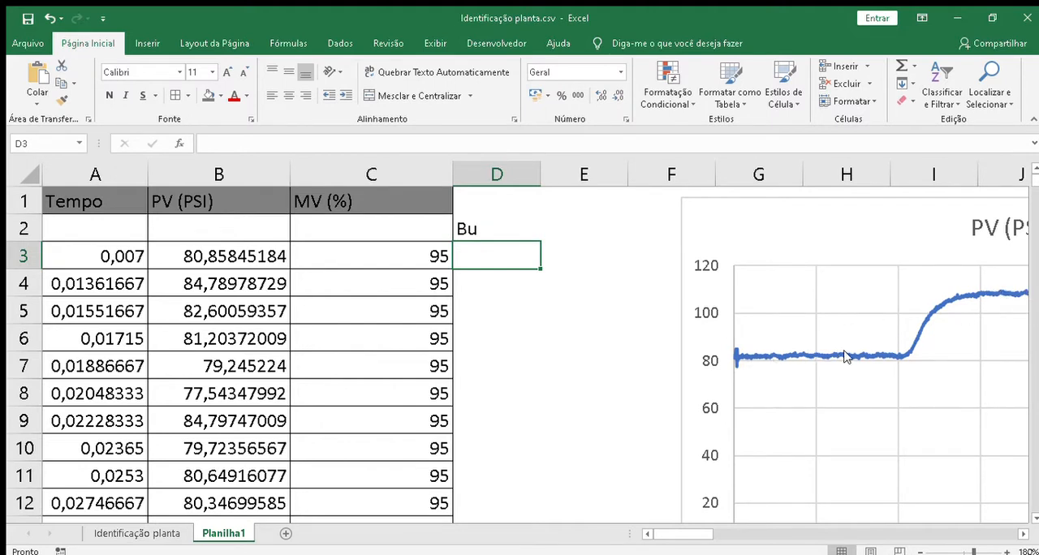
Step: Begin a formula in D3 with the average of the final PV values, =média(B1825:B1895)
{"action": "type", "text": "="}
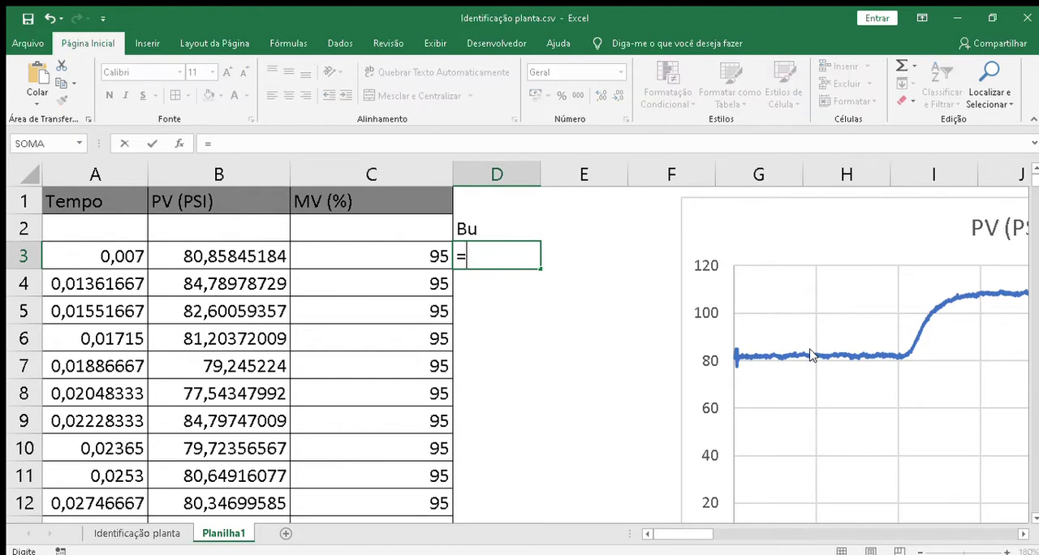
{"action": "type", "text": "méd"}
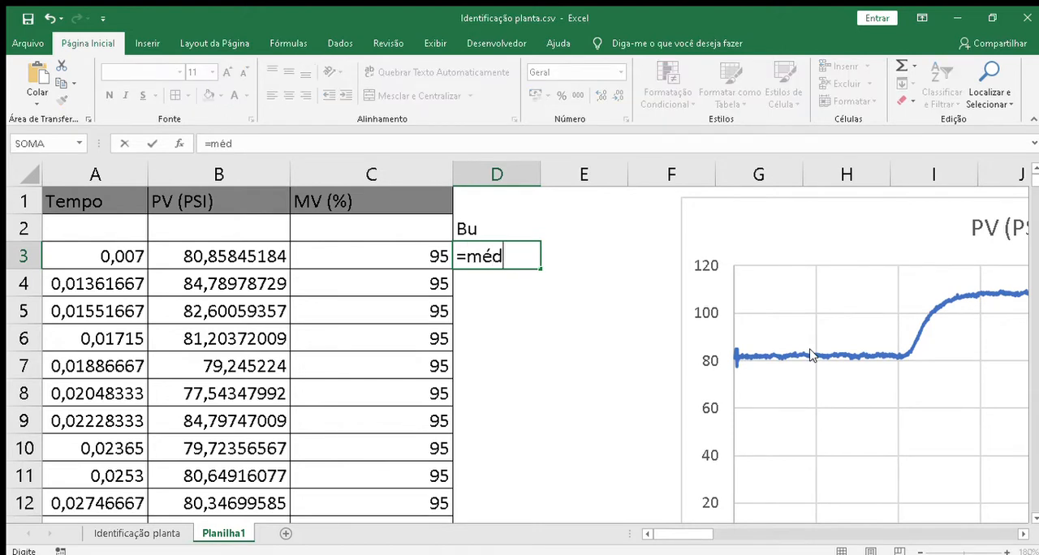
{"action": "type", "text": "ia("}
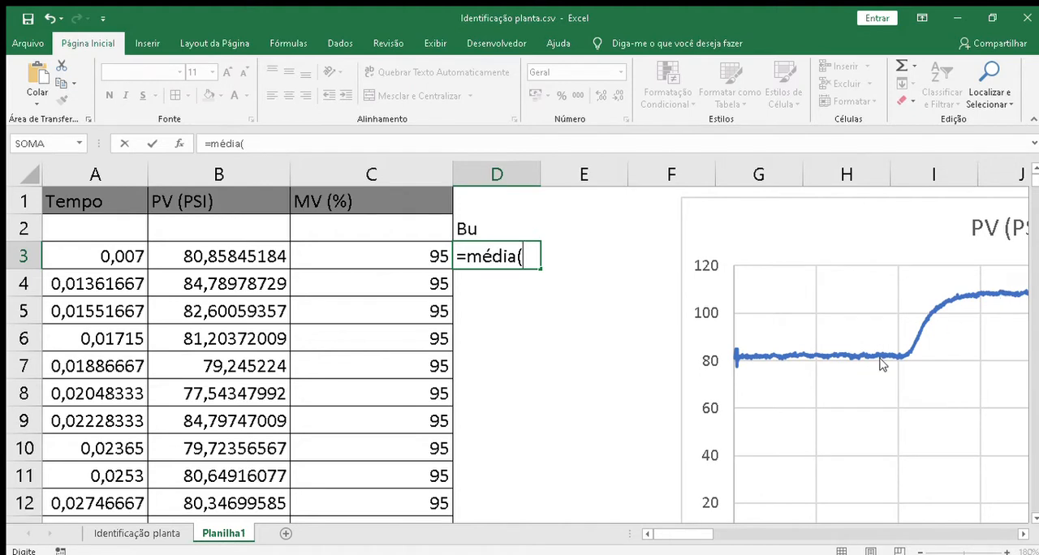
{"action": "left_click", "coordinate": [84, 448]}
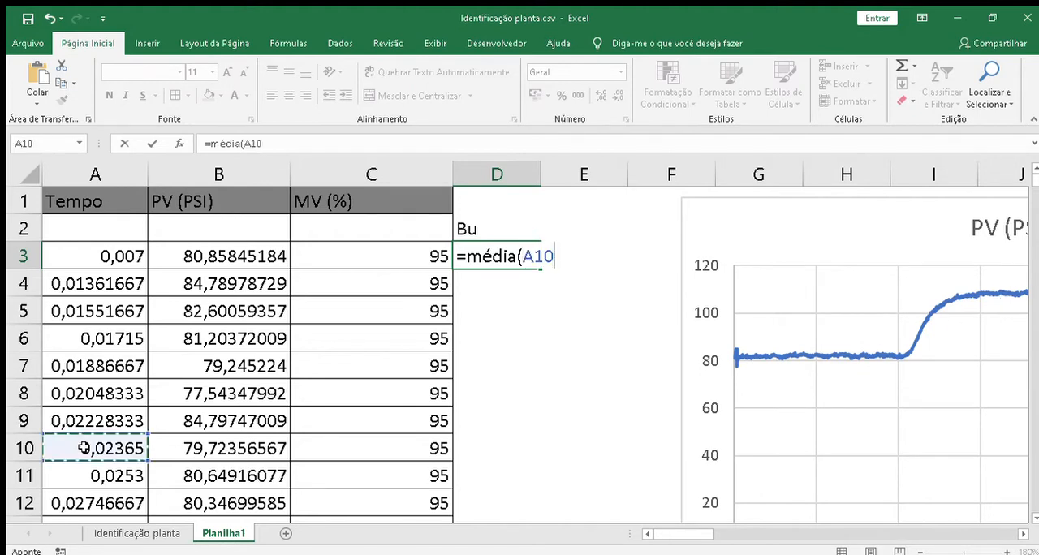
{"action": "key", "text": "Right"}
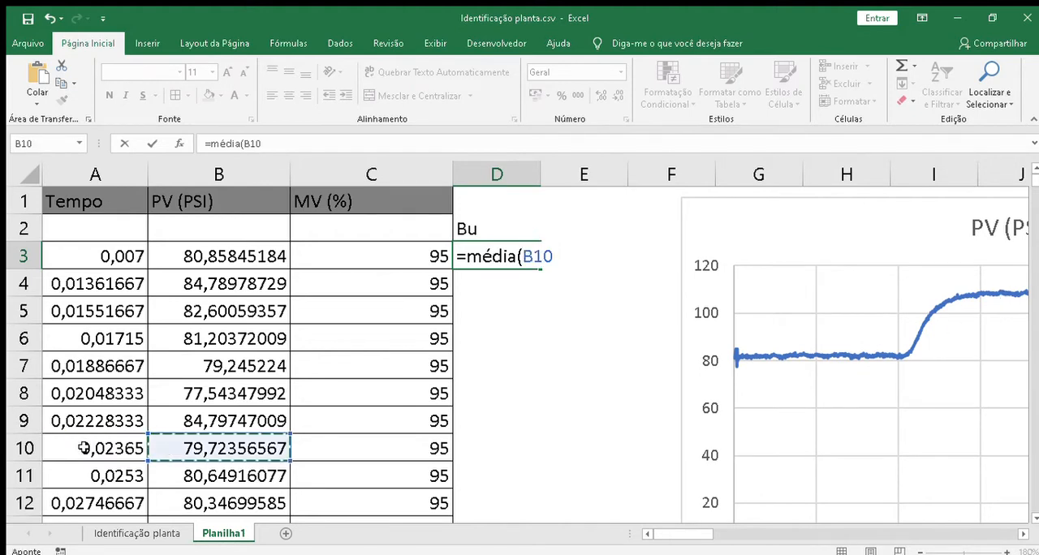
{"action": "key", "text": "ctrl+Down"}
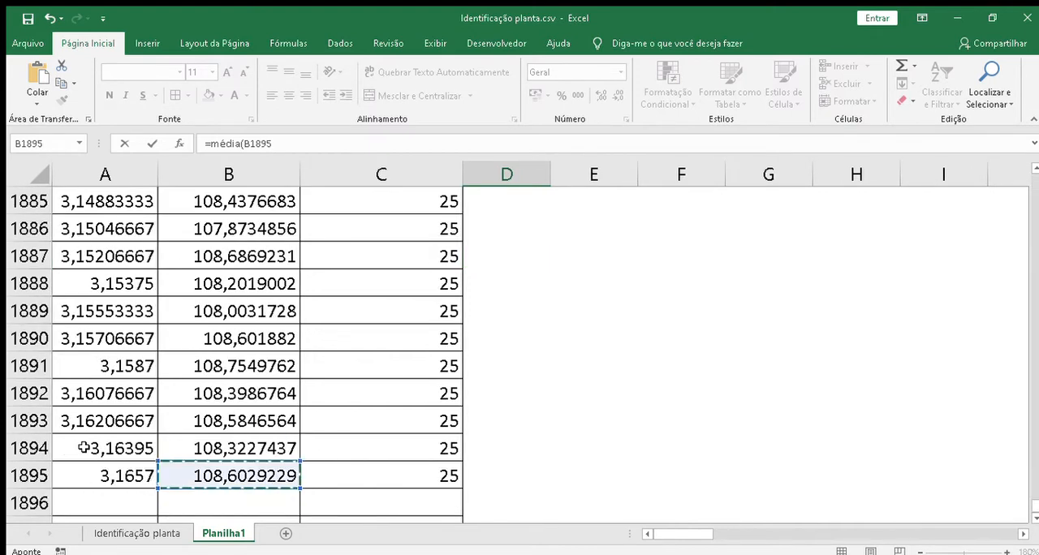
{"action": "key", "text": "shift+Up"}
{"action": "key", "text": "shift+Up"}
{"action": "key", "text": "shift+Up"}
{"action": "key", "text": "shift+Up"}
{"action": "key", "text": "shift+Up"}
{"action": "key", "text": "shift+Up"}
{"action": "key", "text": "shift+Up"}
{"action": "key", "text": "shift+Up"}
{"action": "key", "text": "shift+Up"}
{"action": "key", "text": "shift+Up"}
{"action": "key", "text": "shift+Up"}
{"action": "key", "text": "shift+Up"}
{"action": "key", "text": "shift+Up"}
{"action": "key", "text": "shift+Up"}
{"action": "key", "text": "shift+Up"}
{"action": "key", "text": "shift+Up"}
{"action": "key", "text": "shift+Up"}
{"action": "key", "text": "shift+Up"}
{"action": "key", "text": "shift+Up"}
{"action": "key", "text": "shift+Up"}
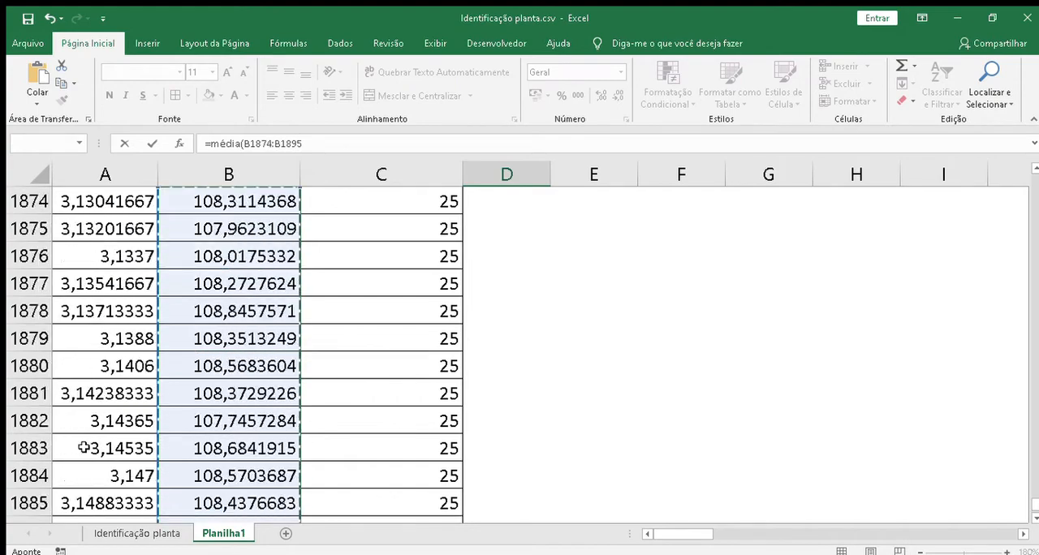
{"action": "key", "text": "shift+Up"}
{"action": "key", "text": "shift+Up"}
{"action": "key", "text": "shift+Up"}
{"action": "key", "text": "shift+Up"}
{"action": "key", "text": "shift+Up"}
{"action": "key", "text": "shift+Up"}
{"action": "key", "text": "shift+Up"}
{"action": "key", "text": "shift+Up"}
{"action": "key", "text": "shift+Up"}
{"action": "key", "text": "shift+Up"}
{"action": "key", "text": "shift+Up"}
{"action": "key", "text": "shift+Up"}
{"action": "key", "text": "shift+Up"}
{"action": "key", "text": "shift+Up"}
{"action": "key", "text": "shift+Up"}
{"action": "key", "text": "shift+Up"}
{"action": "key", "text": "shift+Up"}
{"action": "key", "text": "shift+Up"}
{"action": "key", "text": "shift+Up"}
{"action": "key", "text": "shift+Up"}
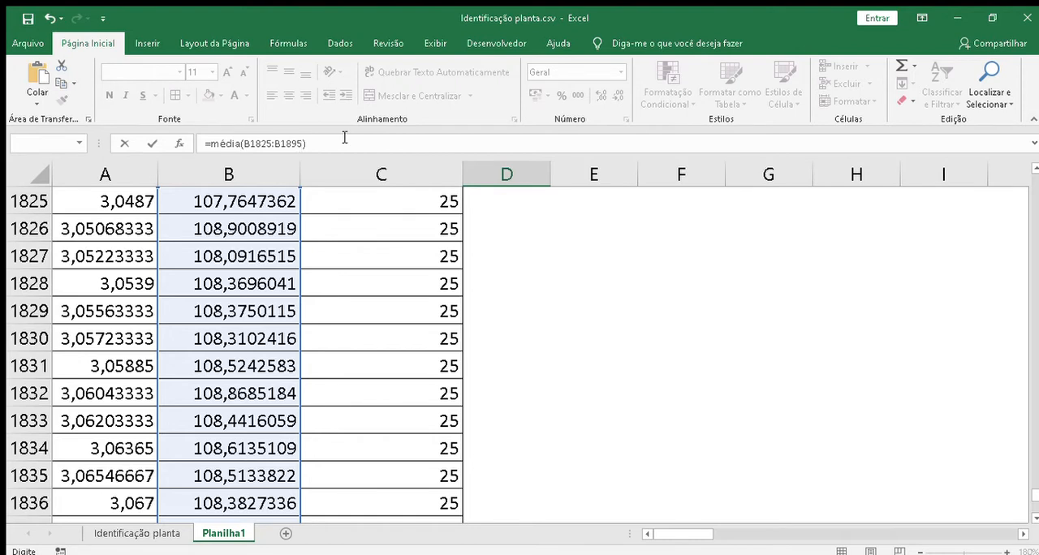
Step: Complete the D3 formula by subtracting the average of the initial PV values, média(B3:B42), and check the resulting cell
{"action": "type", "text": "média("}
{"action": "key", "text": "Up"}
{"action": "key", "text": "Left"}
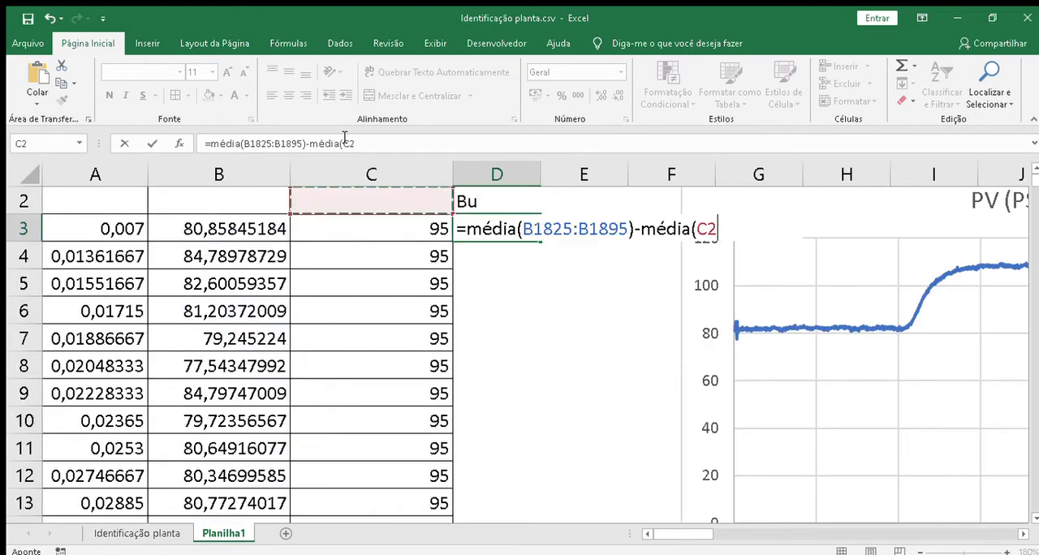
{"action": "key", "text": "Left"}
{"action": "key", "text": "Left"}
{"action": "key", "text": "Right"}
{"action": "key", "text": "Down"}
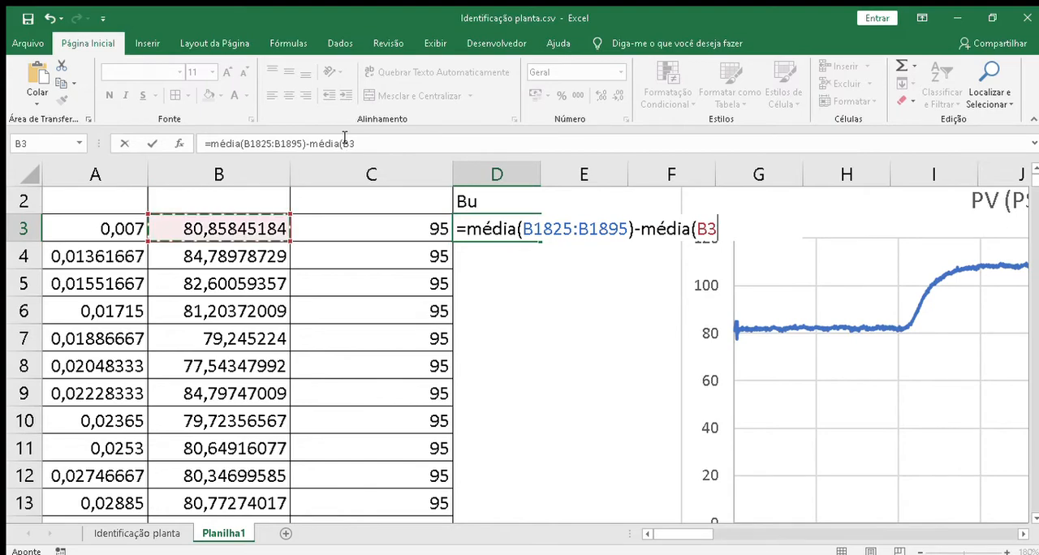
{"action": "key", "text": "shift+Down"}
{"action": "key", "text": "shift+Down"}
{"action": "key", "text": "shift+Down"}
{"action": "key", "text": "shift+Down"}
{"action": "key", "text": "shift+Down"}
{"action": "key", "text": "shift+Down"}
{"action": "key", "text": "shift+Down"}
{"action": "key", "text": "shift+Down"}
{"action": "key", "text": "shift+Down"}
{"action": "key", "text": "shift+Down"}
{"action": "key", "text": "shift+Down"}
{"action": "key", "text": "shift+Down"}
{"action": "key", "text": "shift+Down"}
{"action": "key", "text": "shift+Down"}
{"action": "key", "text": "shift+Down"}
{"action": "key", "text": "shift+Down"}
{"action": "key", "text": "shift+Down"}
{"action": "key", "text": "shift+Down"}
{"action": "key", "text": "shift+Down"}
{"action": "key", "text": "shift+Down"}
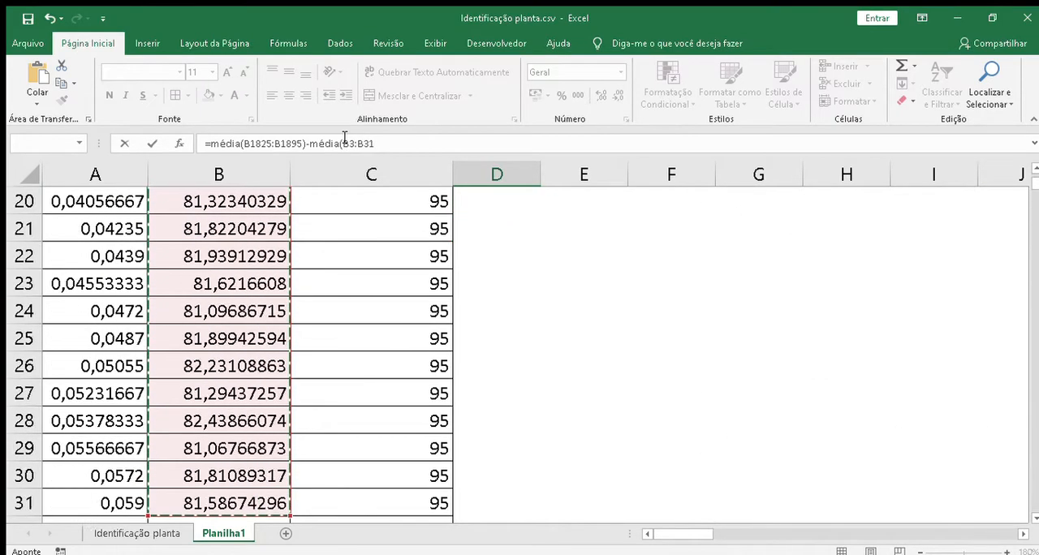
{"action": "key", "text": "shift+Down"}
{"action": "key", "text": "shift+Down"}
{"action": "key", "text": "shift+Down"}
{"action": "key", "text": "shift+Down"}
{"action": "key", "text": "shift+Down"}
{"action": "key", "text": "shift+Down"}
{"action": "key", "text": "shift+Down"}
{"action": "key", "text": "shift+Down"}
{"action": "key", "text": "shift+Down"}
{"action": "key", "text": "shift+Down"}
{"action": "key", "text": "shift+Down"}
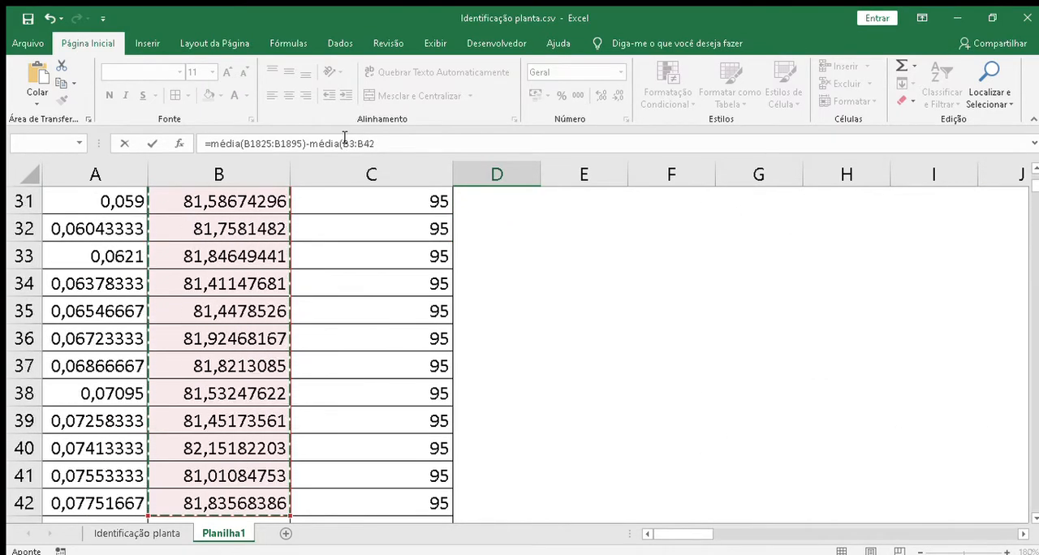
{"action": "type", "text": ")"}
{"action": "key", "text": "Return"}
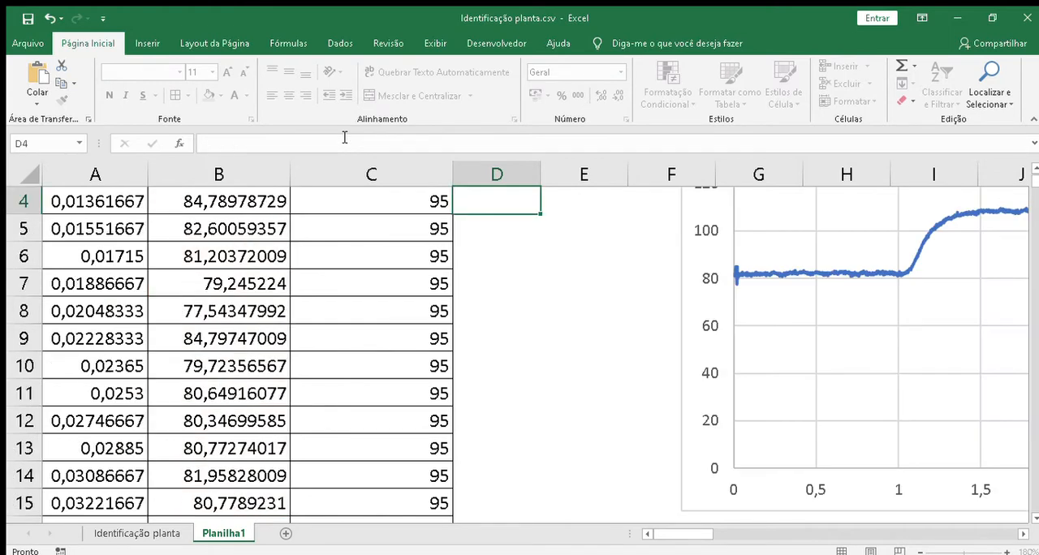
{"action": "key", "text": "Up"}
{"action": "key", "text": "Up"}
{"action": "key", "text": "Up"}
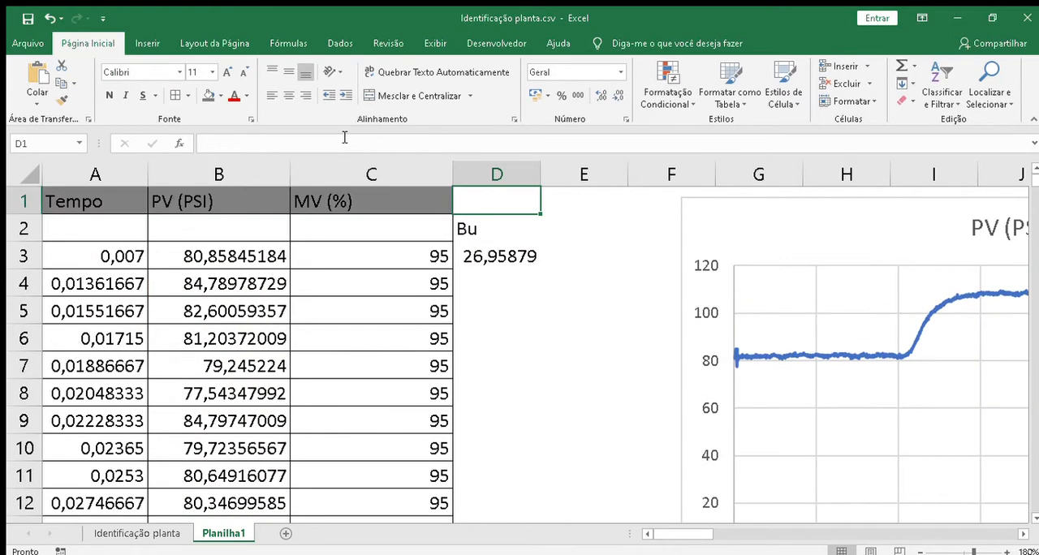
{"action": "key", "text": "Down"}
{"action": "key", "text": "Down"}
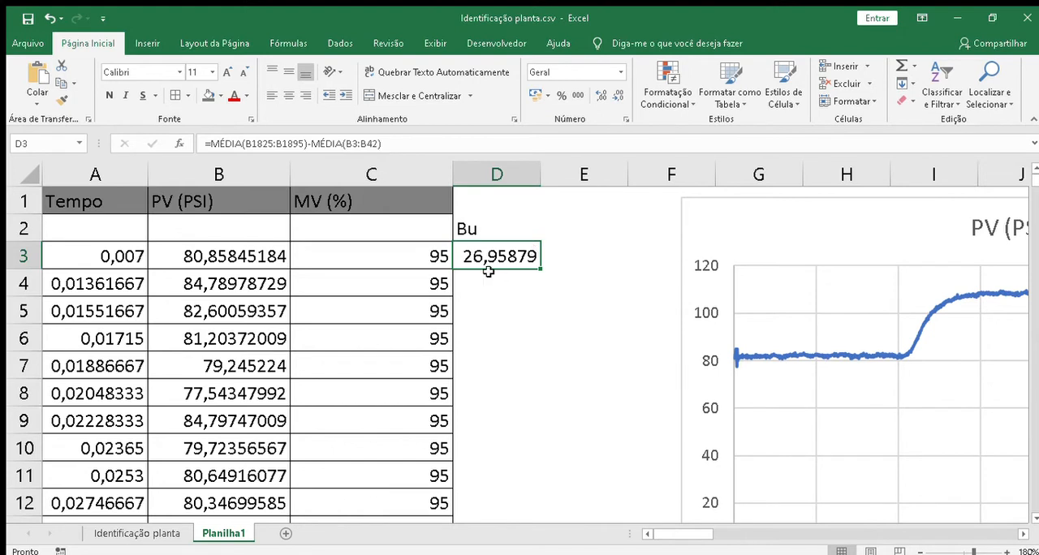
Step: Move the PV (PSI) chart farther from the data so it starts in column J
{"action": "left_click", "coordinate": [598, 230]}
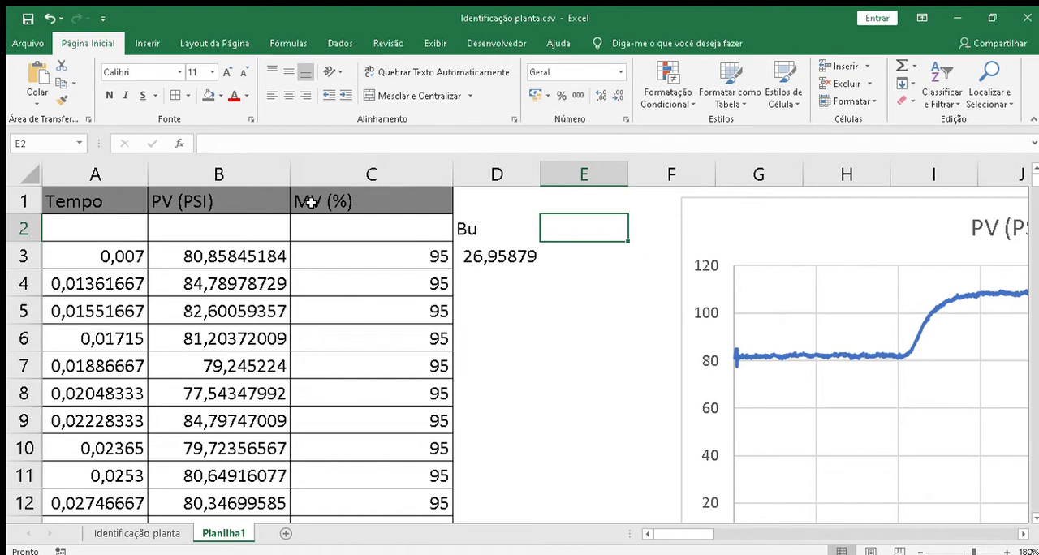
{"action": "left_click", "coordinate": [812, 229]}
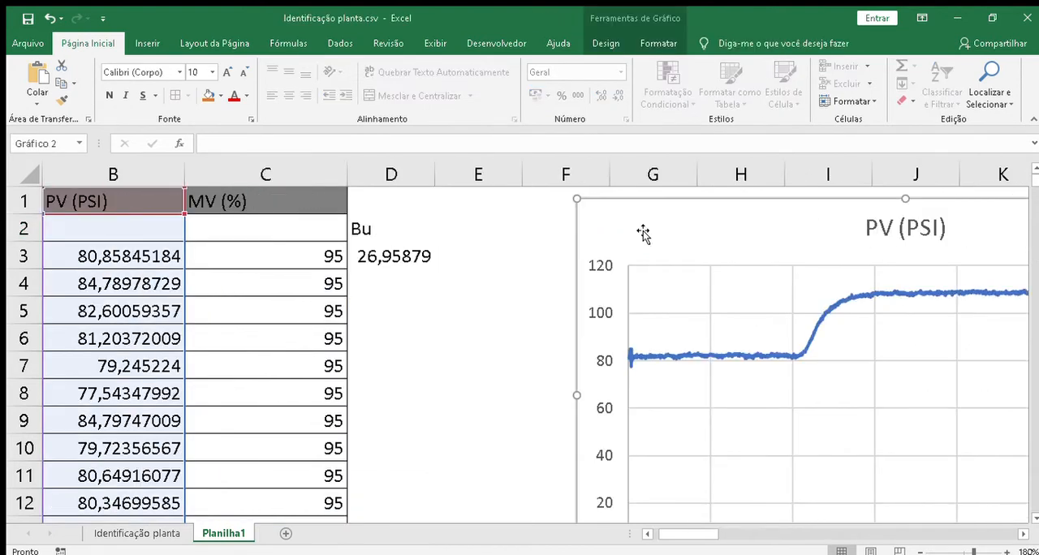
{"action": "left_click_drag", "start_coordinate": [643, 234], "coordinate": [959, 254]}
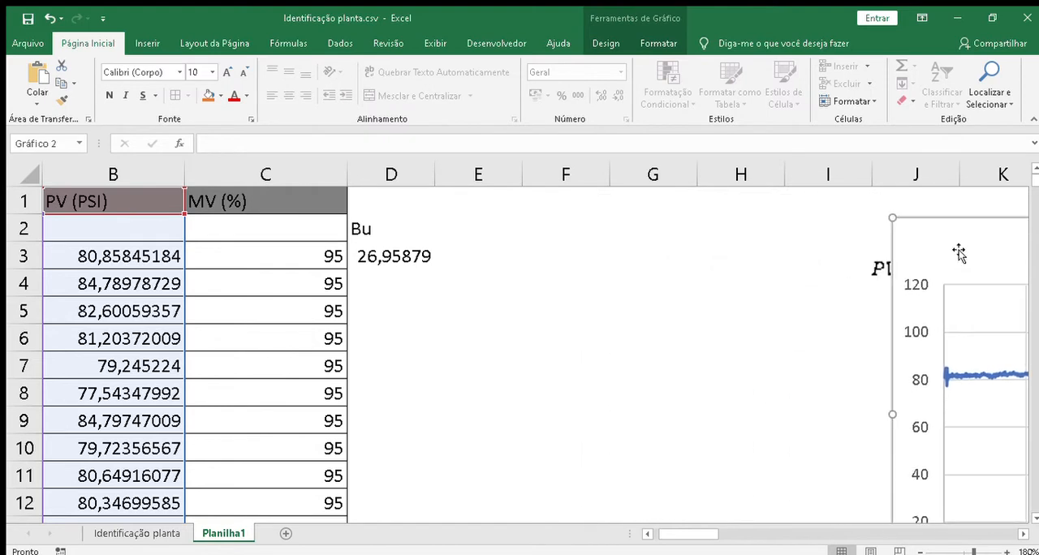
Step: Insert a scatter chart with lines plotting MV (%) against Tempo from columns A and C, and move it off the data table
{"action": "left_click", "coordinate": [252, 179]}
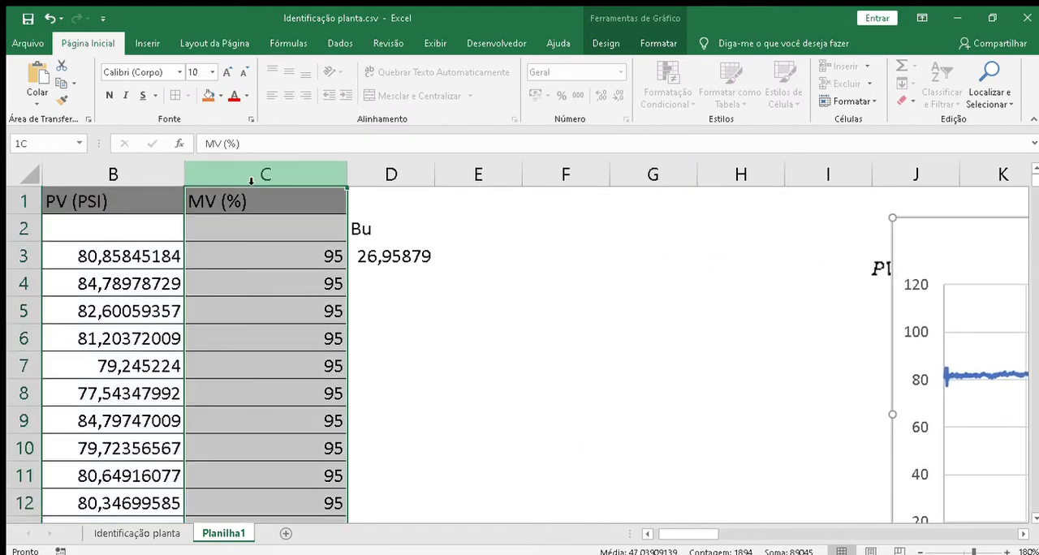
{"action": "left_click", "coordinate": [648, 535]}
{"action": "left_click", "coordinate": [116, 180]}
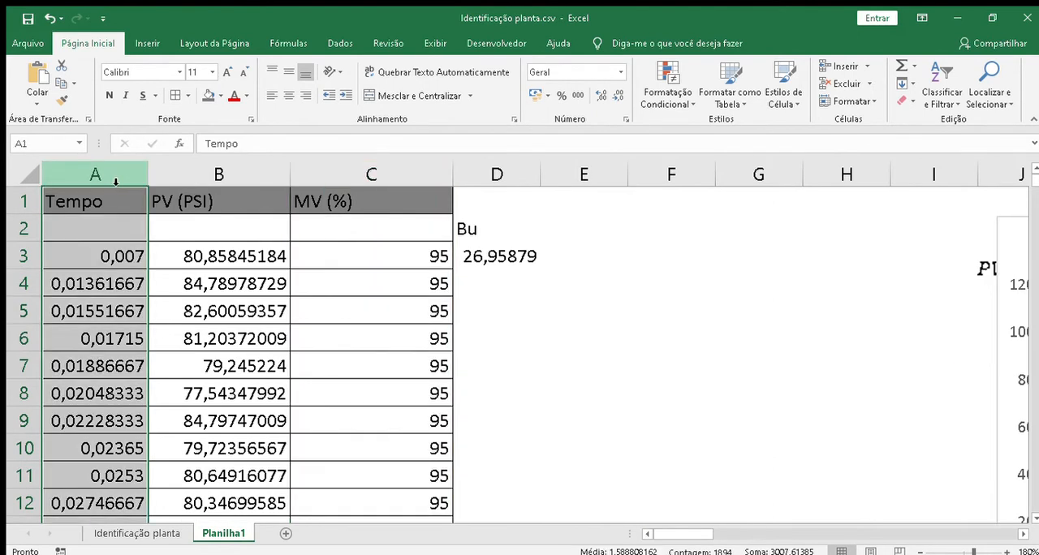
{"action": "left_click", "coordinate": [378, 186], "text": "ctrl"}
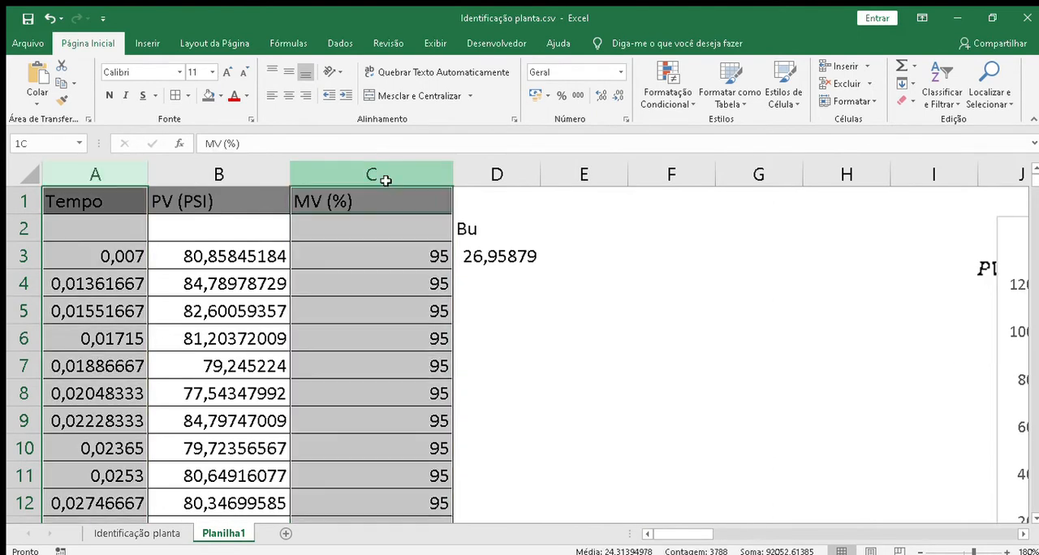
{"action": "left_click", "coordinate": [147, 43]}
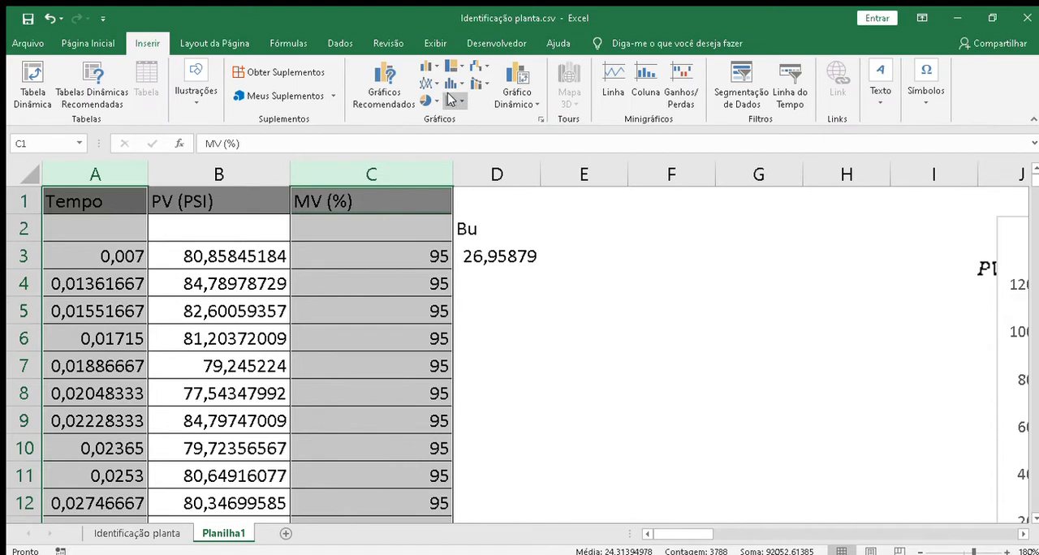
{"action": "left_click", "coordinate": [542, 144]}
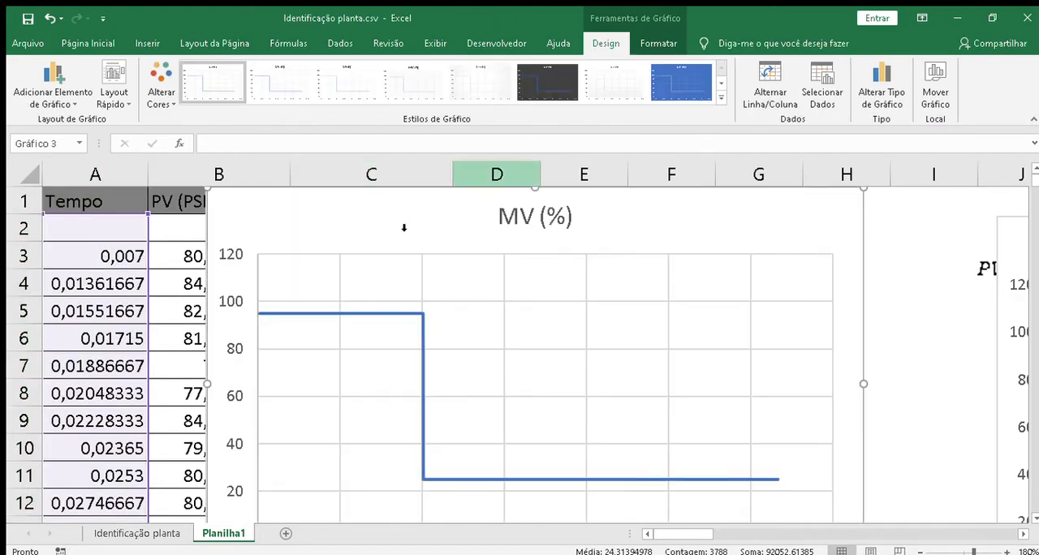
{"action": "left_click_drag", "start_coordinate": [332, 225], "coordinate": [660, 230]}
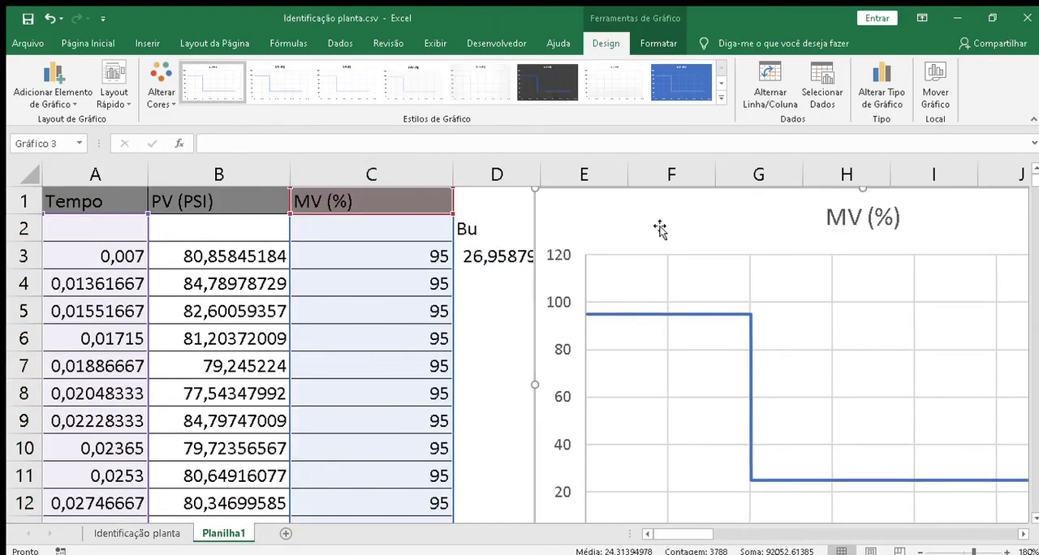
Step: Set the maximum of the MV (%) chart's vertical axis to 100
{"action": "left_click", "coordinate": [555, 302]}
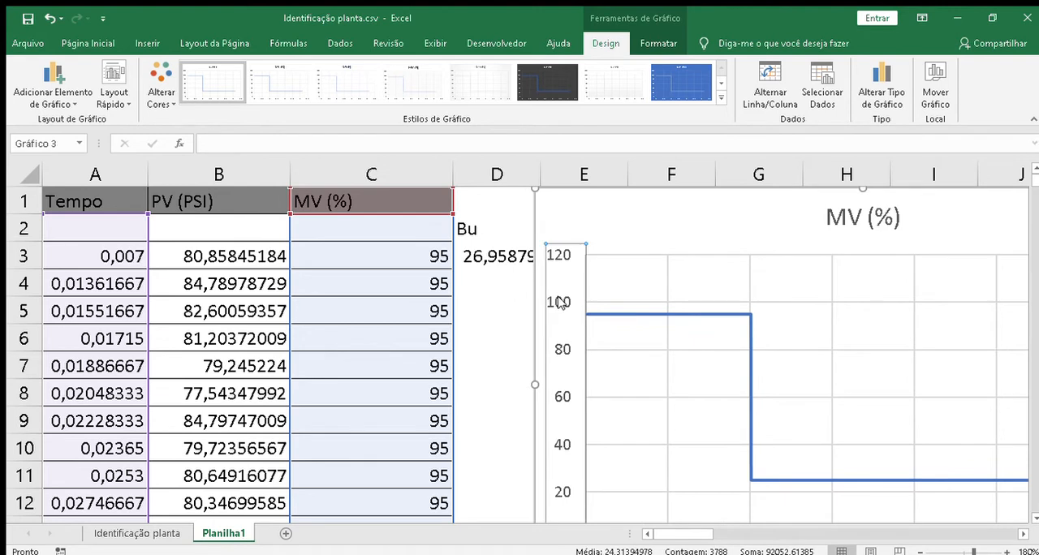
{"action": "double_click", "coordinate": [566, 491]}
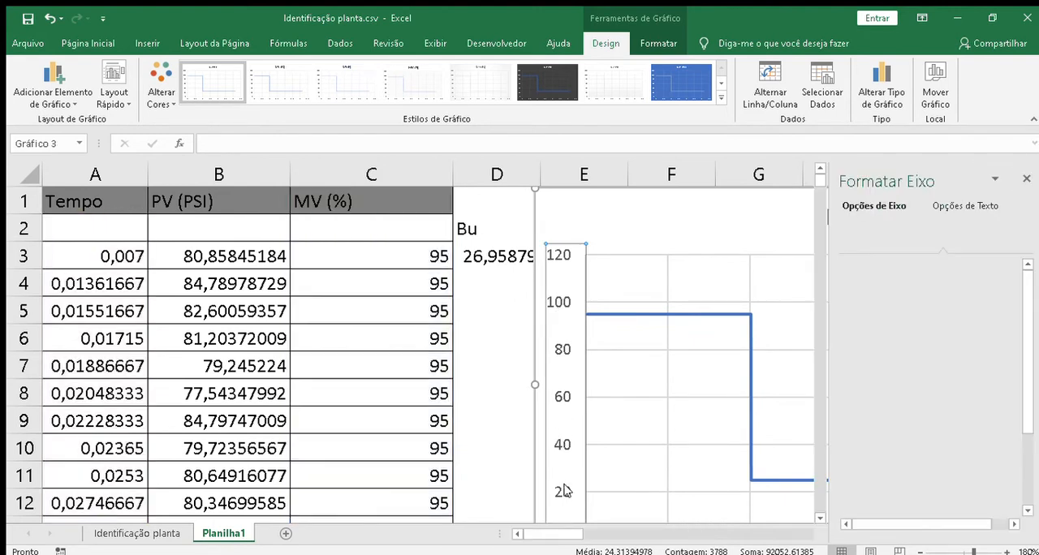
{"action": "left_click", "coordinate": [943, 325]}
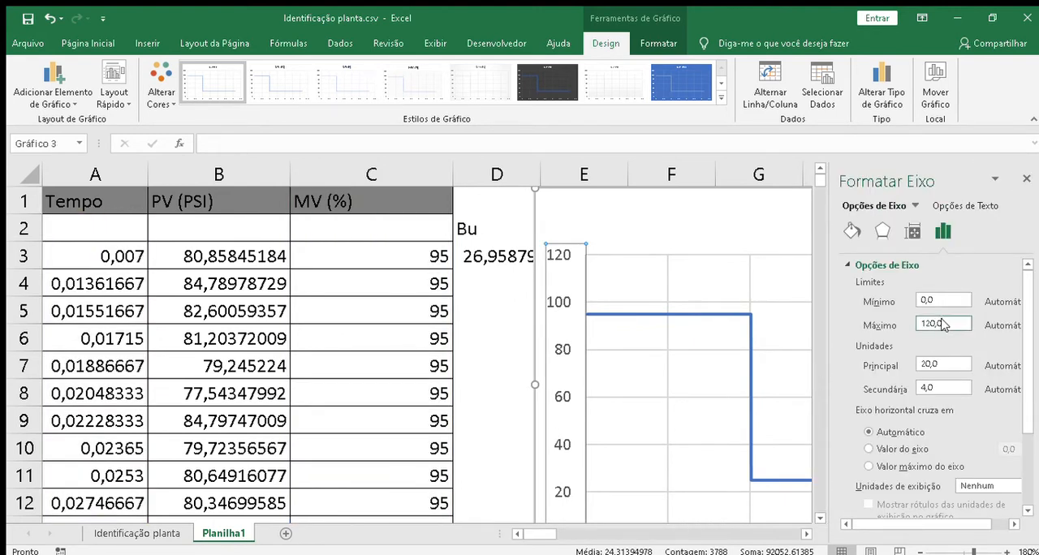
{"action": "key", "text": "BackSpace"}
{"action": "key", "text": "BackSpace"}
{"action": "key", "text": "BackSpace"}
{"action": "key", "text": "BackSpace"}
{"action": "type", "text": "00"}
Step: Set the MV (%) chart's vertical axis major unit to 5 and move the chart so it starts in column F
{"action": "left_click", "coordinate": [949, 365]}
{"action": "double_click", "coordinate": [950, 368]}
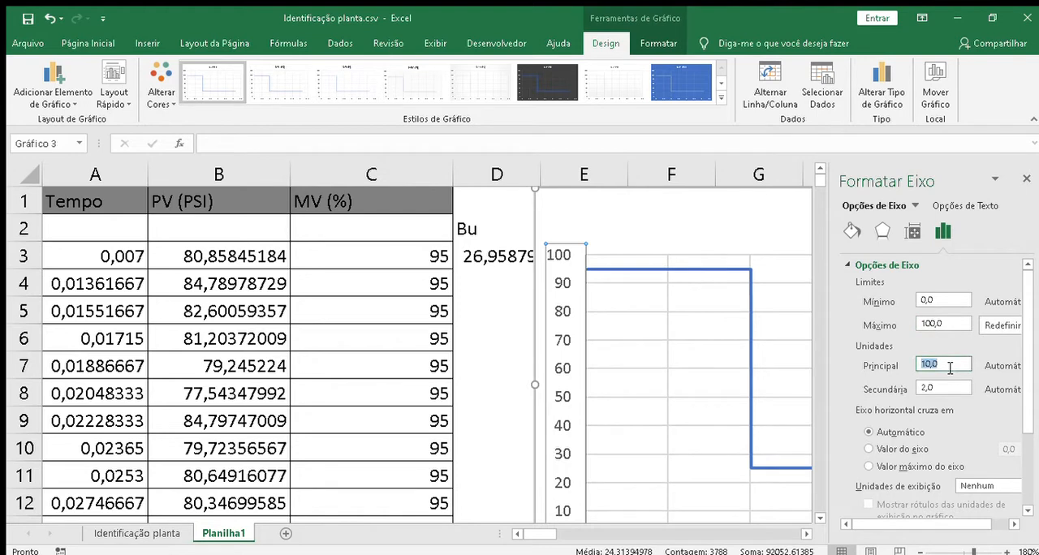
{"action": "type", "text": "5"}
{"action": "key", "text": "Return"}
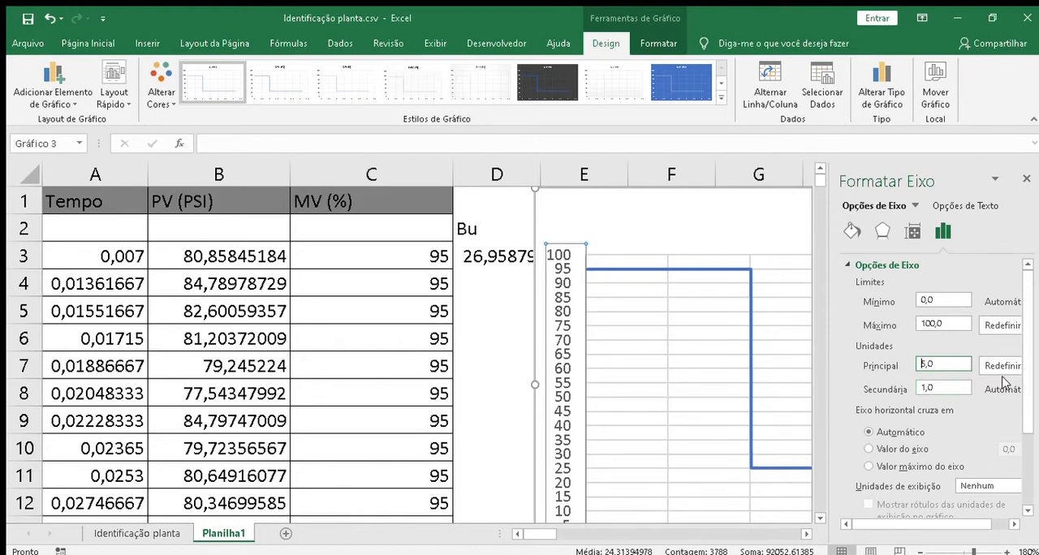
{"action": "left_click", "coordinate": [1025, 175]}
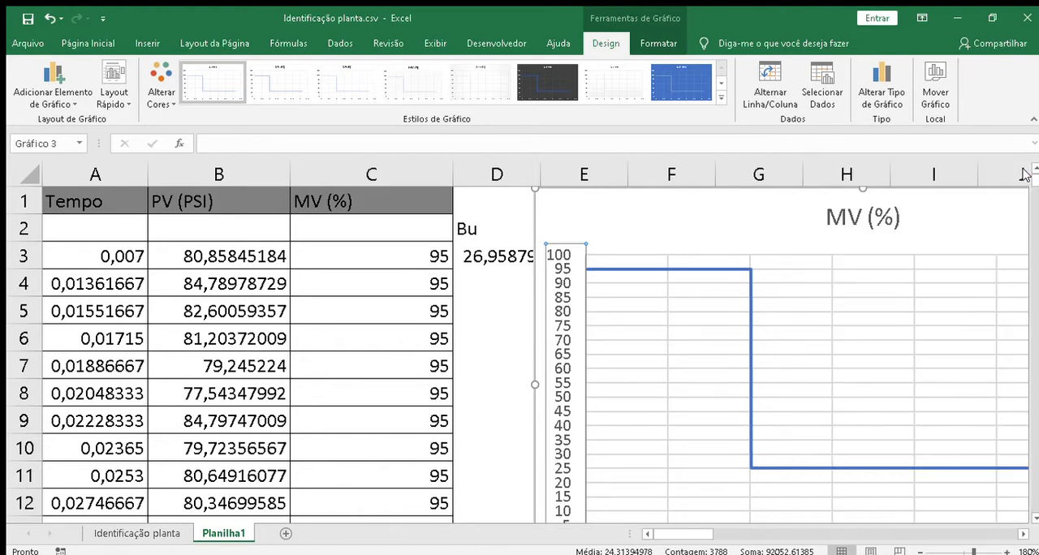
{"action": "left_click_drag", "start_coordinate": [581, 218], "coordinate": [678, 226]}
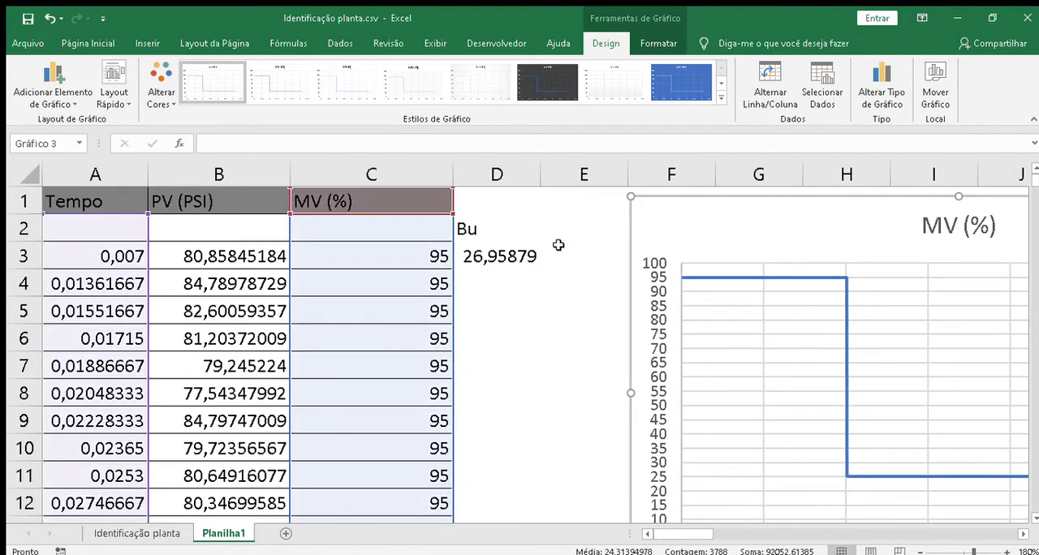
Step: Enter the label M in cell E2, beside the Bu label
{"action": "left_click", "coordinate": [592, 230]}
{"action": "type", "text": "M"}
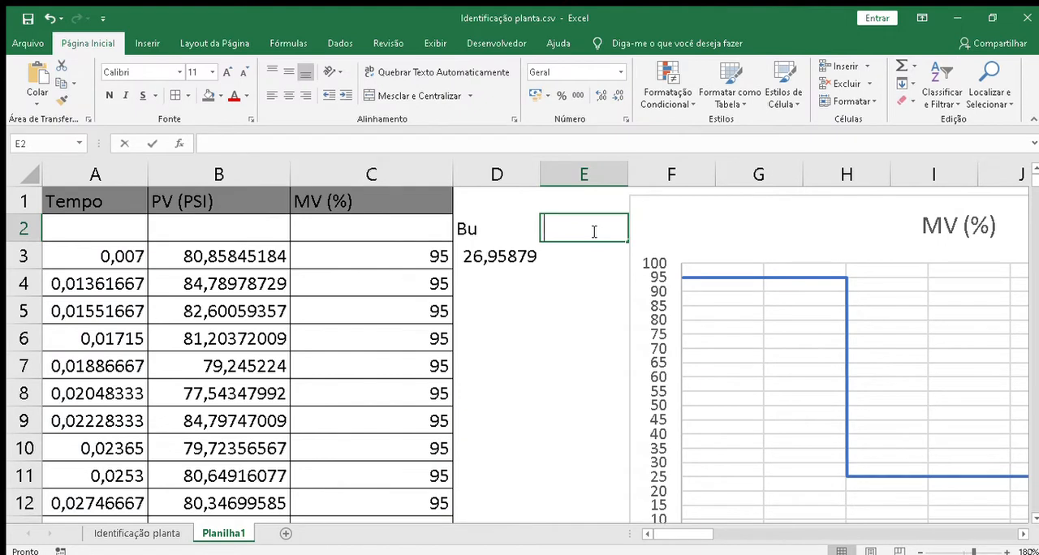
{"action": "key", "text": "Return"}
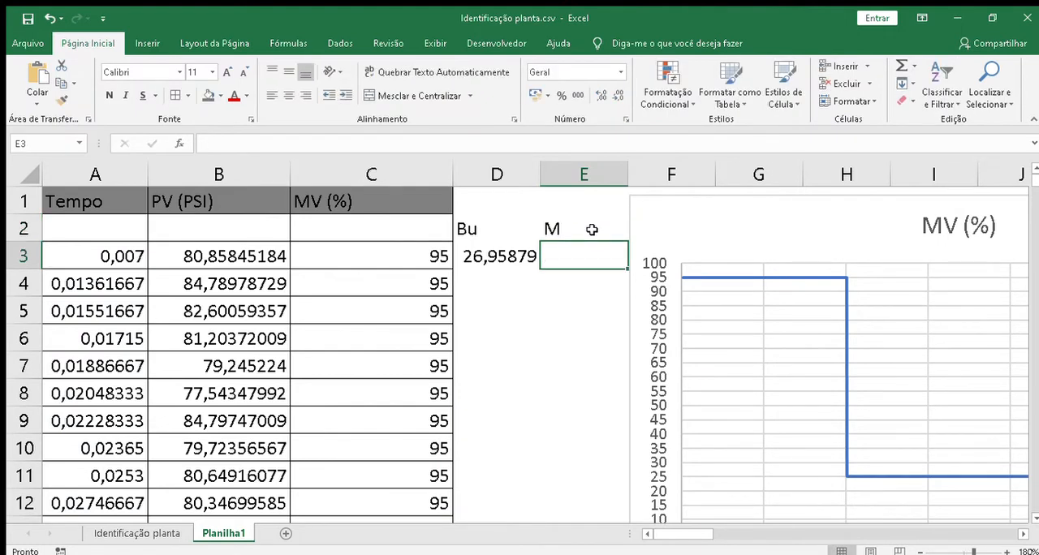
Step: Calculate the MV step change in cell E3 with the formula =C855-C8, subtracting an initial opening from one after the step
{"action": "type", "text": "="}
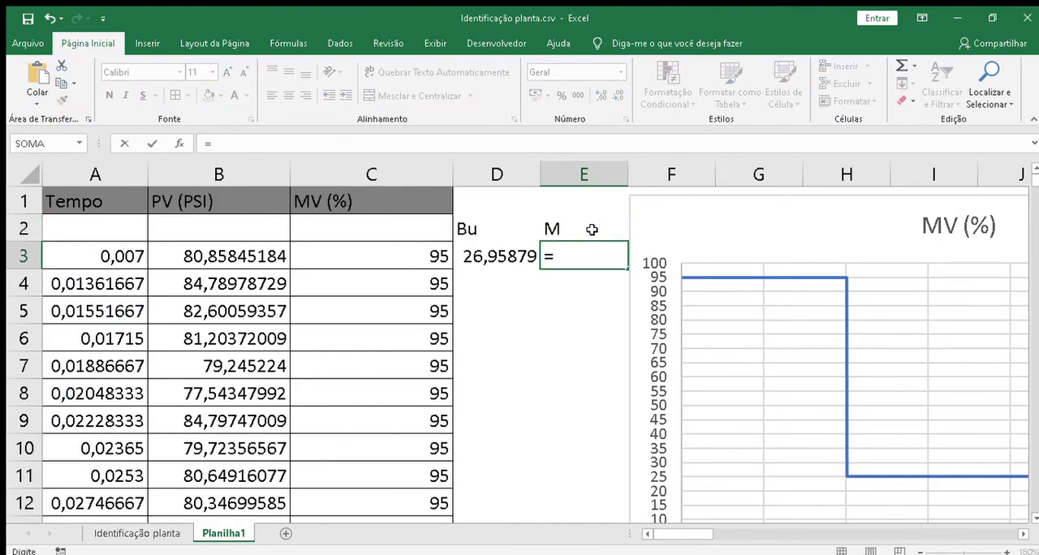
{"action": "key", "text": "Left"}
{"action": "key", "text": "Left"}
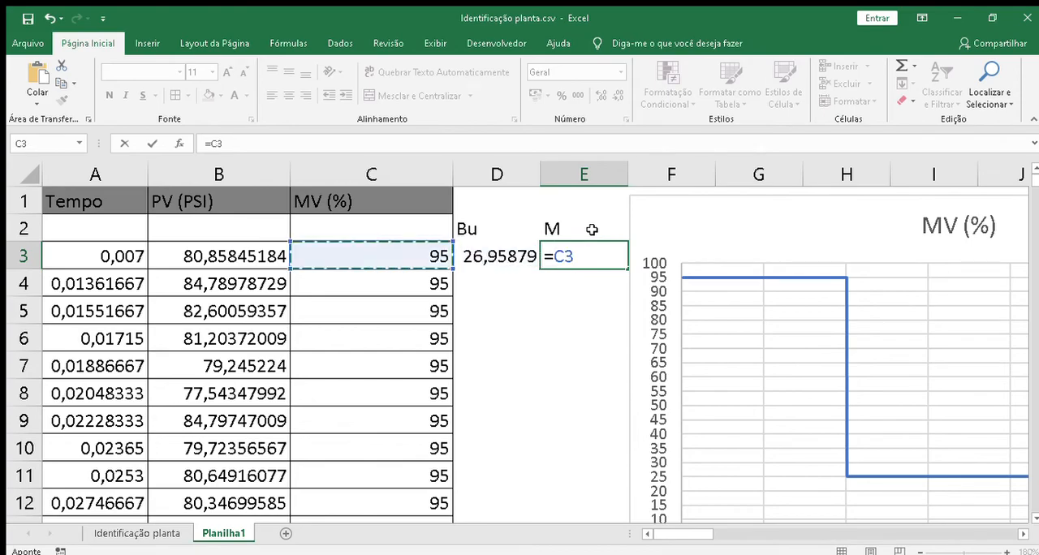
{"action": "key", "text": "Page_Down"}
{"action": "key", "text": "Page_Down"}
{"action": "key", "text": "Page_Down"}
{"action": "key", "text": "Page_Down"}
{"action": "key", "text": "Page_Down"}
{"action": "key", "text": "Page_Down"}
{"action": "key", "text": "Page_Down"}
{"action": "key", "text": "Page_Down"}
{"action": "key", "text": "Page_Down"}
{"action": "key", "text": "Page_Down"}
{"action": "key", "text": "Page_Down"}
{"action": "key", "text": "Page_Down"}
{"action": "key", "text": "Page_Down"}
{"action": "key", "text": "Page_Down"}
{"action": "key", "text": "Page_Down"}
{"action": "key", "text": "Page_Down"}
{"action": "key", "text": "Page_Down"}
{"action": "key", "text": "Page_Down"}
{"action": "key", "text": "Page_Down"}
{"action": "key", "text": "Page_Down"}
{"action": "key", "text": "Page_Down"}
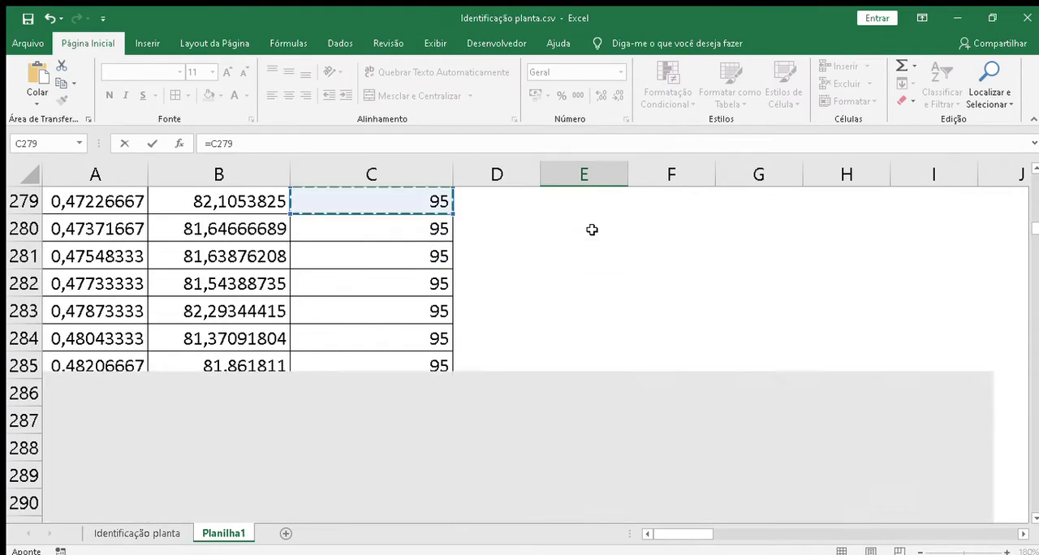
{"action": "key", "text": "Page_Down"}
{"action": "key", "text": "Page_Down"}
{"action": "key", "text": "Page_Down"}
{"action": "key", "text": "Page_Down"}
{"action": "key", "text": "Page_Down"}
{"action": "key", "text": "Page_Down"}
{"action": "key", "text": "Page_Down"}
{"action": "key", "text": "Page_Down"}
{"action": "key", "text": "Page_Down"}
{"action": "key", "text": "Page_Down"}
{"action": "key", "text": "Page_Down"}
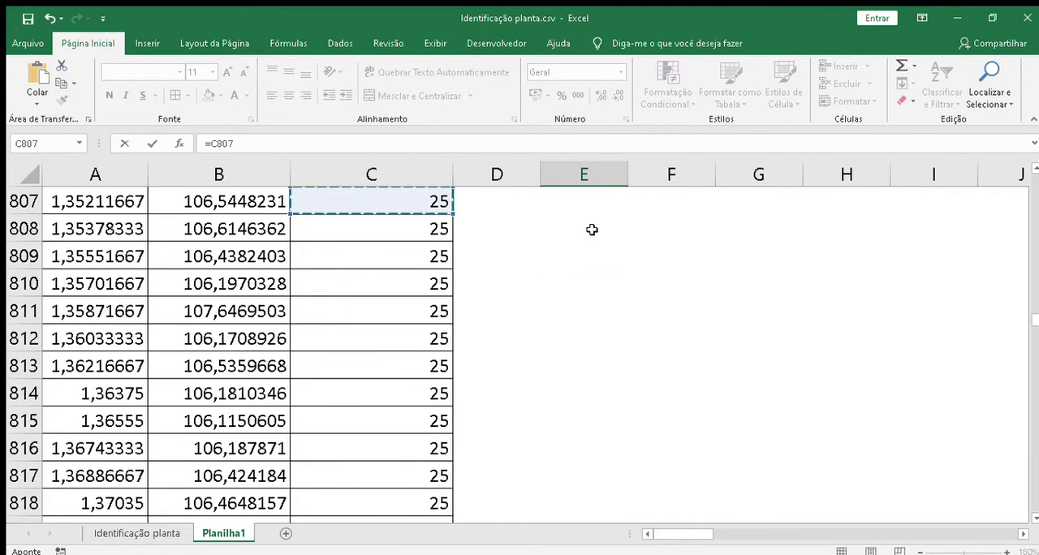
{"action": "key", "text": "Page_Down"}
{"action": "key", "text": "Page_Down"}
{"action": "key", "text": "Page_Down"}
{"action": "key", "text": "Page_Down"}
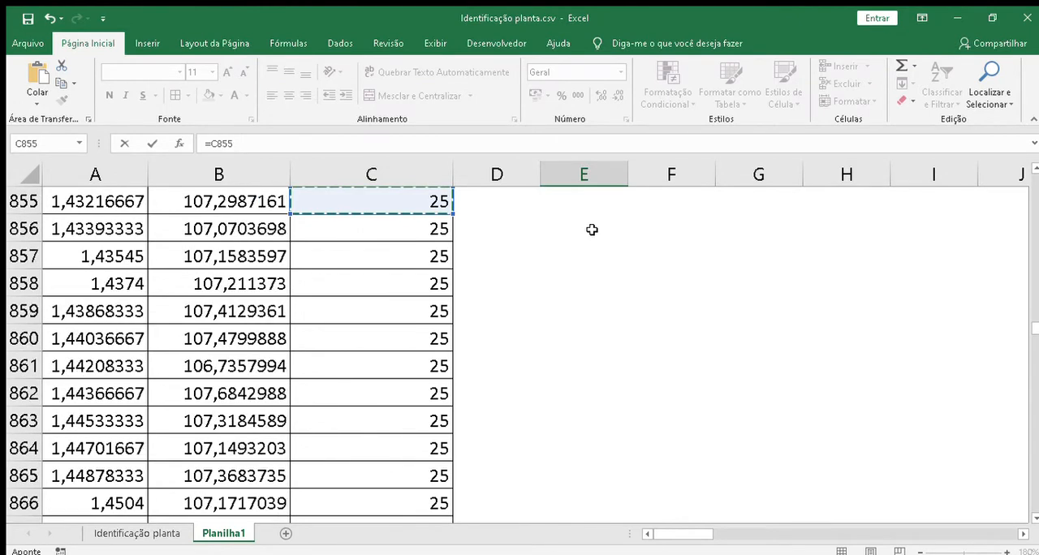
{"action": "type", "text": "-"}
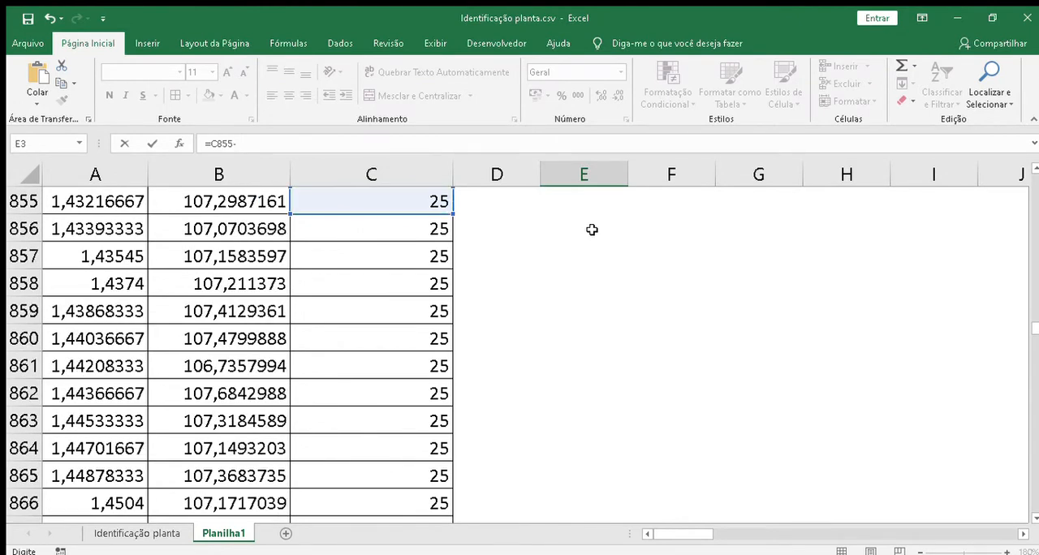
{"action": "key", "text": "Left"}
{"action": "key", "text": "Left"}
{"action": "key", "text": "Down"}
{"action": "key", "text": "Down"}
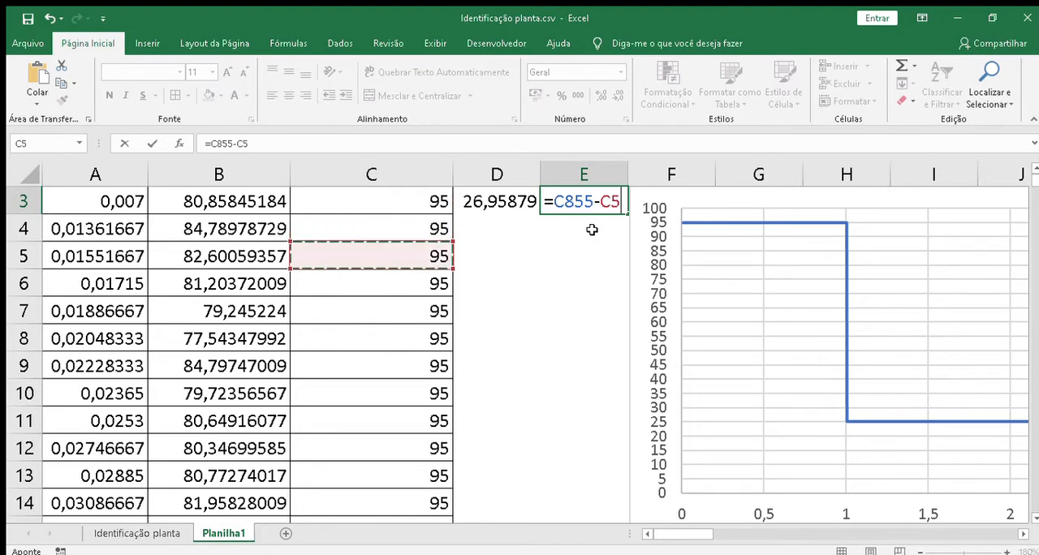
{"action": "key", "text": "Down"}
{"action": "key", "text": "Down"}
{"action": "key", "text": "Down"}
{"action": "key", "text": "Return"}
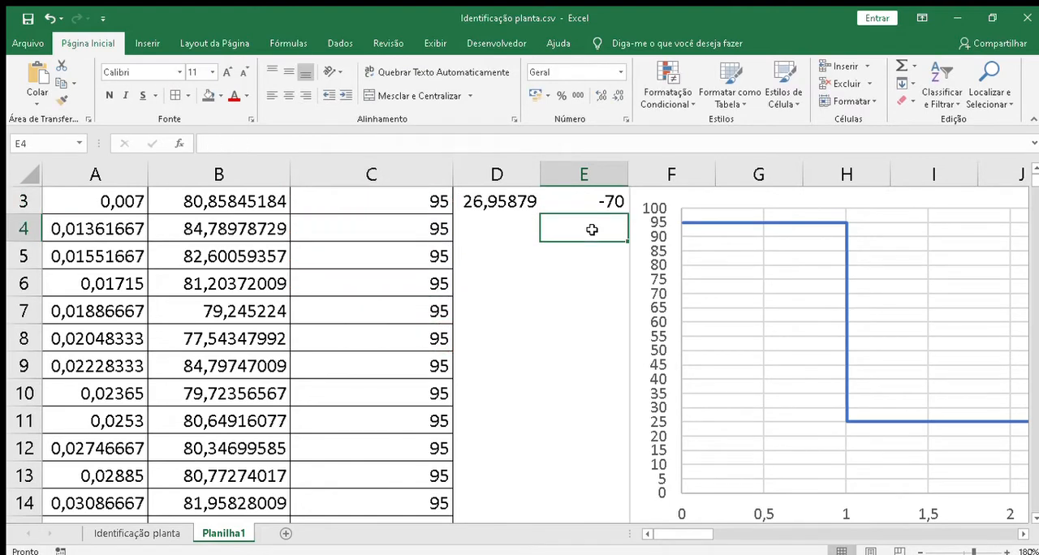
Step: Edit the M formula in E3 to =(C855-C8)/100 so the choke change is expressed as a fraction
{"action": "key", "text": "Up"}
{"action": "key", "text": "Up"}
{"action": "key", "text": "Down"}
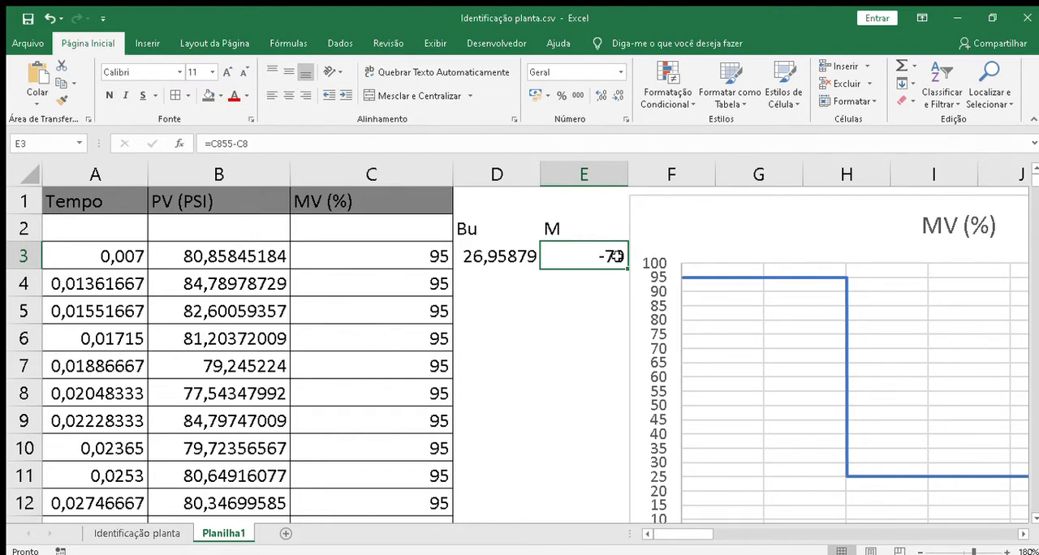
{"action": "double_click", "coordinate": [617, 257]}
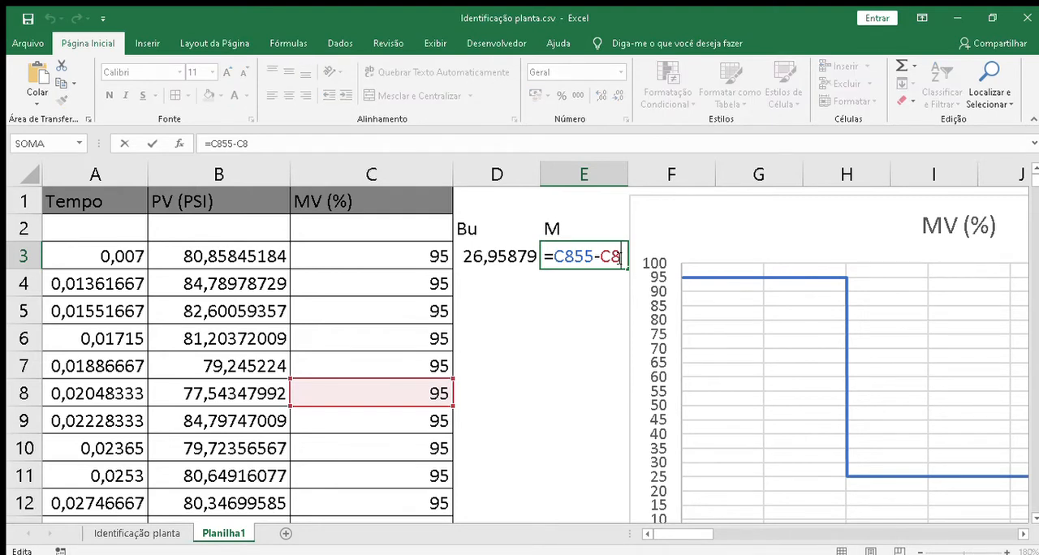
{"action": "key", "text": "Left"}
{"action": "key", "text": "Left"}
{"action": "key", "text": "Left"}
{"action": "key", "text": "Left"}
{"action": "key", "text": "Left"}
{"action": "key", "text": "Left"}
{"action": "key", "text": "Left"}
{"action": "type", "text": "("}
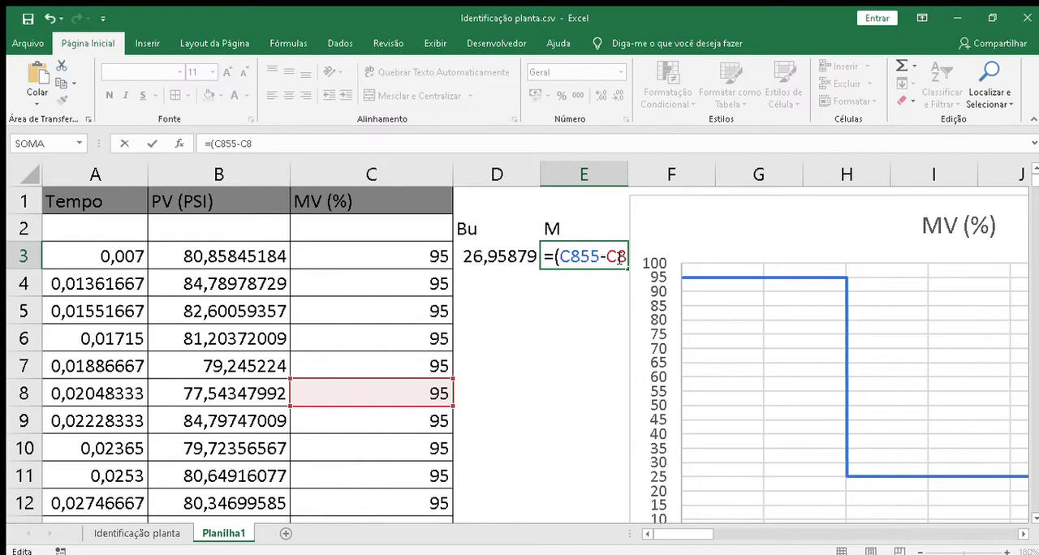
{"action": "key", "text": "End"}
{"action": "type", "text": ")/10"}
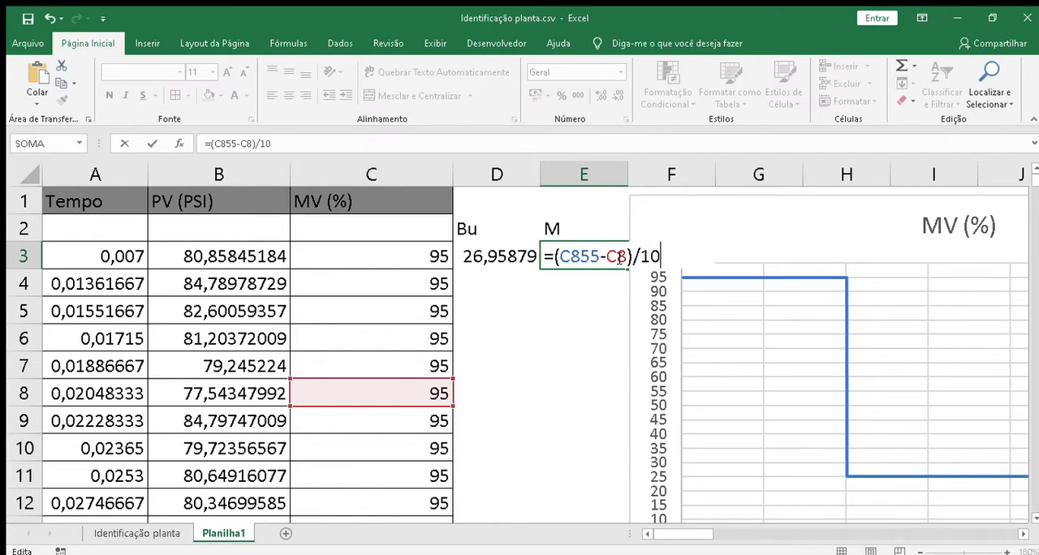
{"action": "key", "text": "Return"}
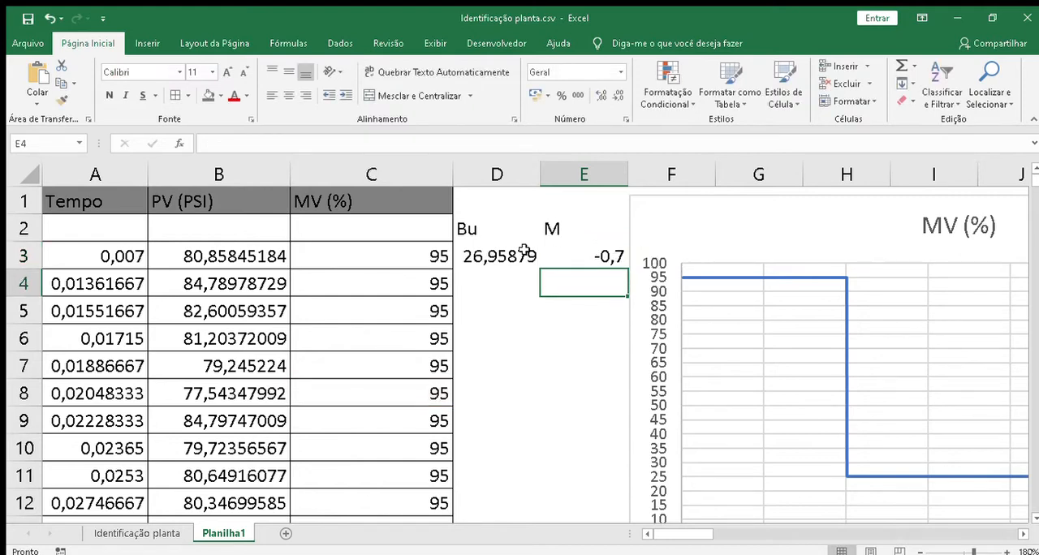
Step: Enter the label K in cell D5, without an equals sign
{"action": "left_click", "coordinate": [492, 318]}
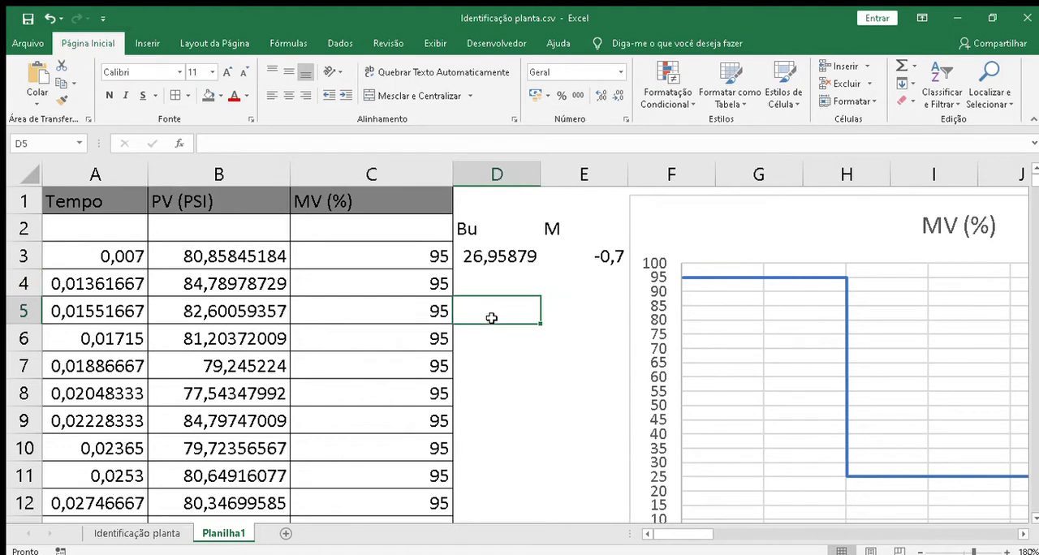
{"action": "type", "text": "K="}
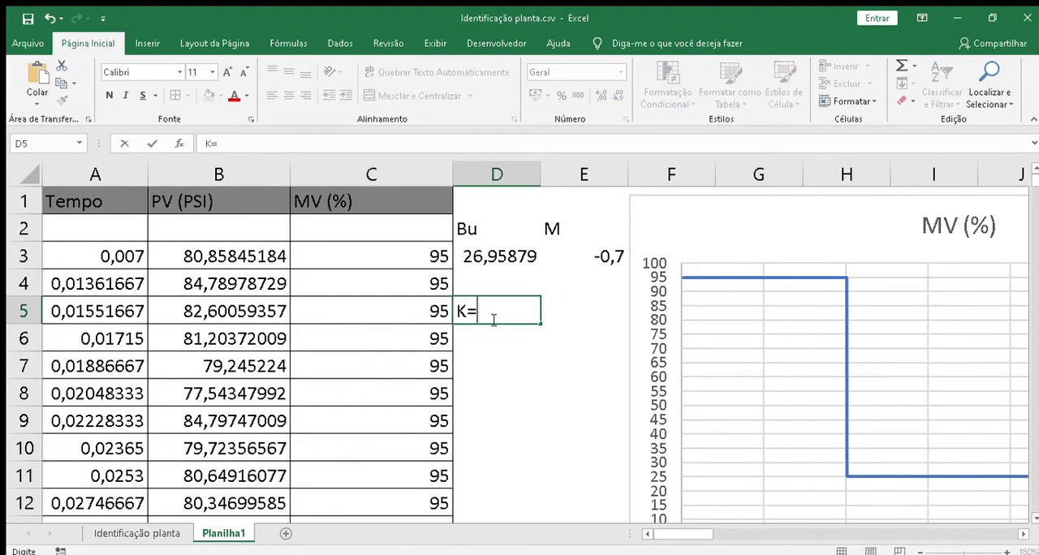
{"action": "left_click", "coordinate": [500, 258]}
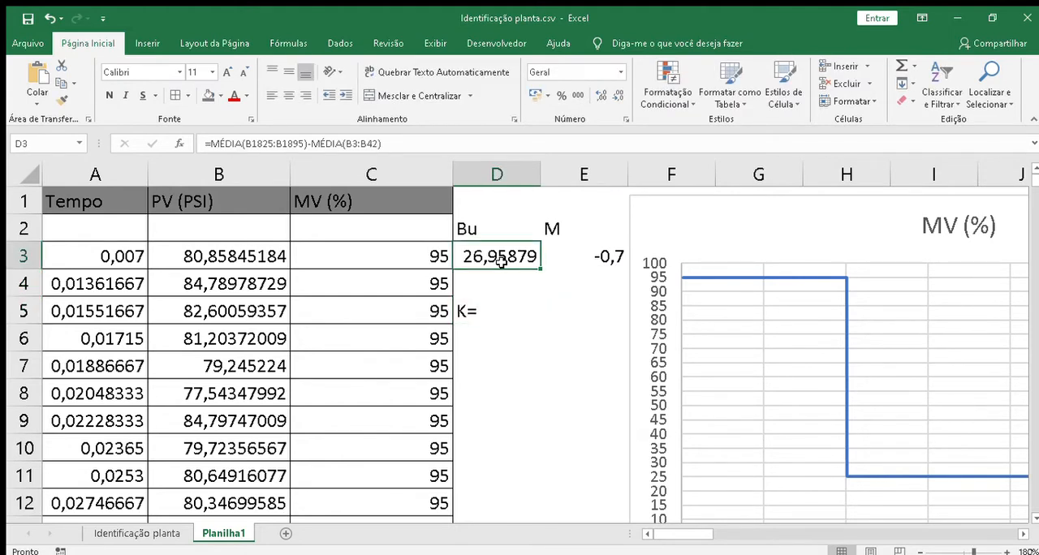
{"action": "left_click", "coordinate": [485, 311]}
{"action": "double_click", "coordinate": [485, 311]}
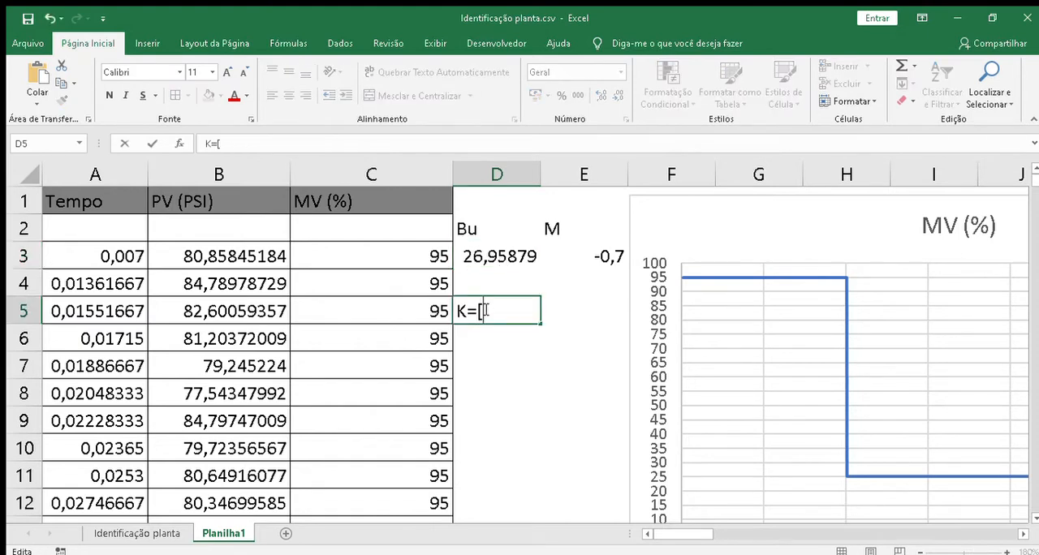
{"action": "key", "text": "BackSpace"}
{"action": "key", "text": "Return"}
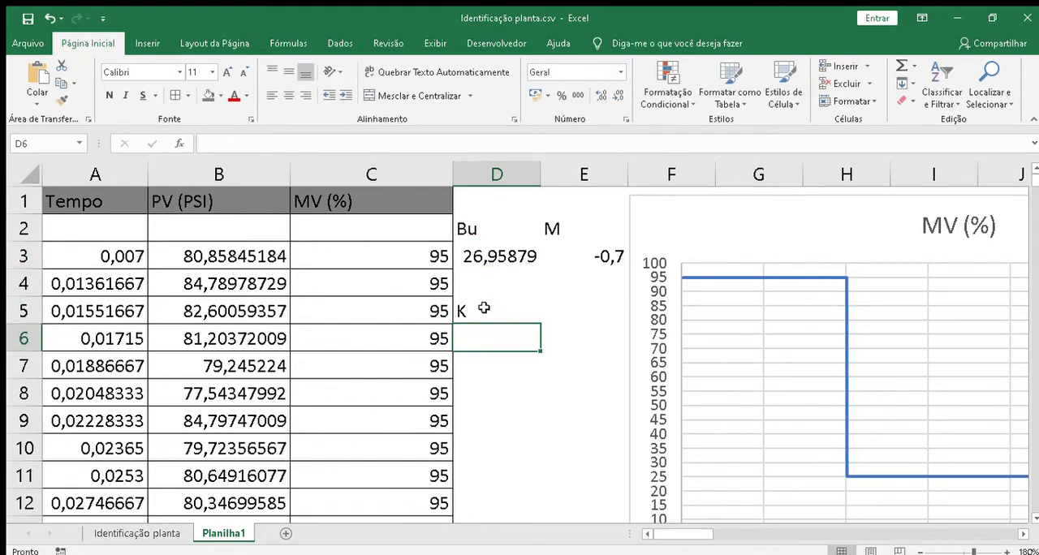
Step: Calculate the gain K in cell D6 by dividing Bu by M with the formula =D3/E3
{"action": "type", "text": "="}
{"action": "key", "text": "Up"}
{"action": "key", "text": "Up"}
{"action": "key", "text": "Up"}
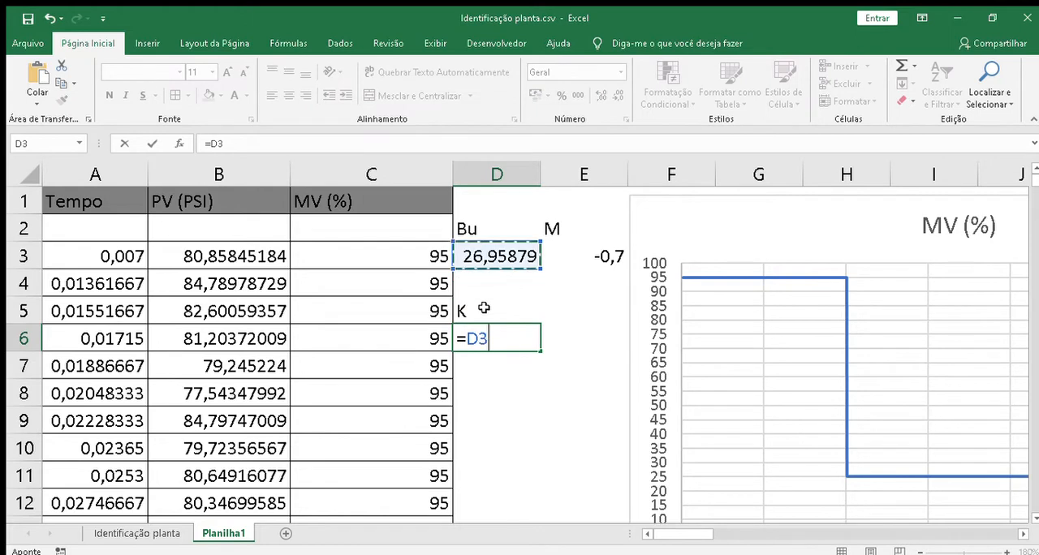
{"action": "type", "text": "/"}
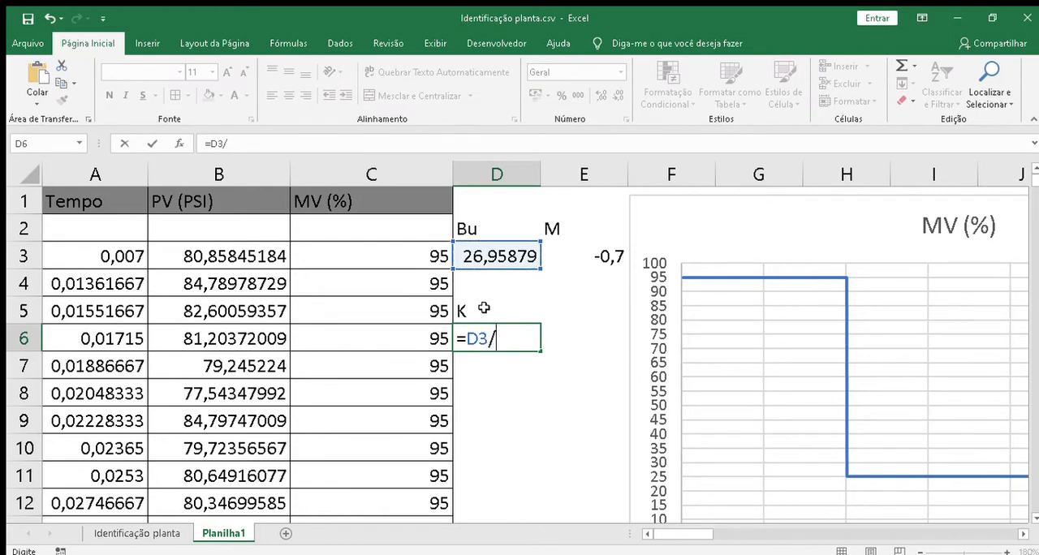
{"action": "left_click", "coordinate": [585, 257]}
{"action": "key", "text": "Return"}
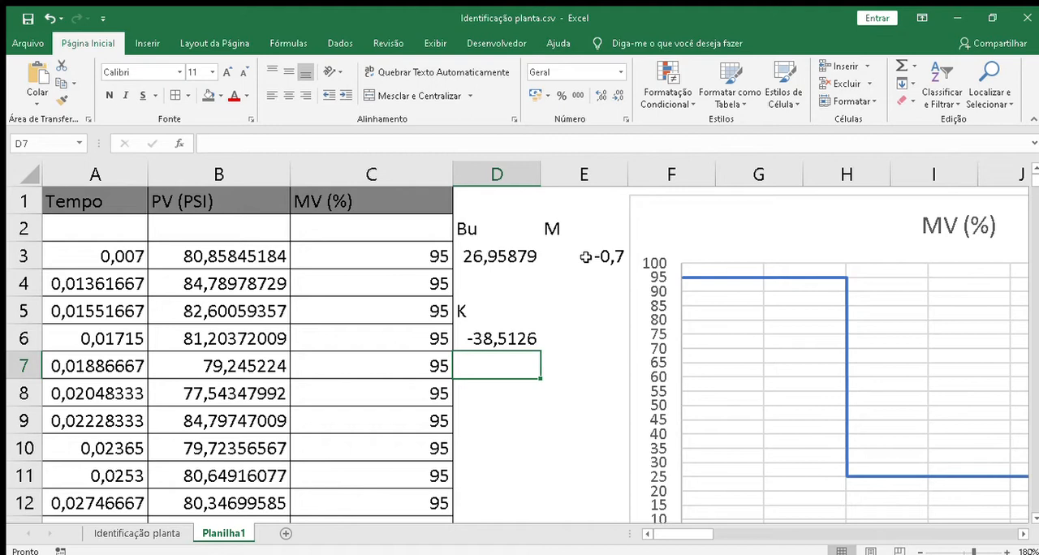
Step: Move the MV (%) chart away from the calculations so it starts in column G
{"action": "left_click", "coordinate": [679, 230]}
{"action": "left_click_drag", "start_coordinate": [679, 230], "coordinate": [764, 220]}
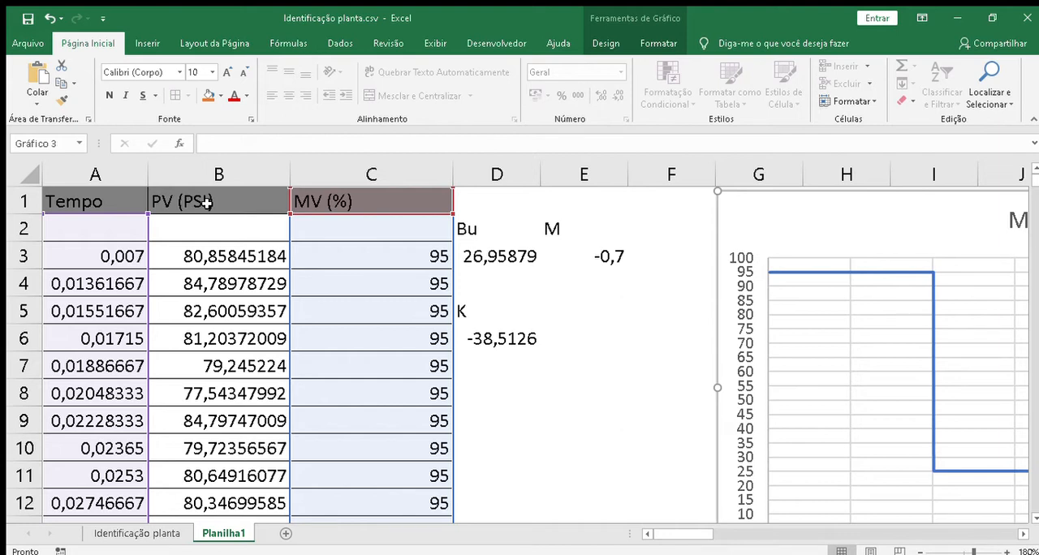
{"action": "left_click", "coordinate": [185, 203]}
{"action": "left_click", "coordinate": [223, 174]}
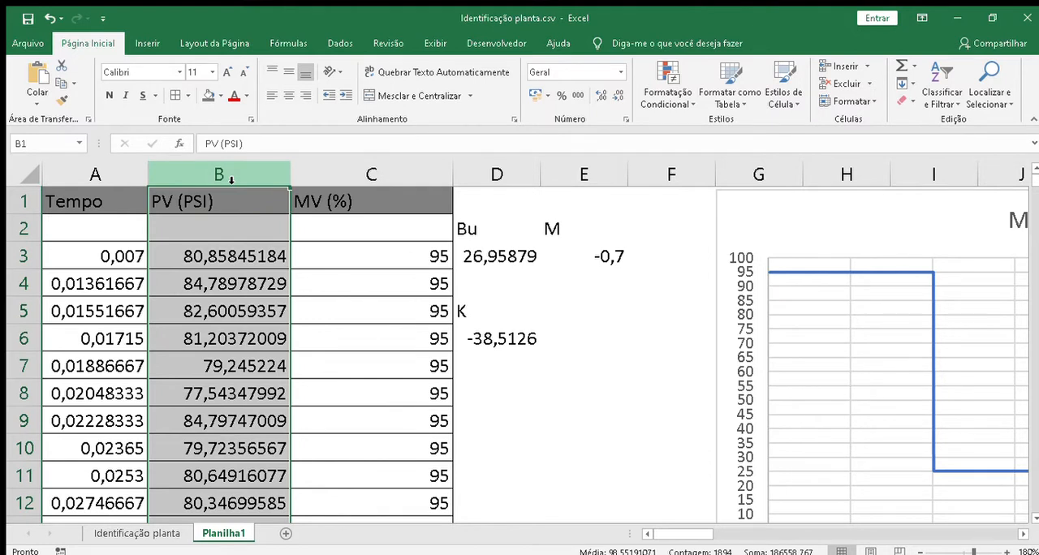
{"action": "left_click", "coordinate": [328, 319]}
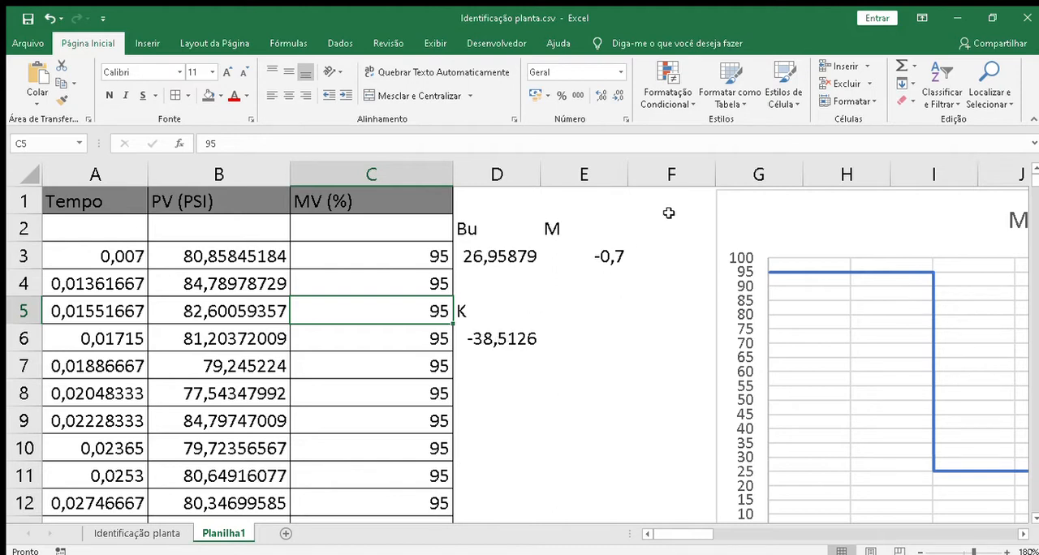
Step: Move the MV (%) chart farther from the data so it starts in column J, over the PV chart
{"action": "double_click", "coordinate": [750, 210]}
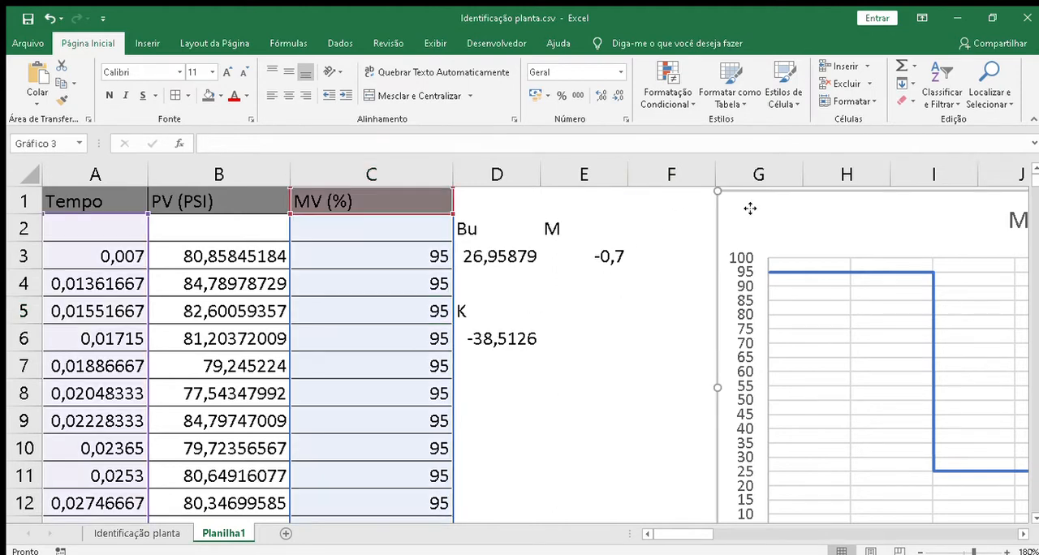
{"action": "scroll", "coordinate": [812, 224], "scroll_direction": "right", "scroll_amount": 1}
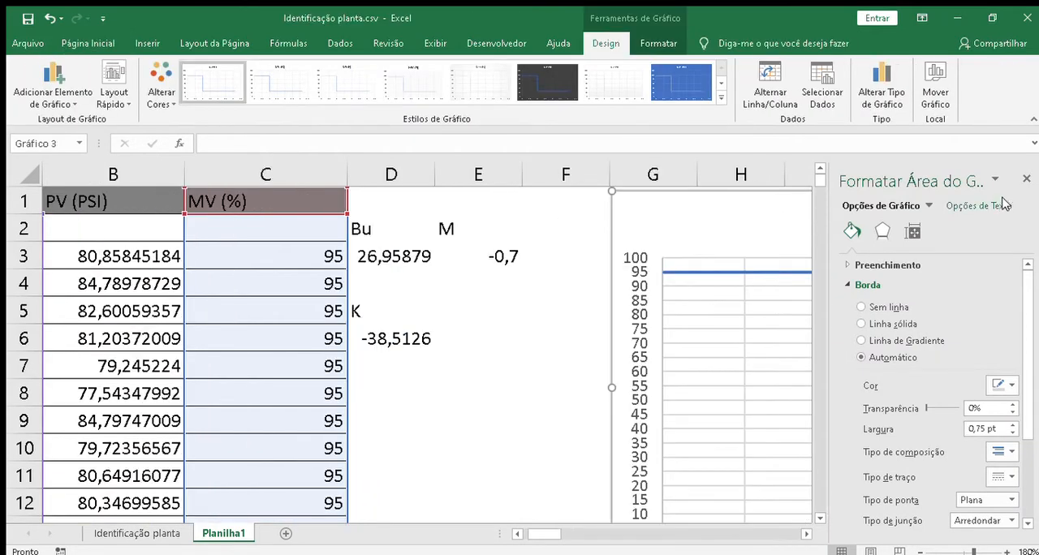
{"action": "left_click", "coordinate": [1023, 179]}
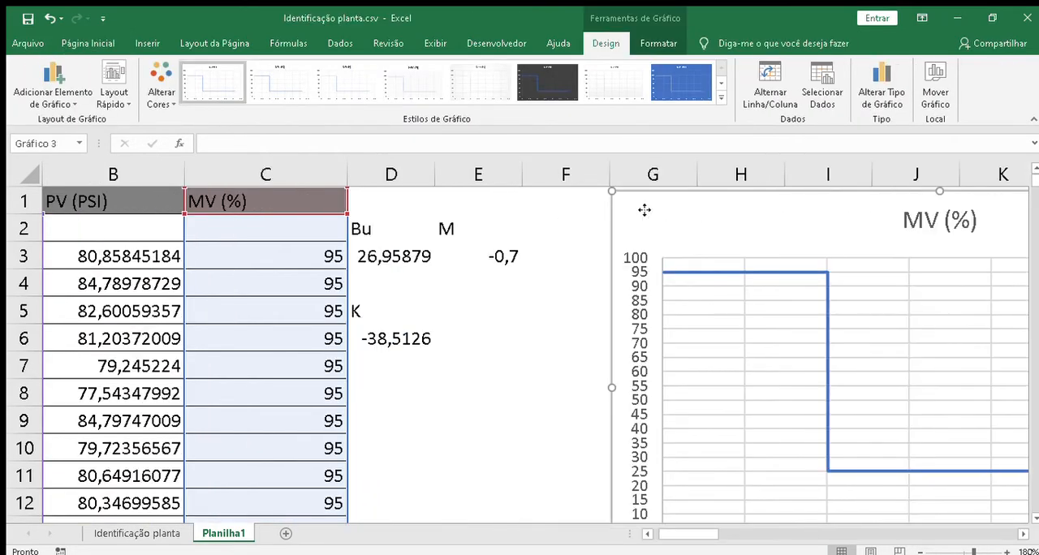
{"action": "left_click_drag", "start_coordinate": [647, 214], "coordinate": [930, 233]}
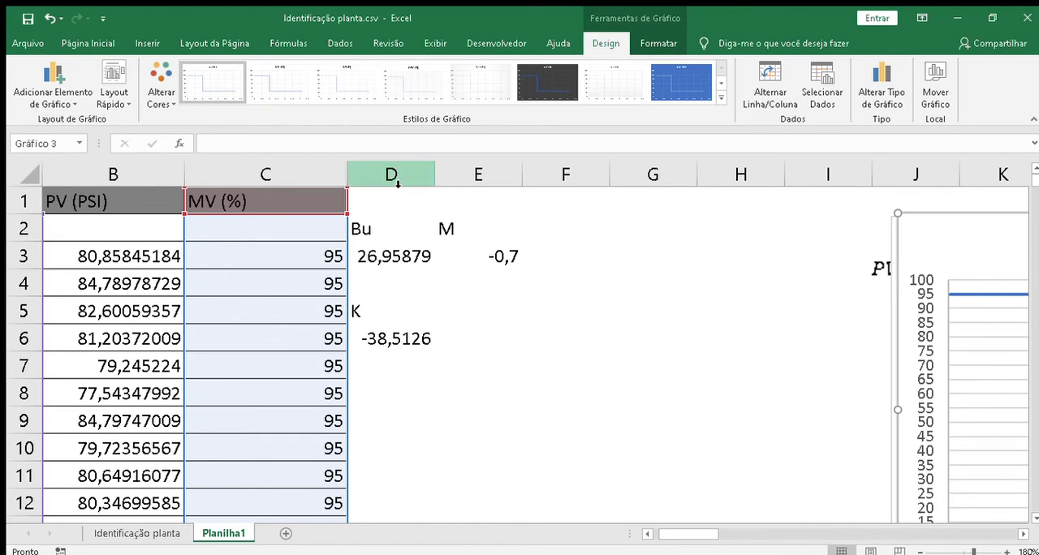
Step: Move the Bu, M and K calculations from columns D and E to columns G and H
{"action": "left_click", "coordinate": [398, 184]}
{"action": "key", "text": "shift+Right"}
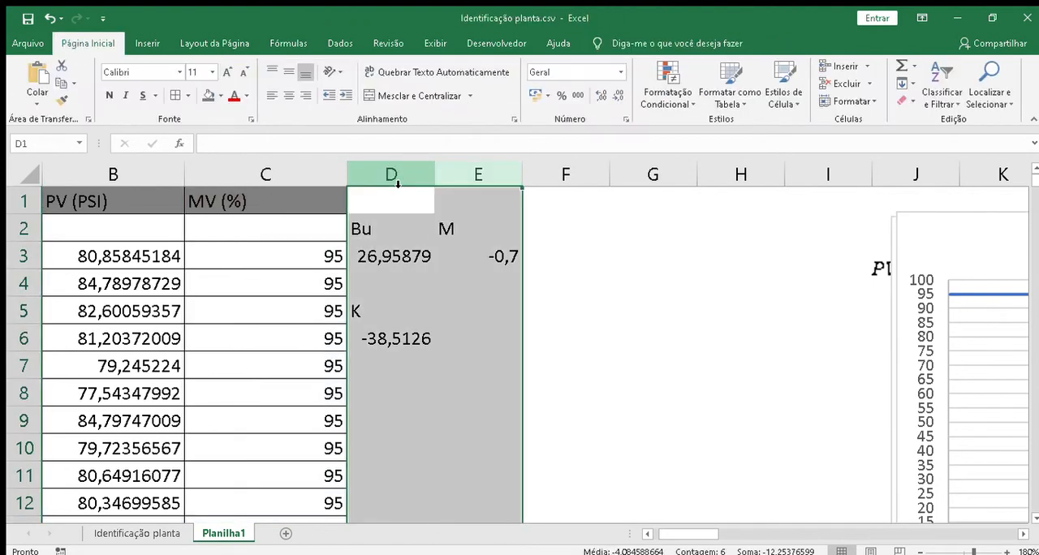
{"action": "key", "text": "ctrl+c"}
{"action": "key", "text": "Right"}
{"action": "key", "text": "Right"}
{"action": "key", "text": "Right"}
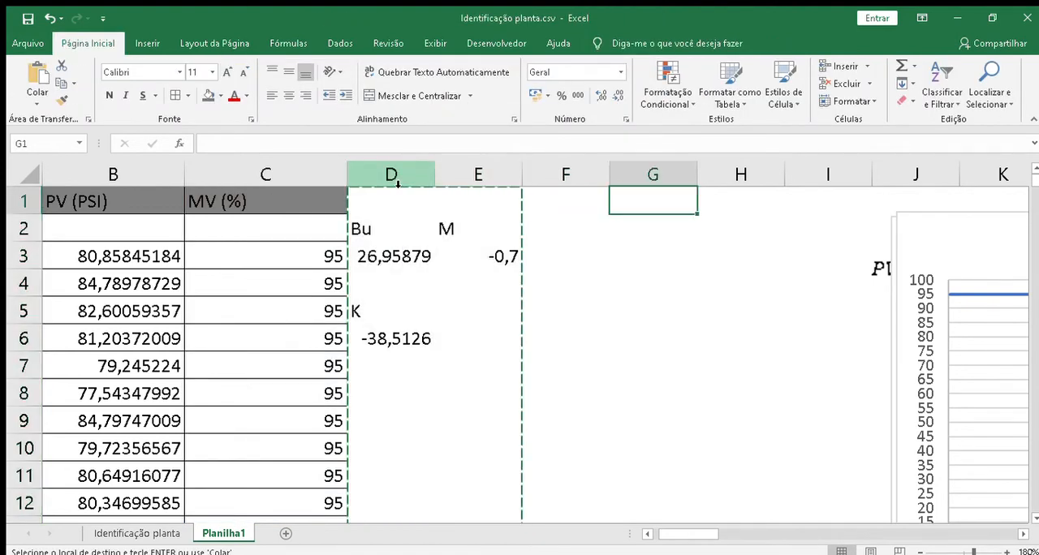
{"action": "key", "text": "Return"}
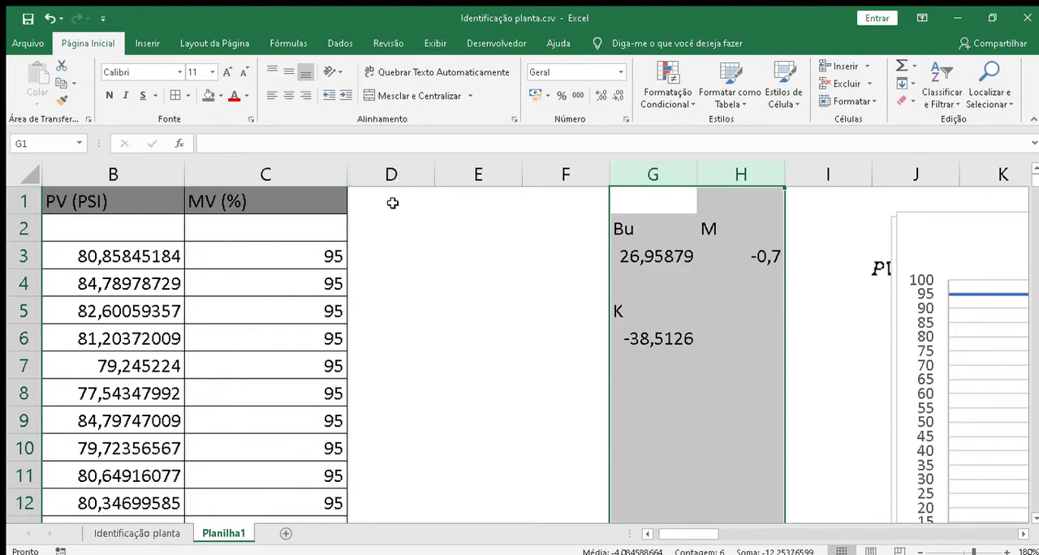
Step: Enter the heading PV in cell D1
{"action": "left_click", "coordinate": [392, 202]}
{"action": "type", "text": "P"}
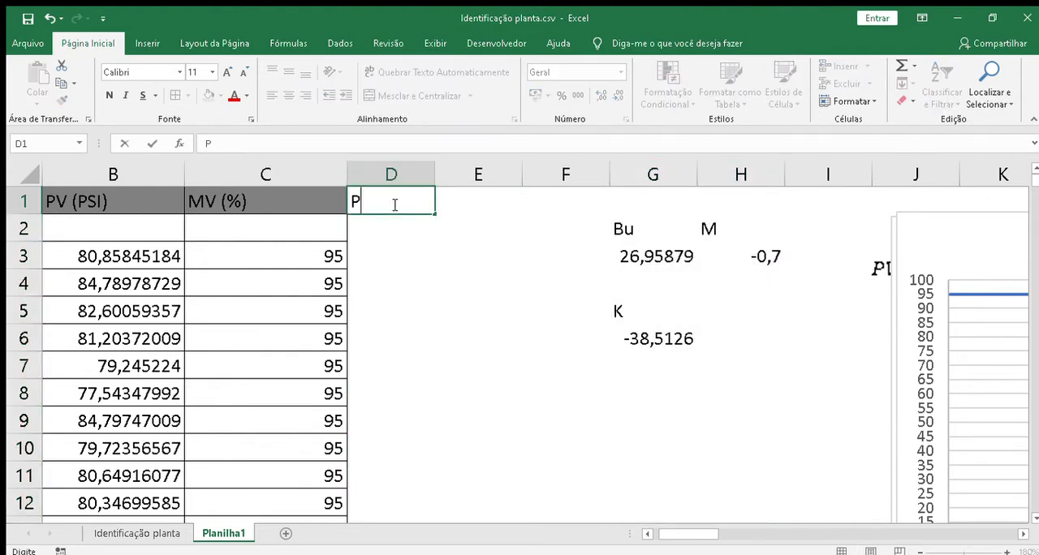
{"action": "type", "text": "V"}
Step: Move the MV (%) chart away to start at column O and the PV (PSI) chart to start in column I
{"action": "left_click", "coordinate": [1021, 535]}
{"action": "left_click_drag", "start_coordinate": [1015, 533], "coordinate": [1015, 533]}
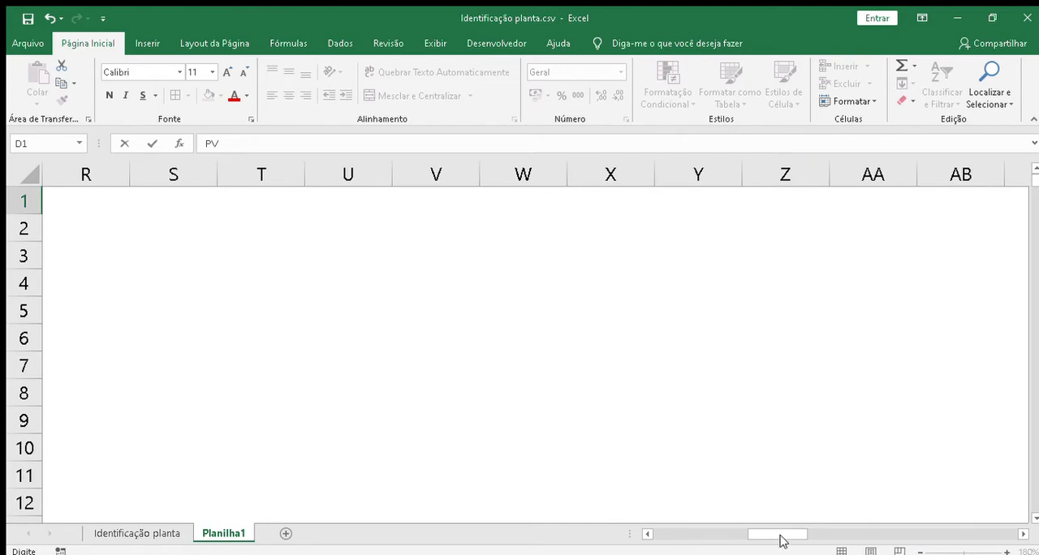
{"action": "left_click_drag", "start_coordinate": [782, 536], "coordinate": [724, 533]}
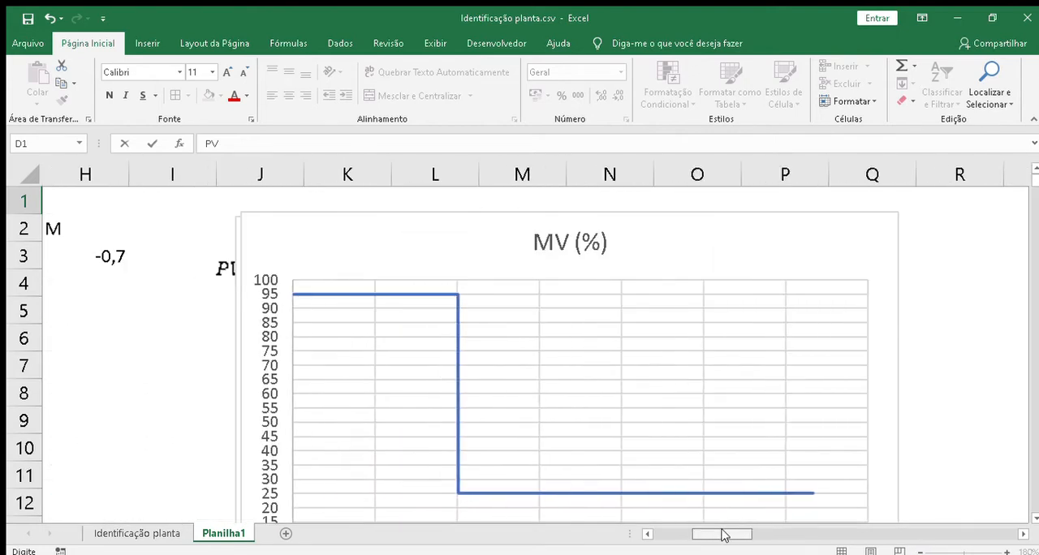
{"action": "left_click_drag", "start_coordinate": [494, 263], "coordinate": [853, 281]}
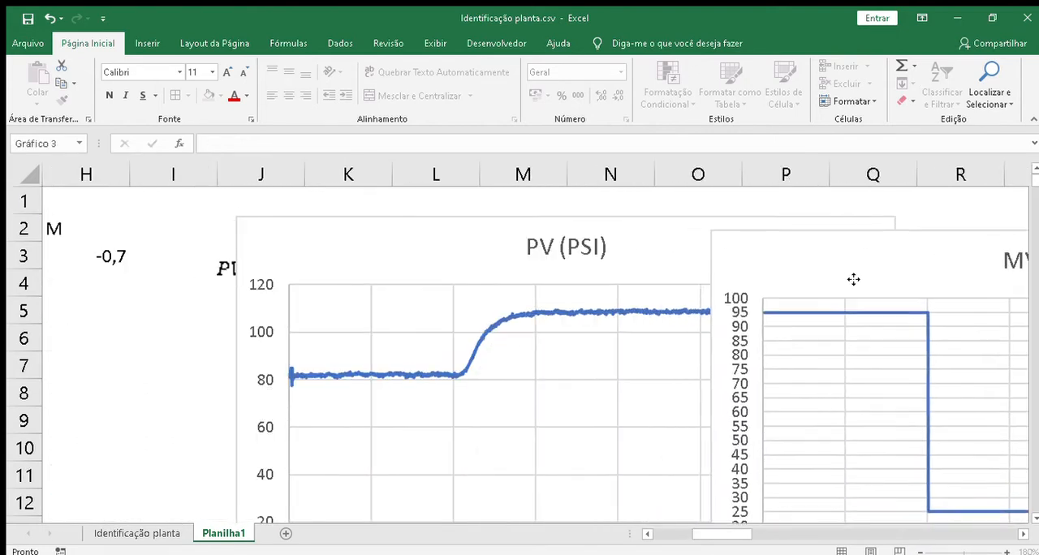
{"action": "left_click", "coordinate": [469, 246]}
{"action": "left_click_drag", "start_coordinate": [344, 274], "coordinate": [247, 278]}
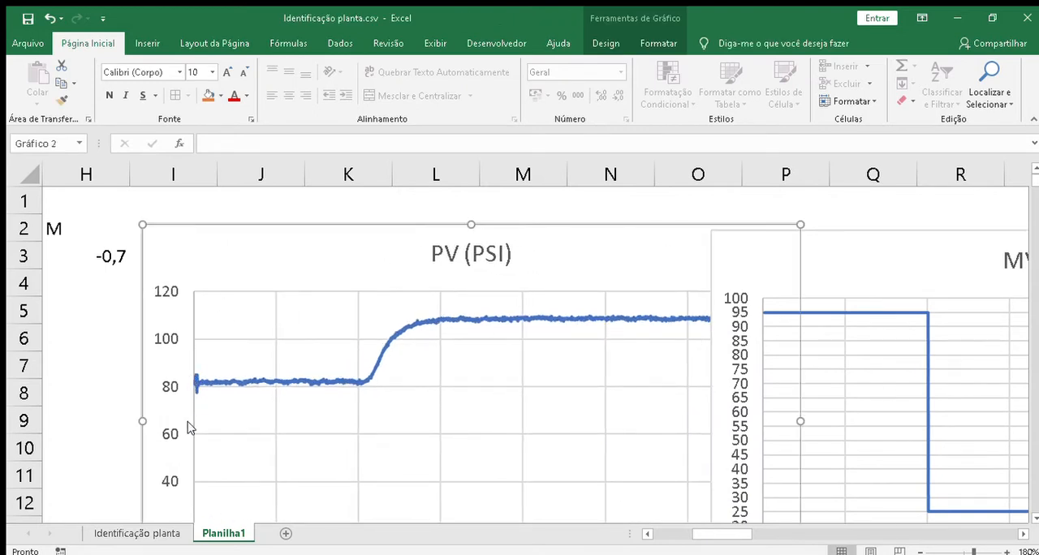
{"action": "left_click", "coordinate": [1034, 517]}
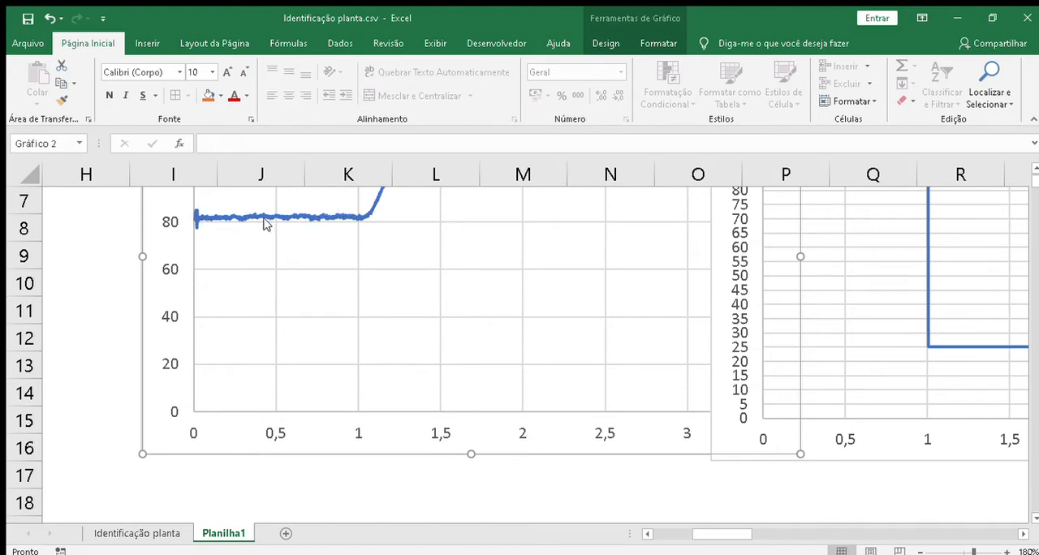
Step: Copy the whole PV (PSI) column B into column D
{"action": "left_click", "coordinate": [97, 276]}
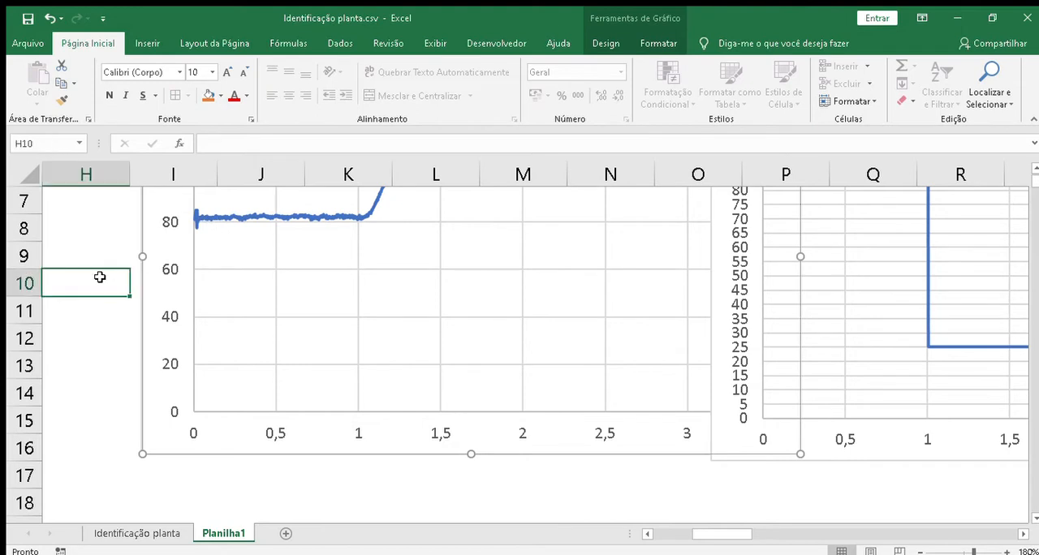
{"action": "key", "text": "Left"}
{"action": "key", "text": "Left"}
{"action": "key", "text": "Left"}
{"action": "key", "text": "Left"}
{"action": "key", "text": "Left"}
{"action": "key", "text": "Up"}
{"action": "key", "text": "Up"}
{"action": "key", "text": "Up"}
{"action": "key", "text": "Up"}
{"action": "key", "text": "Up"}
{"action": "key", "text": "Up"}
{"action": "key", "text": "Up"}
{"action": "key", "text": "Up"}
{"action": "key", "text": "Up"}
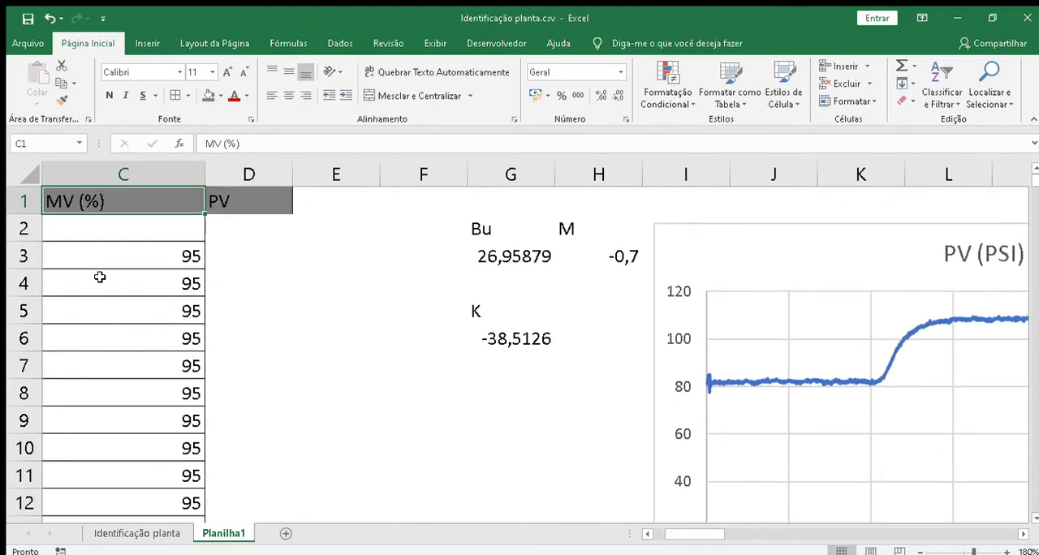
{"action": "key", "text": "Left"}
{"action": "key", "text": "Left"}
{"action": "key", "text": "Right"}
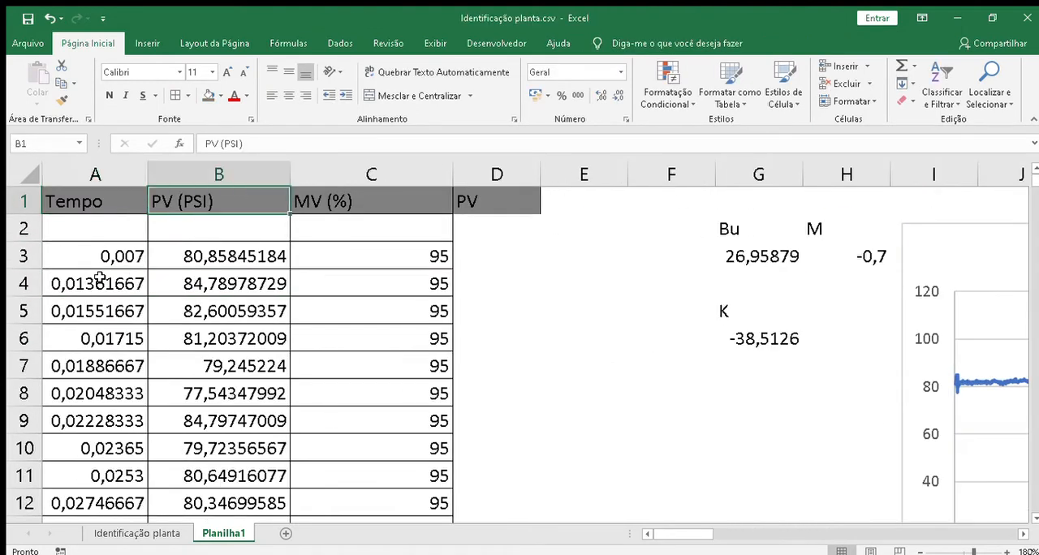
{"action": "left_click", "coordinate": [229, 178]}
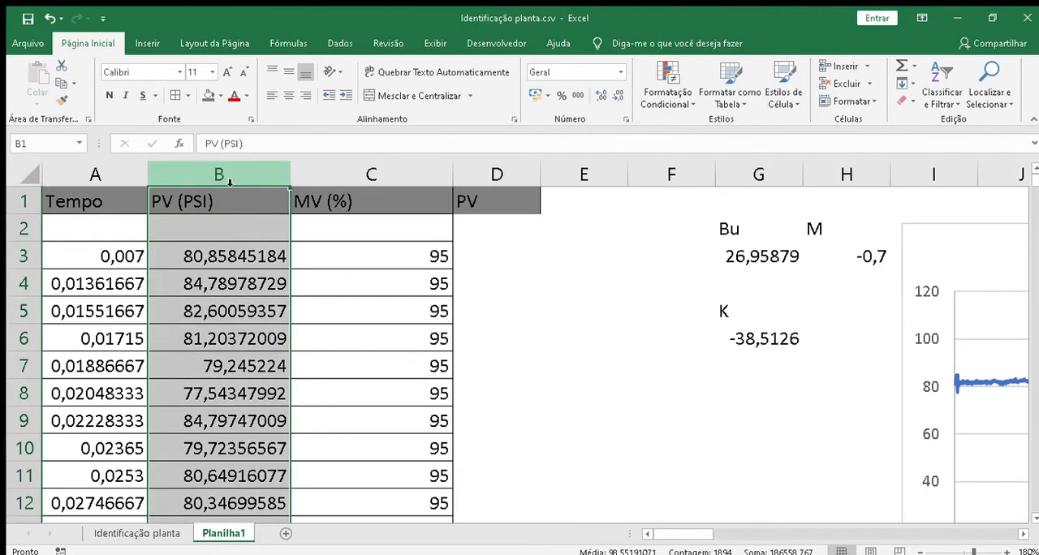
{"action": "key", "text": "ctrl+c"}
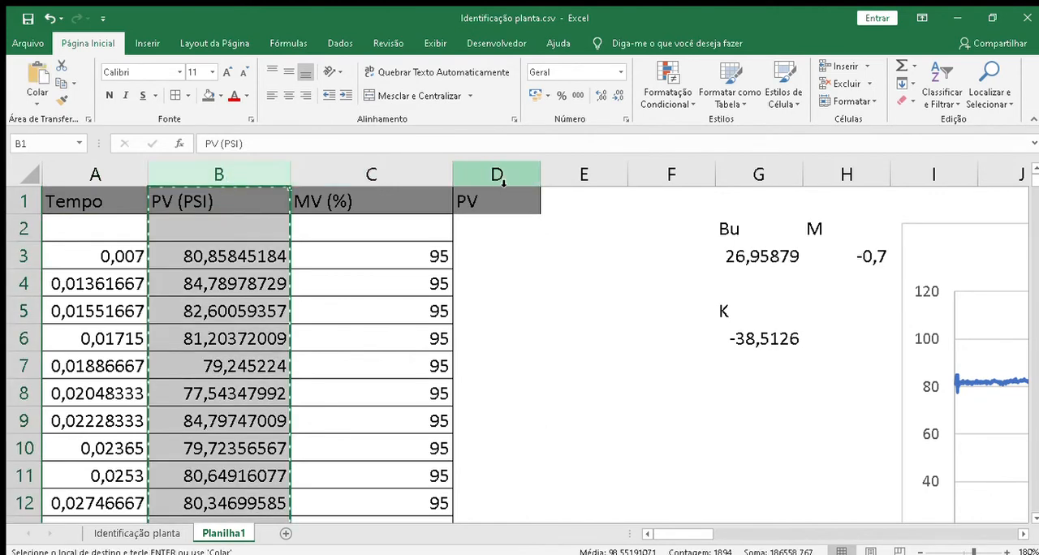
{"action": "left_click", "coordinate": [504, 179]}
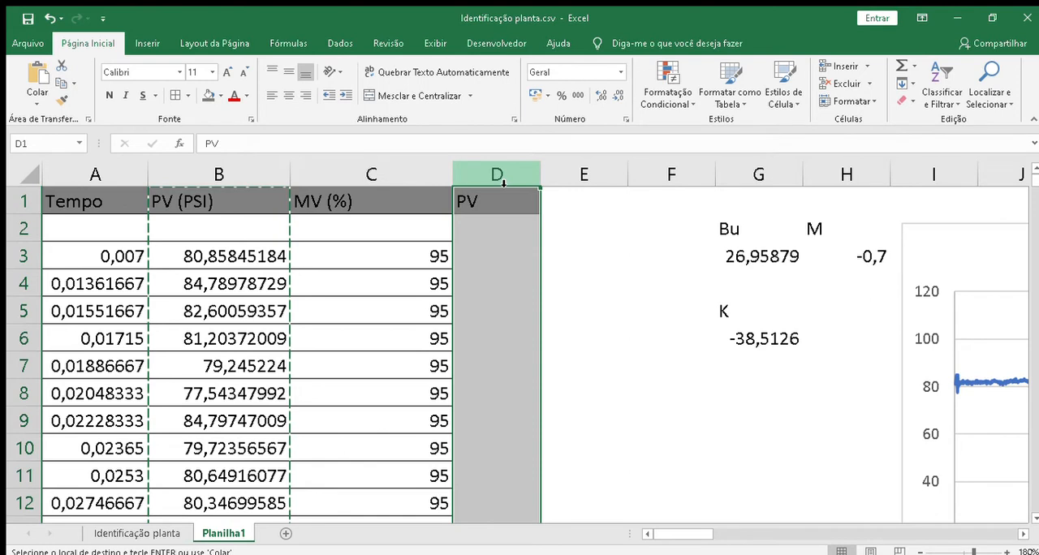
{"action": "key", "text": "ctrl+v"}
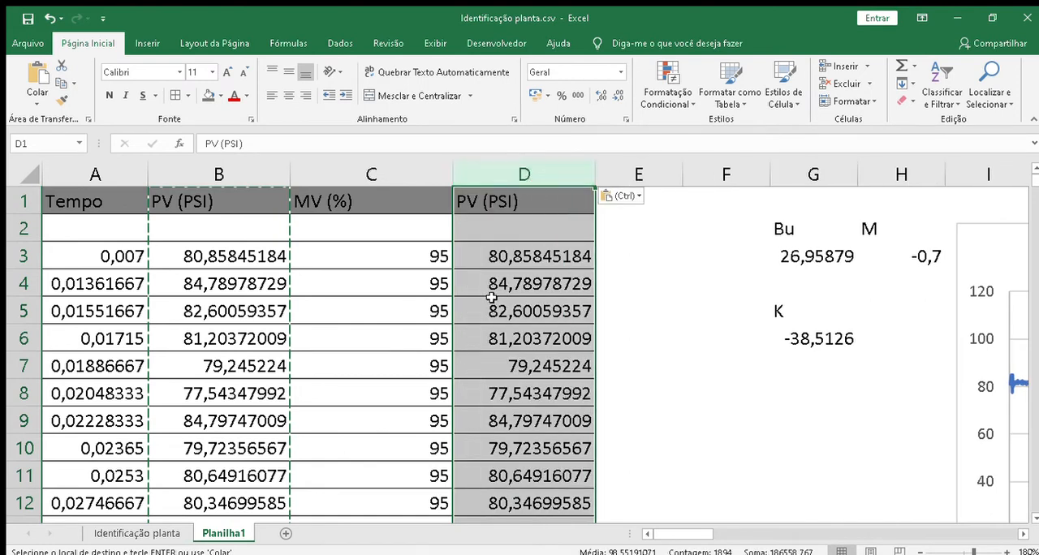
Step: Select the PV values in D3:D597, ending just before the MV step from 95 to 25
{"action": "left_click", "coordinate": [527, 259]}
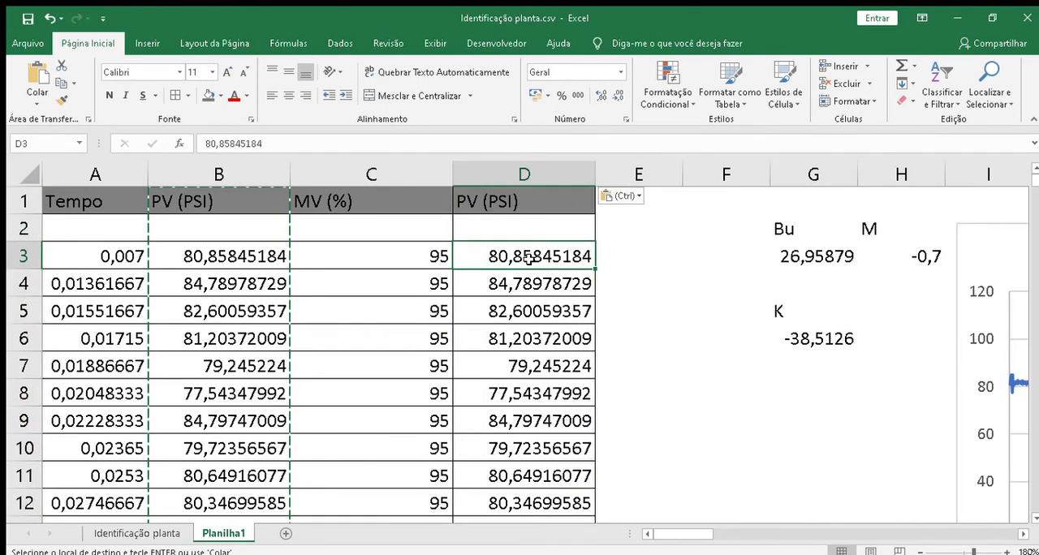
{"action": "scroll", "coordinate": [528, 258], "scroll_direction": "down", "scroll_amount": 20}
{"action": "left_click_drag", "start_coordinate": [528, 258], "coordinate": [528, 258]}
{"action": "scroll", "coordinate": [528, 258], "scroll_direction": "down", "scroll_amount": 20}
{"action": "scroll", "coordinate": [527, 258], "scroll_direction": "down", "scroll_amount": 20}
{"action": "scroll", "coordinate": [528, 258], "scroll_direction": "down", "scroll_amount": 20}
{"action": "scroll", "coordinate": [528, 259], "scroll_direction": "up", "scroll_amount": 16}
{"action": "scroll", "coordinate": [528, 258], "scroll_direction": "up", "scroll_amount": 20}
{"action": "scroll", "coordinate": [528, 259], "scroll_direction": "up", "scroll_amount": 20}
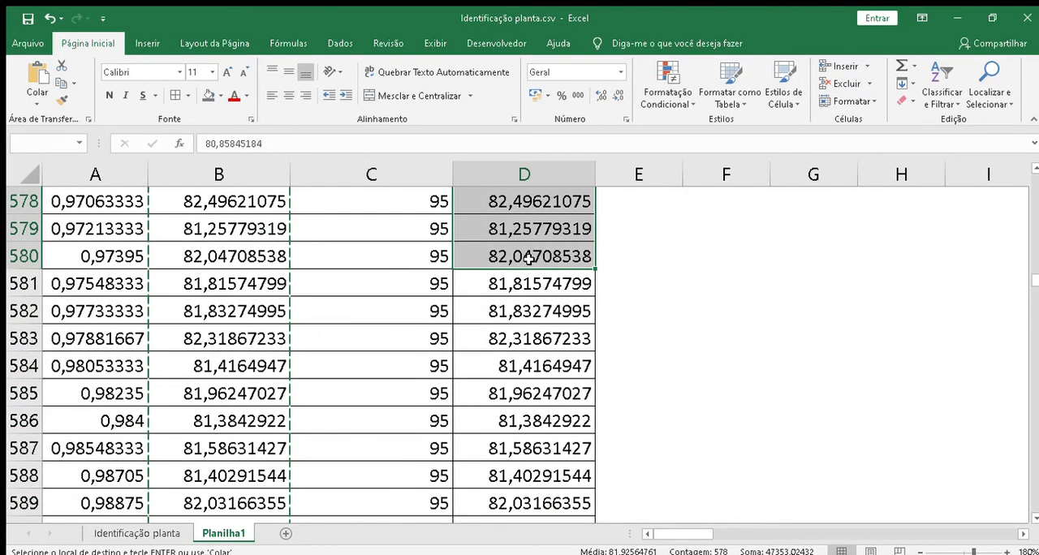
{"action": "key", "text": "shift+Down"}
{"action": "key", "text": "shift+Down"}
{"action": "key", "text": "shift+Down"}
{"action": "key", "text": "shift+Down"}
{"action": "key", "text": "shift+Down"}
{"action": "key", "text": "shift+Down"}
{"action": "key", "text": "shift+Down"}
{"action": "key", "text": "shift+Down"}
{"action": "key", "text": "shift+Down"}
{"action": "key", "text": "shift+Down"}
{"action": "key", "text": "shift+Down"}
{"action": "key", "text": "shift+Down"}
{"action": "key", "text": "shift+Down"}
{"action": "key", "text": "shift+Down"}
{"action": "key", "text": "shift+Down"}
{"action": "key", "text": "shift+Down"}
{"action": "key", "text": "shift+Down"}
{"action": "key", "text": "shift+Down"}
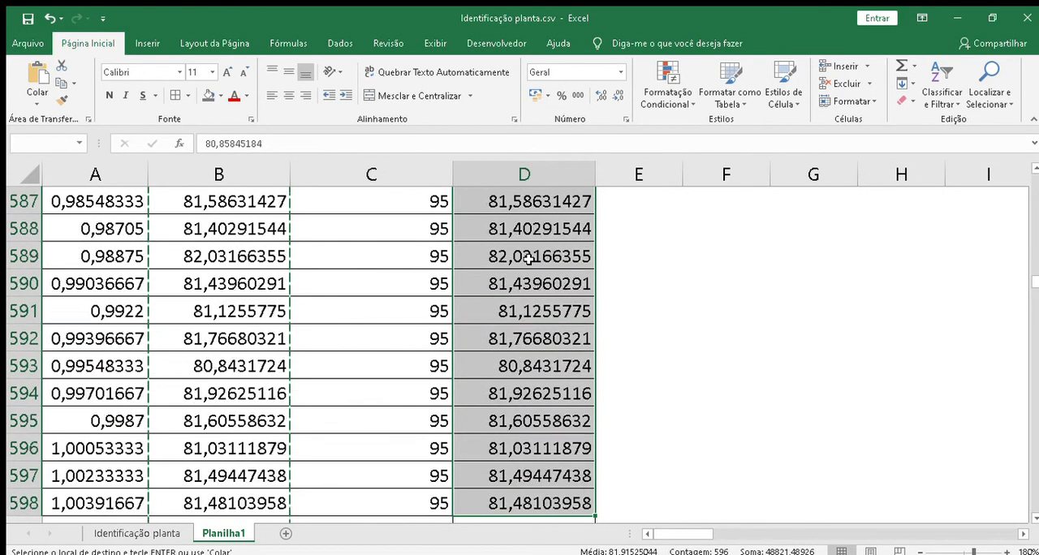
{"action": "key", "text": "shift+Down"}
{"action": "key", "text": "shift+Down"}
{"action": "key", "text": "shift+Down"}
{"action": "key", "text": "shift+Up"}
{"action": "key", "text": "shift+Up"}
{"action": "key", "text": "shift+Up"}
{"action": "key", "text": "shift+Up"}
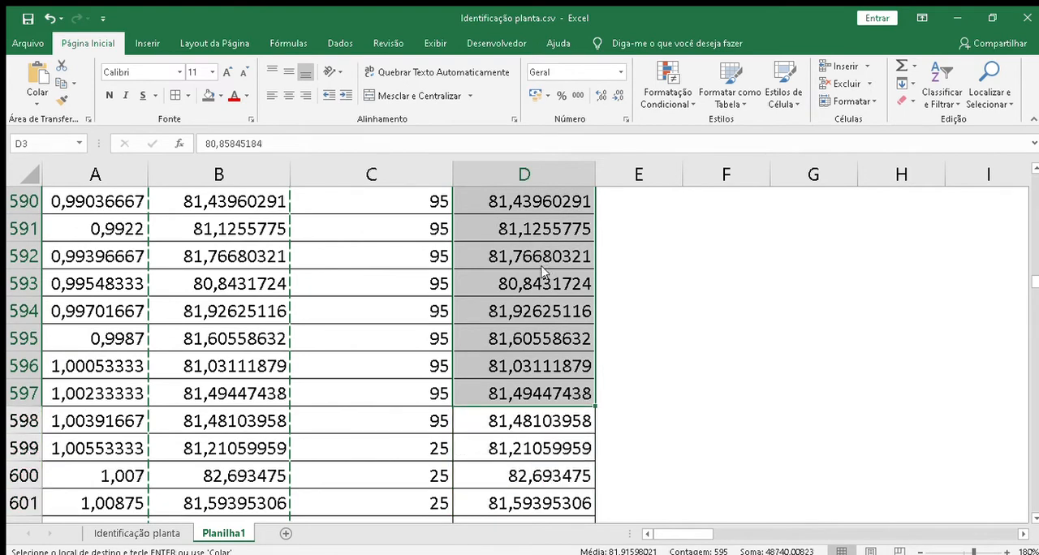
Step: Try to delete cells D3:D597 with the neighbouring cells shifted left, and undo the deletion
{"action": "key", "text": "Return"}
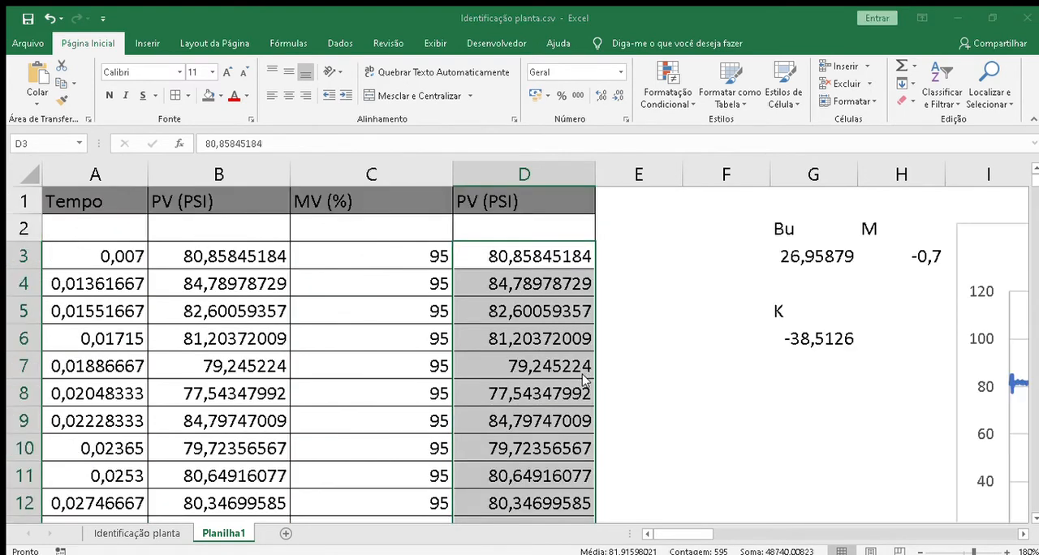
{"action": "key", "text": "Delete"}
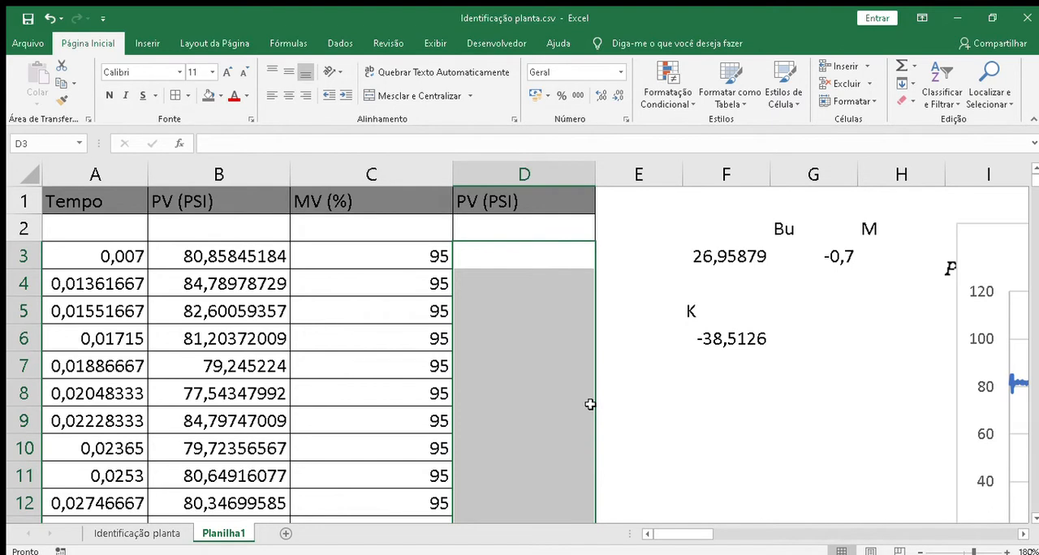
{"action": "key", "text": "ctrl+c"}
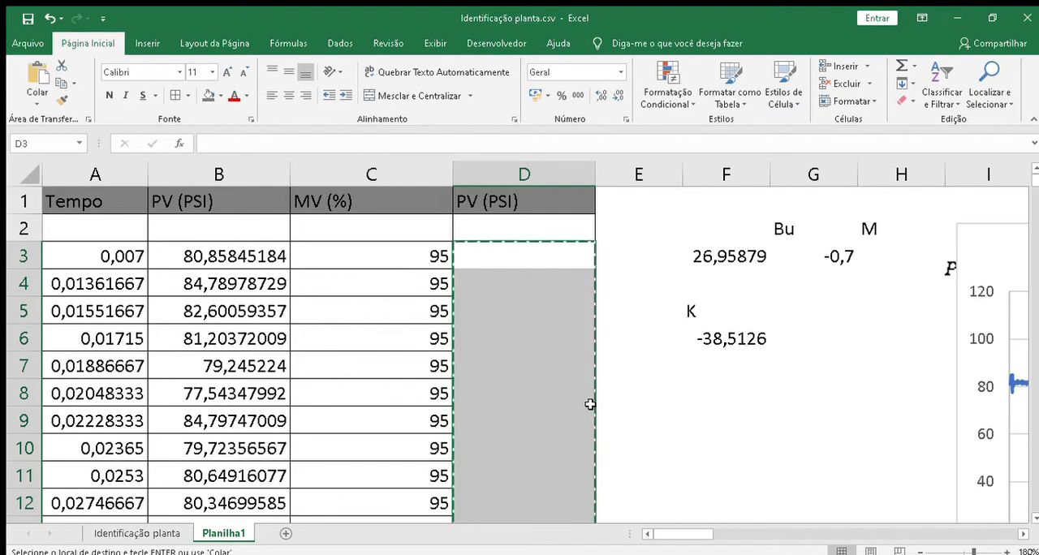
{"action": "key", "text": "ctrl+z"}
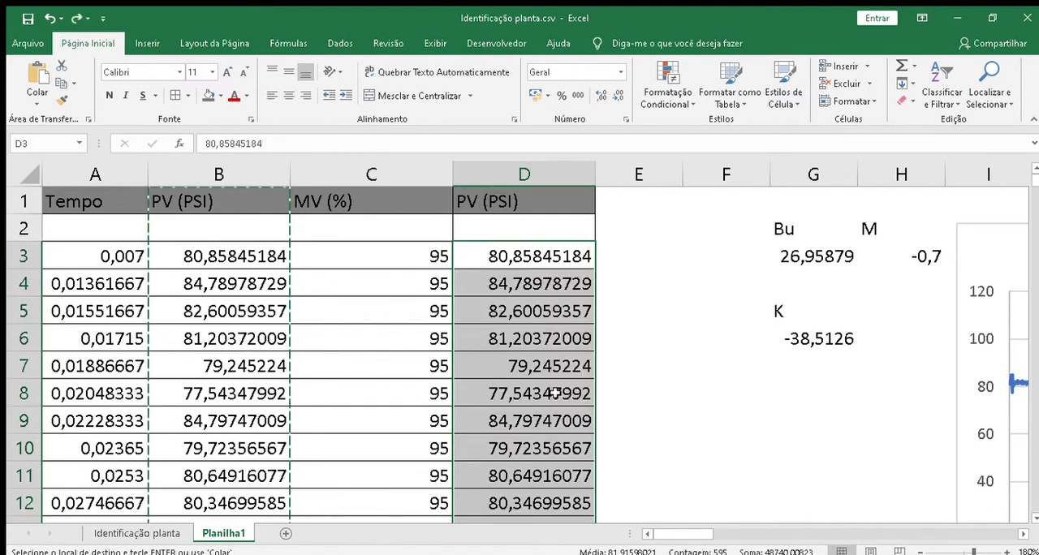
Step: Delete cells D3:D597 and shift the cells below them up
{"action": "right_click", "coordinate": [557, 392]}
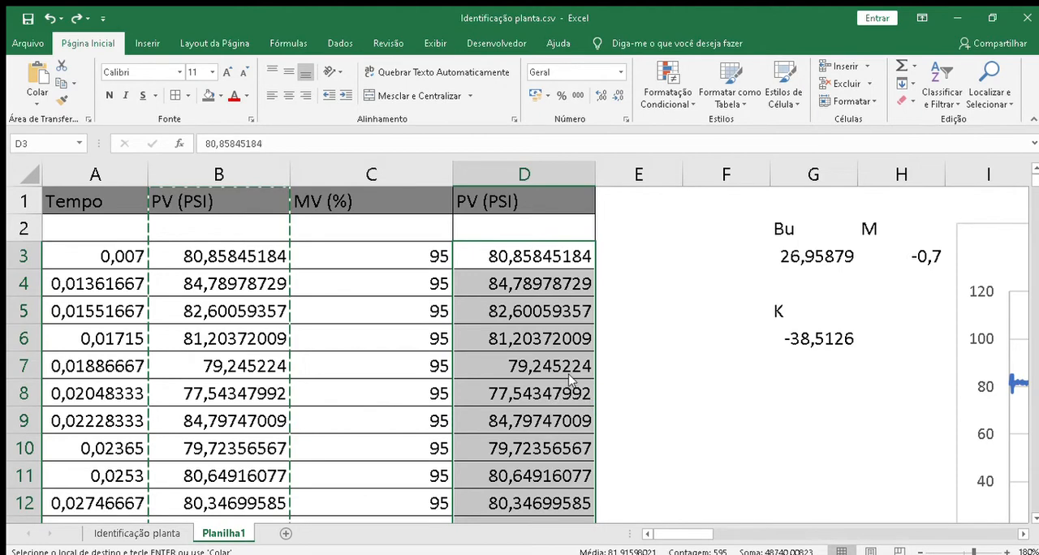
{"action": "left_click", "coordinate": [623, 207]}
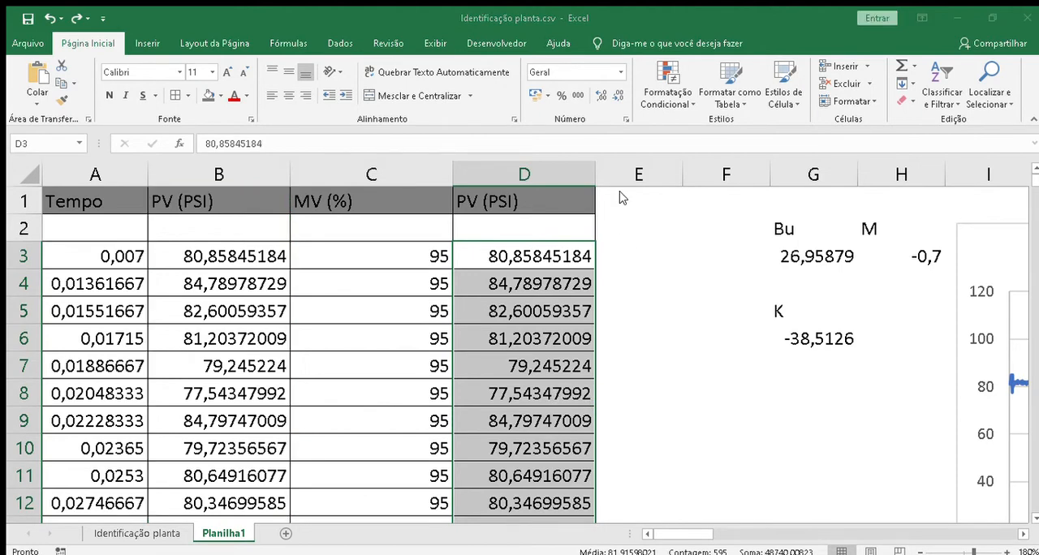
{"action": "left_click", "coordinate": [611, 248]}
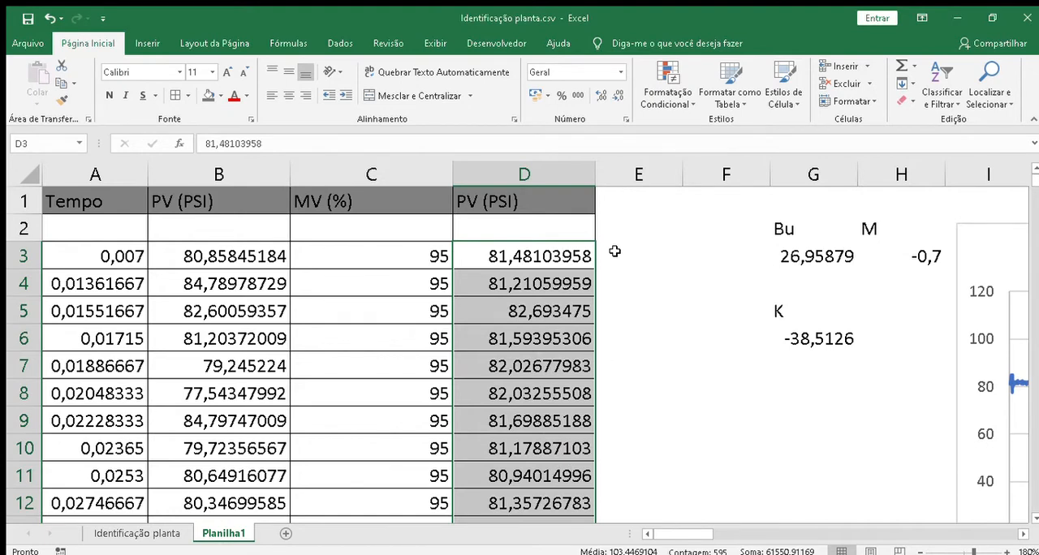
Step: Change the Y values of the PV (PSI) chart's series to the whole of column D
{"action": "left_click", "coordinate": [525, 179]}
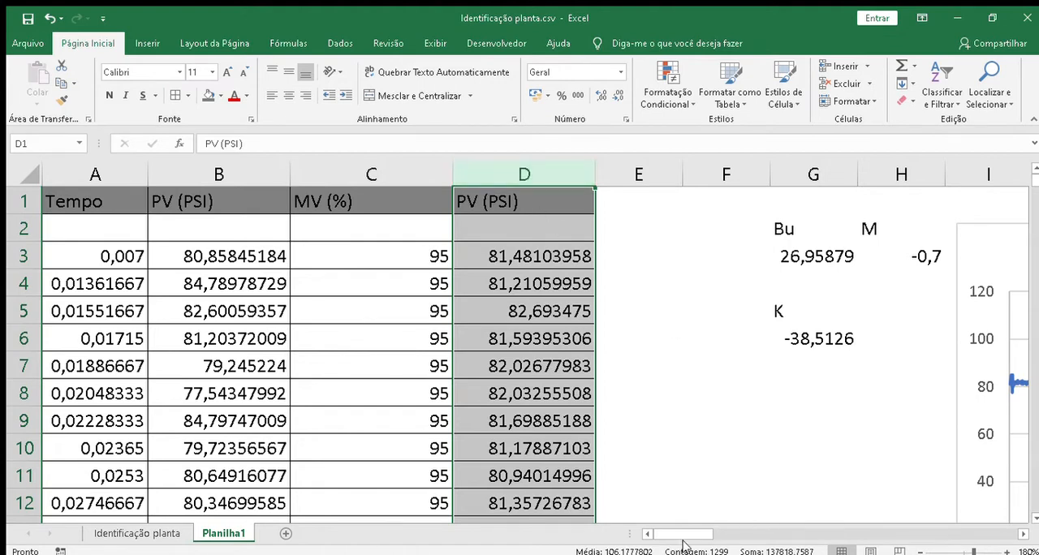
{"action": "left_click_drag", "start_coordinate": [686, 534], "coordinate": [703, 533]}
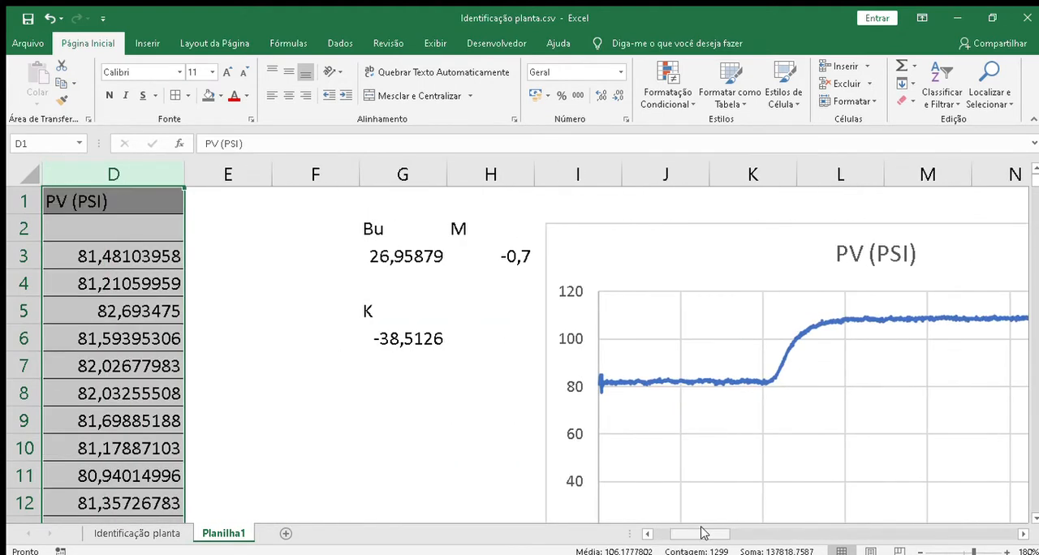
{"action": "left_click", "coordinate": [755, 378]}
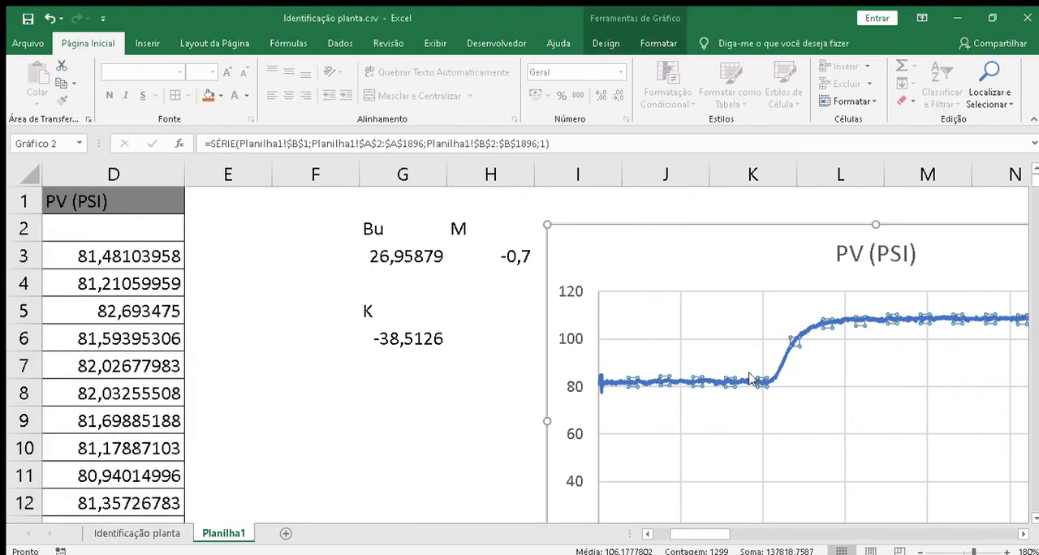
{"action": "left_click", "coordinate": [775, 441]}
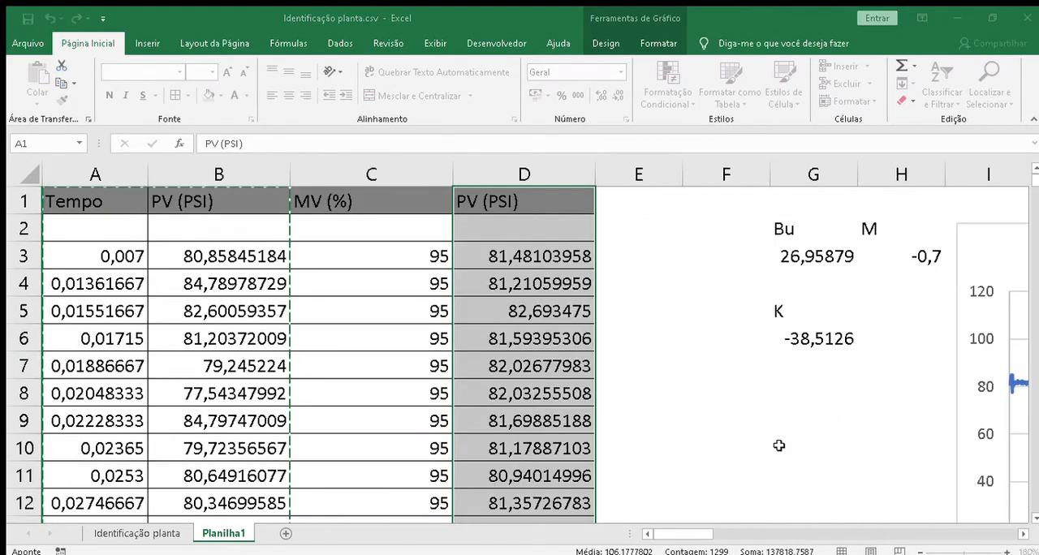
{"action": "key", "text": "Escape"}
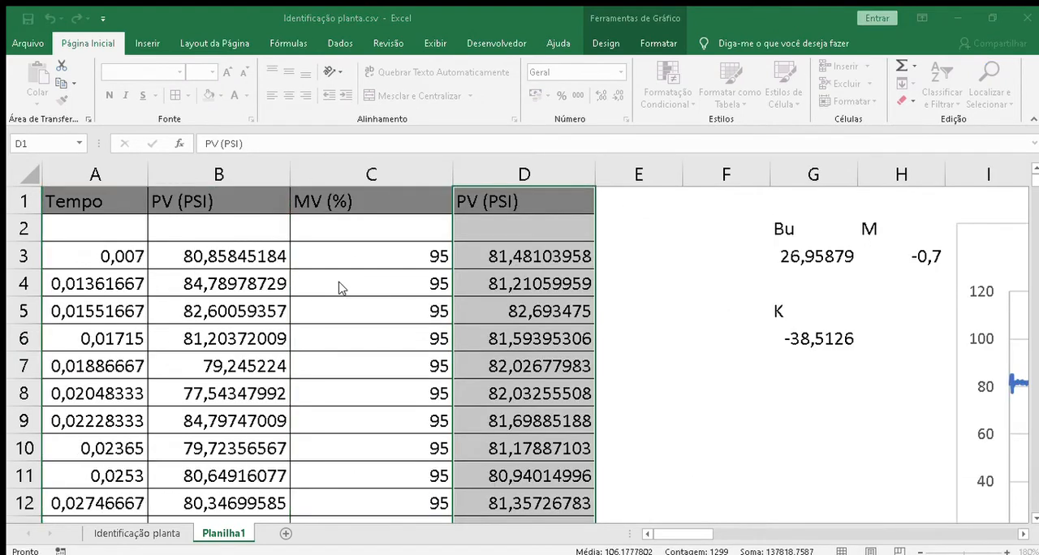
{"action": "left_click", "coordinate": [341, 289]}
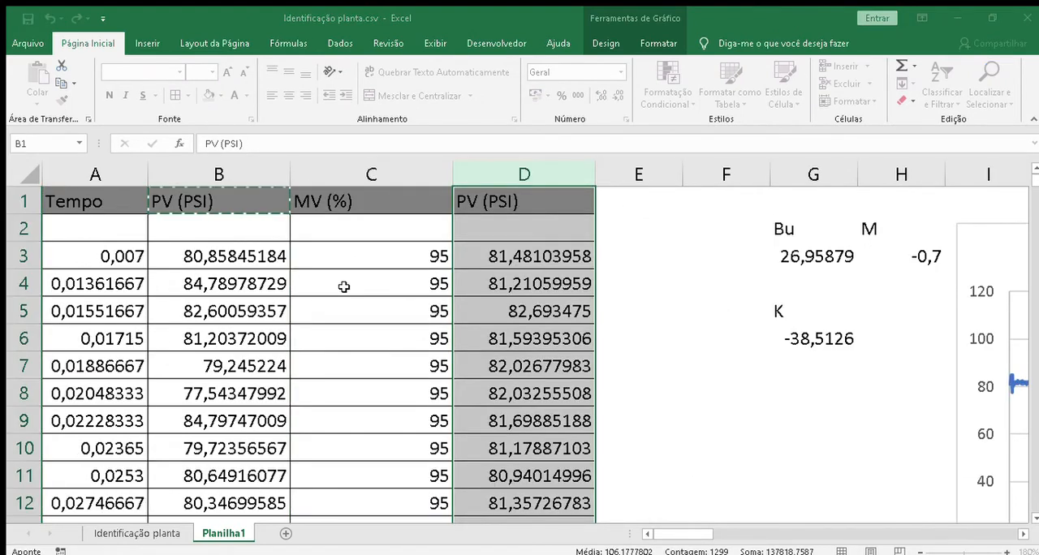
{"action": "left_click", "coordinate": [466, 328]}
{"action": "key", "text": "BackSpace"}
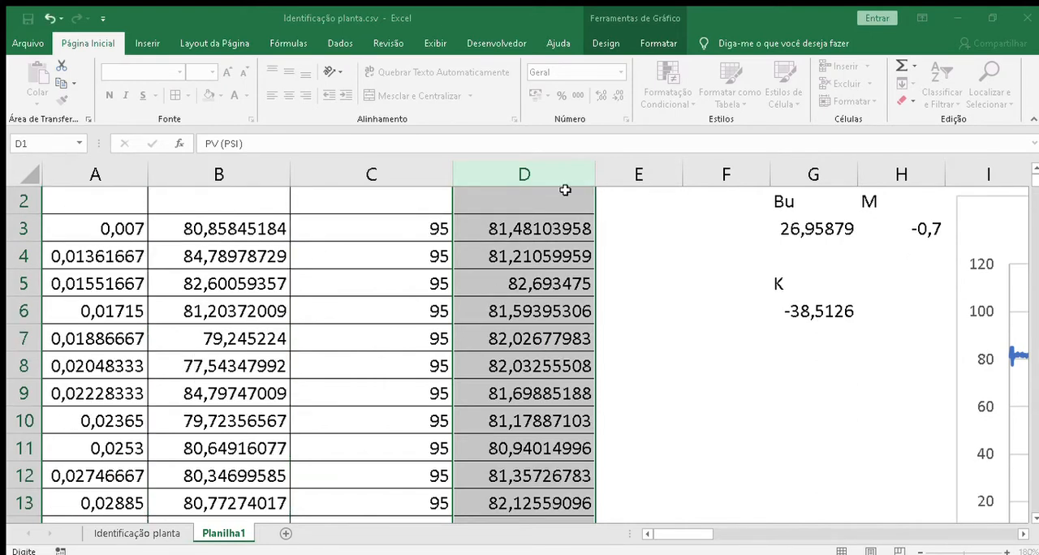
{"action": "left_click", "coordinate": [541, 174]}
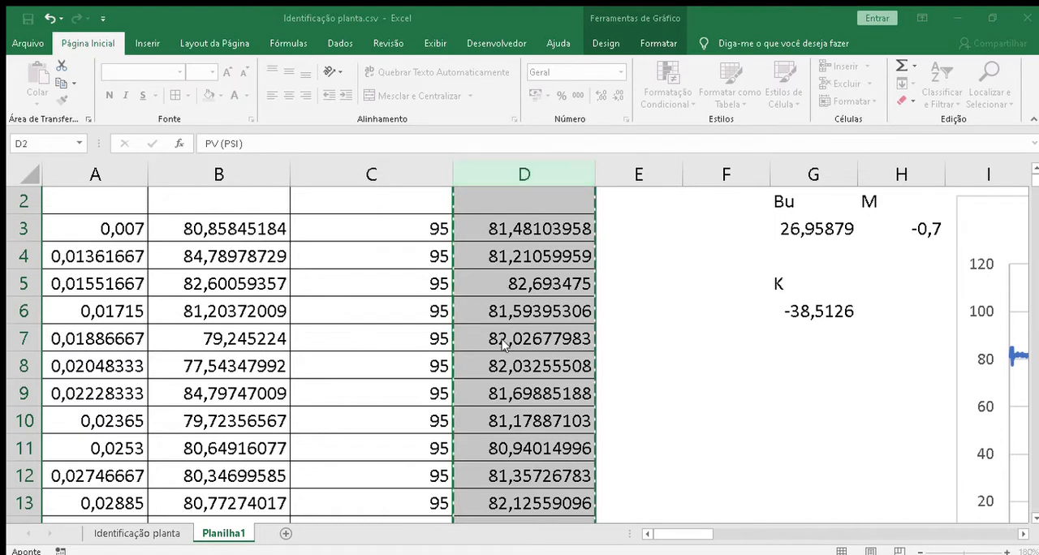
{"action": "key", "text": "Return"}
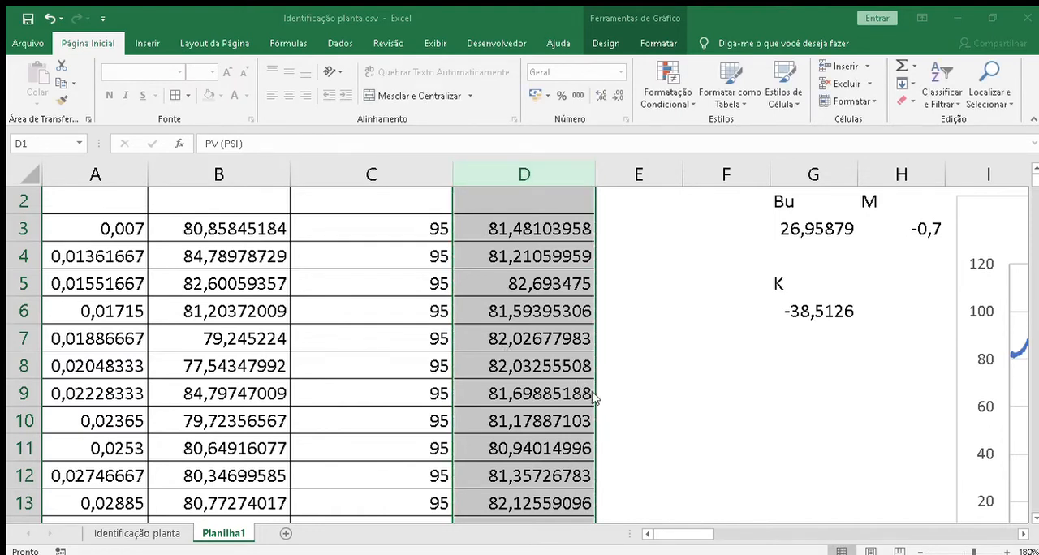
{"action": "left_click", "coordinate": [594, 392]}
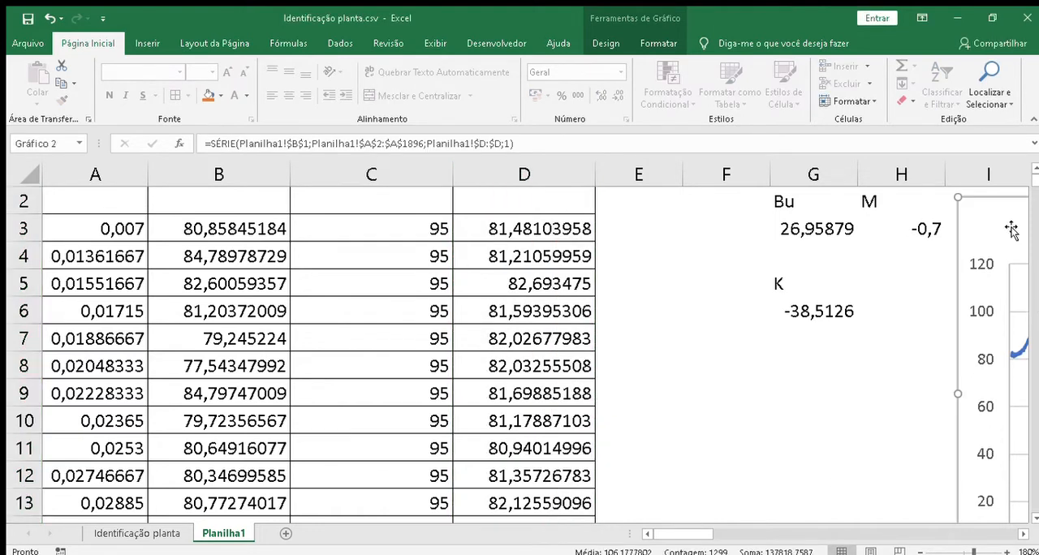
Step: Move the PV (PSI) chart next to the data so it starts at the edge of column D
{"action": "left_click_drag", "start_coordinate": [1013, 229], "coordinate": [708, 242]}
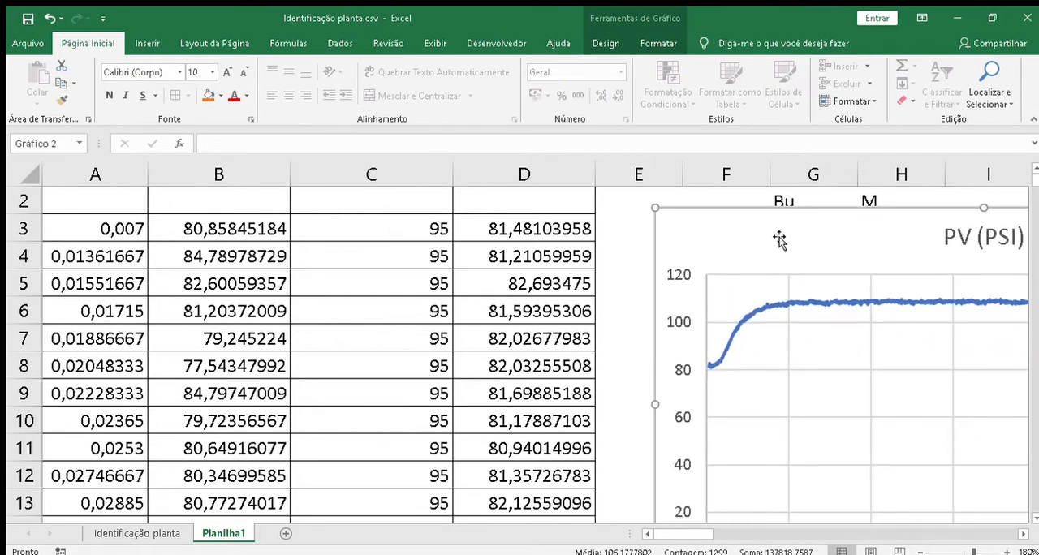
{"action": "left_click_drag", "start_coordinate": [778, 235], "coordinate": [687, 233]}
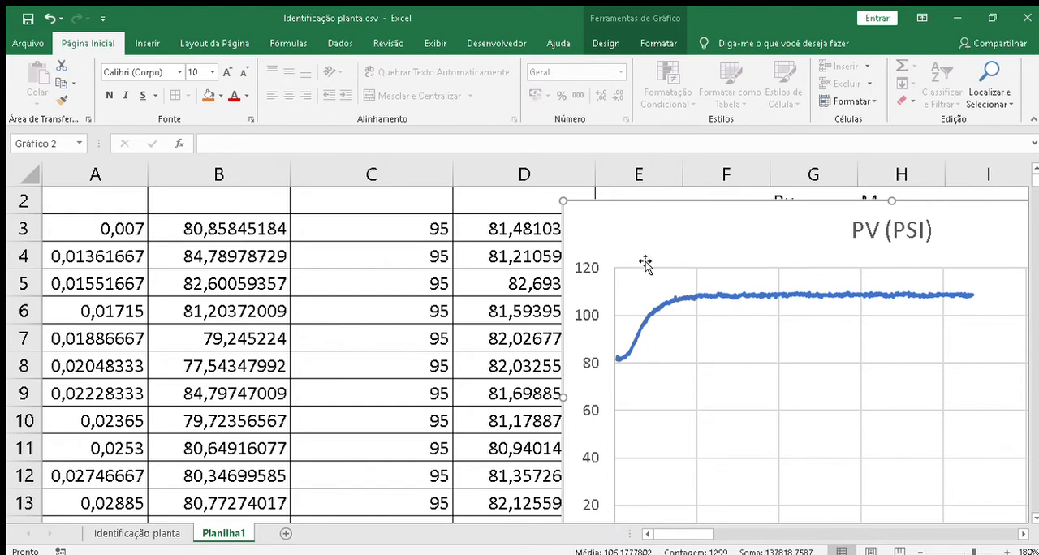
Step: Move the PV (PSI) chart away from columns D to G and extend the header in D1 to "PV (PSI) Curva de reação"
{"action": "left_click_drag", "start_coordinate": [628, 225], "coordinate": [933, 227]}
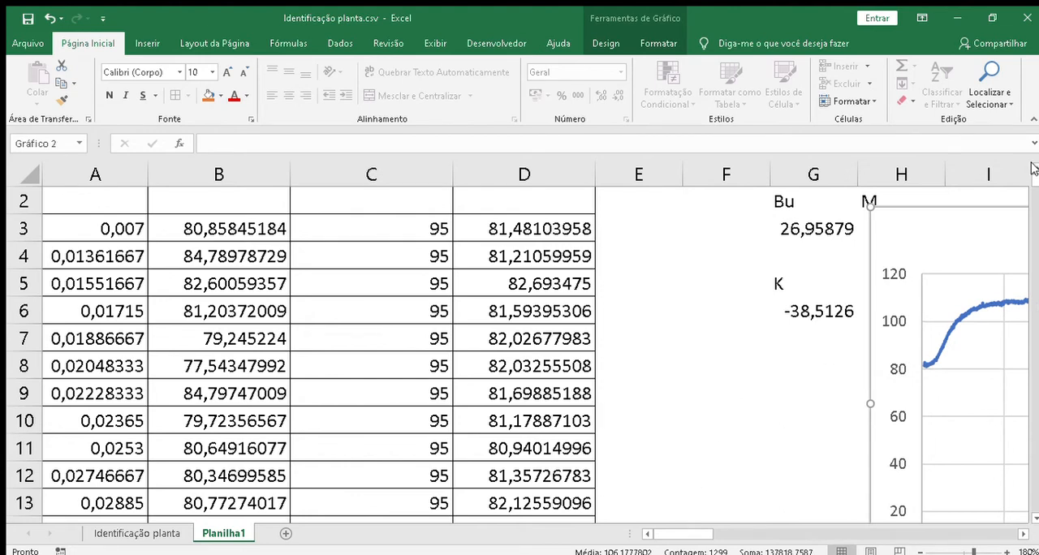
{"action": "left_click", "coordinate": [1033, 169]}
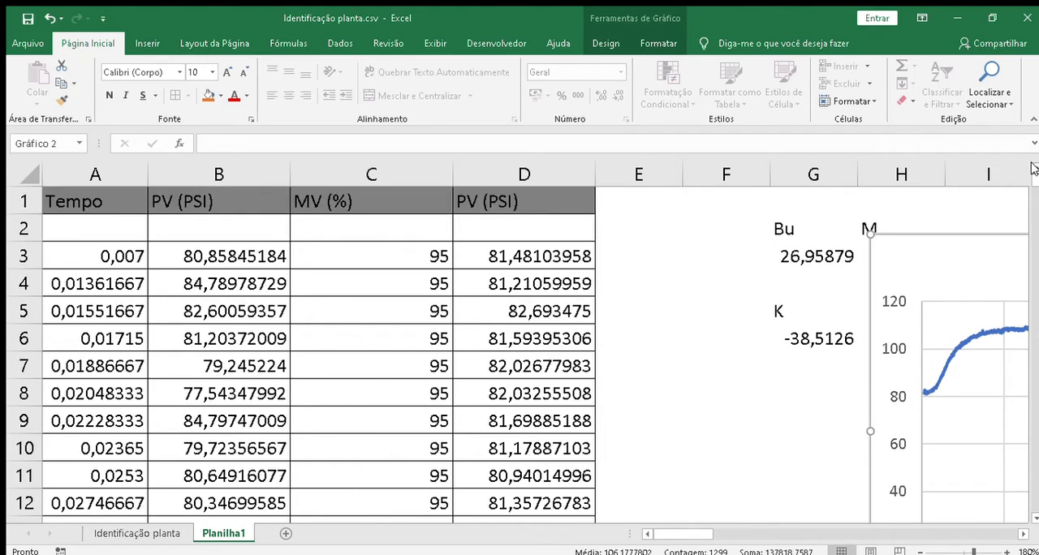
{"action": "double_click", "coordinate": [523, 203]}
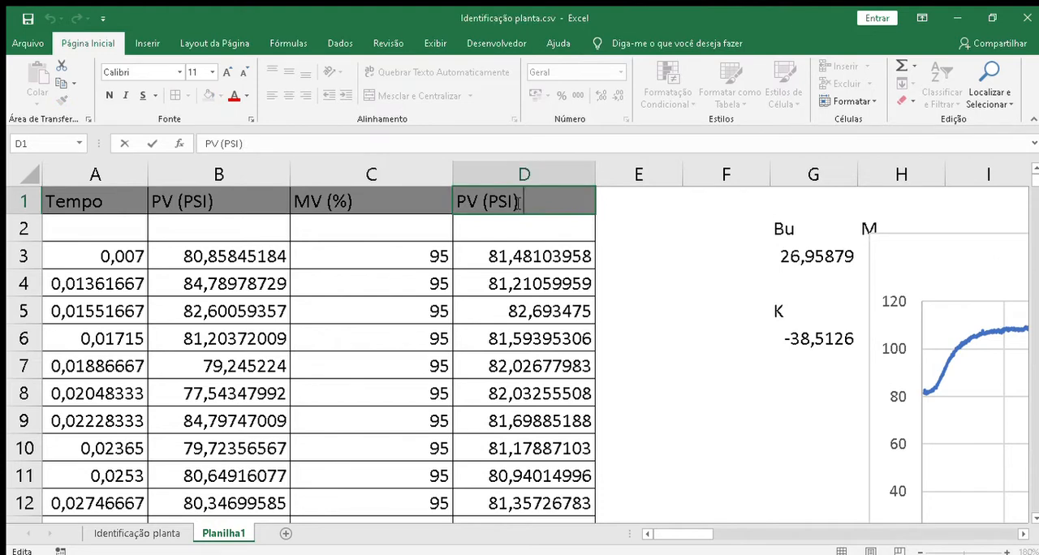
{"action": "type", "text": "Curva de re"}
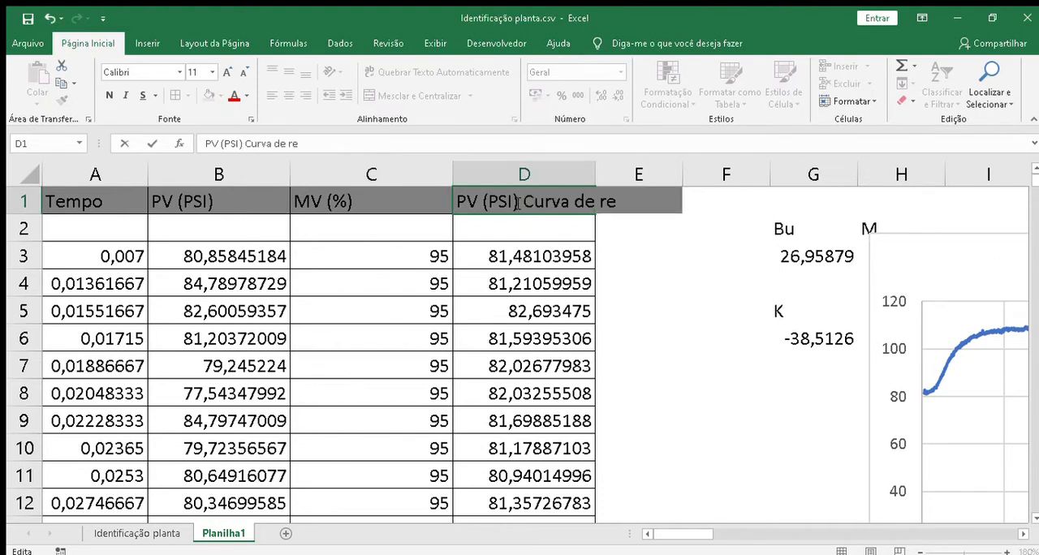
{"action": "type", "text": "ação"}
{"action": "key", "text": "Return"}
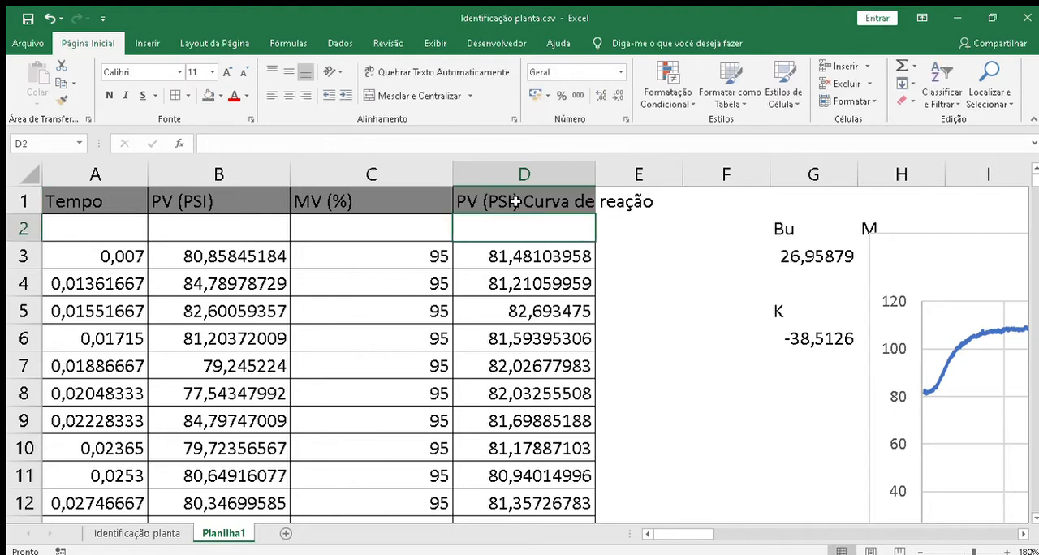
Step: Enter the header "PV" in cell E1
{"action": "left_click", "coordinate": [666, 196]}
{"action": "type", "text": "PV"}
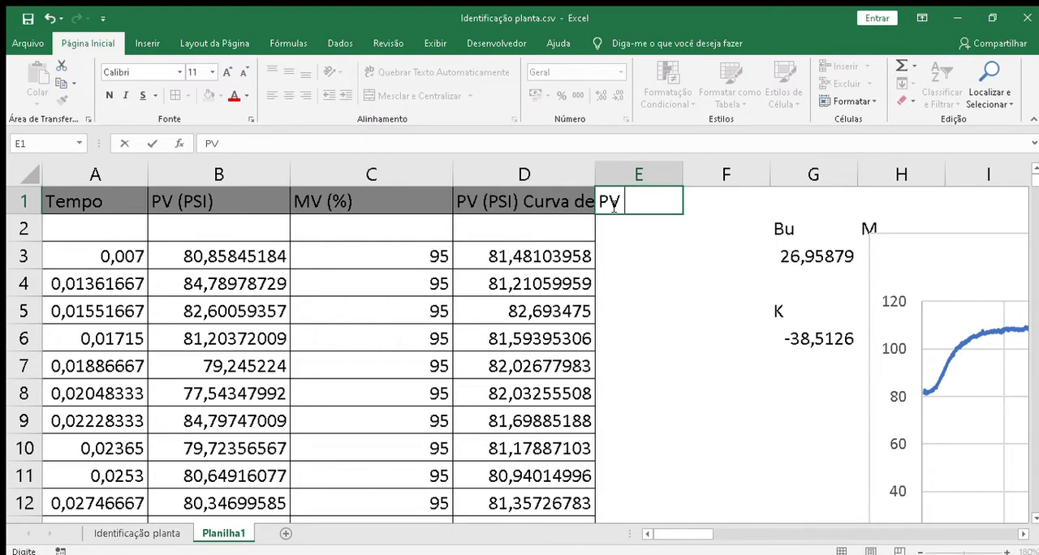
{"action": "key", "text": "Return"}
{"action": "key", "text": "Return"}
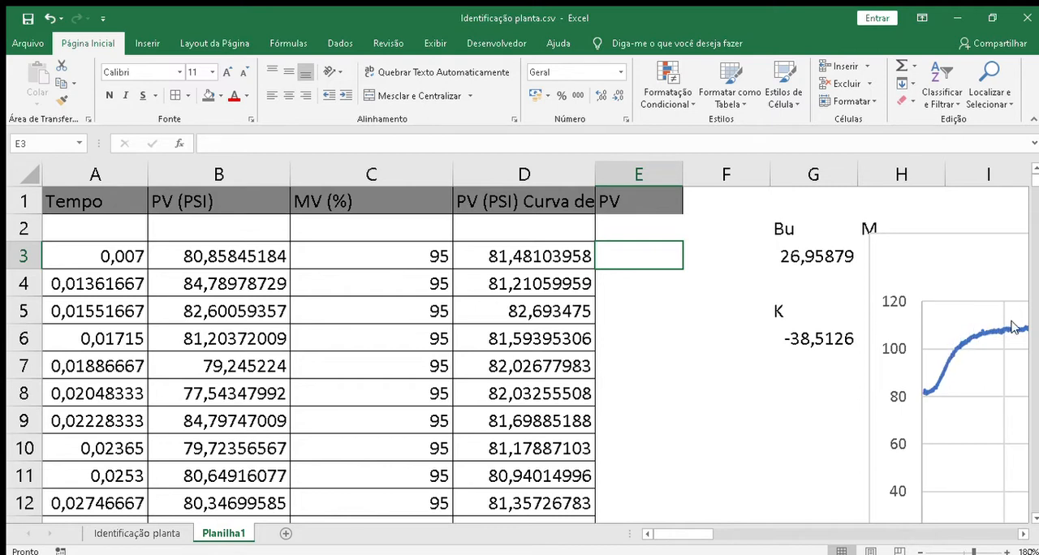
Step: Write a formula in E3 that subtracts the MENOR of the whole of column D from D3
{"action": "type", "text": "="}
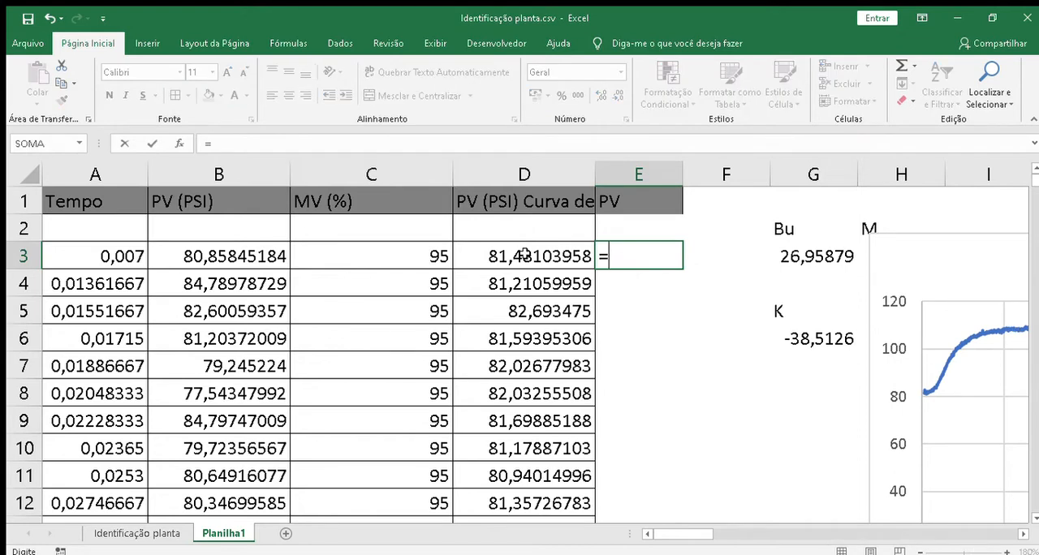
{"action": "left_click", "coordinate": [524, 255]}
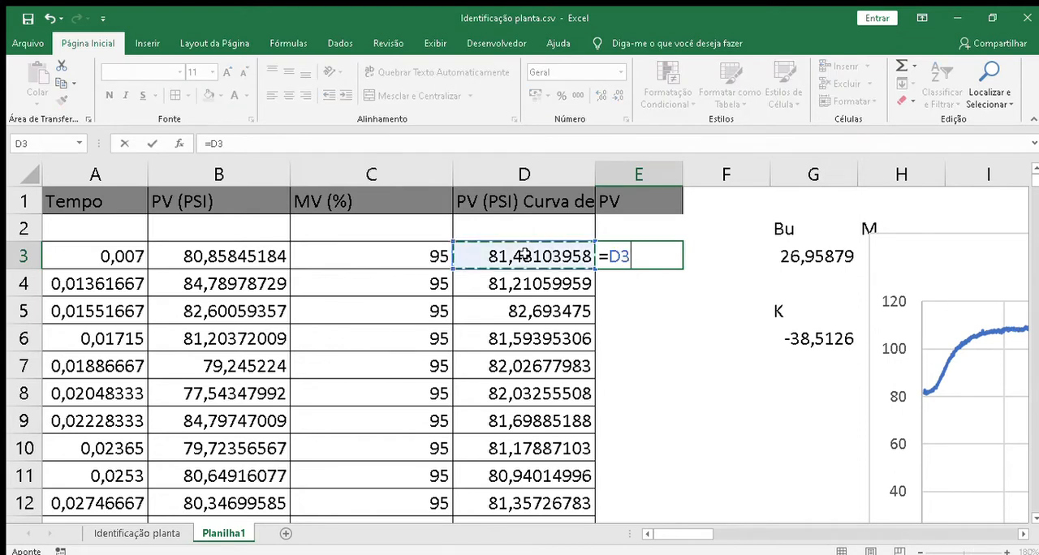
{"action": "type", "text": "-"}
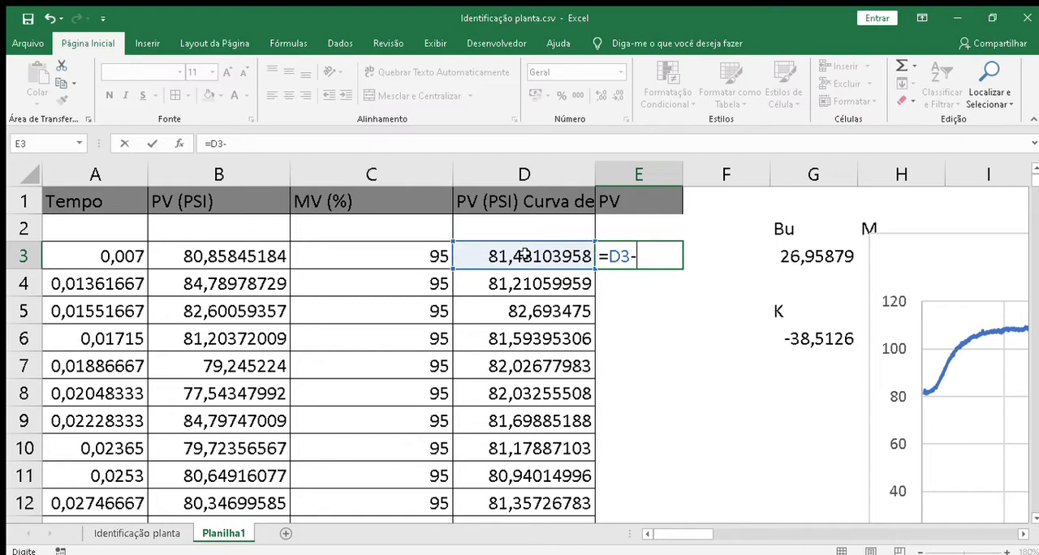
{"action": "type", "text": "menor("}
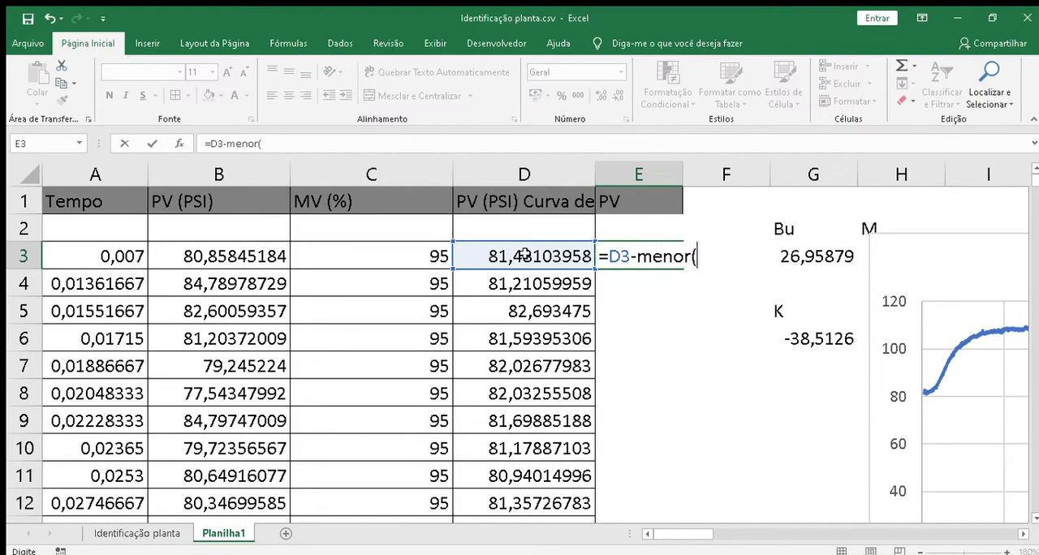
{"action": "left_click", "coordinate": [528, 176]}
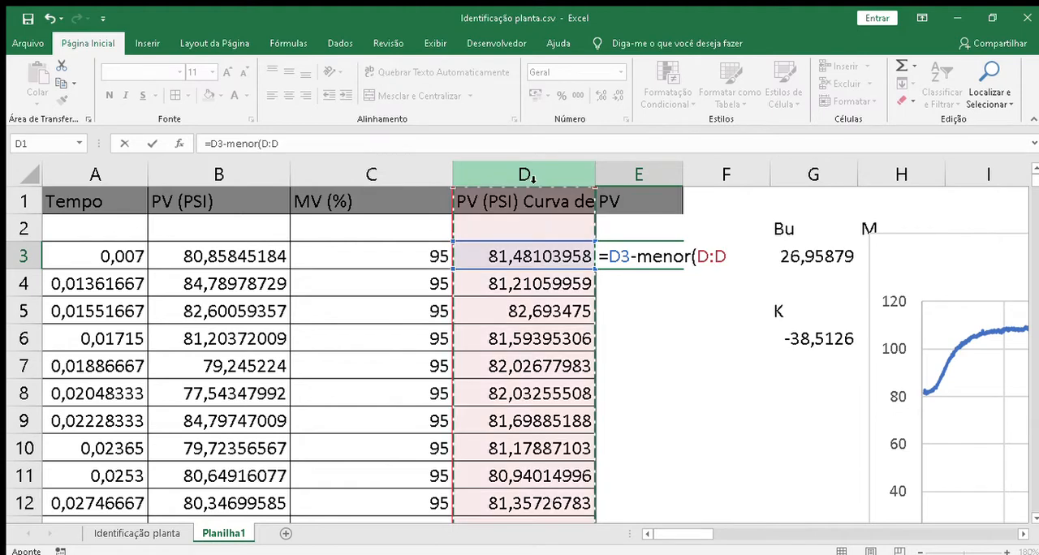
{"action": "type", "text": ")"}
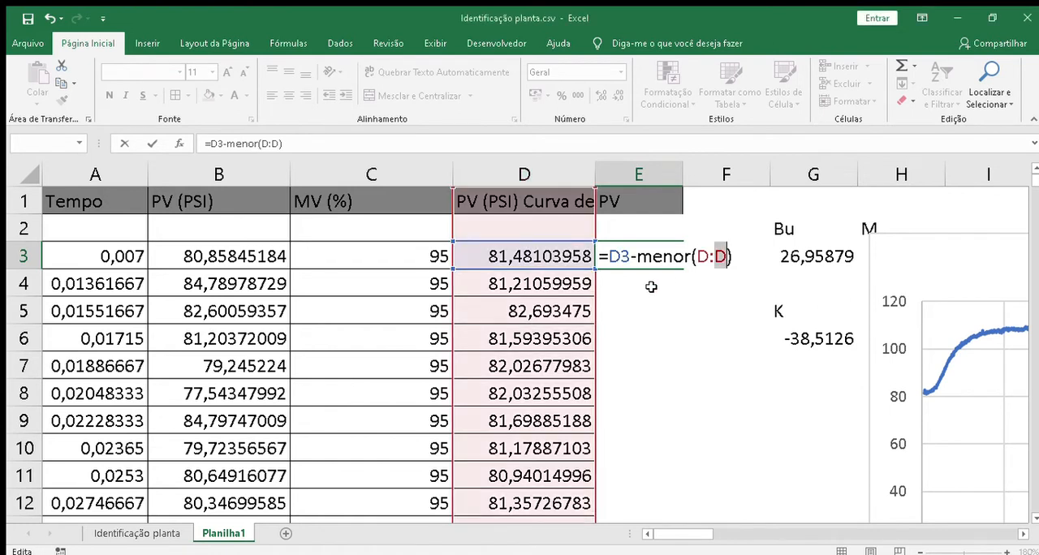
Step: Try to limit the MENOR range in the E3 formula to the data cells D3:D1300
{"action": "left_click", "coordinate": [710, 256]}
{"action": "type", "text": "3"}
{"action": "key", "text": "Right"}
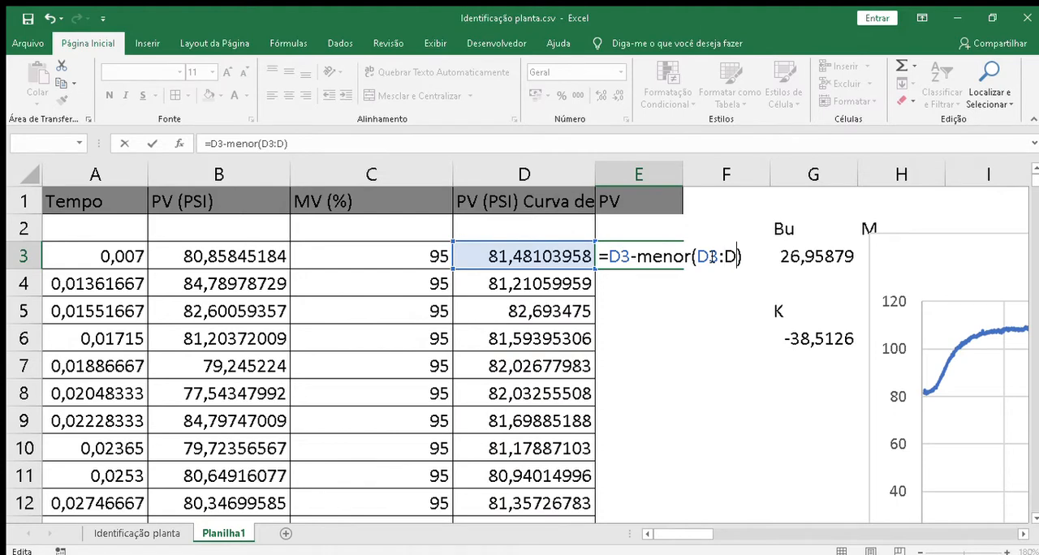
{"action": "key", "text": "BackSpace"}
{"action": "left_click", "coordinate": [520, 267]}
{"action": "key", "text": "ctrl+shift+Down"}
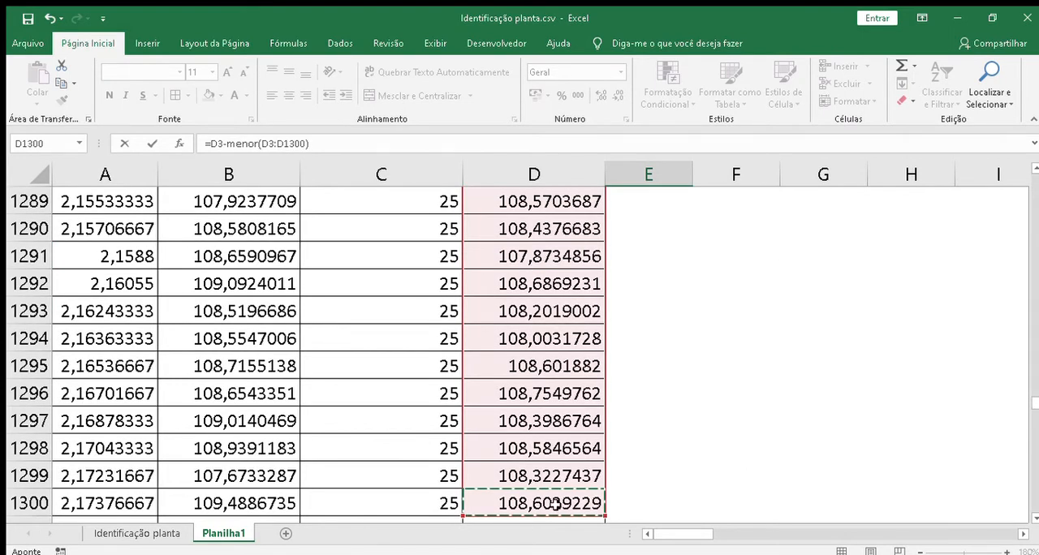
{"action": "key", "text": "shift+Page_Up"}
{"action": "key", "text": "shift+Page_Up"}
{"action": "key", "text": "shift+Page_Up"}
{"action": "key", "text": "shift+Page_Up"}
{"action": "key", "text": "shift+Page_Up"}
{"action": "key", "text": "shift+Page_Up"}
{"action": "key", "text": "shift+Page_Up"}
{"action": "key", "text": "shift+Page_Up"}
{"action": "key", "text": "shift+Page_Up"}
{"action": "key", "text": "shift+Page_Up"}
{"action": "key", "text": "shift+Page_Up"}
{"action": "key", "text": "shift+Page_Up"}
{"action": "key", "text": "shift+Page_Up"}
{"action": "key", "text": "shift+Page_Up"}
{"action": "key", "text": "shift+Page_Up"}
{"action": "key", "text": "shift+Page_Up"}
{"action": "key", "text": "shift+Page_Up"}
{"action": "key", "text": "shift+Page_Up"}
{"action": "key", "text": "shift+Page_Up"}
{"action": "key", "text": "shift+Page_Up"}
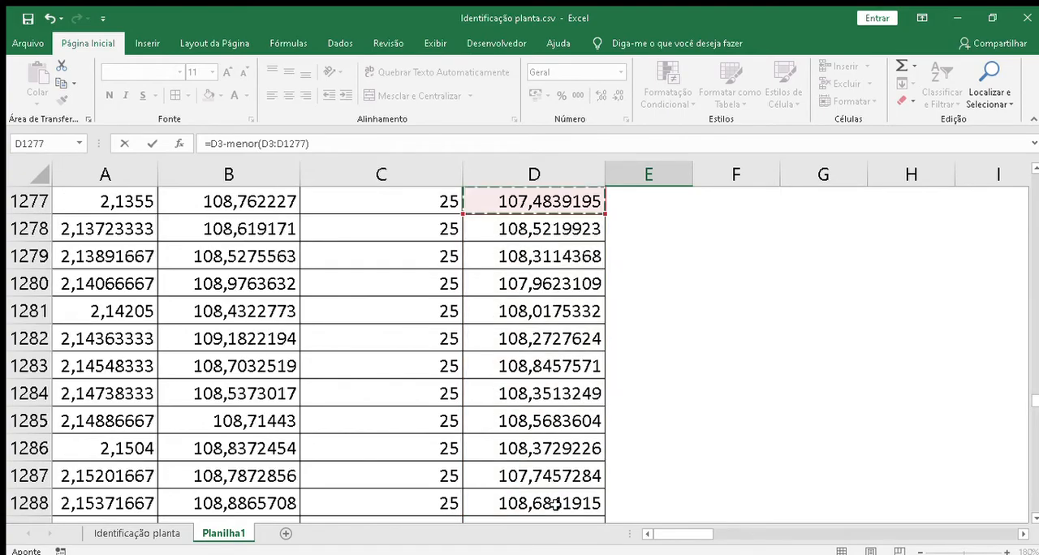
{"action": "key", "text": "shift+Page_Up"}
{"action": "key", "text": "shift+Page_Up"}
{"action": "key", "text": "shift+Page_Up"}
{"action": "key", "text": "shift+Page_Up"}
{"action": "key", "text": "shift+Page_Up"}
{"action": "key", "text": "shift+Page_Up"}
{"action": "key", "text": "shift+Page_Up"}
{"action": "key", "text": "shift+Page_Up"}
{"action": "key", "text": "shift+Page_Up"}
{"action": "key", "text": "shift+Page_Up"}
{"action": "key", "text": "shift+Page_Up"}
{"action": "key", "text": "shift+Page_Up"}
{"action": "key", "text": "shift+Page_Up"}
{"action": "key", "text": "shift+Page_Up"}
{"action": "key", "text": "shift+Page_Up"}
{"action": "key", "text": "shift+Page_Up"}
{"action": "key", "text": "shift+Page_Up"}
{"action": "key", "text": "shift+Page_Up"}
{"action": "key", "text": "shift+Page_Up"}
{"action": "key", "text": "shift+Page_Up"}
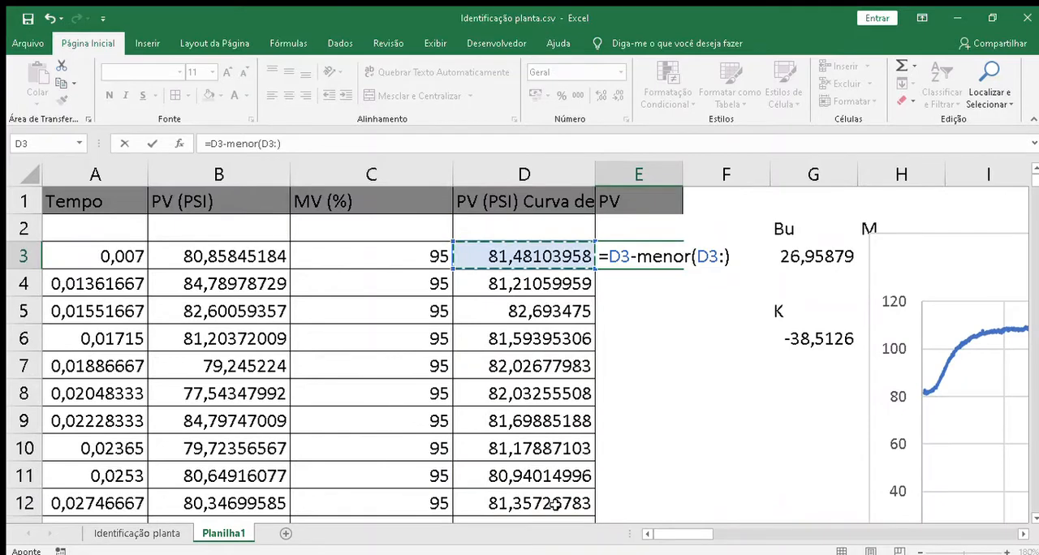
{"action": "key", "text": "BackSpace"}
{"action": "key", "text": "BackSpace"}
{"action": "key", "text": "BackSpace"}
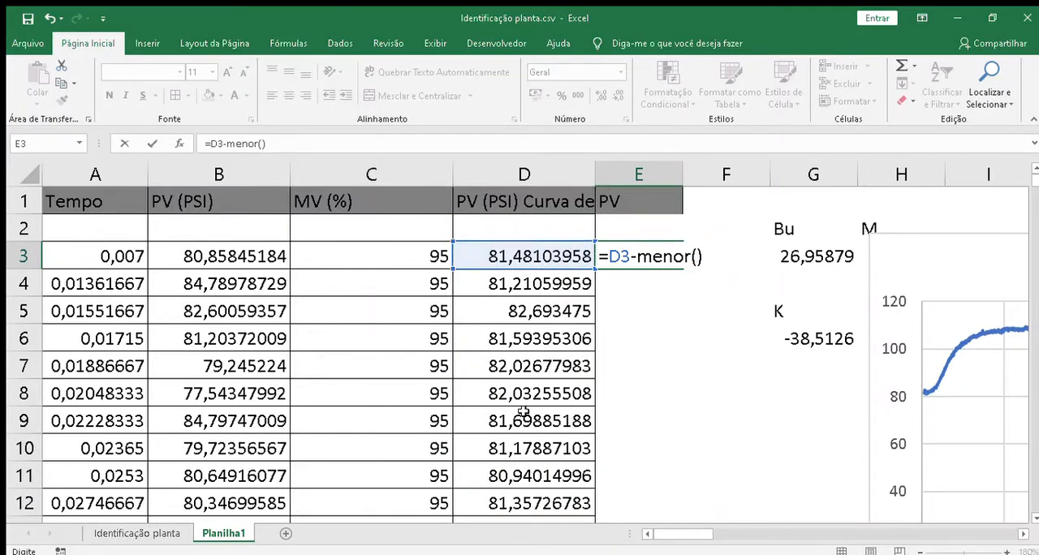
Step: Complete the E3 formula as =D3-MENOR(D:D;1) and fill it down column E along the data
{"action": "left_click", "coordinate": [544, 177]}
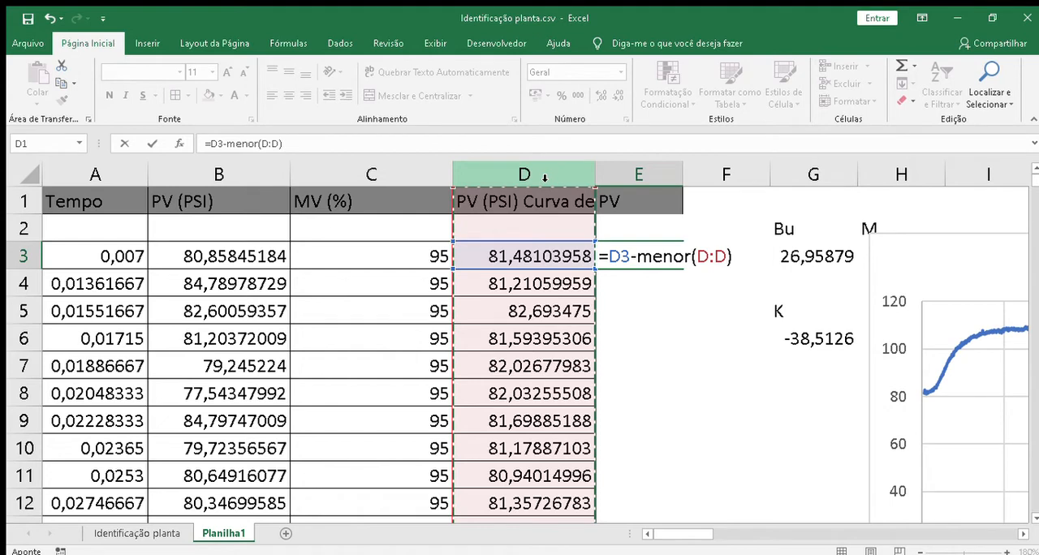
{"action": "type", "text": ";"}
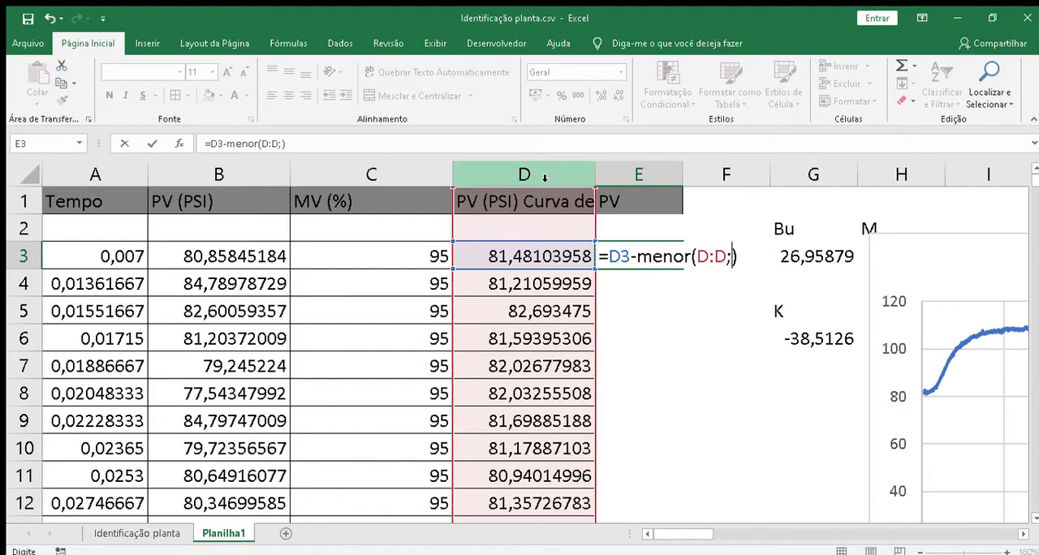
{"action": "type", "text": "1"}
{"action": "key", "text": "Return"}
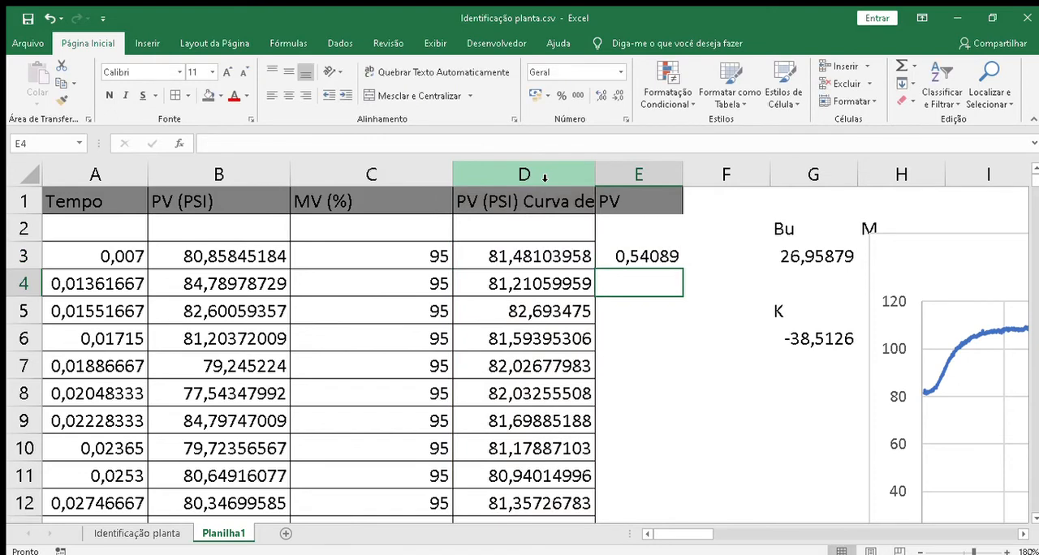
{"action": "left_click", "coordinate": [650, 258]}
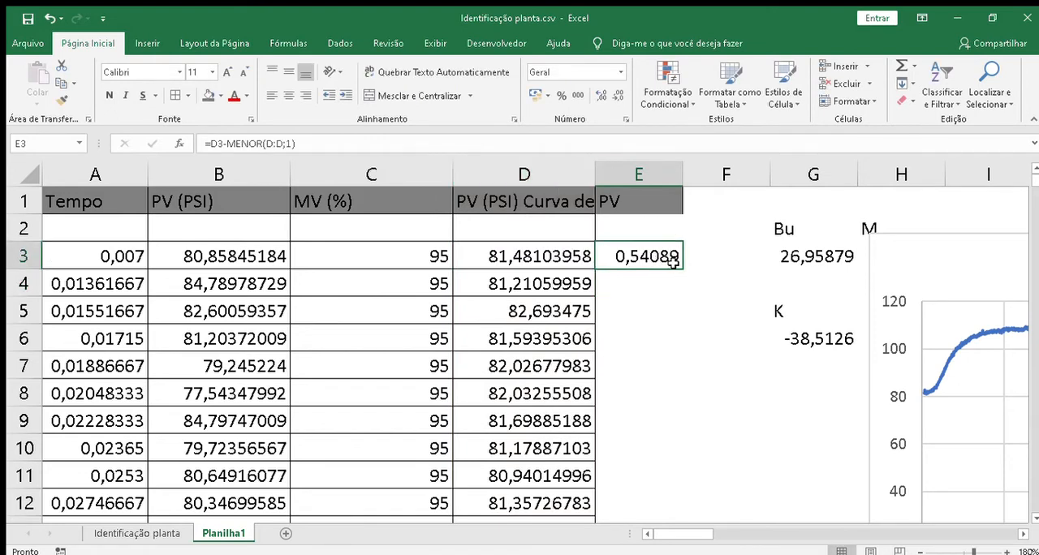
{"action": "double_click", "coordinate": [682, 268]}
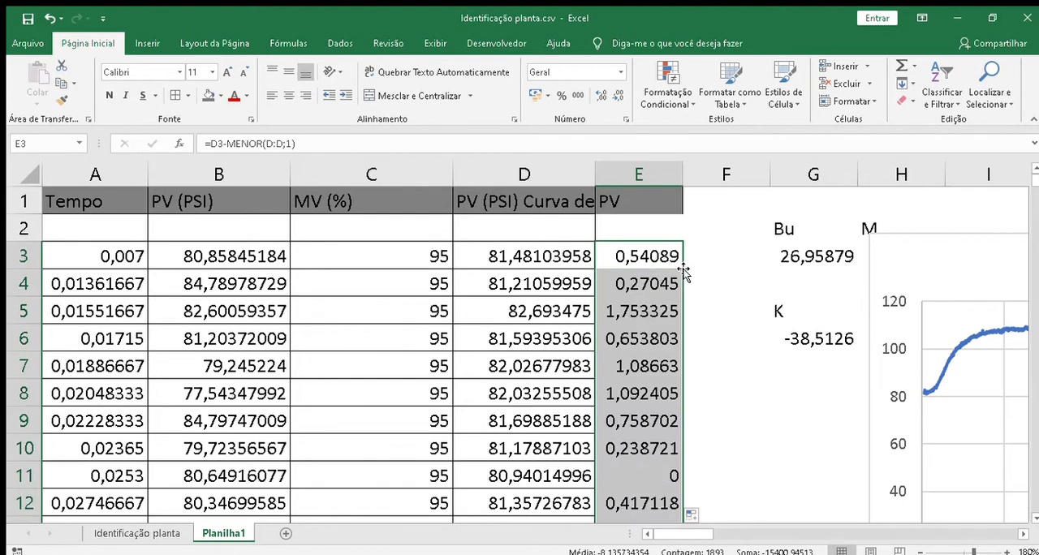
Step: Move the PV (PSI) chart slightly closer to the data and change its series' Y values to the whole of column E
{"action": "double_click", "coordinate": [629, 198]}
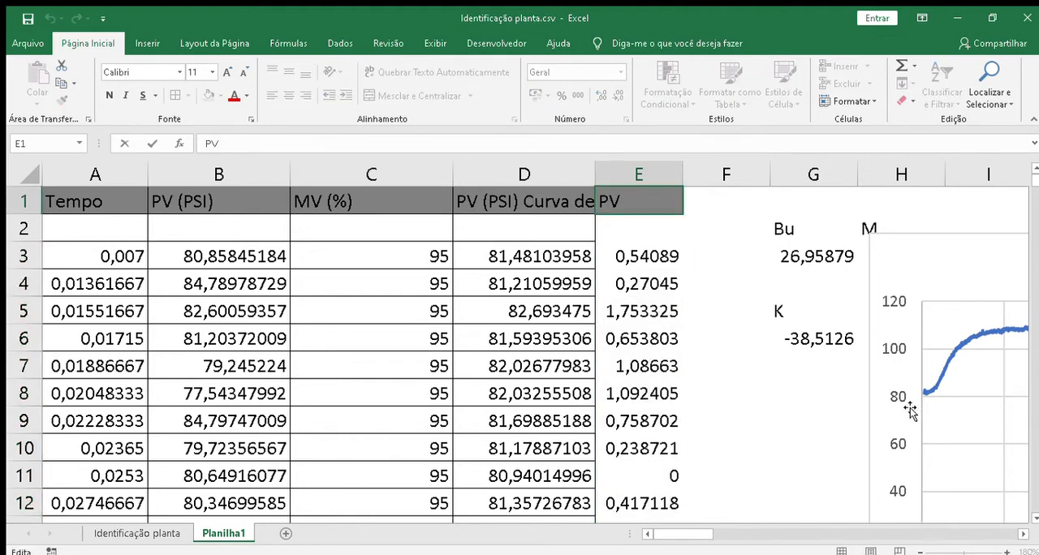
{"action": "left_click_drag", "start_coordinate": [930, 276], "coordinate": [898, 224]}
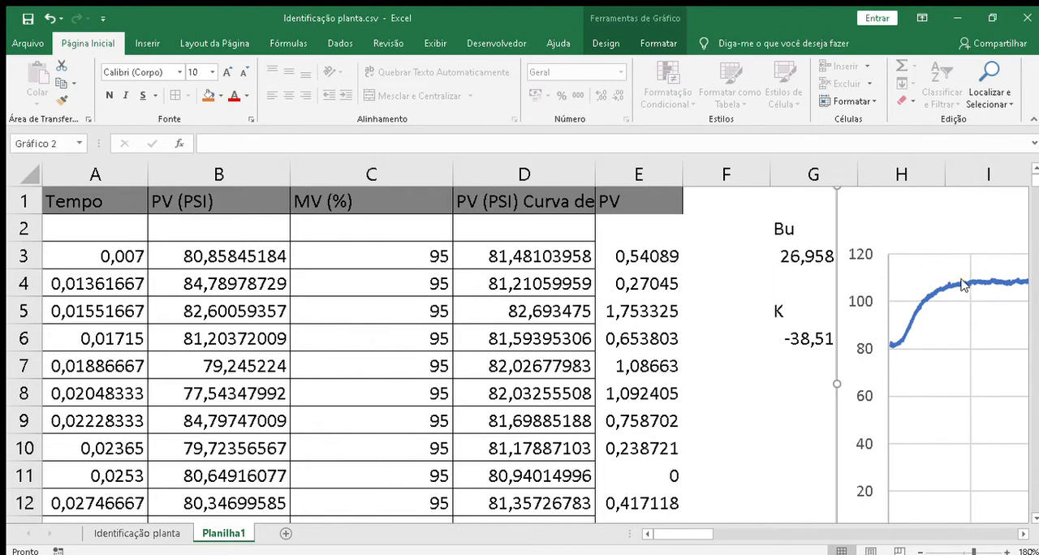
{"action": "left_click", "coordinate": [963, 284]}
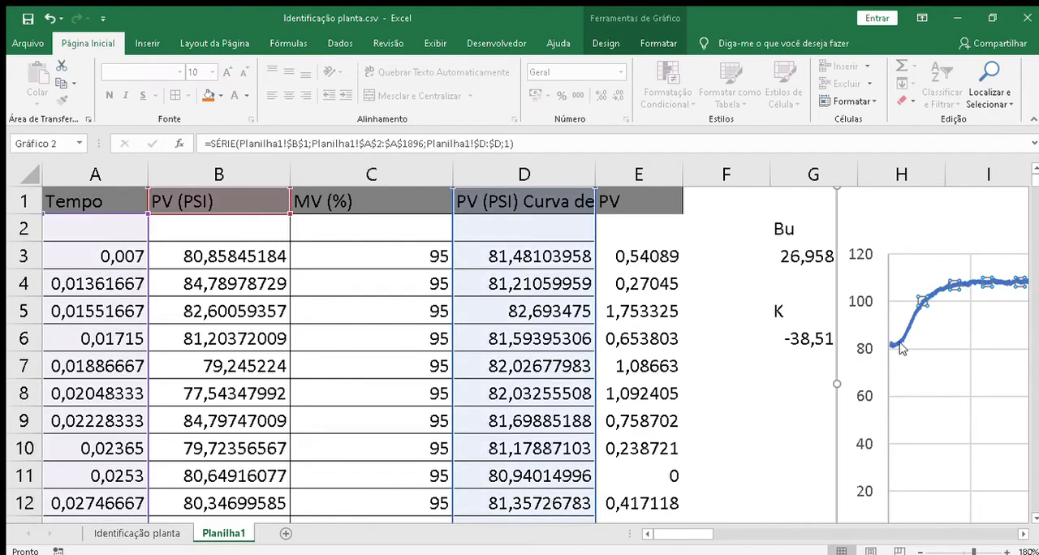
{"action": "key", "text": "Escape"}
{"action": "key", "text": "Escape"}
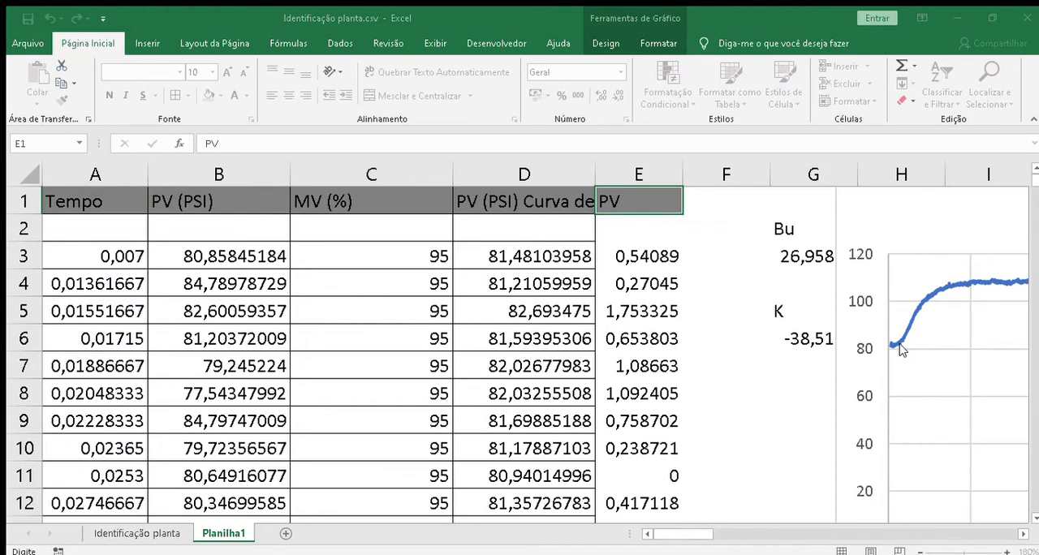
{"action": "left_click", "coordinate": [354, 286]}
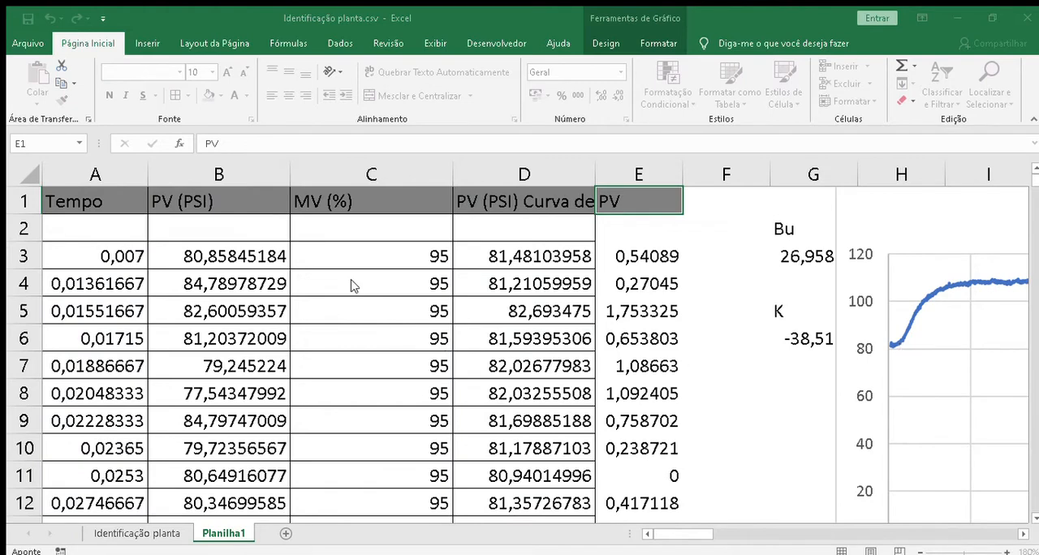
{"action": "left_click", "coordinate": [447, 328]}
{"action": "key", "text": "BackSpace"}
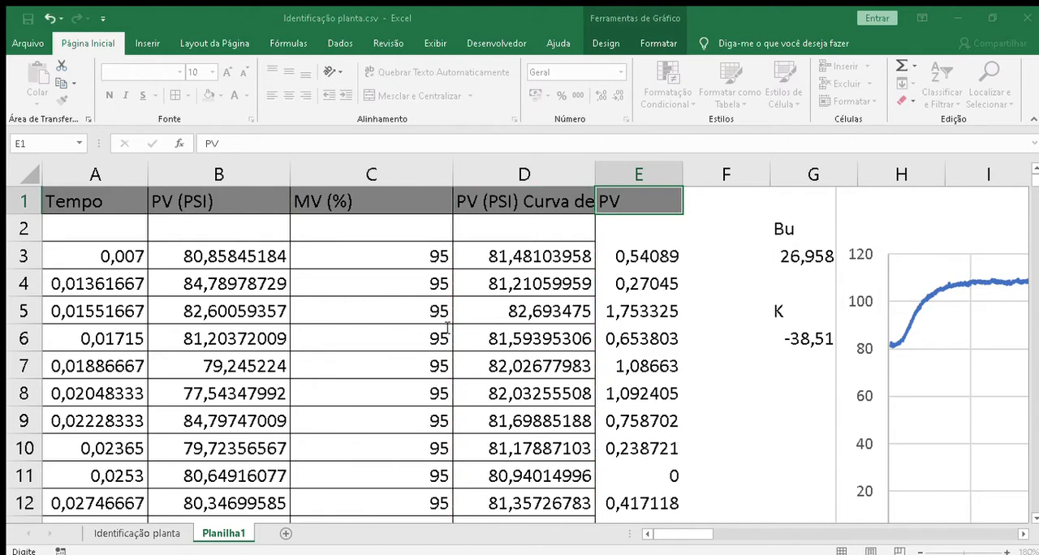
{"action": "left_click", "coordinate": [636, 177]}
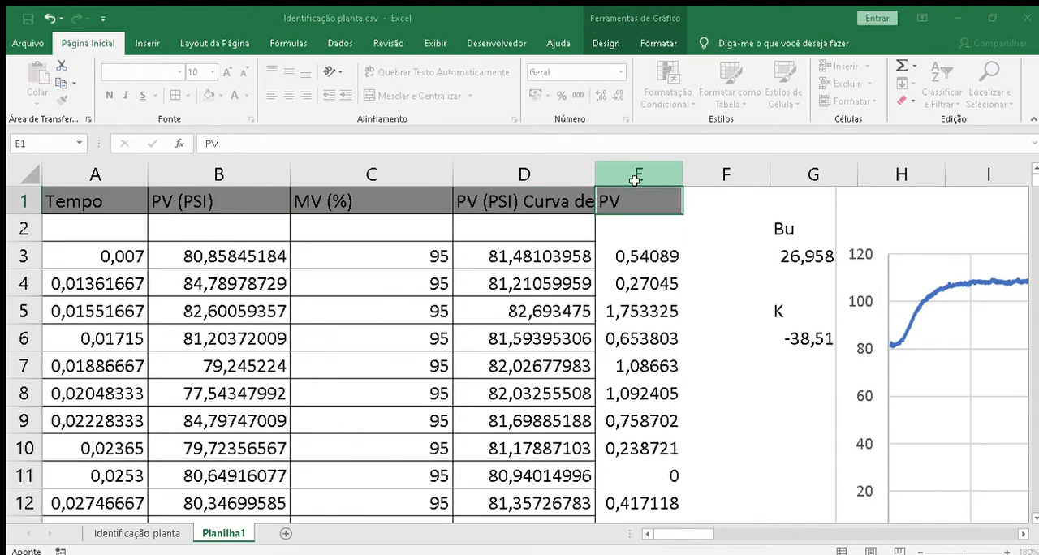
{"action": "key", "text": "Return"}
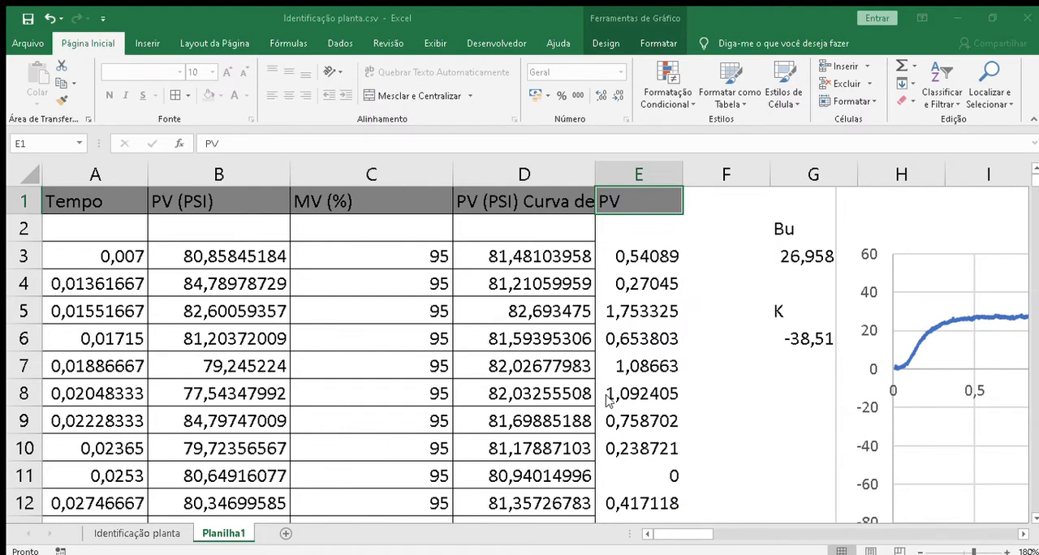
Step: Set the minimum limit of the PV (PSI) chart's vertical axis to 0
{"action": "double_click", "coordinate": [869, 406]}
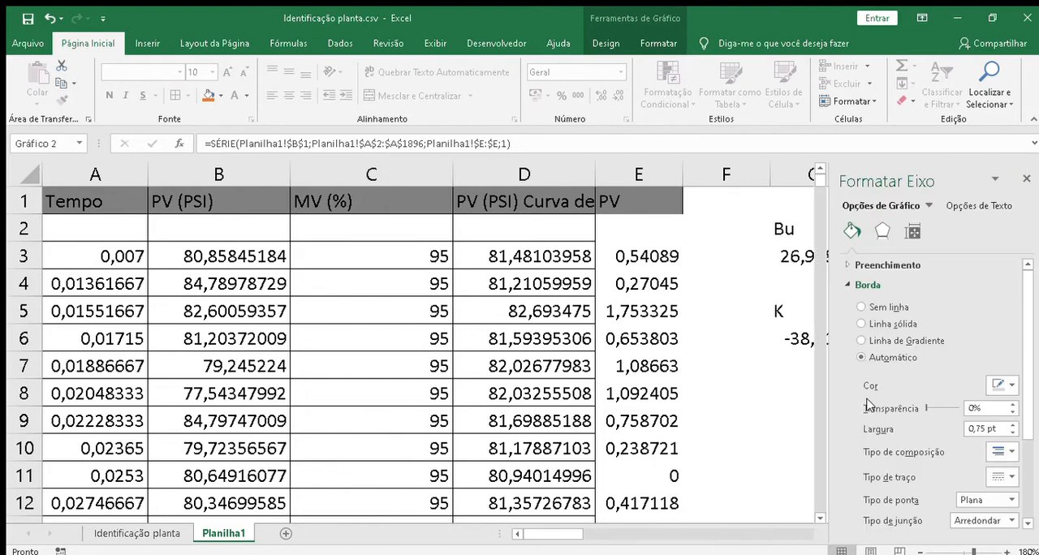
{"action": "left_click", "coordinate": [946, 324]}
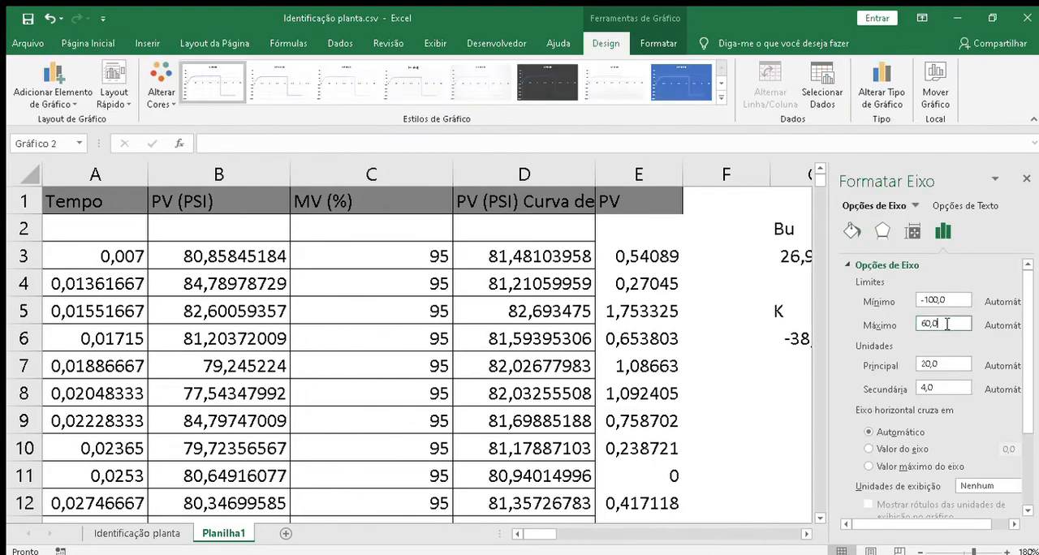
{"action": "left_click", "coordinate": [964, 300]}
{"action": "key", "text": "BackSpace"}
{"action": "key", "text": "BackSpace"}
{"action": "key", "text": "BackSpace"}
{"action": "key", "text": "BackSpace"}
{"action": "key", "text": "BackSpace"}
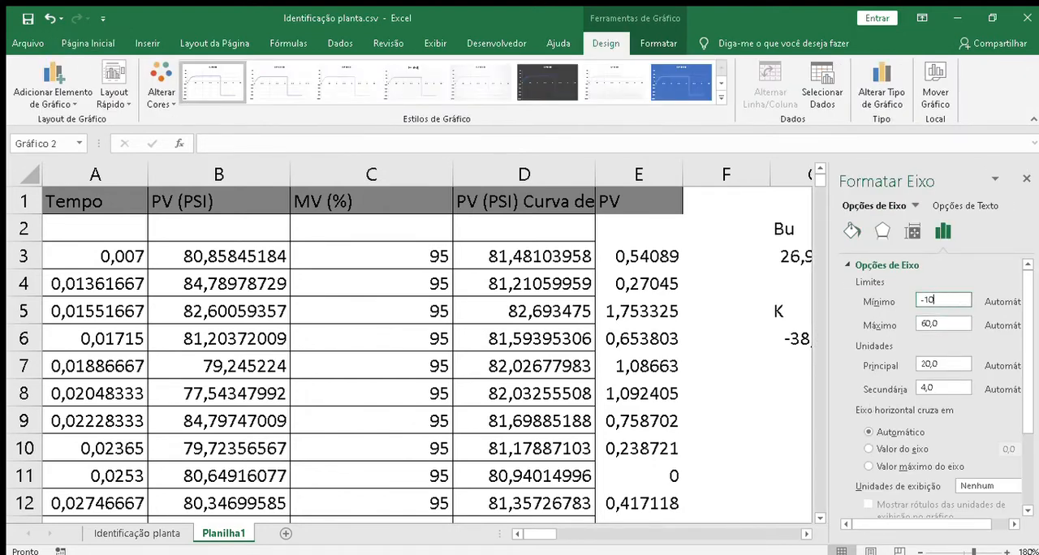
{"action": "type", "text": "0"}
{"action": "key", "text": "Return"}
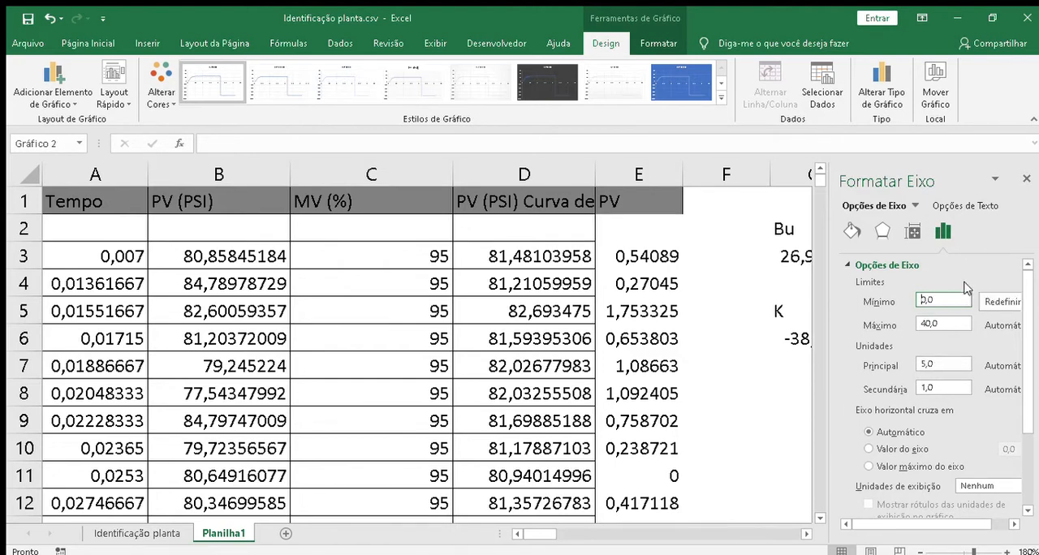
{"action": "left_click", "coordinate": [1026, 178]}
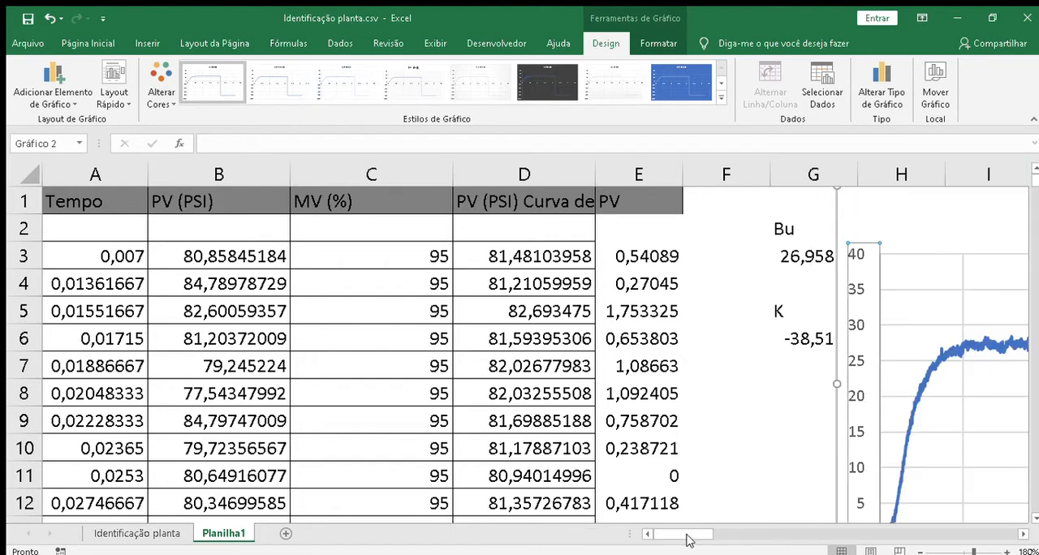
{"action": "left_click", "coordinate": [920, 552]}
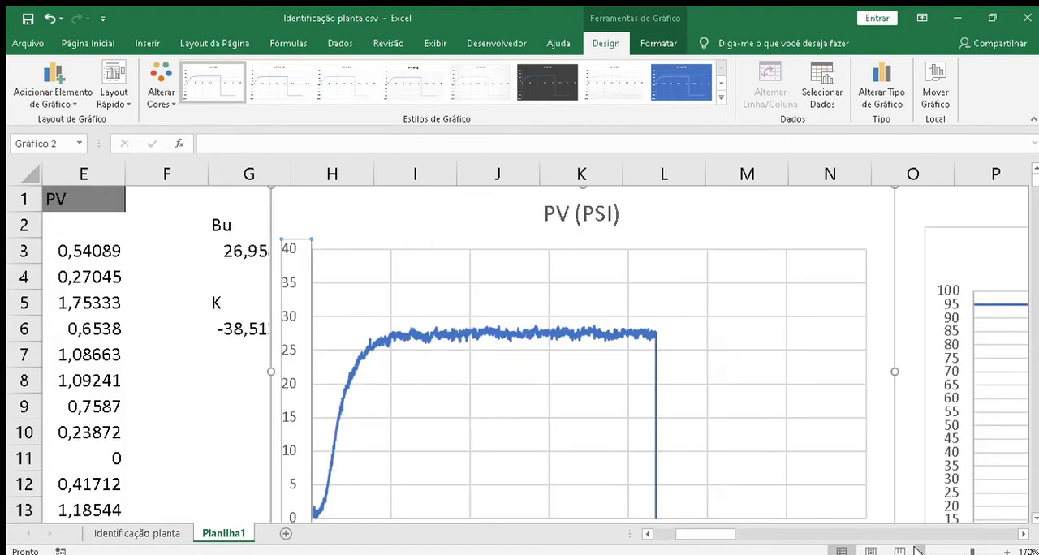
Step: Check the drop at the end of the PV (PSI) curve and look down column E for the row where column D's data ends
{"action": "left_click", "coordinate": [654, 398]}
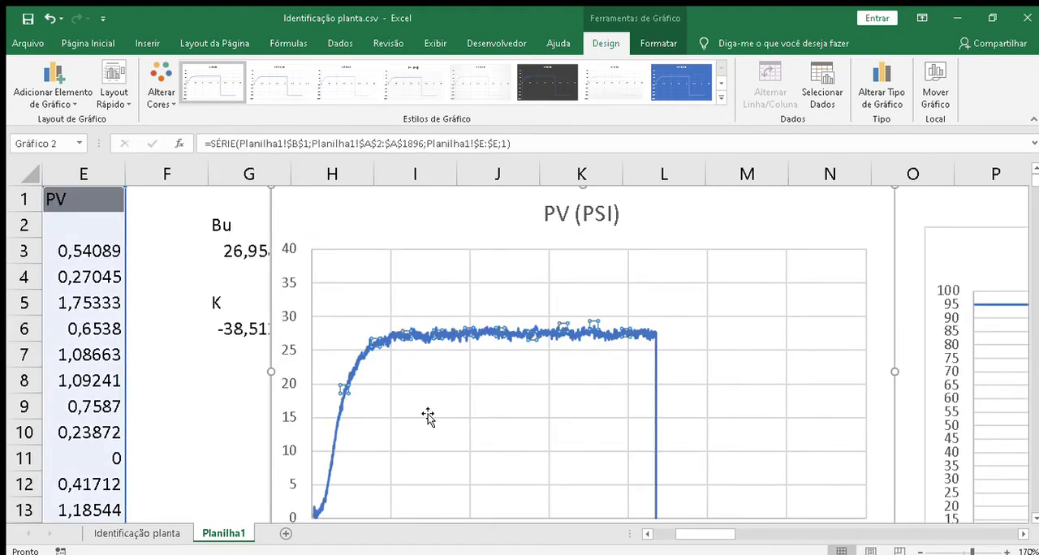
{"action": "left_click", "coordinate": [89, 408]}
{"action": "key", "text": "Down"}
{"action": "key", "text": "Down"}
{"action": "key", "text": "Down"}
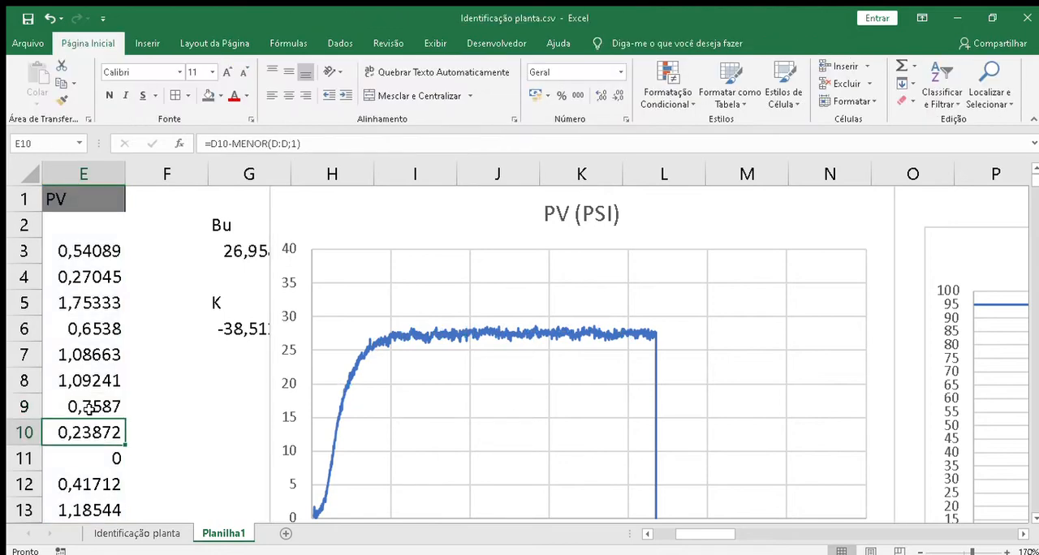
{"action": "key", "text": "Down"}
{"action": "key", "text": "Left"}
{"action": "key", "text": "Left"}
{"action": "key", "text": "Left"}
{"action": "key", "text": "Left"}
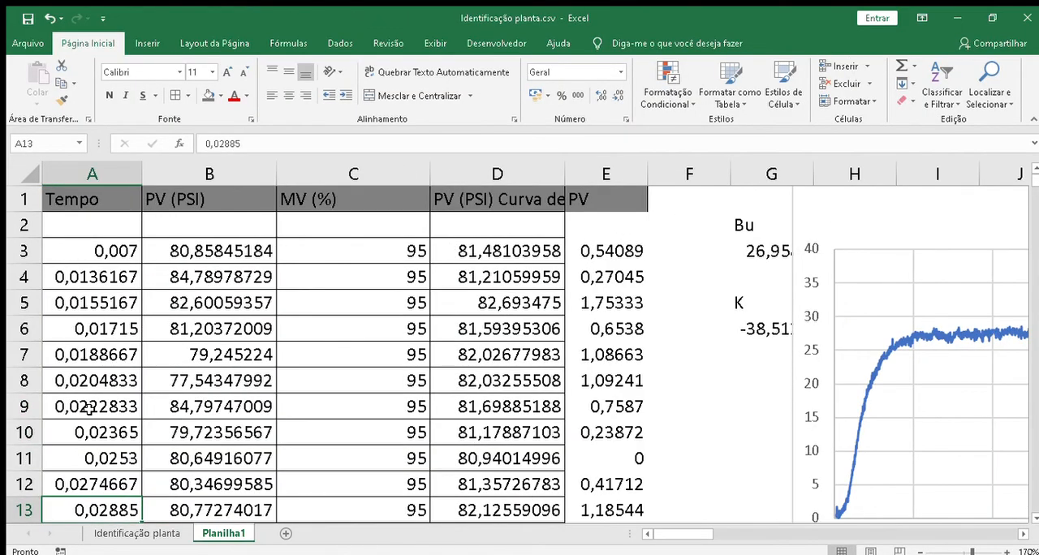
{"action": "left_click", "coordinate": [609, 437]}
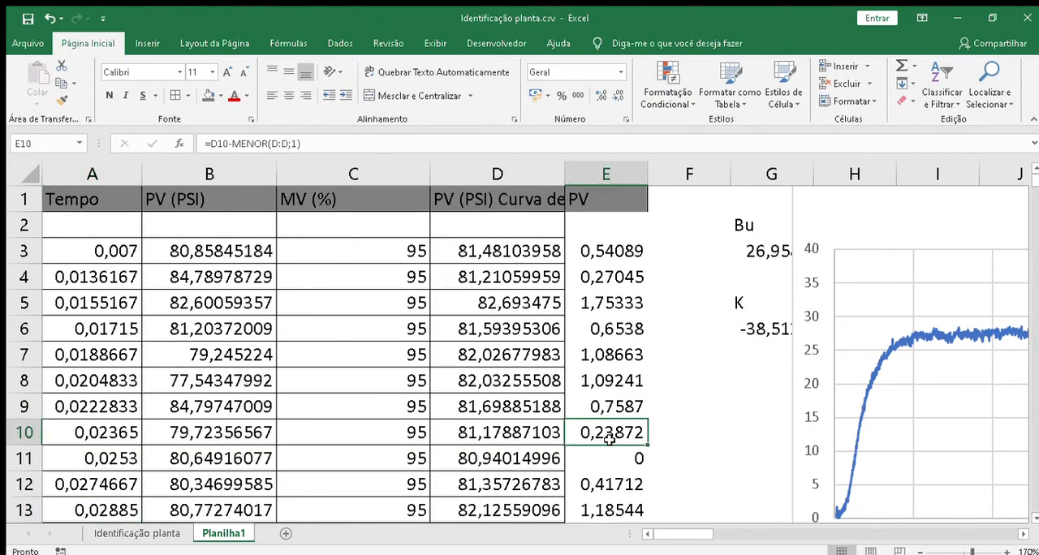
{"action": "key", "text": "Page_Down"}
{"action": "key", "text": "Page_Down"}
{"action": "key", "text": "Page_Down"}
{"action": "key", "text": "Page_Down"}
{"action": "key", "text": "Page_Down"}
{"action": "key", "text": "Page_Down"}
{"action": "key", "text": "Page_Down"}
{"action": "key", "text": "Page_Down"}
{"action": "key", "text": "Page_Down"}
{"action": "key", "text": "Page_Down"}
{"action": "key", "text": "Page_Down"}
{"action": "key", "text": "Page_Down"}
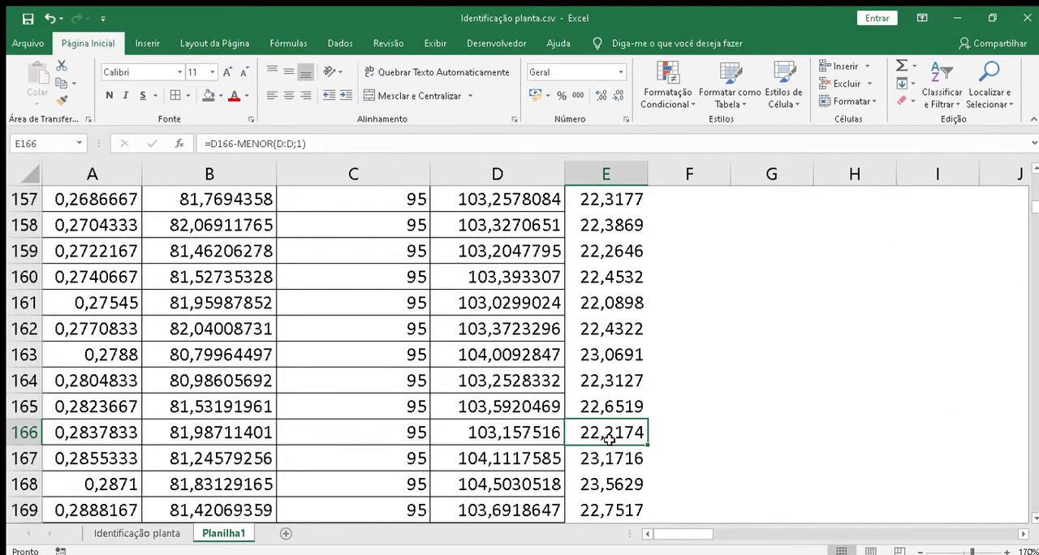
{"action": "key", "text": "Page_Down"}
{"action": "key", "text": "Page_Down"}
{"action": "key", "text": "Page_Down"}
{"action": "key", "text": "Page_Down"}
{"action": "key", "text": "Page_Down"}
{"action": "key", "text": "Page_Down"}
{"action": "key", "text": "Page_Down"}
{"action": "key", "text": "Page_Down"}
{"action": "key", "text": "Page_Down"}
{"action": "key", "text": "Page_Down"}
{"action": "key", "text": "Page_Down"}
{"action": "key", "text": "Page_Down"}
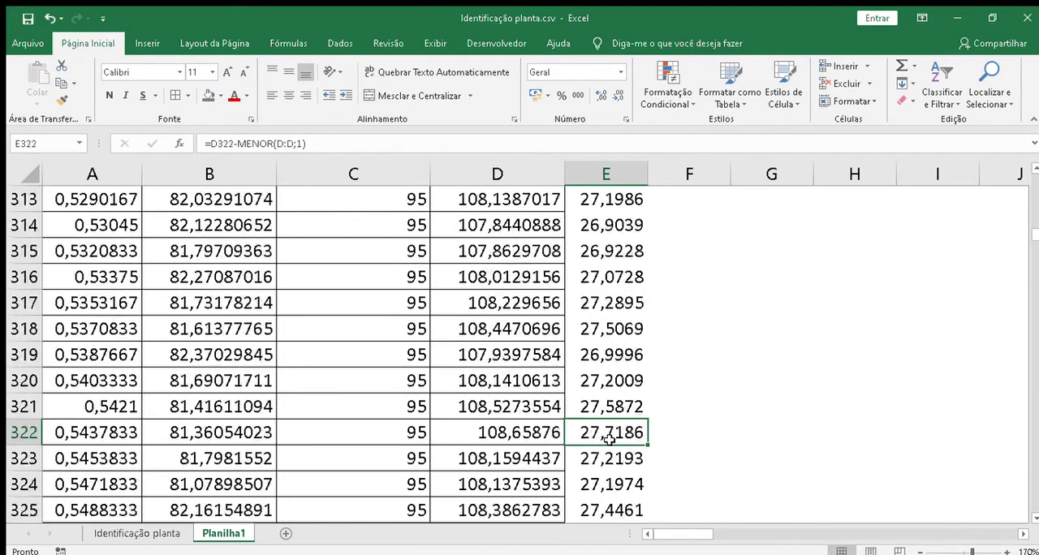
{"action": "key", "text": "Page_Down"}
{"action": "key", "text": "Page_Down"}
{"action": "key", "text": "Page_Down"}
{"action": "key", "text": "Page_Down"}
{"action": "key", "text": "Page_Down"}
{"action": "key", "text": "Page_Down"}
{"action": "key", "text": "Page_Down"}
{"action": "key", "text": "Page_Down"}
{"action": "key", "text": "Page_Down"}
{"action": "key", "text": "Page_Down"}
{"action": "key", "text": "Page_Down"}
{"action": "key", "text": "Page_Down"}
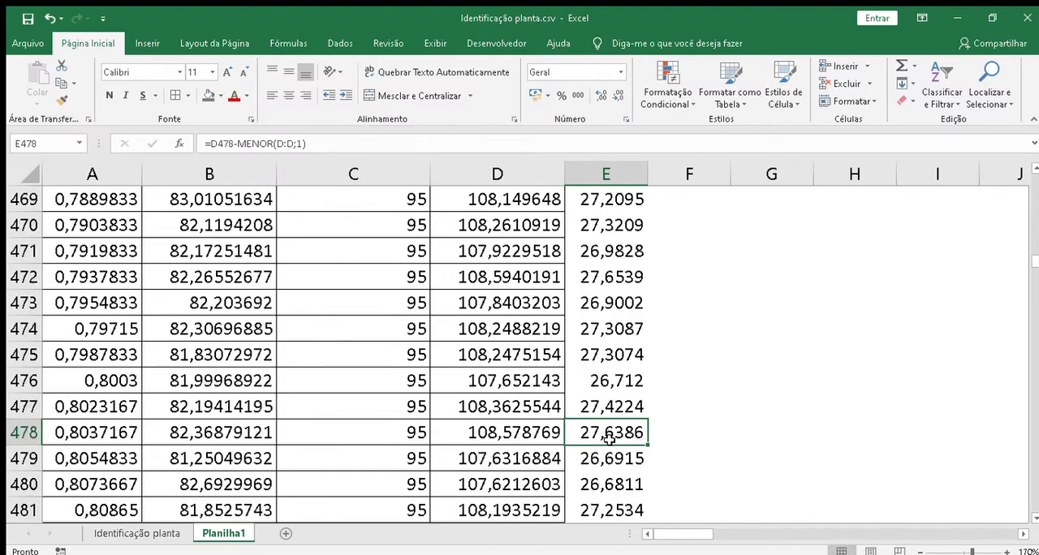
{"action": "key", "text": "Page_Down"}
{"action": "key", "text": "Page_Down"}
{"action": "key", "text": "Page_Down"}
{"action": "key", "text": "Page_Down"}
{"action": "key", "text": "Page_Down"}
{"action": "key", "text": "Page_Down"}
{"action": "key", "text": "Page_Down"}
{"action": "key", "text": "Page_Down"}
{"action": "key", "text": "Page_Down"}
{"action": "key", "text": "Page_Down"}
{"action": "key", "text": "Page_Down"}
{"action": "key", "text": "Page_Down"}
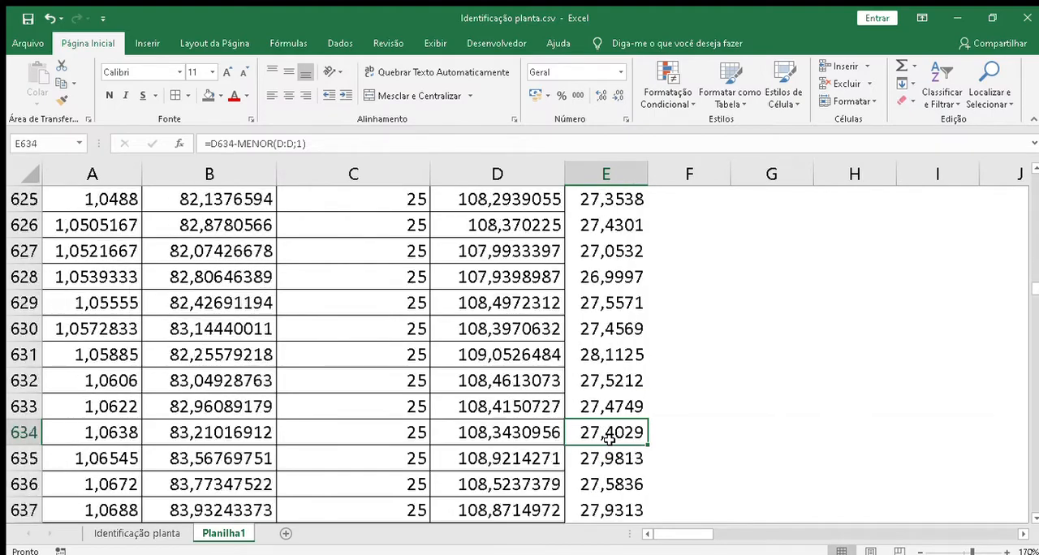
{"action": "key", "text": "Page_Down"}
{"action": "key", "text": "Page_Down"}
{"action": "key", "text": "Page_Down"}
{"action": "key", "text": "Page_Down"}
{"action": "key", "text": "Page_Down"}
{"action": "key", "text": "Page_Down"}
{"action": "key", "text": "Page_Down"}
{"action": "key", "text": "Page_Down"}
{"action": "key", "text": "Page_Down"}
{"action": "key", "text": "Page_Down"}
{"action": "key", "text": "Page_Down"}
{"action": "key", "text": "Page_Down"}
{"action": "key", "text": "Page_Down"}
{"action": "key", "text": "Page_Down"}
{"action": "key", "text": "Page_Down"}
{"action": "key", "text": "Page_Down"}
{"action": "key", "text": "Page_Down"}
{"action": "key", "text": "Page_Down"}
{"action": "key", "text": "Page_Down"}
{"action": "key", "text": "Page_Down"}
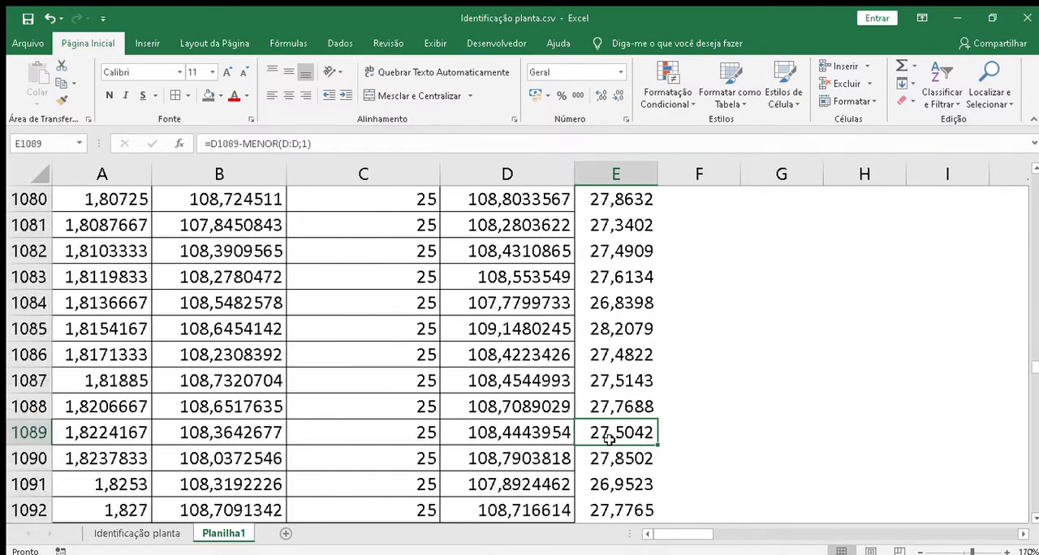
{"action": "key", "text": "Page_Down"}
{"action": "key", "text": "Page_Down"}
{"action": "key", "text": "Page_Down"}
{"action": "key", "text": "Page_Down"}
{"action": "key", "text": "Page_Down"}
{"action": "key", "text": "Page_Down"}
{"action": "key", "text": "Page_Down"}
{"action": "key", "text": "Page_Down"}
{"action": "key", "text": "Page_Down"}
{"action": "key", "text": "Page_Down"}
{"action": "key", "text": "Page_Down"}
{"action": "key", "text": "Page_Down"}
{"action": "key", "text": "Page_Down"}
{"action": "key", "text": "Page_Down"}
{"action": "key", "text": "Page_Down"}
{"action": "key", "text": "Page_Down"}
{"action": "key", "text": "Page_Down"}
{"action": "key", "text": "Page_Down"}
{"action": "key", "text": "Page_Down"}
{"action": "key", "text": "Page_Down"}
{"action": "key", "text": "Page_Up"}
{"action": "key", "text": "Page_Up"}
{"action": "key", "text": "Page_Up"}
{"action": "key", "text": "Page_Up"}
{"action": "key", "text": "Page_Up"}
{"action": "key", "text": "Page_Up"}
{"action": "key", "text": "Page_Up"}
{"action": "key", "text": "Page_Up"}
{"action": "key", "text": "Page_Up"}
{"action": "key", "text": "Page_Up"}
{"action": "key", "text": "Page_Up"}
{"action": "key", "text": "Page_Up"}
{"action": "key", "text": "Page_Up"}
{"action": "key", "text": "Page_Up"}
{"action": "key", "text": "Page_Up"}
{"action": "key", "text": "Page_Up"}
{"action": "key", "text": "Page_Up"}
{"action": "key", "text": "Page_Up"}
{"action": "key", "text": "Page_Up"}
{"action": "key", "text": "Page_Up"}
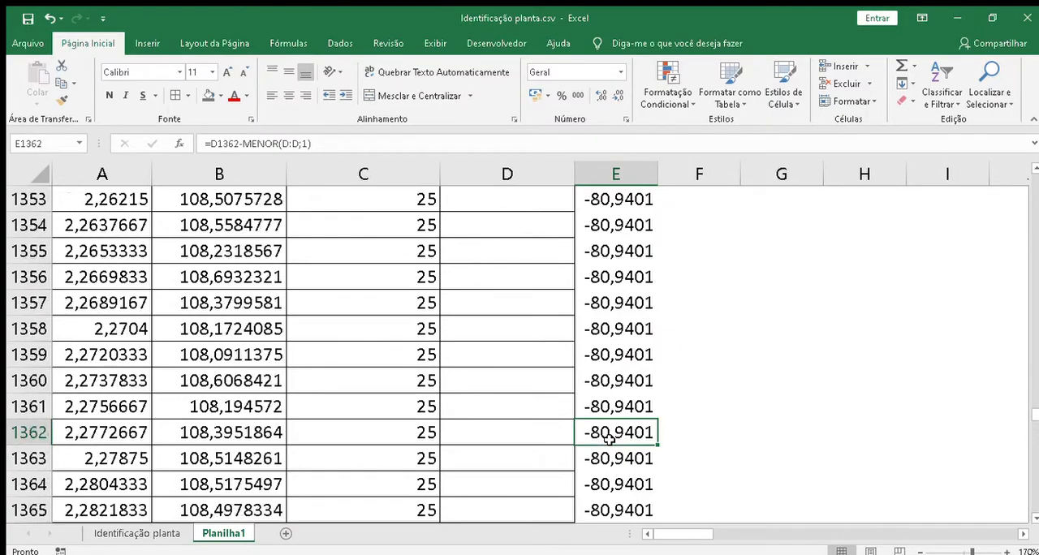
{"action": "key", "text": "Page_Down"}
{"action": "key", "text": "Page_Down"}
{"action": "key", "text": "Page_Down"}
{"action": "key", "text": "Page_Down"}
{"action": "key", "text": "Page_Down"}
{"action": "key", "text": "Page_Down"}
{"action": "key", "text": "Page_Down"}
{"action": "key", "text": "Page_Down"}
{"action": "key", "text": "Page_Down"}
{"action": "key", "text": "Page_Down"}
{"action": "key", "text": "Page_Down"}
{"action": "key", "text": "Page_Down"}
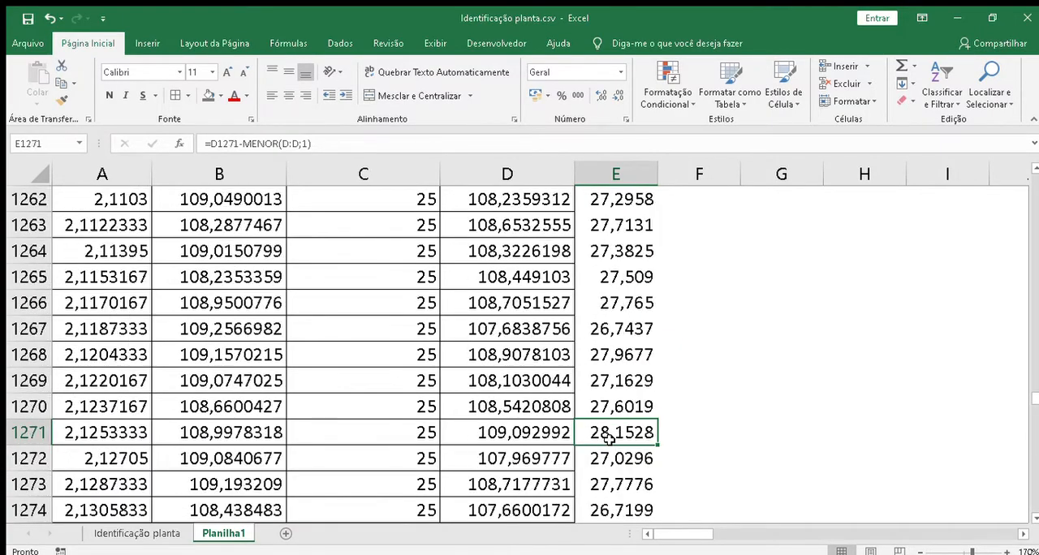
{"action": "key", "text": "Page_Up"}
{"action": "key", "text": "Page_Up"}
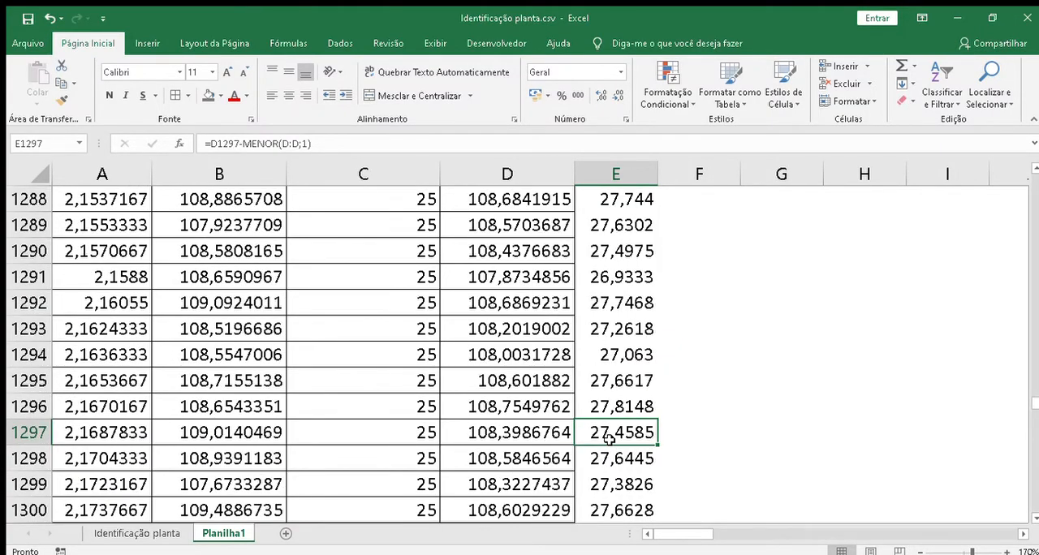
{"action": "key", "text": "Down"}
{"action": "key", "text": "Down"}
{"action": "key", "text": "Down"}
{"action": "key", "text": "Down"}
{"action": "key", "text": "Down"}
{"action": "key", "text": "Down"}
{"action": "key", "text": "Down"}
{"action": "key", "text": "Down"}
{"action": "key", "text": "Down"}
{"action": "key", "text": "Up"}
{"action": "key", "text": "Up"}
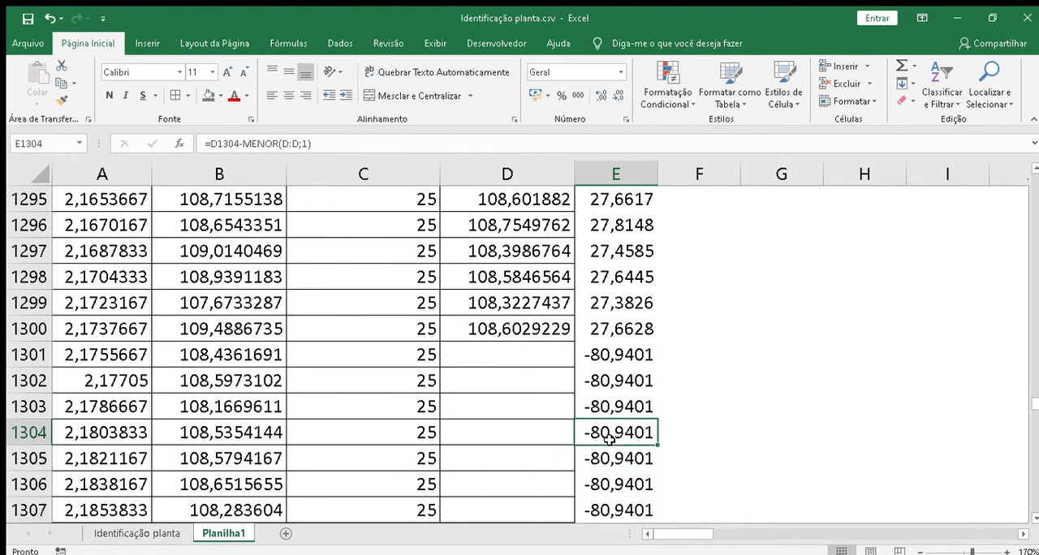
{"action": "key", "text": "Up"}
{"action": "key", "text": "Up"}
{"action": "key", "text": "Up"}
Step: Clear the contents of column E from E1301 down past the last filled formula
{"action": "key", "text": "shift+Down"}
{"action": "key", "text": "shift+Down"}
{"action": "key", "text": "shift+Down"}
{"action": "key", "text": "shift+Down"}
{"action": "key", "text": "shift+Down"}
{"action": "key", "text": "shift+Down"}
{"action": "key", "text": "shift+Down"}
{"action": "key", "text": "shift+Down"}
{"action": "key", "text": "shift+Down"}
{"action": "key", "text": "shift+Down"}
{"action": "key", "text": "shift+Down"}
{"action": "key", "text": "shift+Down"}
{"action": "key", "text": "shift+Down"}
{"action": "key", "text": "shift+Down"}
{"action": "key", "text": "shift+Down"}
{"action": "key", "text": "shift+Down"}
{"action": "key", "text": "shift+Down"}
{"action": "key", "text": "shift+Down"}
{"action": "key", "text": "shift+Down"}
{"action": "key", "text": "shift+Down"}
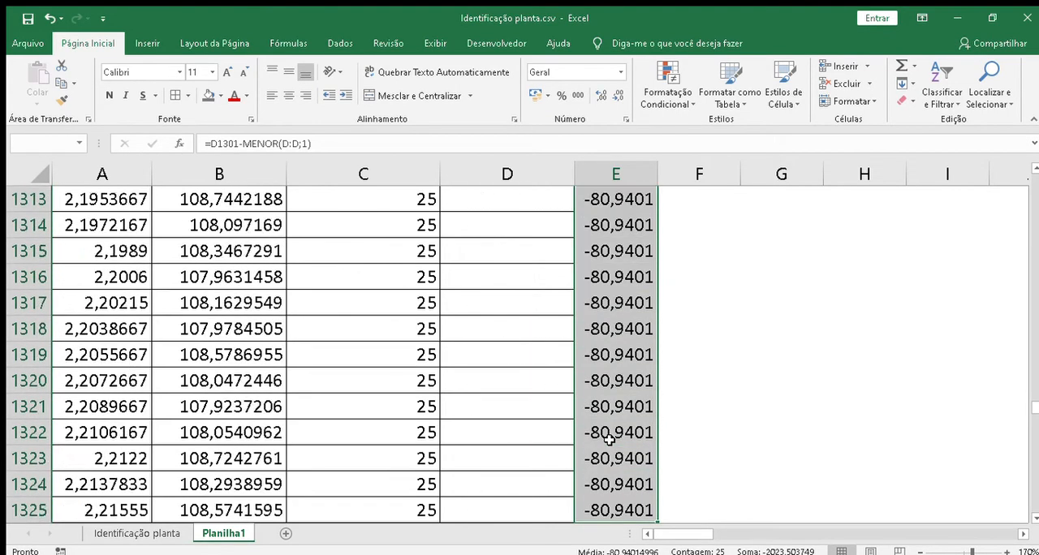
{"action": "key", "text": "shift+Down"}
{"action": "key", "text": "shift+Down"}
{"action": "key", "text": "shift+Down"}
{"action": "key", "text": "shift+Down"}
{"action": "key", "text": "shift+Down"}
{"action": "key", "text": "shift+Down"}
{"action": "key", "text": "shift+Down"}
{"action": "key", "text": "shift+Down"}
{"action": "key", "text": "shift+Down"}
{"action": "key", "text": "shift+Down"}
{"action": "key", "text": "shift+Down"}
{"action": "key", "text": "shift+Down"}
{"action": "key", "text": "shift+Down"}
{"action": "key", "text": "shift+Down"}
{"action": "key", "text": "shift+Down"}
{"action": "key", "text": "shift+Down"}
{"action": "key", "text": "shift+Down"}
{"action": "key", "text": "shift+Down"}
{"action": "key", "text": "shift+Down"}
{"action": "key", "text": "shift+Down"}
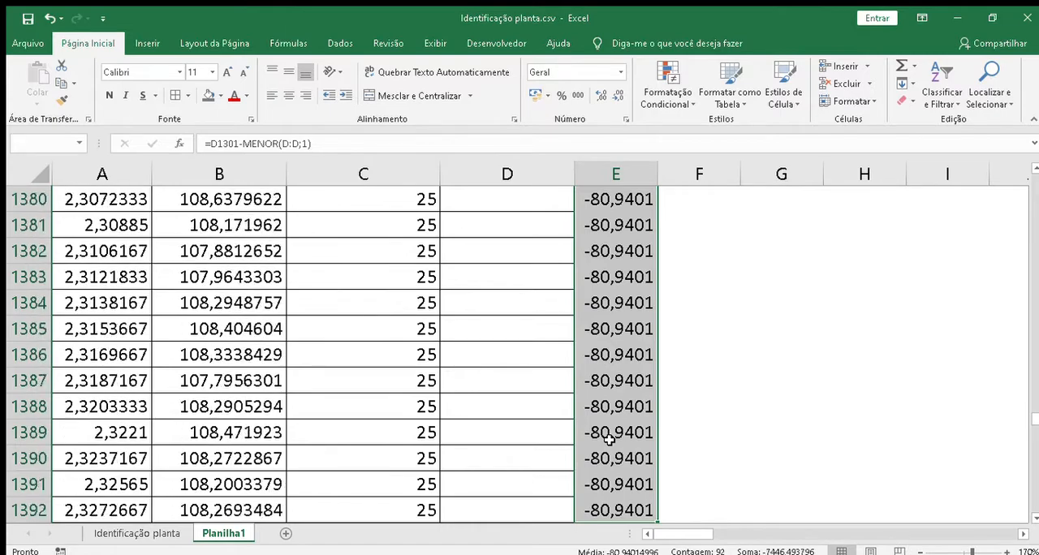
{"action": "key", "text": "shift+Down"}
{"action": "key", "text": "shift+Down"}
{"action": "key", "text": "shift+Down"}
{"action": "key", "text": "shift+Down"}
{"action": "key", "text": "shift+Down"}
{"action": "key", "text": "shift+Down"}
{"action": "key", "text": "shift+Down"}
{"action": "key", "text": "shift+Down"}
{"action": "key", "text": "shift+Down"}
{"action": "key", "text": "shift+Down"}
{"action": "key", "text": "shift+Down"}
{"action": "key", "text": "shift+Down"}
{"action": "key", "text": "shift+Down"}
{"action": "key", "text": "shift+Down"}
{"action": "key", "text": "shift+Down"}
{"action": "key", "text": "shift+Down"}
{"action": "key", "text": "shift+Down"}
{"action": "key", "text": "shift+Down"}
{"action": "key", "text": "shift+Down"}
{"action": "key", "text": "shift+Down"}
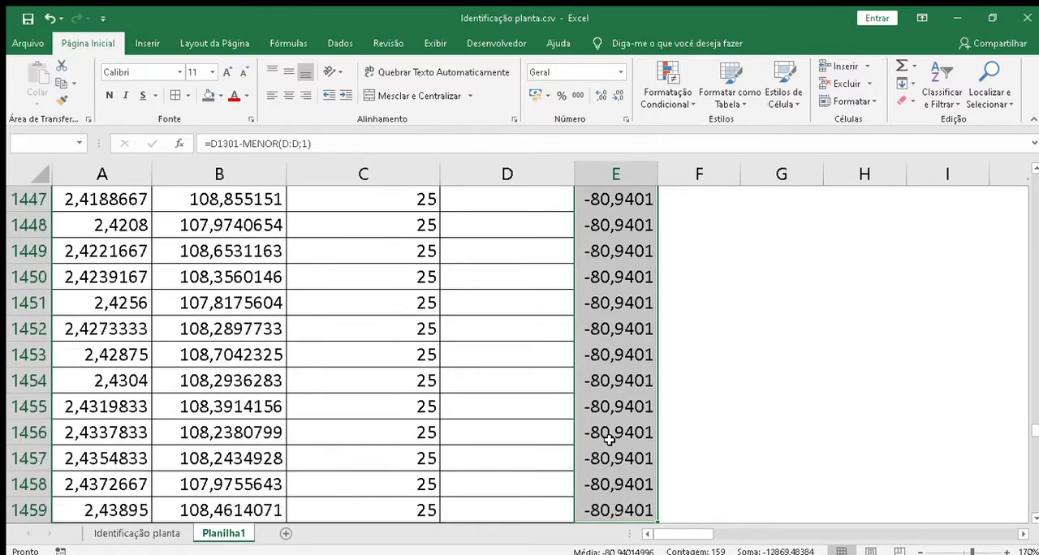
{"action": "key", "text": "shift+Down"}
{"action": "key", "text": "shift+Down"}
{"action": "key", "text": "shift+Down"}
{"action": "key", "text": "shift+Down"}
{"action": "key", "text": "shift+Down"}
{"action": "key", "text": "shift+Down"}
{"action": "key", "text": "shift+Down"}
{"action": "key", "text": "shift+Down"}
{"action": "key", "text": "shift+Down"}
{"action": "key", "text": "shift+Down"}
{"action": "key", "text": "shift+Down"}
{"action": "key", "text": "shift+Down"}
{"action": "key", "text": "shift+Down"}
{"action": "key", "text": "shift+Down"}
{"action": "key", "text": "shift+Down"}
{"action": "key", "text": "shift+Down"}
{"action": "key", "text": "shift+Down"}
{"action": "key", "text": "shift+Down"}
{"action": "key", "text": "shift+Down"}
{"action": "key", "text": "shift+Down"}
{"action": "key", "text": "shift+Down"}
{"action": "key", "text": "shift+Down"}
{"action": "key", "text": "shift+Down"}
{"action": "key", "text": "shift+Down"}
{"action": "key", "text": "shift+Down"}
{"action": "key", "text": "shift+Down"}
{"action": "key", "text": "shift+Down"}
{"action": "key", "text": "shift+Down"}
{"action": "key", "text": "shift+Down"}
{"action": "key", "text": "shift+Down"}
{"action": "key", "text": "shift+Down"}
{"action": "key", "text": "shift+Down"}
{"action": "key", "text": "shift+Down"}
{"action": "key", "text": "shift+Down"}
{"action": "key", "text": "shift+Down"}
{"action": "key", "text": "shift+Down"}
{"action": "key", "text": "shift+Down"}
{"action": "key", "text": "shift+Down"}
{"action": "key", "text": "shift+Down"}
{"action": "key", "text": "shift+Down"}
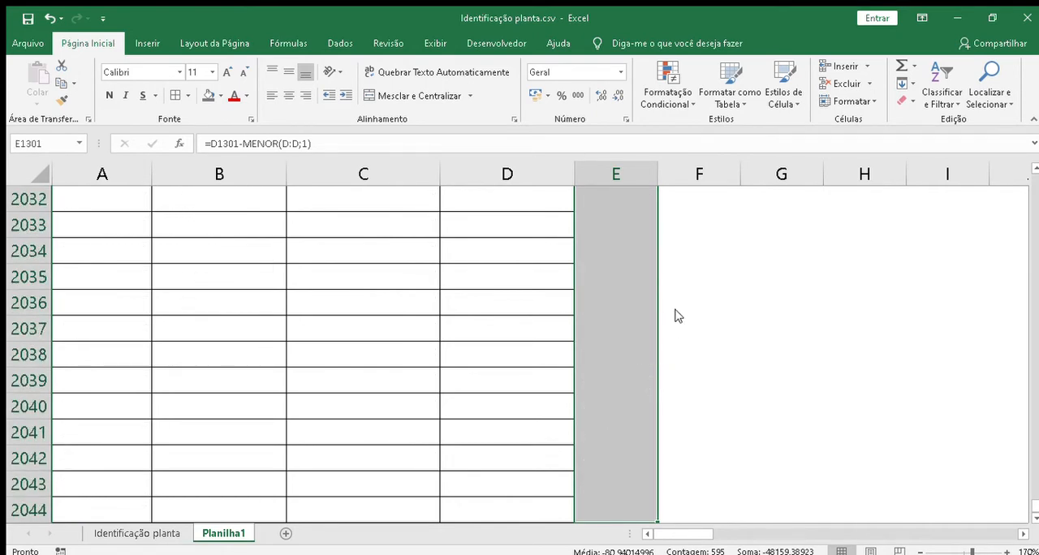
{"action": "left_click", "coordinate": [649, 258]}
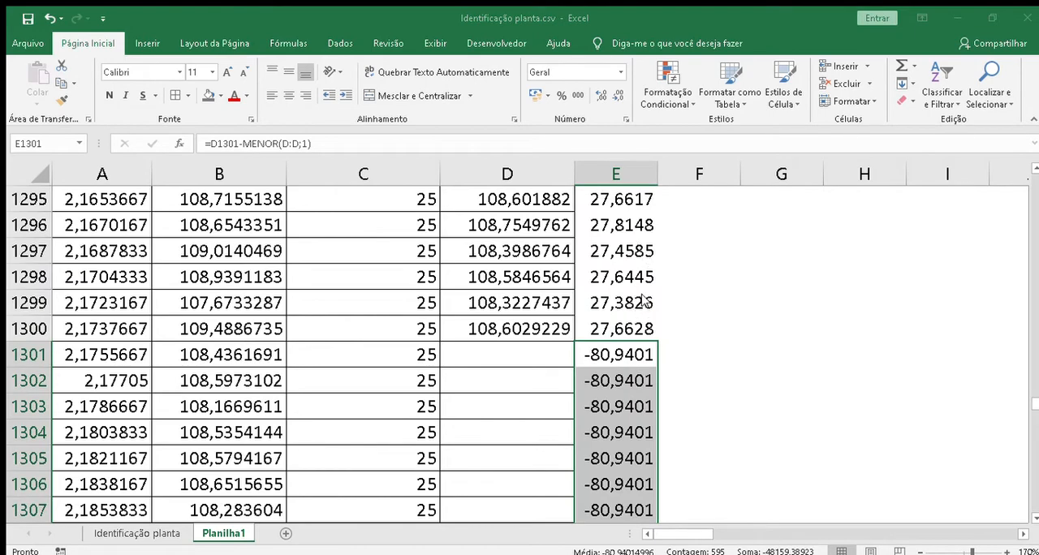
{"action": "key", "text": "Delete"}
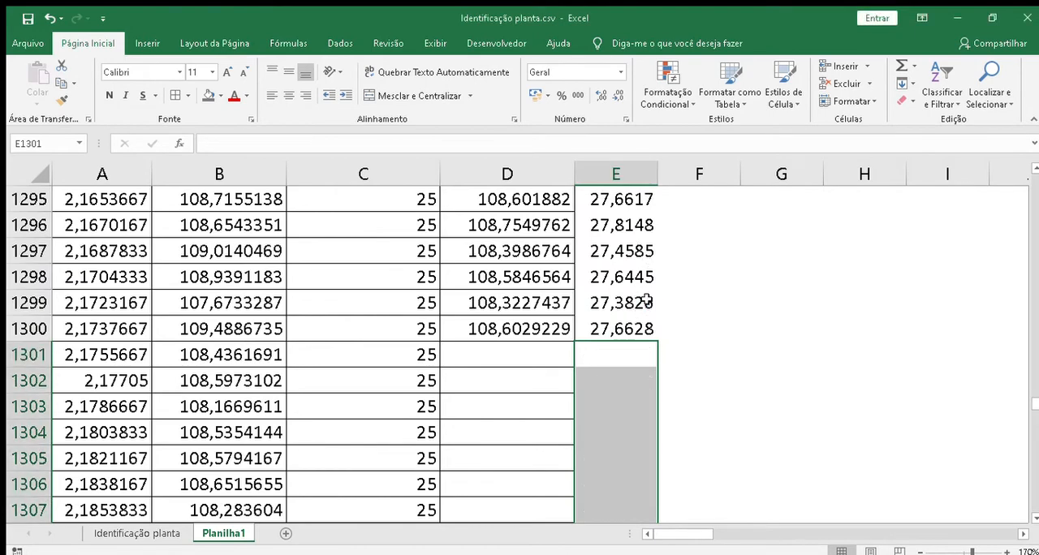
Step: Extend the heading in E1 to "PV Curva de reação"
{"action": "key", "text": "Page_Up"}
{"action": "key", "text": "Page_Up"}
{"action": "key", "text": "Page_Up"}
{"action": "key", "text": "Page_Up"}
{"action": "key", "text": "Page_Up"}
{"action": "key", "text": "Page_Up"}
{"action": "key", "text": "Page_Up"}
{"action": "key", "text": "Page_Up"}
{"action": "key", "text": "Page_Up"}
{"action": "key", "text": "Page_Up"}
{"action": "key", "text": "Page_Up"}
{"action": "key", "text": "Page_Up"}
{"action": "key", "text": "Page_Up"}
{"action": "key", "text": "Page_Up"}
{"action": "key", "text": "Page_Up"}
{"action": "key", "text": "Page_Up"}
{"action": "key", "text": "Page_Up"}
{"action": "key", "text": "Page_Up"}
{"action": "key", "text": "Page_Up"}
{"action": "key", "text": "Page_Up"}
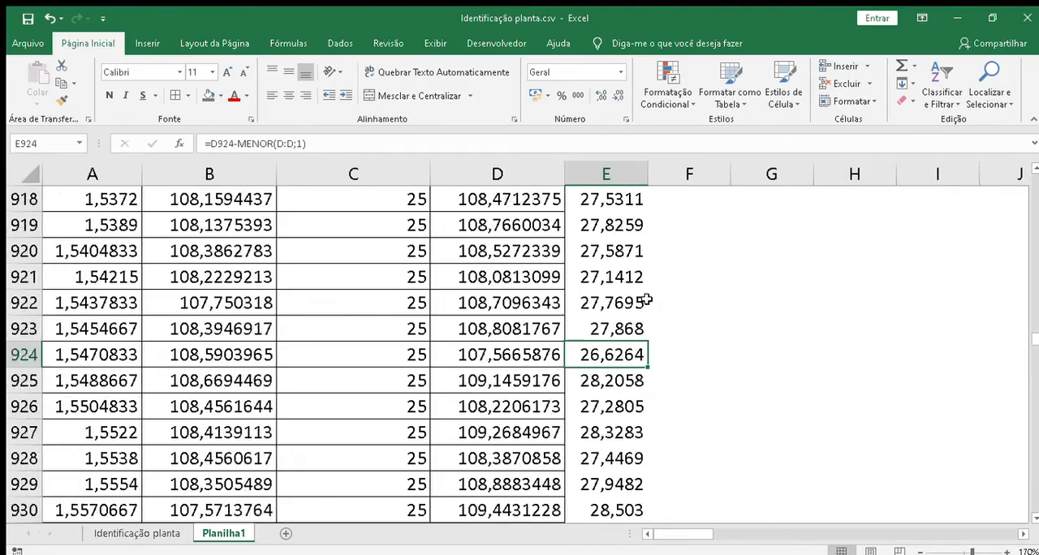
{"action": "key", "text": "Page_Up"}
{"action": "key", "text": "Page_Up"}
{"action": "key", "text": "Page_Up"}
{"action": "key", "text": "Page_Up"}
{"action": "key", "text": "Page_Up"}
{"action": "key", "text": "Page_Up"}
{"action": "key", "text": "Page_Up"}
{"action": "key", "text": "Page_Up"}
{"action": "key", "text": "Page_Up"}
{"action": "key", "text": "Page_Up"}
{"action": "key", "text": "Page_Up"}
{"action": "key", "text": "Page_Up"}
{"action": "key", "text": "Page_Up"}
{"action": "key", "text": "Page_Up"}
{"action": "key", "text": "Page_Up"}
{"action": "key", "text": "Page_Up"}
{"action": "key", "text": "Page_Up"}
{"action": "key", "text": "Page_Up"}
{"action": "key", "text": "Page_Up"}
{"action": "key", "text": "Page_Up"}
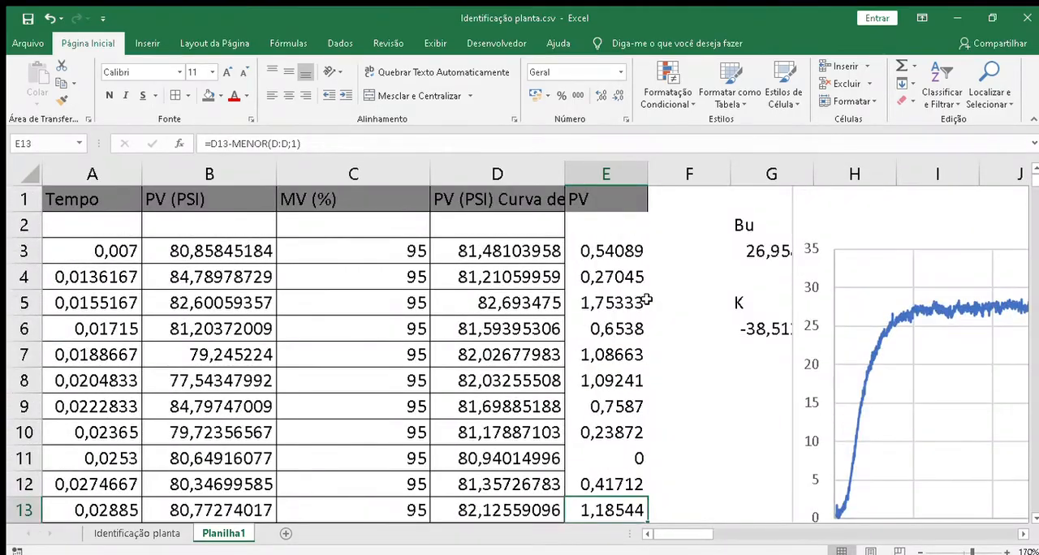
{"action": "double_click", "coordinate": [601, 195]}
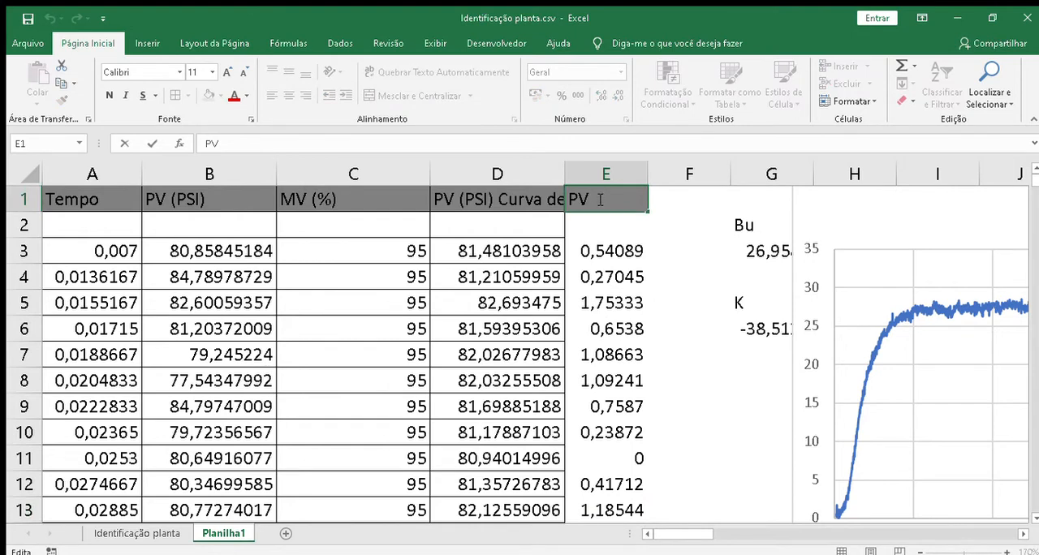
{"action": "type", "text": "Curva de reação"}
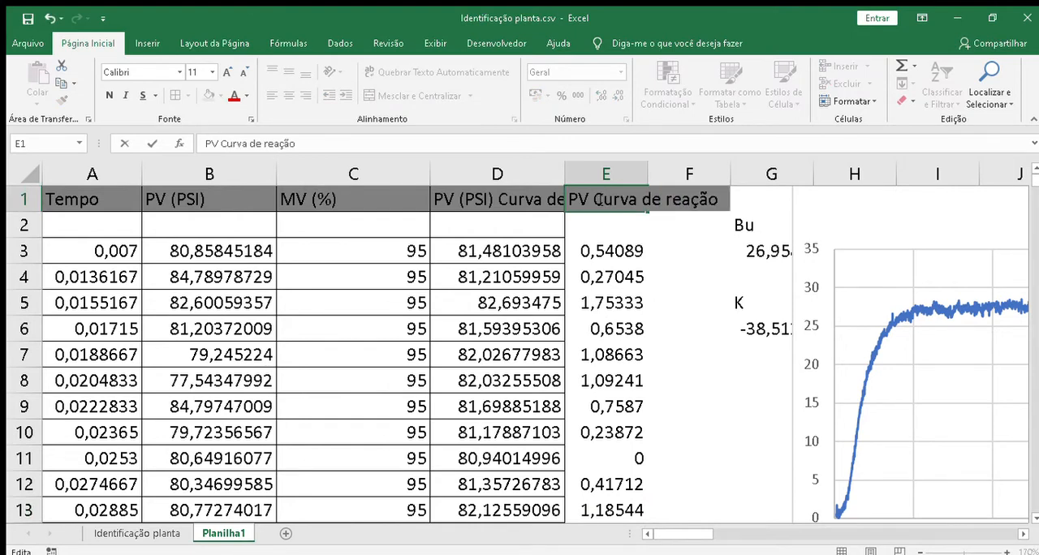
{"action": "key", "text": "Return"}
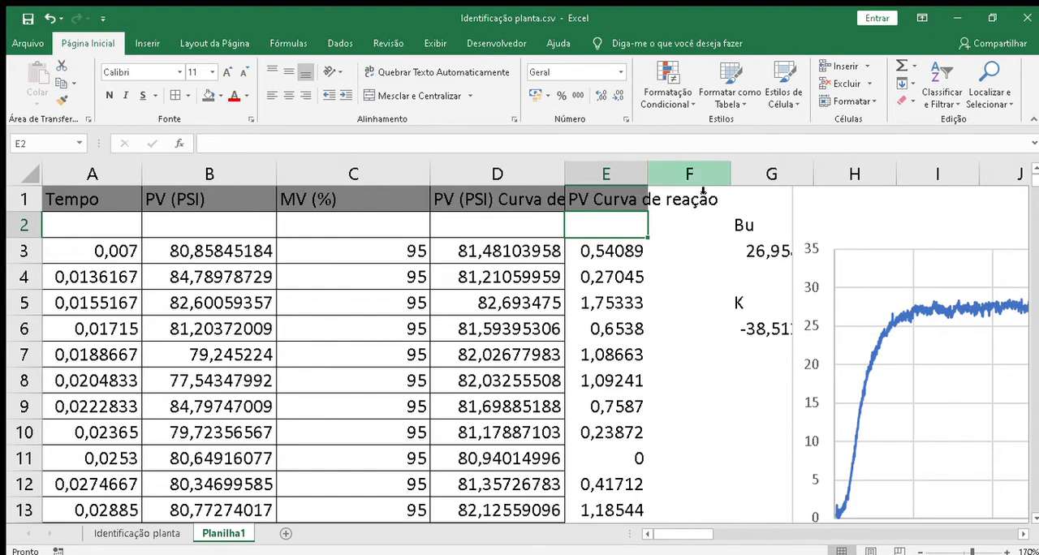
Step: Enter the heading "PV (%)" in cell F1
{"action": "left_click", "coordinate": [696, 201]}
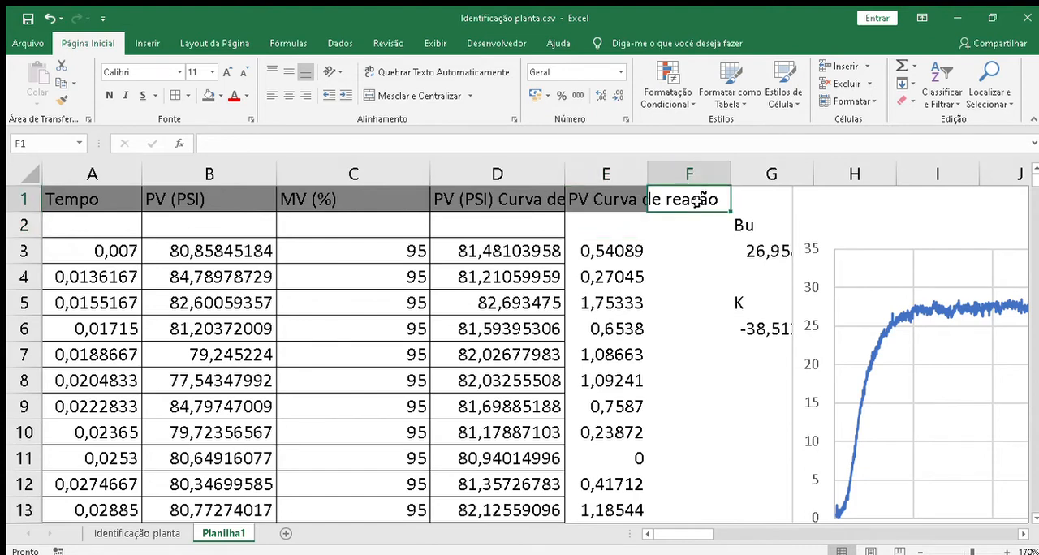
{"action": "type", "text": "PV"}
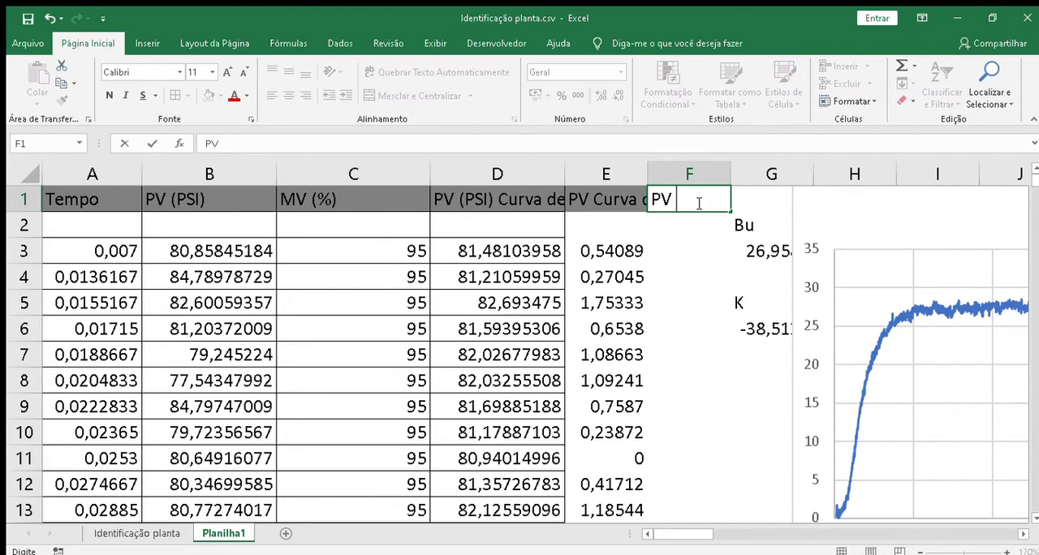
{"action": "type", "text": "(%)"}
{"action": "key", "text": "Return"}
Step: Review the shifted PV values in column E and the formula in E3
{"action": "left_click", "coordinate": [683, 251]}
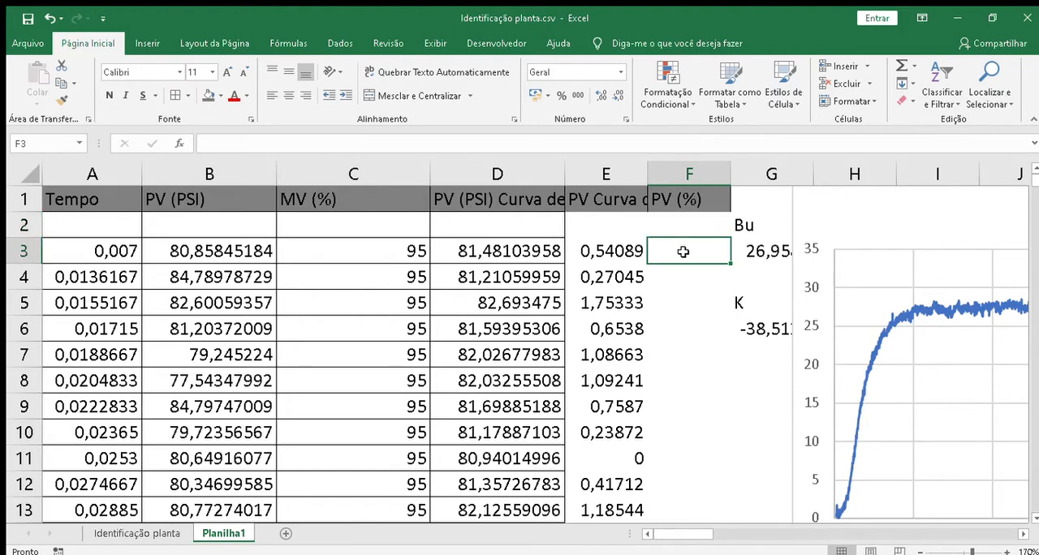
{"action": "left_click", "coordinate": [617, 180]}
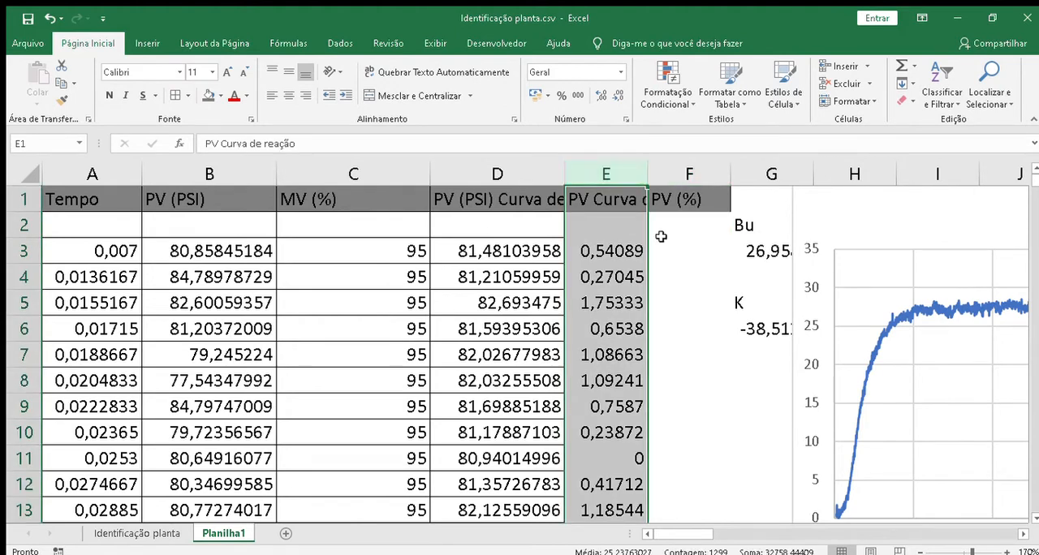
{"action": "left_click", "coordinate": [618, 253]}
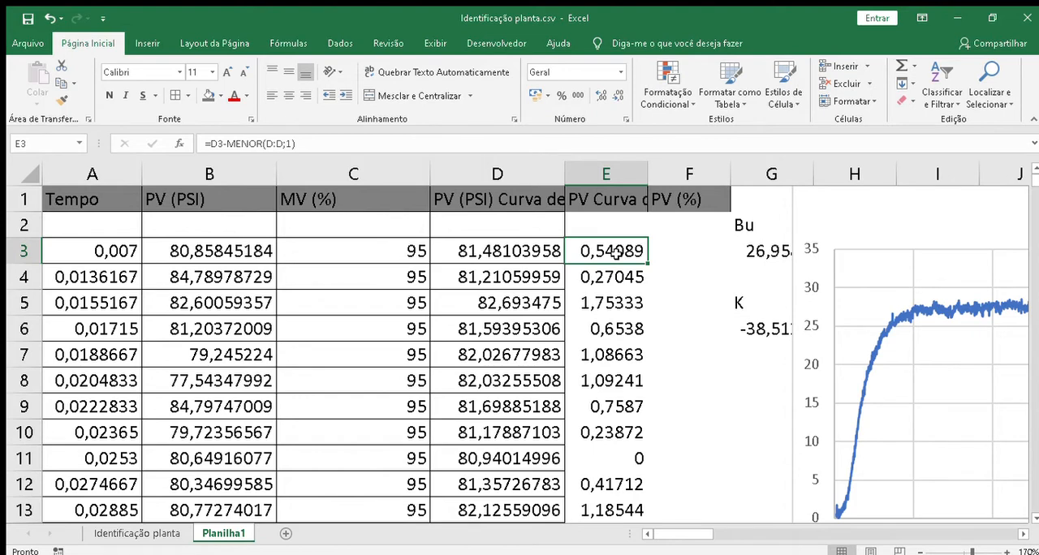
Step: Move the reaction curve chart clear of the Bu, M and K cells so that it starts near column K
{"action": "left_click", "coordinate": [688, 251]}
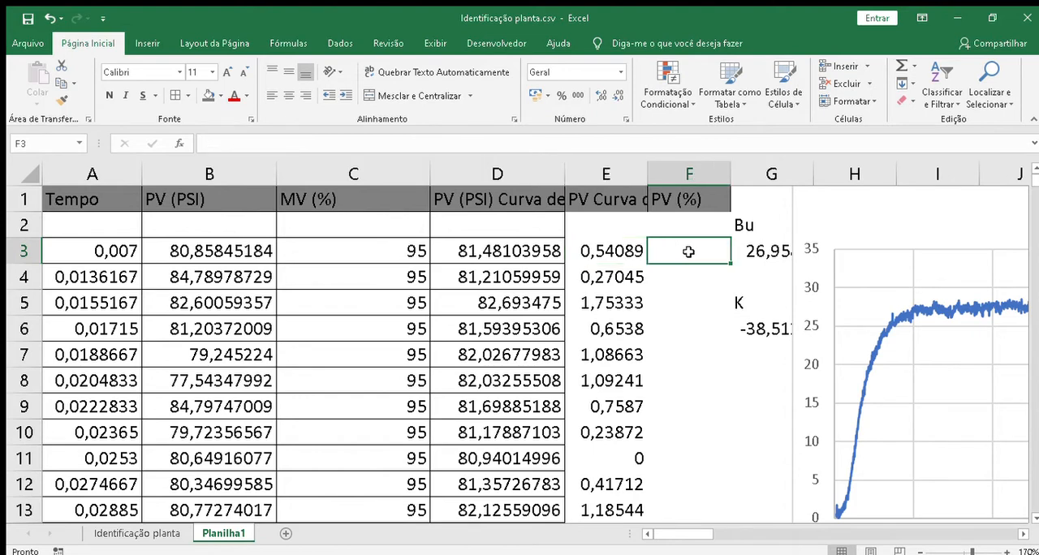
{"action": "left_click", "coordinate": [733, 410]}
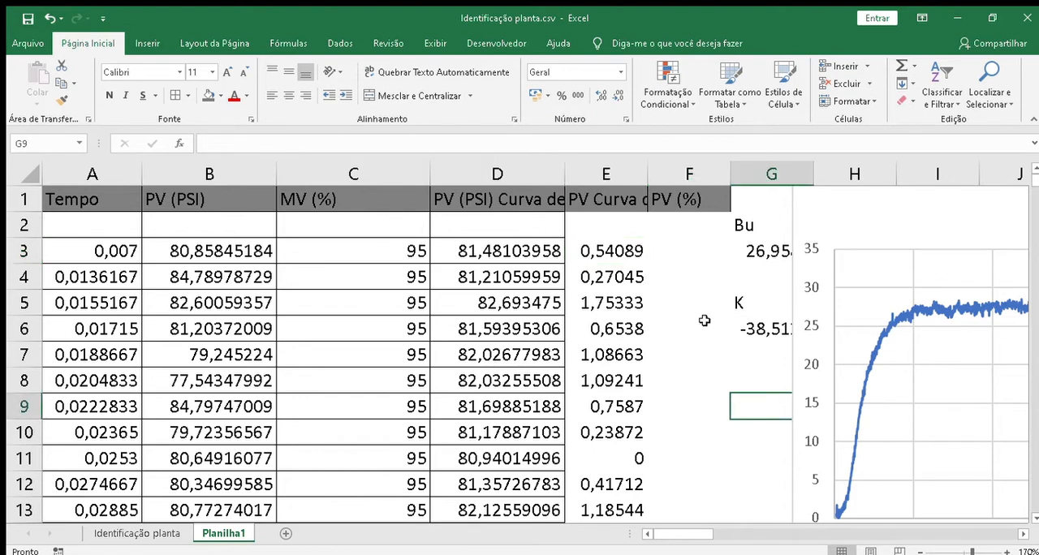
{"action": "left_click_drag", "start_coordinate": [835, 218], "coordinate": [727, 201]}
{"action": "double_click", "coordinate": [837, 219]}
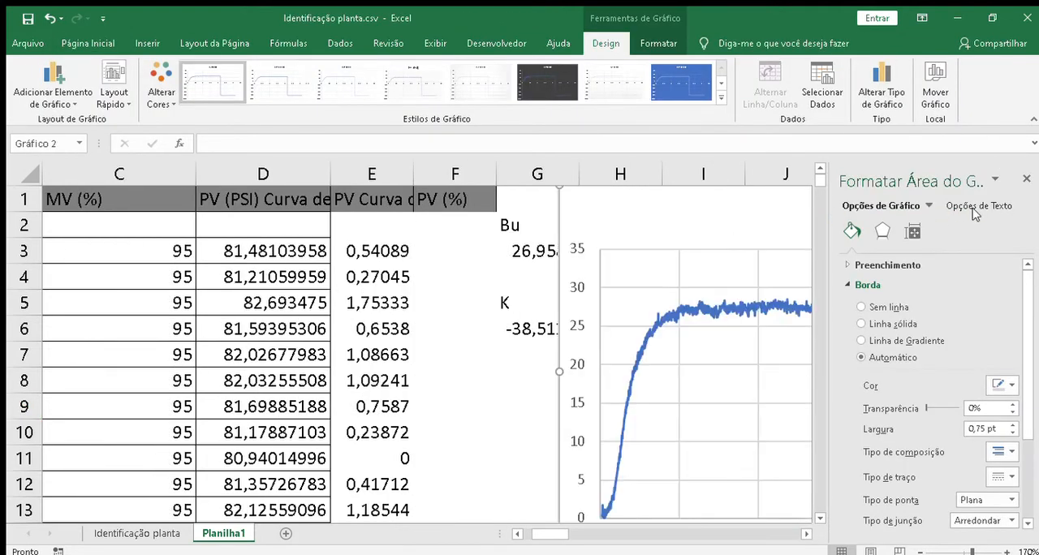
{"action": "left_click", "coordinate": [1028, 179]}
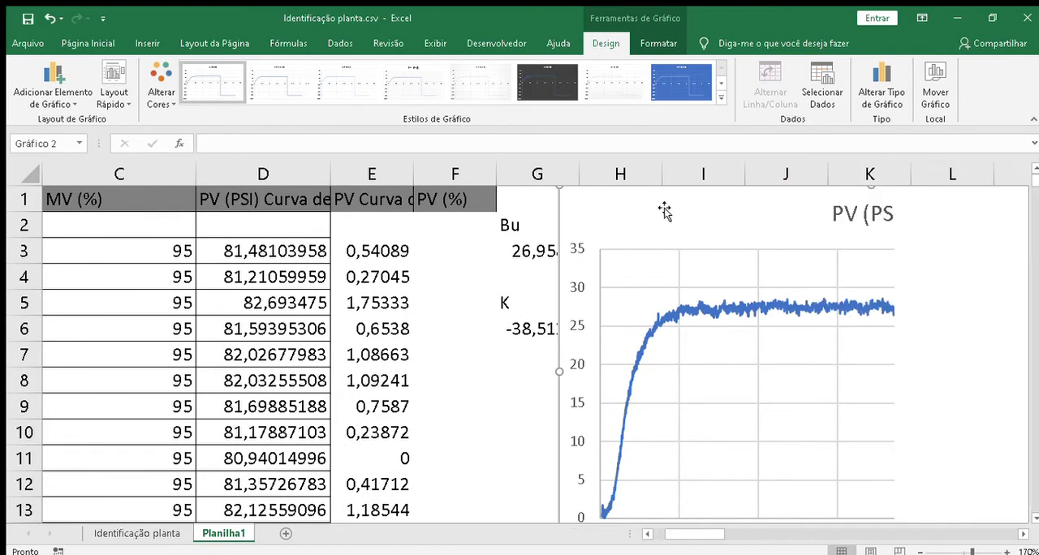
{"action": "left_click_drag", "start_coordinate": [581, 226], "coordinate": [835, 236]}
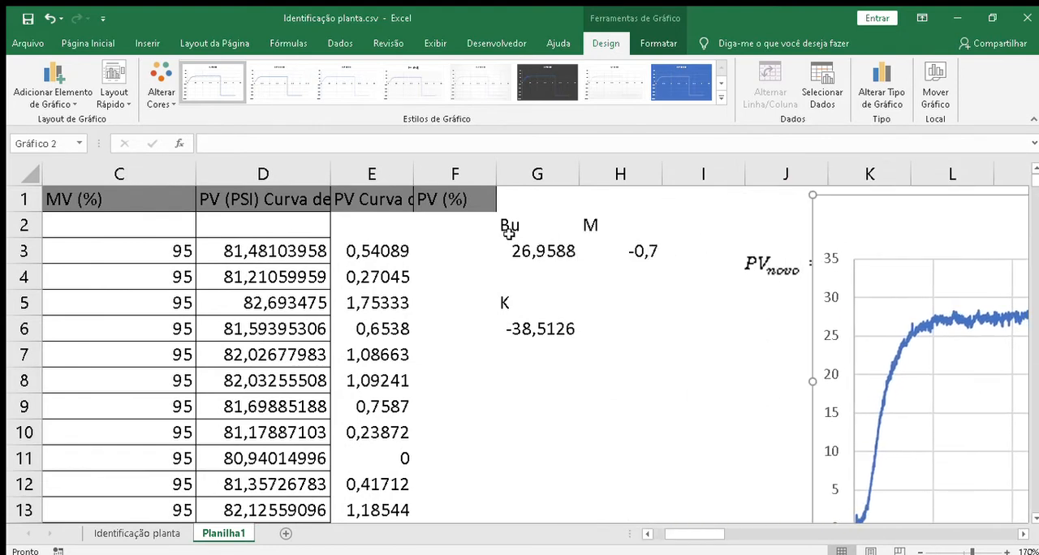
Step: Shift the Bu, M and K calculations from columns G:H one column over to columns H:I
{"action": "left_click", "coordinate": [548, 187]}
{"action": "key", "text": "shift+Right"}
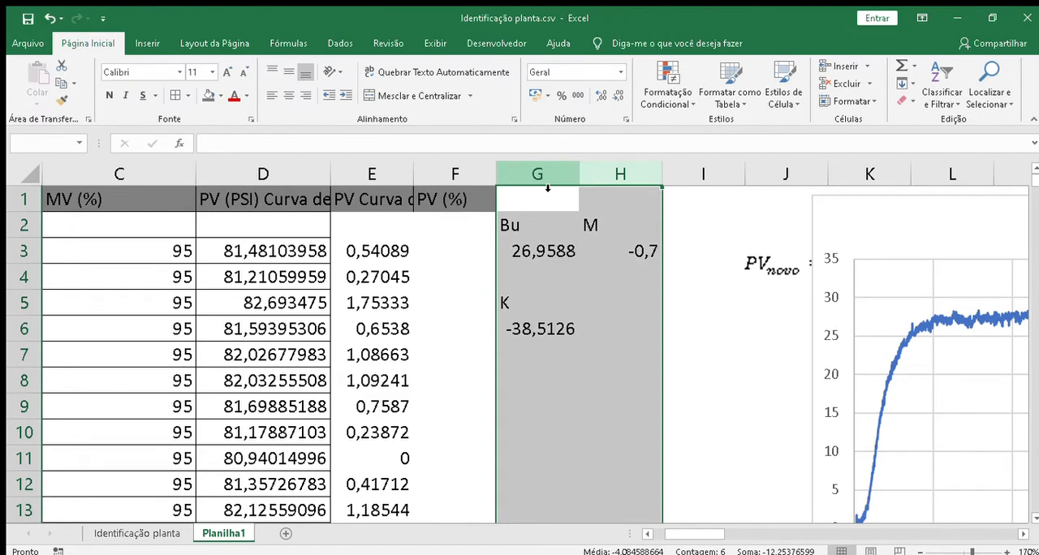
{"action": "key", "text": "ctrl+c"}
{"action": "key", "text": "Right"}
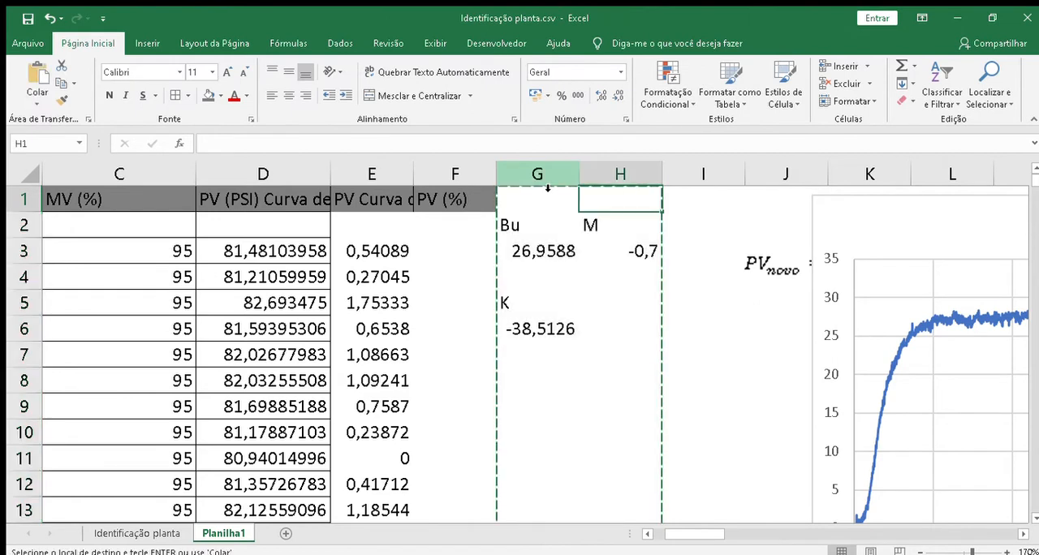
{"action": "key", "text": "ctrl+v"}
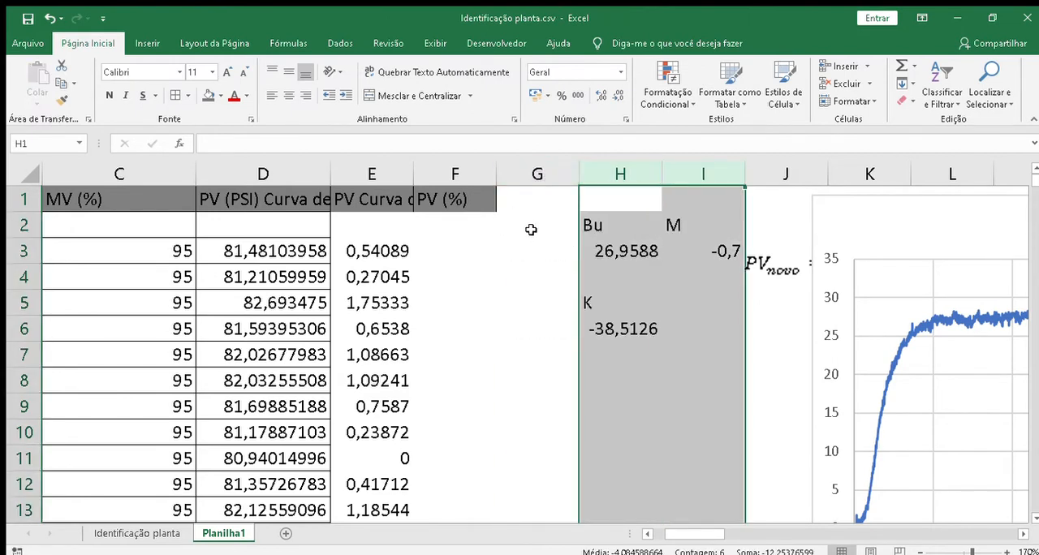
{"action": "left_click", "coordinate": [531, 229]}
{"action": "left_click", "coordinate": [528, 257]}
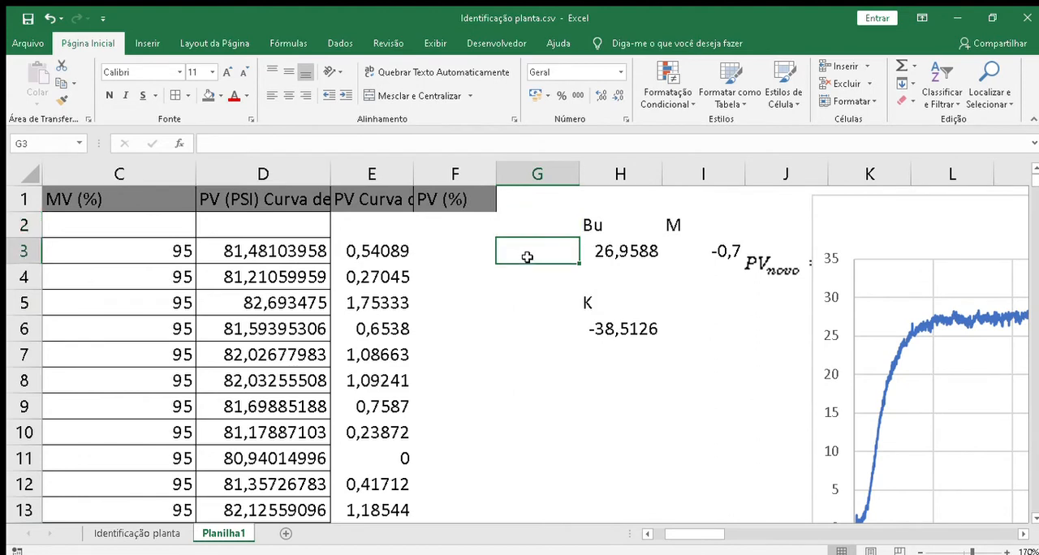
Step: Find the largest shifted PV value in cell F3 with the formula =MAIOR(E:E;1)
{"action": "left_click", "coordinate": [465, 252]}
{"action": "type", "text": "="}
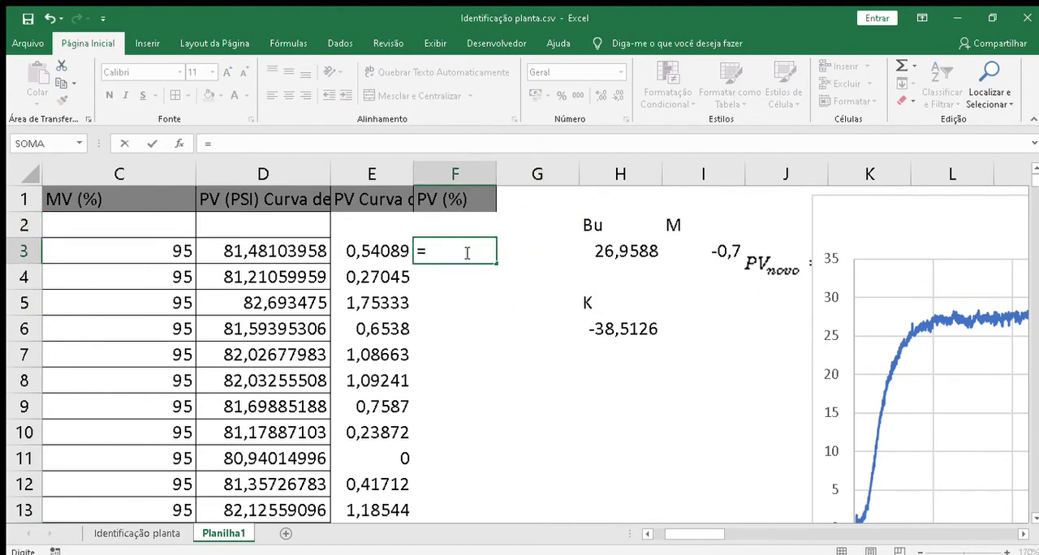
{"action": "type", "text": "maior"}
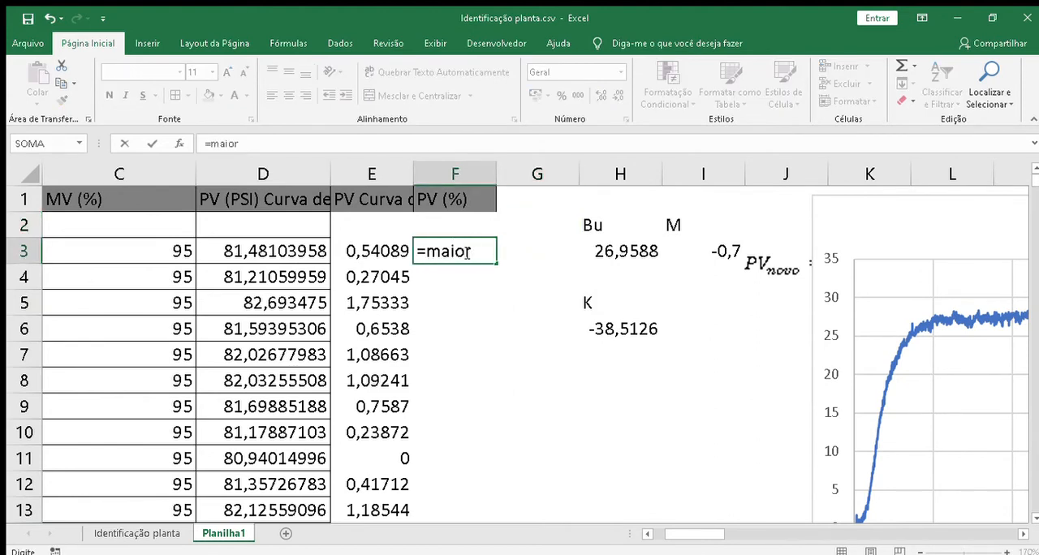
{"action": "type", "text": "("}
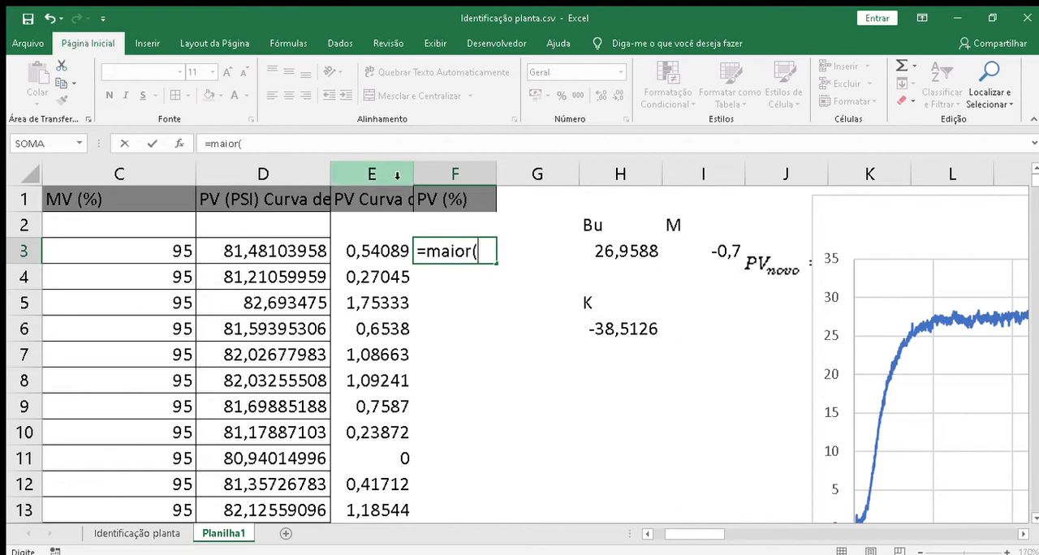
{"action": "left_click", "coordinate": [395, 177]}
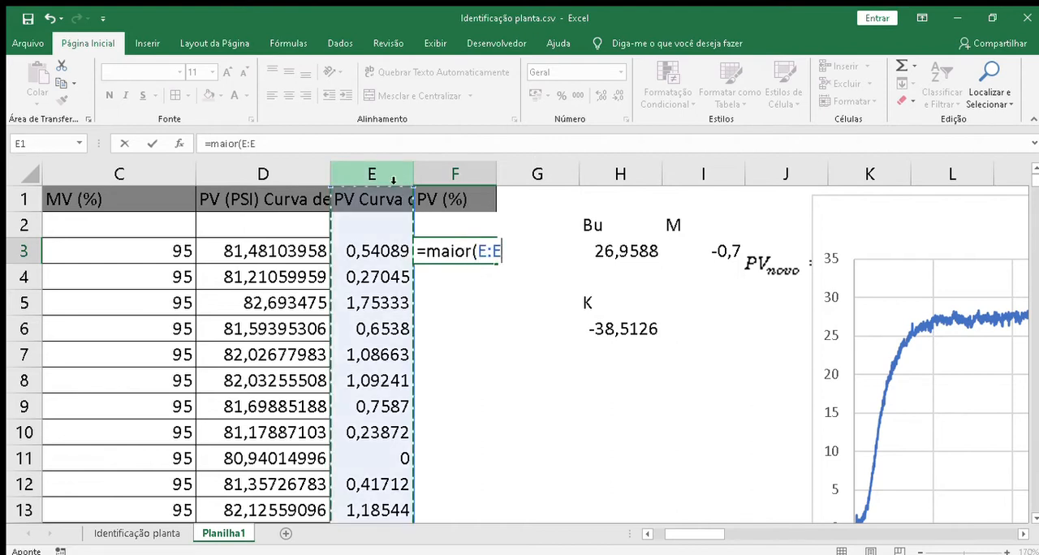
{"action": "type", "text": "/"}
{"action": "key", "text": "BackSpace"}
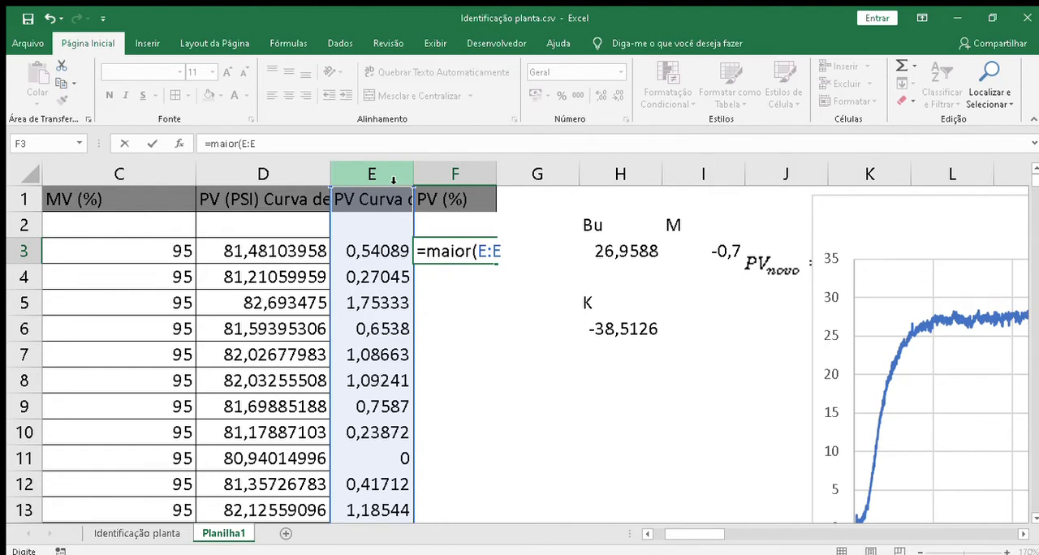
{"action": "type", "text": ";1)"}
{"action": "key", "text": "Return"}
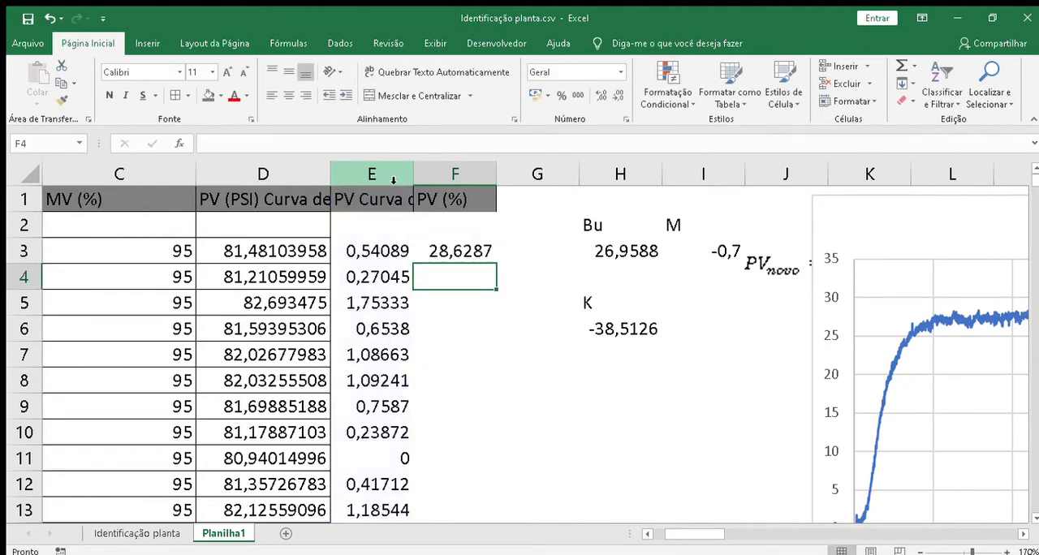
Step: Enter 100 in cell G3 beside the maximum PV value
{"action": "left_click", "coordinate": [531, 252]}
{"action": "type", "text": "100"}
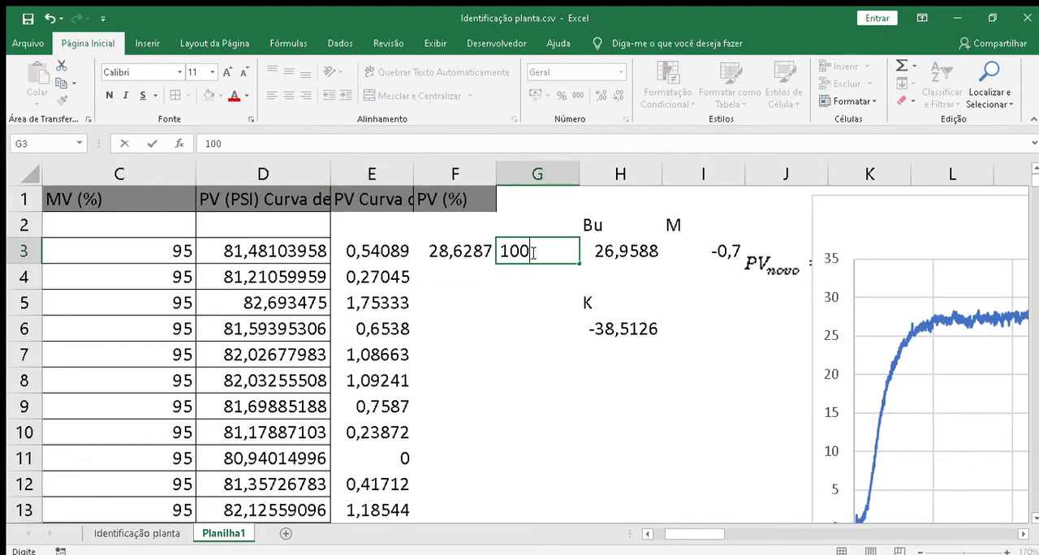
{"action": "key", "text": "Return"}
{"action": "key", "text": "Left"}
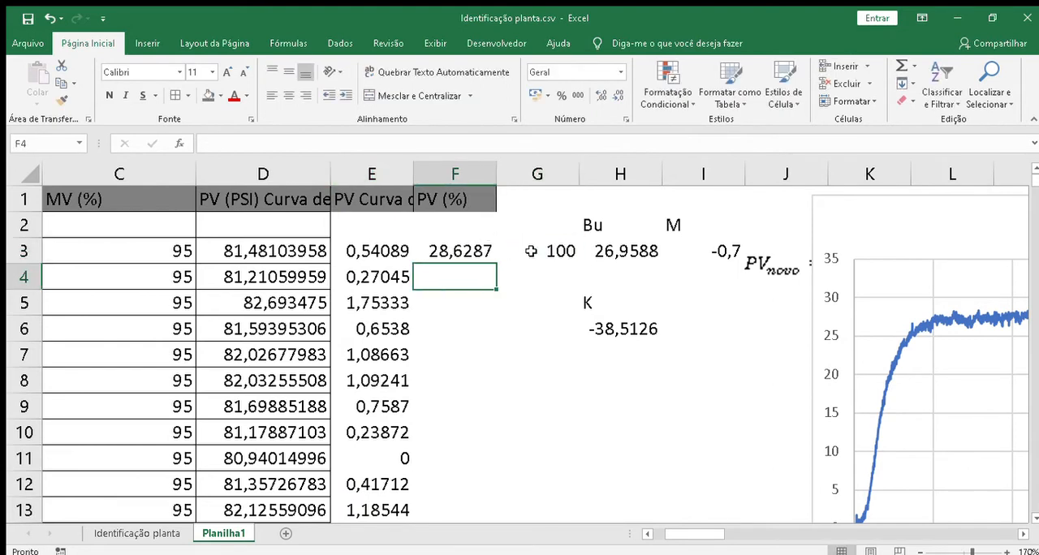
Step: Clear the trial maximum formula from cell F3
{"action": "left_click", "coordinate": [392, 248]}
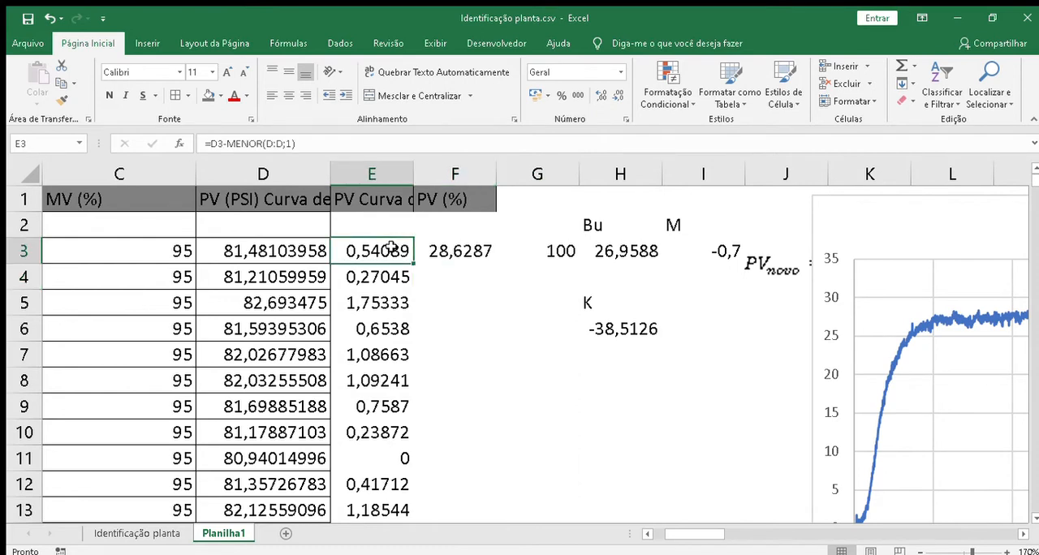
{"action": "left_click", "coordinate": [437, 251]}
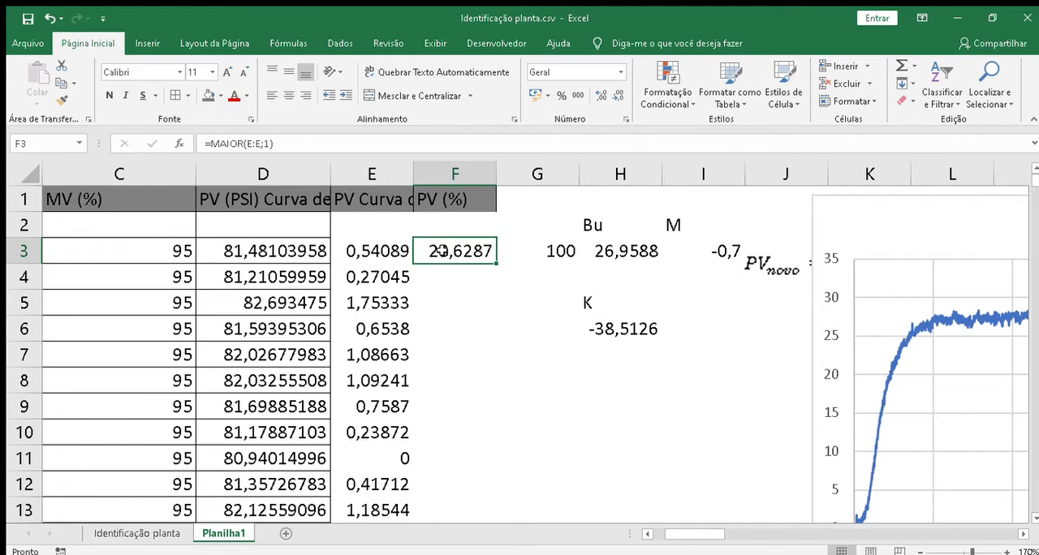
{"action": "key", "text": "Right"}
{"action": "key", "text": "Left"}
{"action": "key", "text": "shift+Right"}
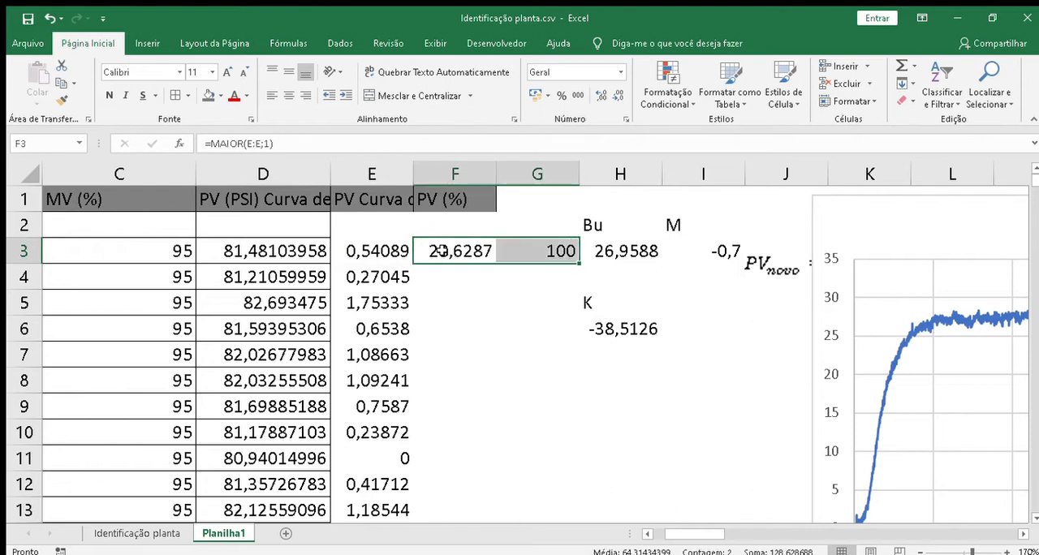
{"action": "key", "text": "F2"}
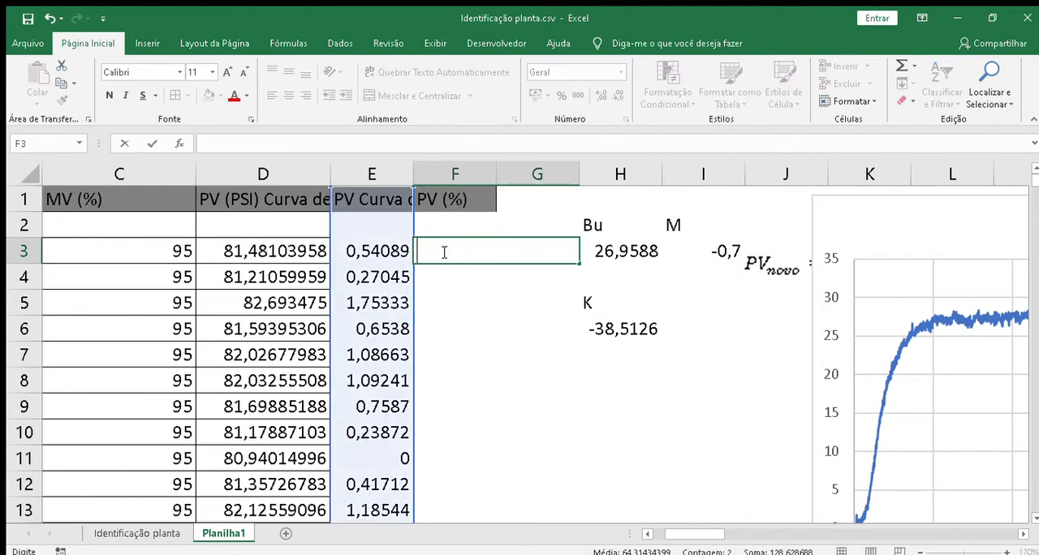
{"action": "left_click", "coordinate": [475, 304]}
{"action": "left_click", "coordinate": [463, 256]}
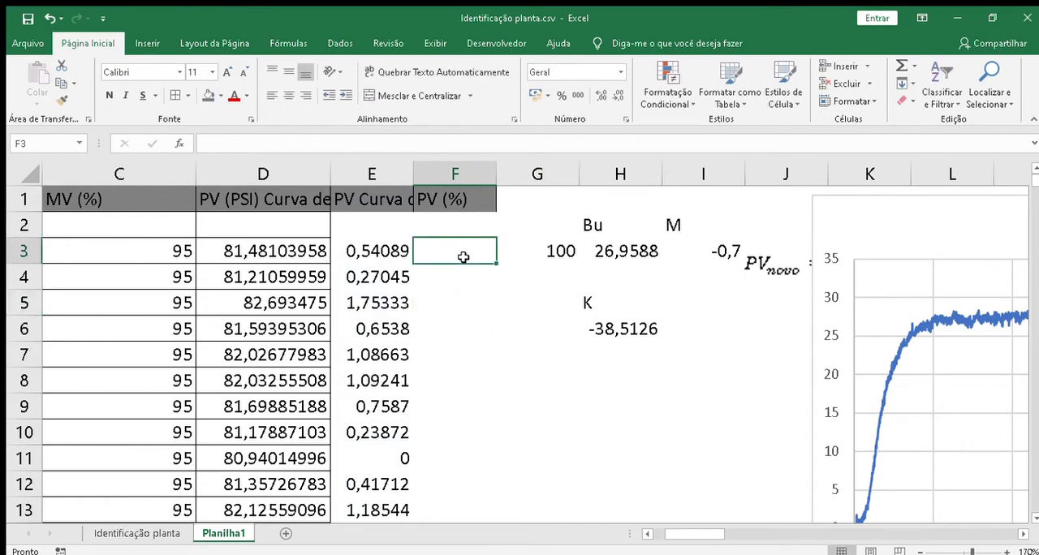
Step: Convert the shifted PV in E3 to a percentage of its maximum by entering =E3*100/MAIOR(E:E;1) in F3
{"action": "type", "text": "="}
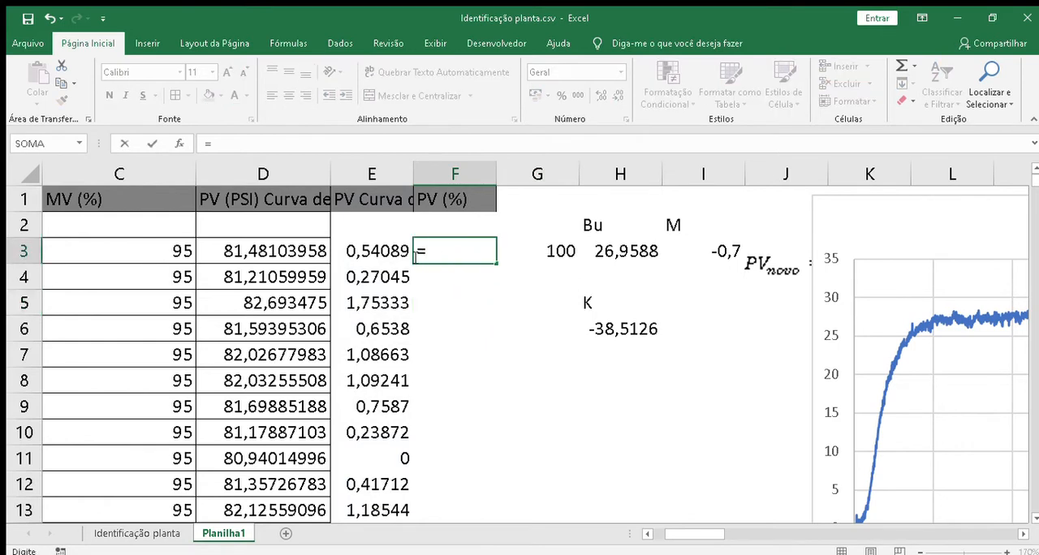
{"action": "left_click", "coordinate": [380, 252]}
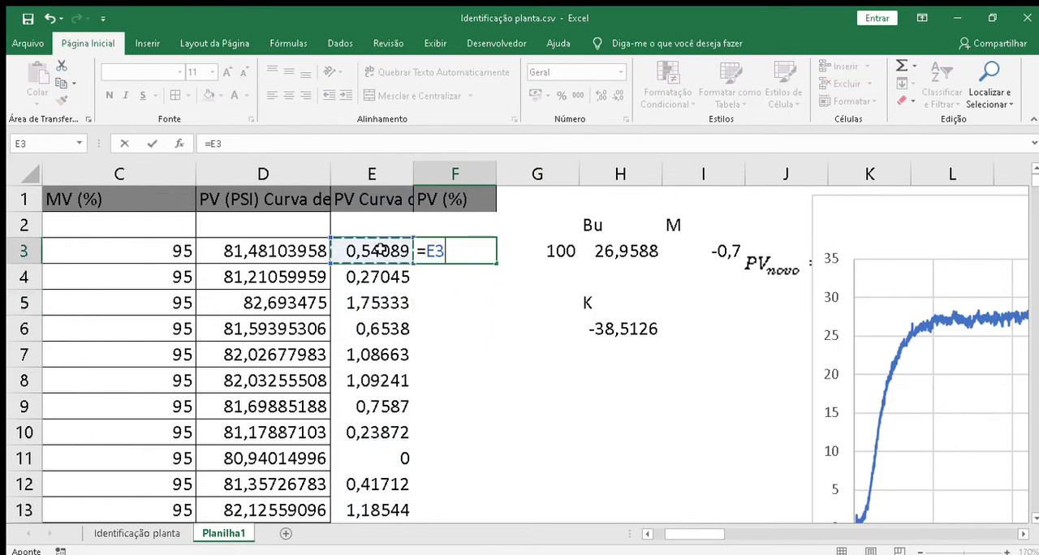
{"action": "type", "text": "*10"}
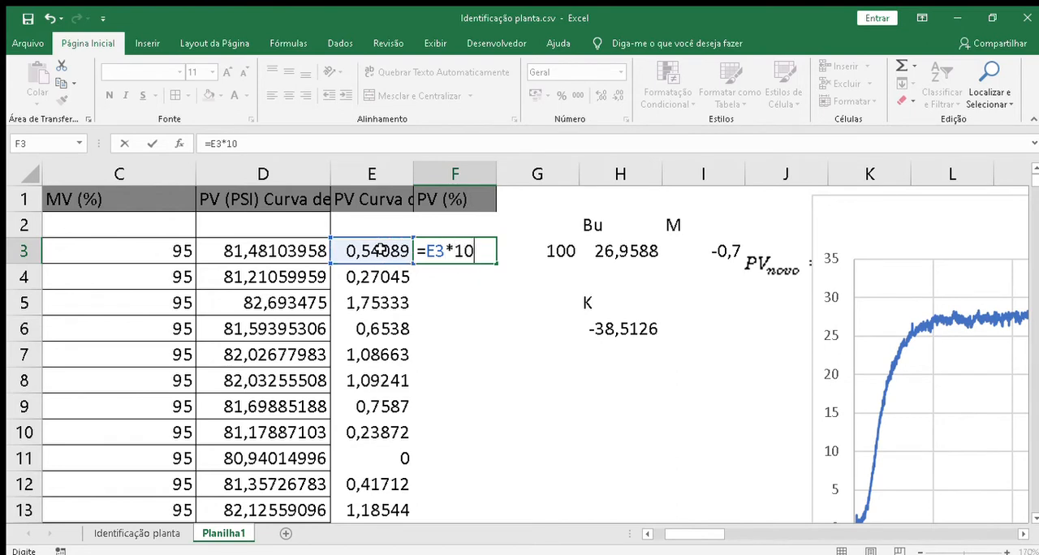
{"action": "type", "text": "0/"}
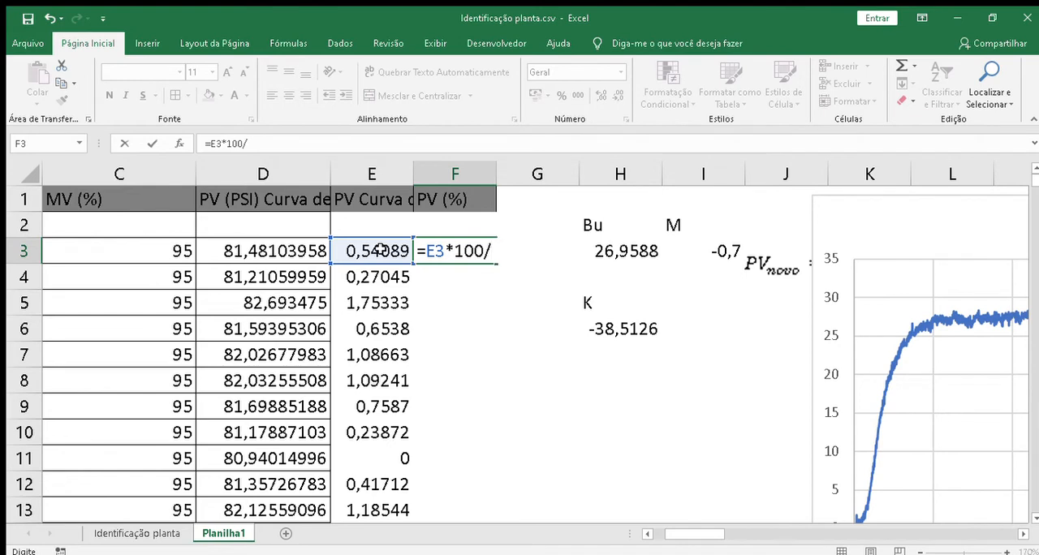
{"action": "type", "text": "maior("}
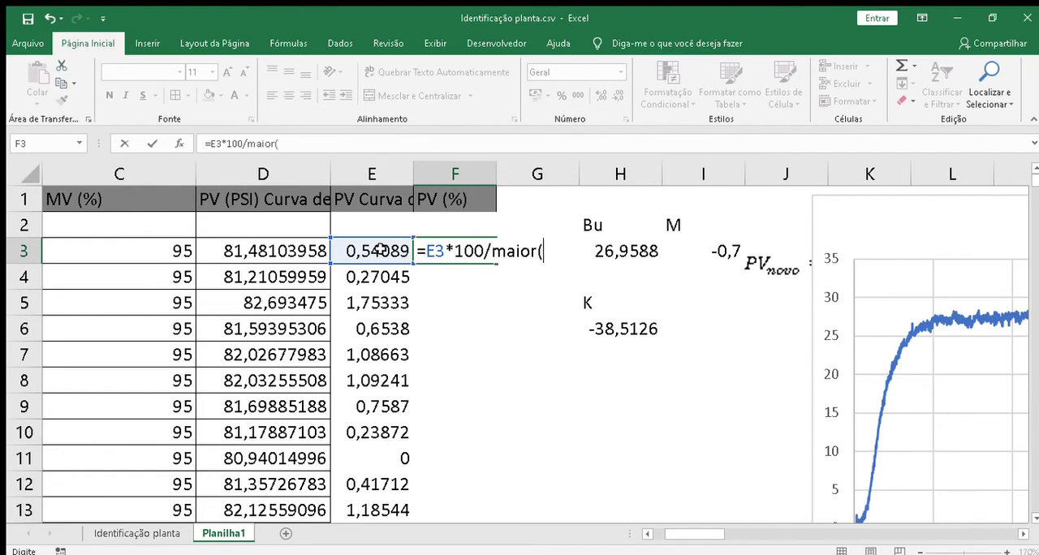
{"action": "left_click", "coordinate": [367, 175]}
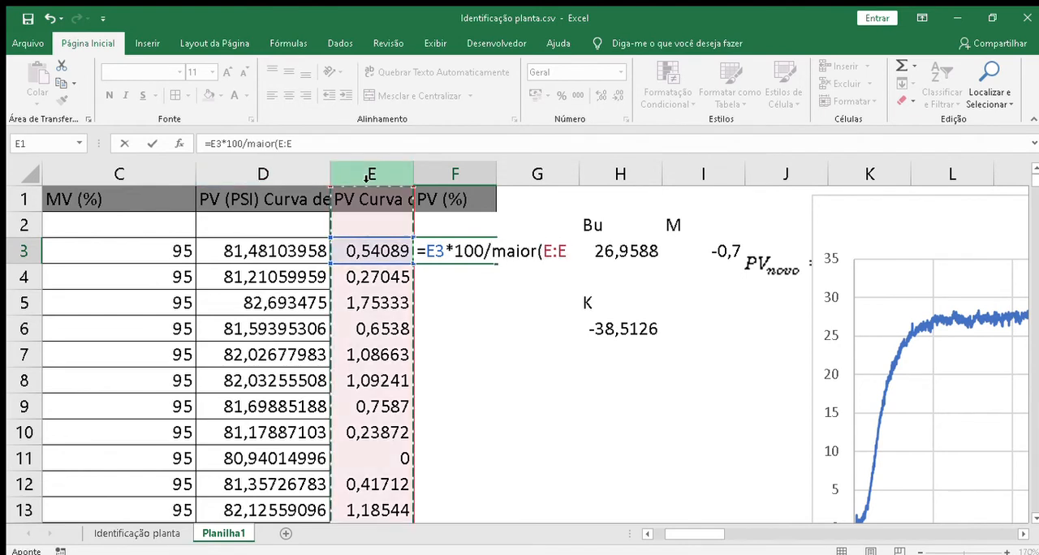
{"action": "type", "text": ";1"}
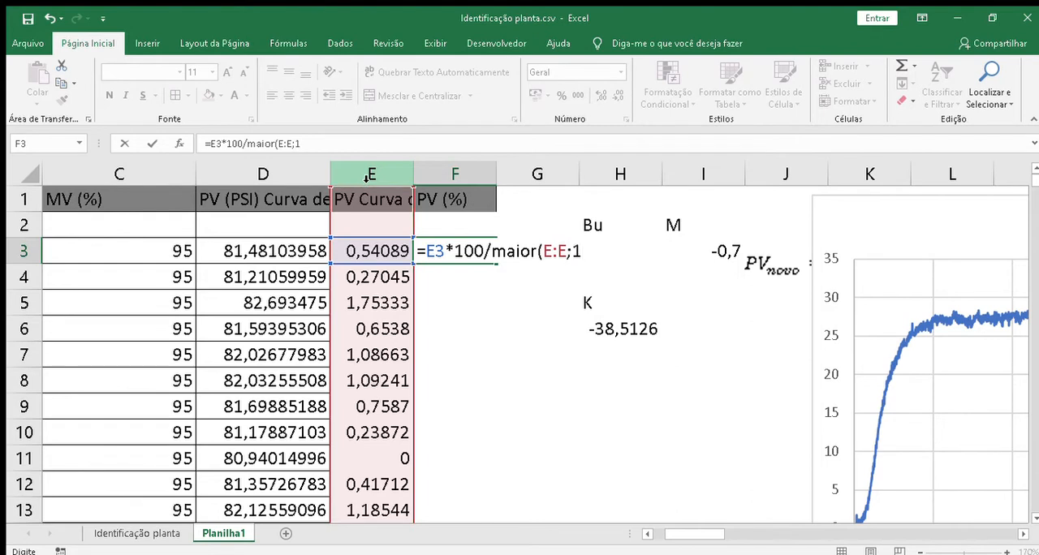
{"action": "type", "text": ")"}
{"action": "key", "text": "Return"}
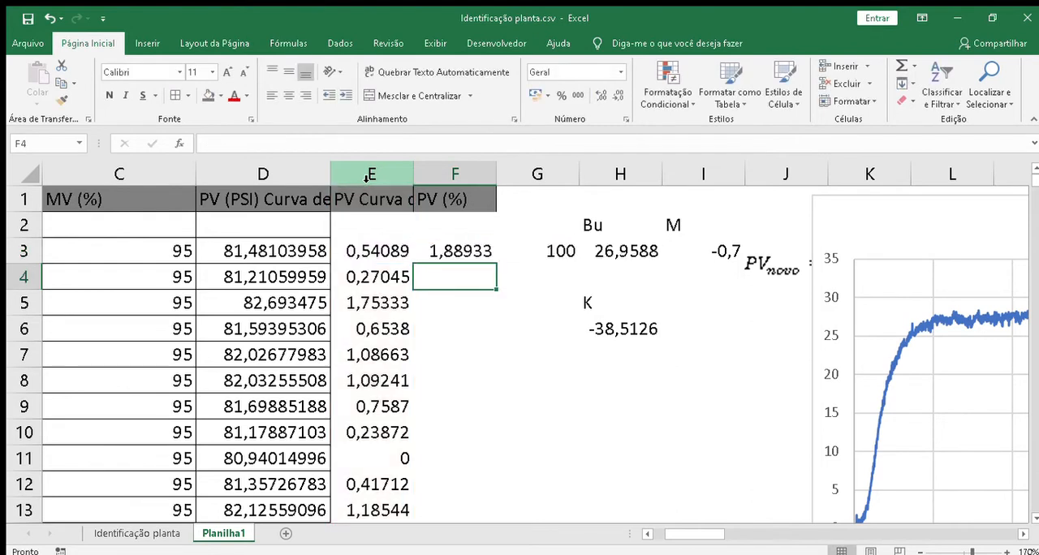
Step: Fill the percentage formula from F3 down column F to the end of the data
{"action": "left_click", "coordinate": [382, 250]}
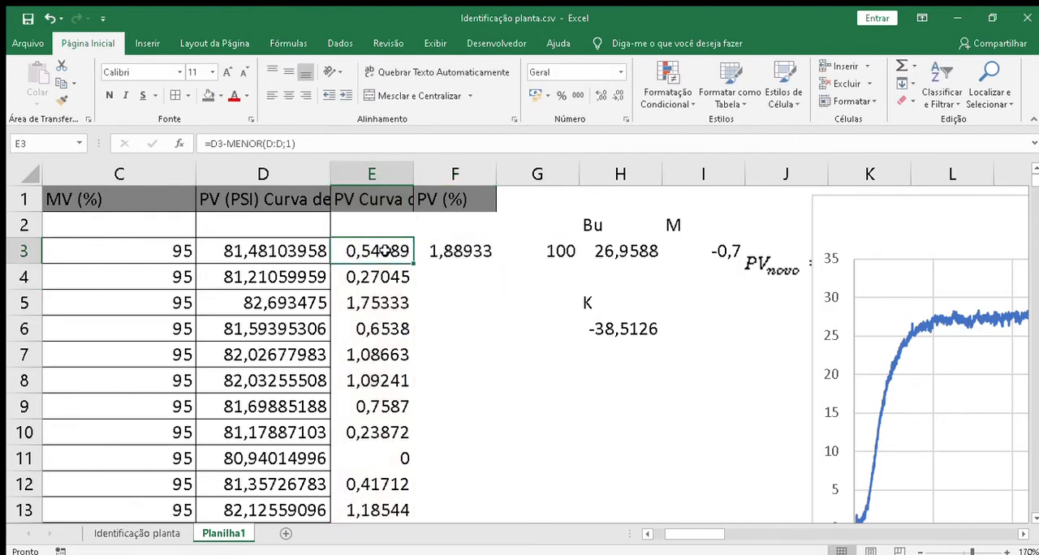
{"action": "left_click", "coordinate": [451, 249]}
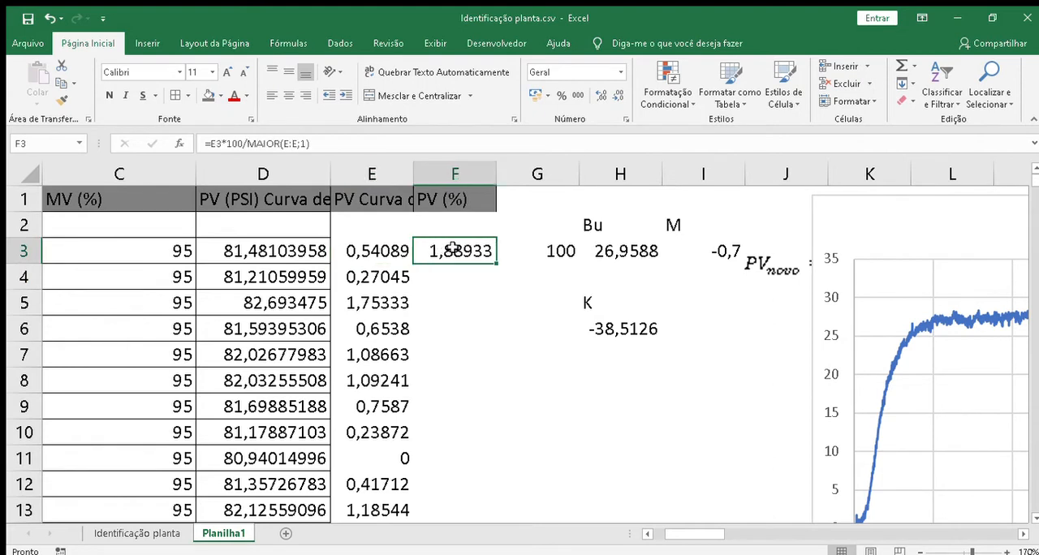
{"action": "double_click", "coordinate": [495, 263]}
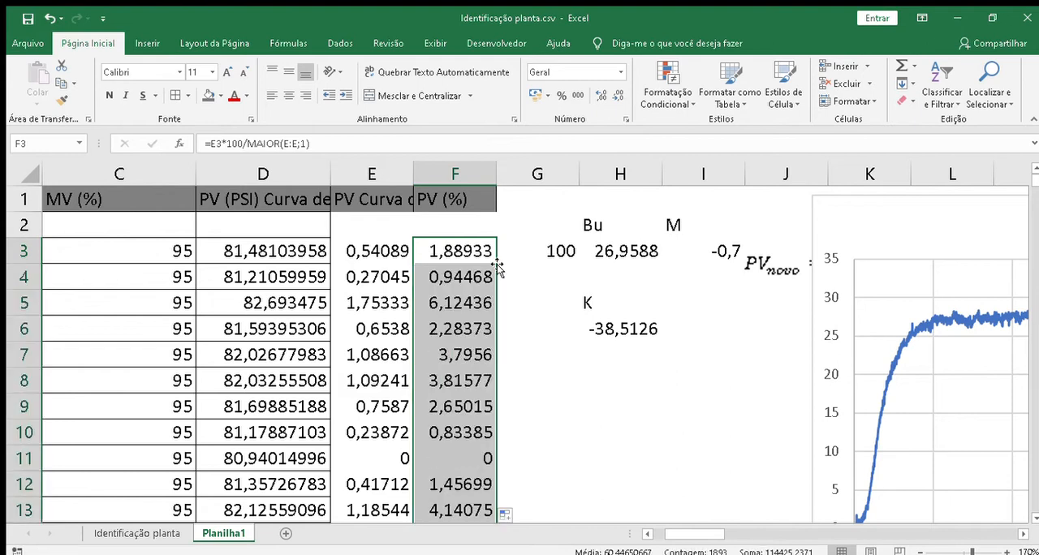
Step: Compare the shifted PV values in column E with their PV (%) values in column F for rows 5 to 8
{"action": "left_click", "coordinate": [382, 299]}
{"action": "left_click", "coordinate": [423, 304]}
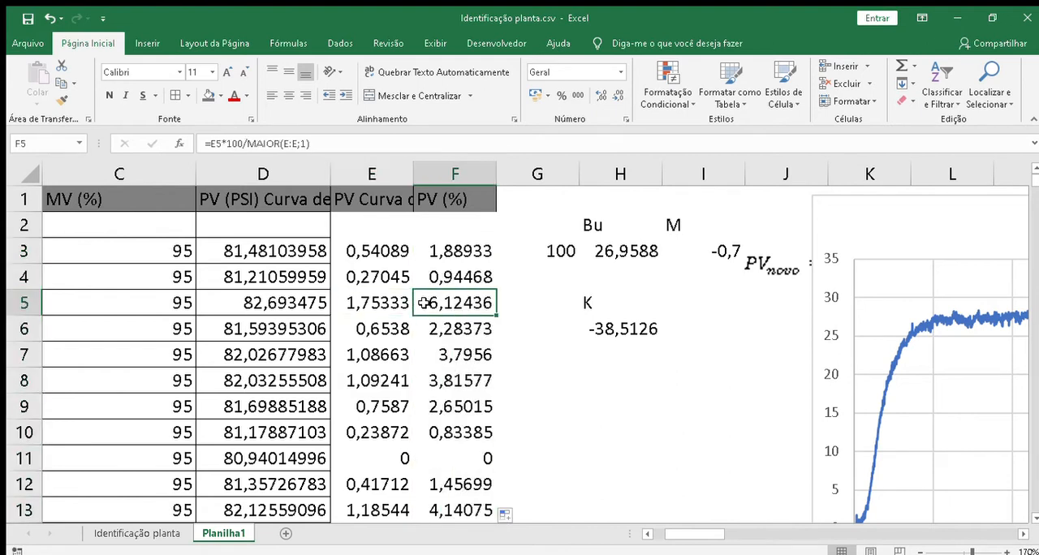
{"action": "left_click", "coordinate": [393, 325]}
{"action": "left_click", "coordinate": [438, 328]}
{"action": "left_click", "coordinate": [394, 356]}
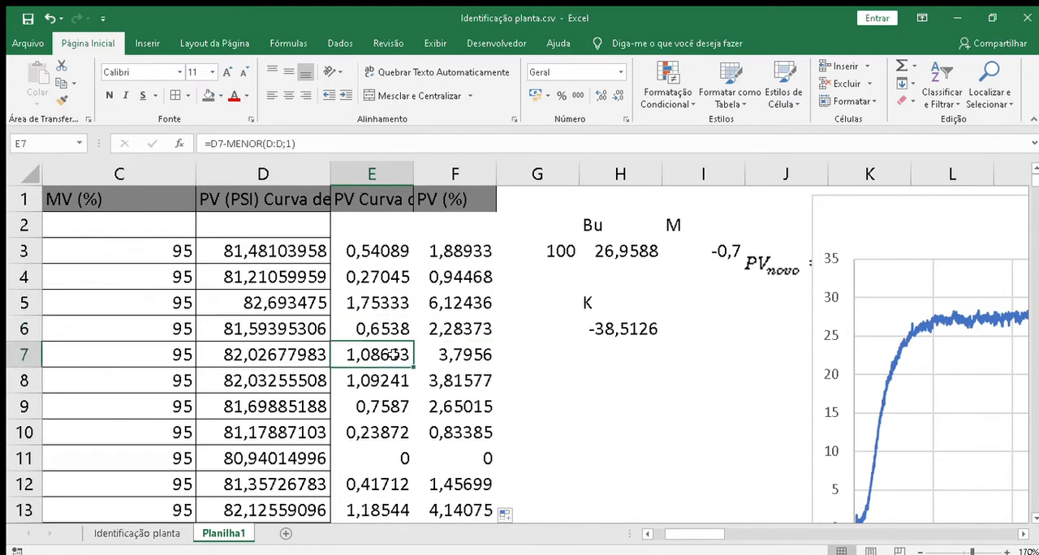
{"action": "left_click", "coordinate": [449, 357]}
{"action": "left_click", "coordinate": [389, 386]}
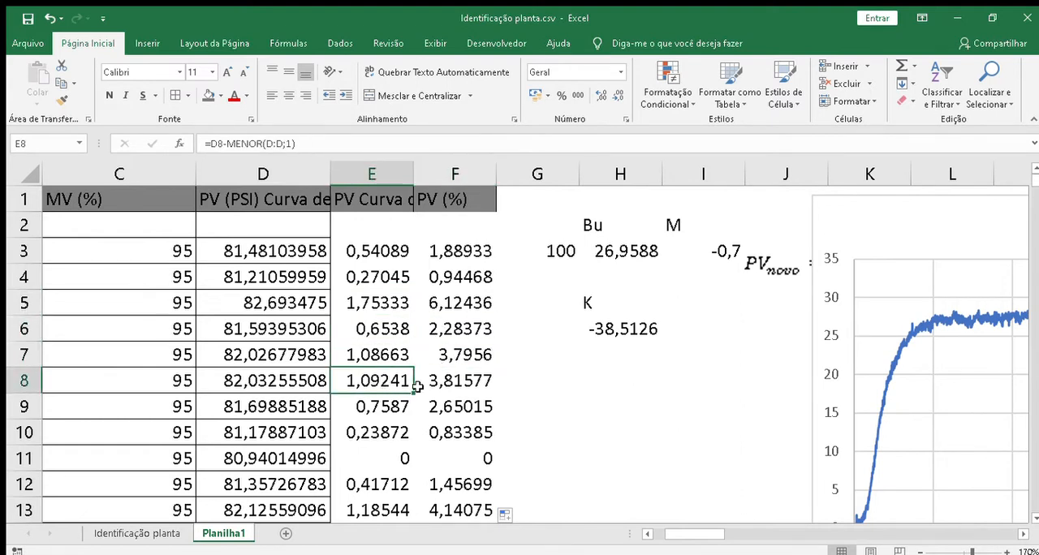
{"action": "left_click", "coordinate": [447, 387]}
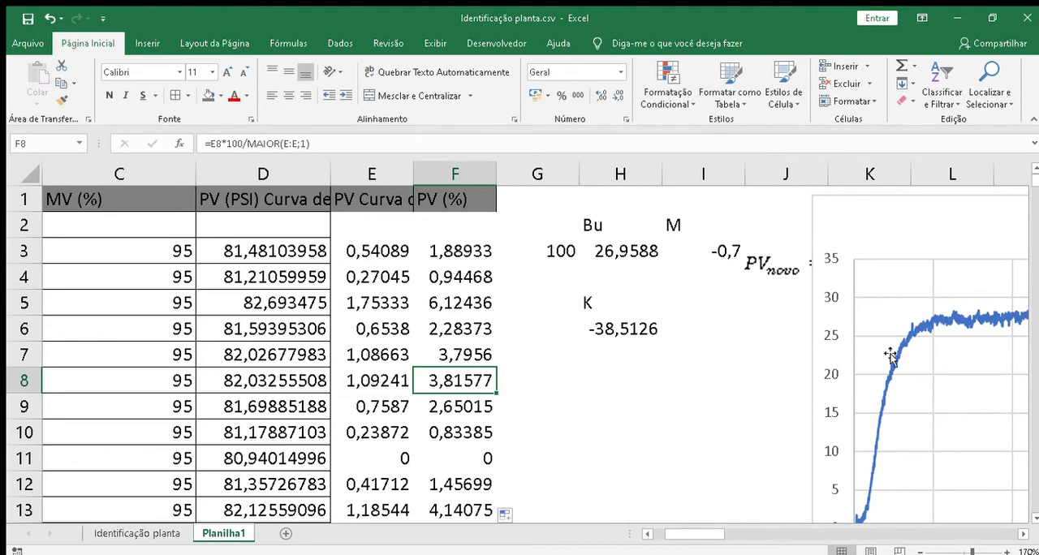
Step: Examine the reaction curve and how the PV (%) values in column F evolve through the data
{"action": "left_click", "coordinate": [956, 321]}
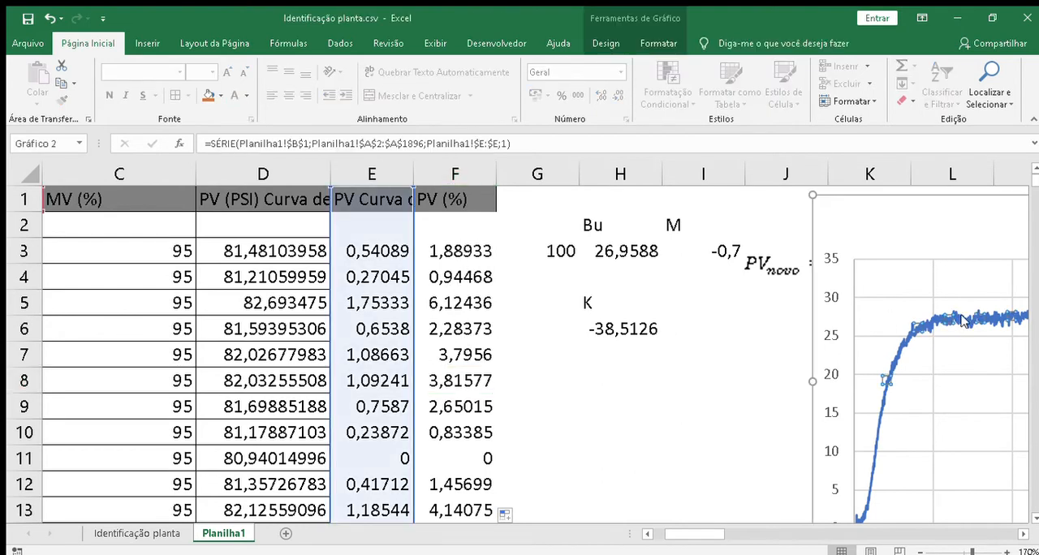
{"action": "left_click", "coordinate": [460, 433]}
{"action": "key", "text": "Page_Down"}
{"action": "key", "text": "Page_Down"}
{"action": "key", "text": "Page_Down"}
{"action": "key", "text": "Page_Down"}
{"action": "key", "text": "Page_Down"}
{"action": "key", "text": "Page_Down"}
{"action": "key", "text": "Page_Down"}
{"action": "key", "text": "Page_Down"}
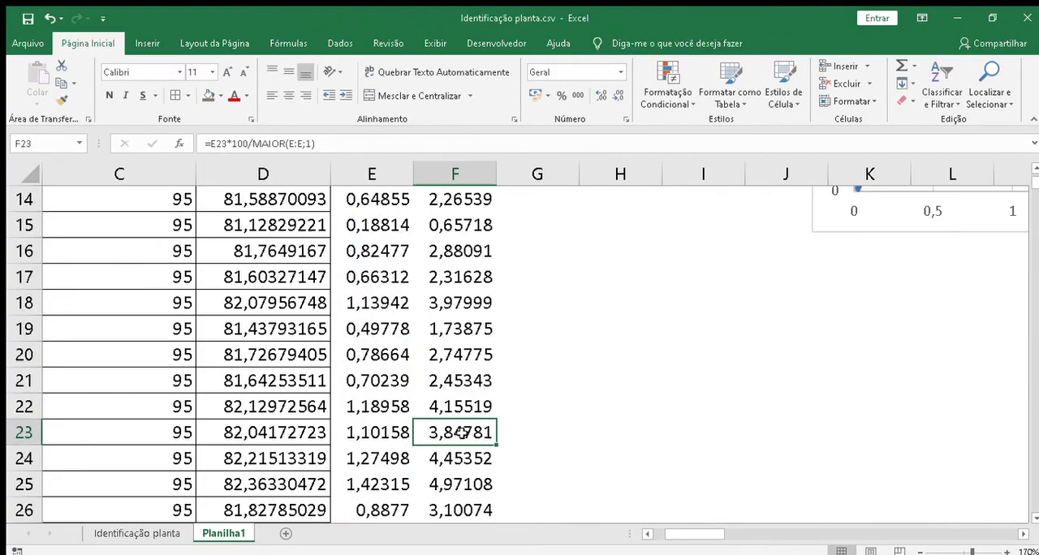
{"action": "key", "text": "Page_Down"}
{"action": "key", "text": "Page_Down"}
{"action": "key", "text": "Page_Down"}
{"action": "key", "text": "Page_Down"}
{"action": "key", "text": "Page_Down"}
{"action": "key", "text": "Page_Down"}
{"action": "key", "text": "Page_Down"}
{"action": "key", "text": "Page_Down"}
{"action": "key", "text": "Page_Down"}
{"action": "key", "text": "Page_Down"}
{"action": "key", "text": "Page_Down"}
{"action": "key", "text": "Page_Down"}
{"action": "key", "text": "Page_Down"}
{"action": "key", "text": "Page_Down"}
{"action": "key", "text": "Page_Down"}
{"action": "key", "text": "Page_Down"}
{"action": "key", "text": "Page_Down"}
{"action": "key", "text": "Page_Down"}
{"action": "key", "text": "Page_Down"}
{"action": "key", "text": "Page_Down"}
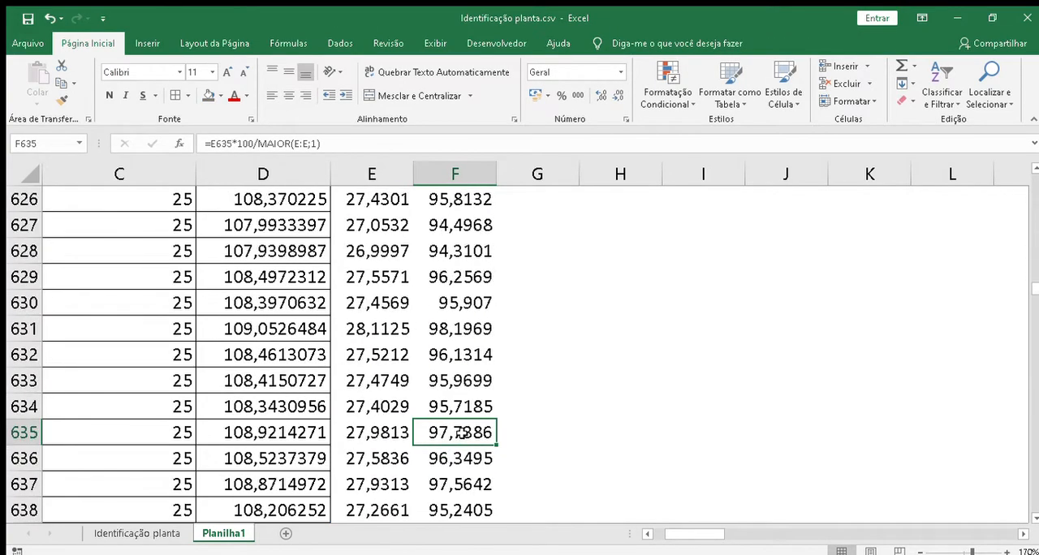
{"action": "key", "text": "Page_Down"}
{"action": "key", "text": "Page_Down"}
{"action": "key", "text": "Page_Down"}
{"action": "key", "text": "Page_Down"}
{"action": "key", "text": "Page_Down"}
{"action": "key", "text": "Page_Down"}
{"action": "key", "text": "Page_Down"}
{"action": "key", "text": "Page_Down"}
{"action": "key", "text": "Page_Down"}
{"action": "key", "text": "Page_Down"}
{"action": "key", "text": "Page_Down"}
{"action": "key", "text": "Page_Down"}
{"action": "key", "text": "Page_Down"}
{"action": "key", "text": "Page_Down"}
{"action": "key", "text": "Page_Down"}
{"action": "key", "text": "Page_Down"}
{"action": "key", "text": "Page_Down"}
{"action": "key", "text": "Page_Down"}
{"action": "key", "text": "Page_Down"}
{"action": "key", "text": "Page_Down"}
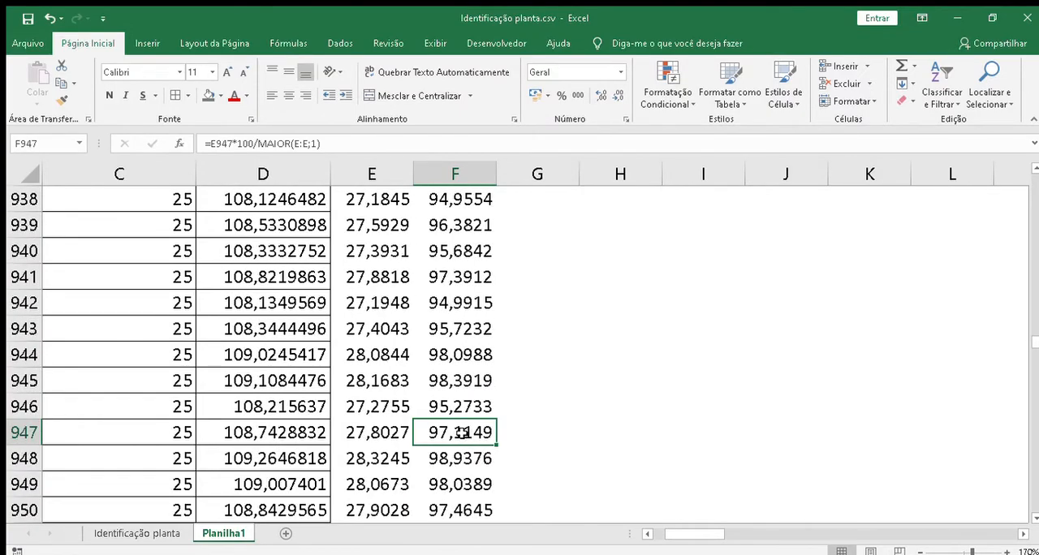
{"action": "key", "text": "Page_Up"}
{"action": "key", "text": "Page_Up"}
{"action": "key", "text": "Page_Up"}
{"action": "key", "text": "Page_Up"}
{"action": "key", "text": "Page_Up"}
{"action": "key", "text": "Page_Up"}
{"action": "key", "text": "Page_Up"}
{"action": "key", "text": "Page_Up"}
{"action": "key", "text": "Page_Up"}
{"action": "key", "text": "Page_Up"}
{"action": "key", "text": "Page_Up"}
{"action": "key", "text": "Page_Up"}
{"action": "key", "text": "Page_Up"}
{"action": "key", "text": "Page_Up"}
{"action": "key", "text": "Page_Up"}
{"action": "key", "text": "Page_Up"}
{"action": "key", "text": "Page_Up"}
{"action": "key", "text": "Page_Up"}
{"action": "key", "text": "Page_Up"}
{"action": "key", "text": "Page_Up"}
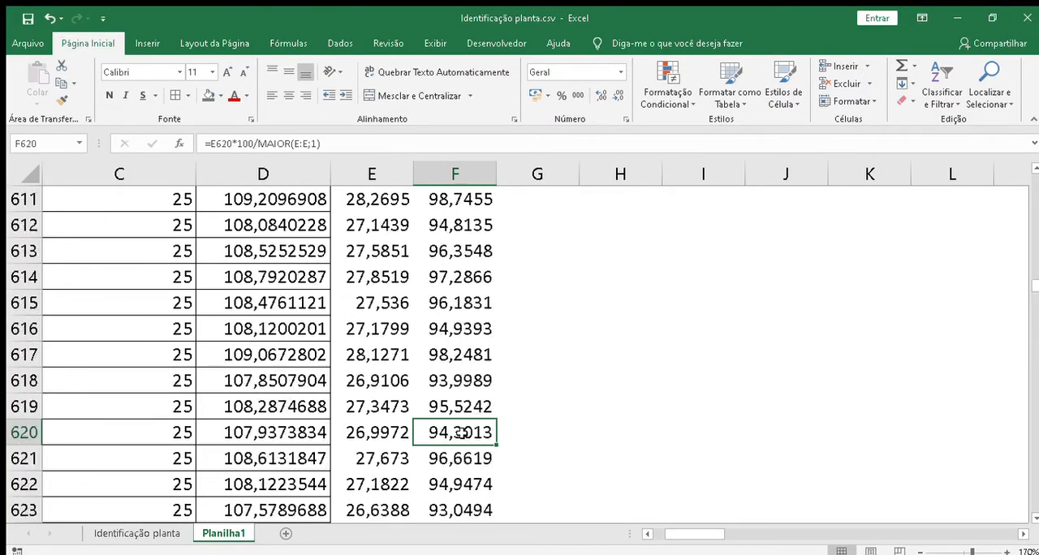
{"action": "key", "text": "Page_Up"}
{"action": "key", "text": "Page_Up"}
{"action": "key", "text": "Page_Up"}
{"action": "key", "text": "Page_Up"}
{"action": "key", "text": "Page_Up"}
{"action": "key", "text": "Page_Up"}
{"action": "key", "text": "Page_Up"}
{"action": "key", "text": "Page_Up"}
{"action": "key", "text": "Page_Up"}
{"action": "key", "text": "Page_Up"}
{"action": "key", "text": "Page_Up"}
{"action": "key", "text": "Page_Up"}
{"action": "key", "text": "Page_Up"}
{"action": "key", "text": "Page_Up"}
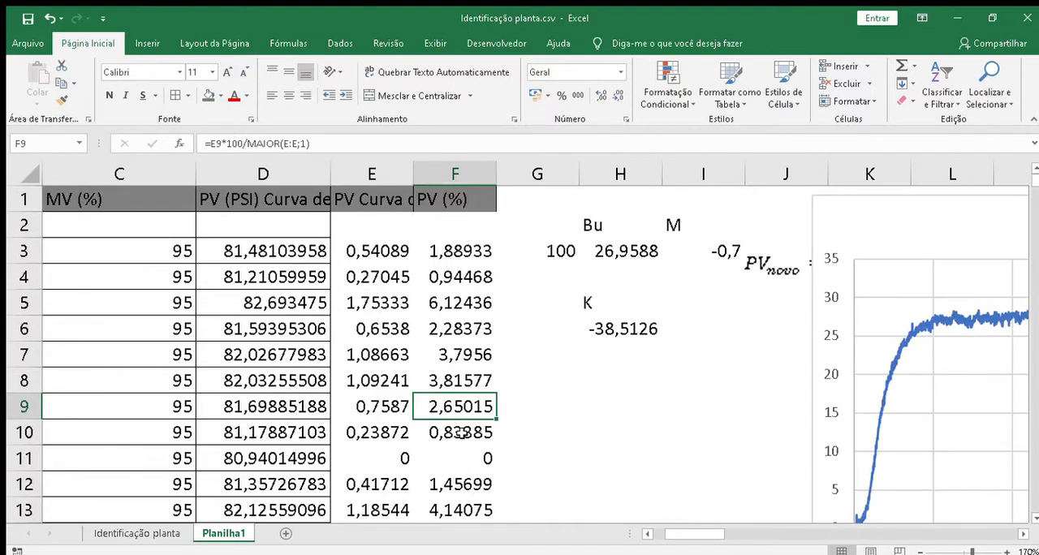
Step: Label cell H8 as t1 below the gain K result
{"action": "left_click", "coordinate": [586, 364]}
{"action": "key", "text": "Return"}
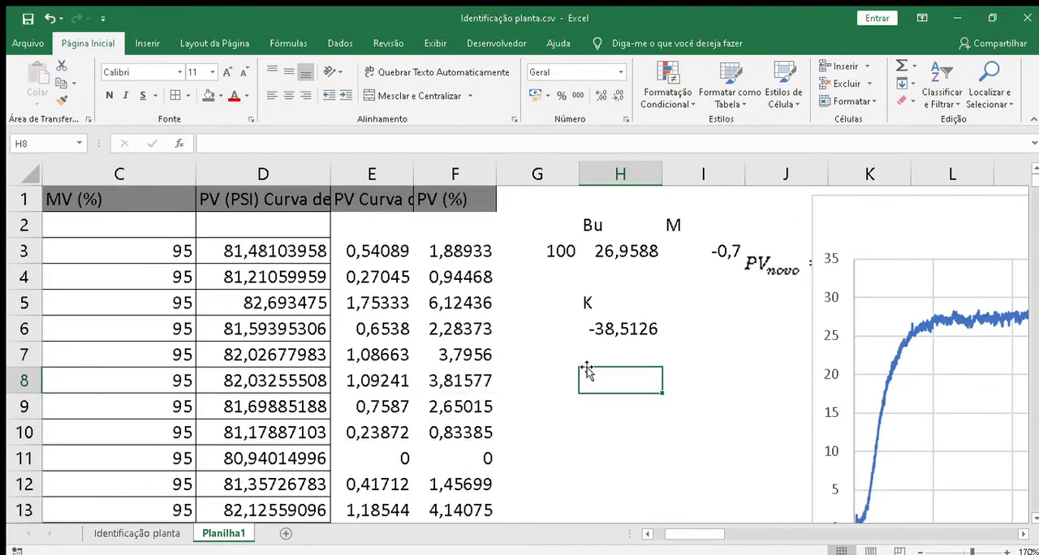
{"action": "type", "text": "t1"}
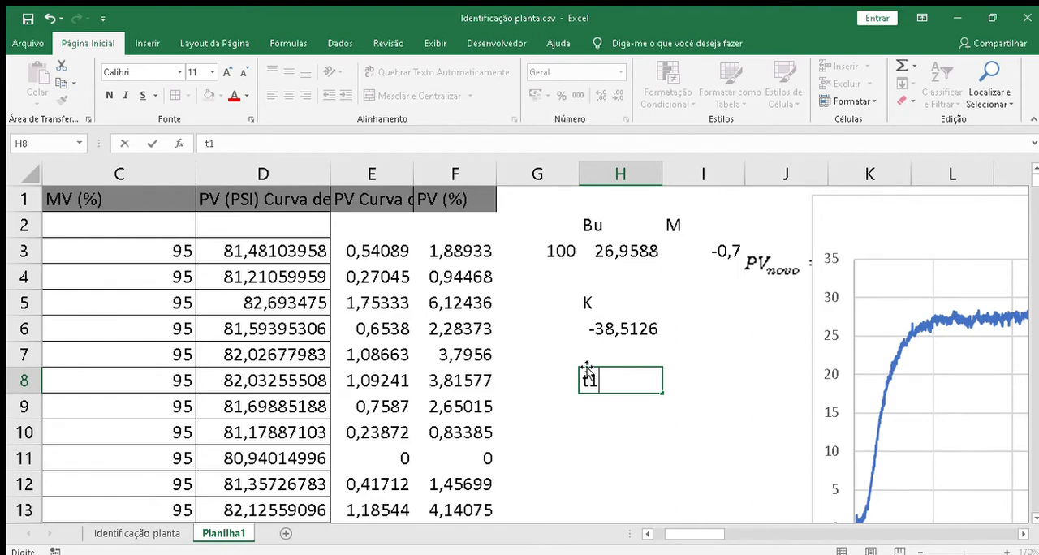
{"action": "key", "text": "Return"}
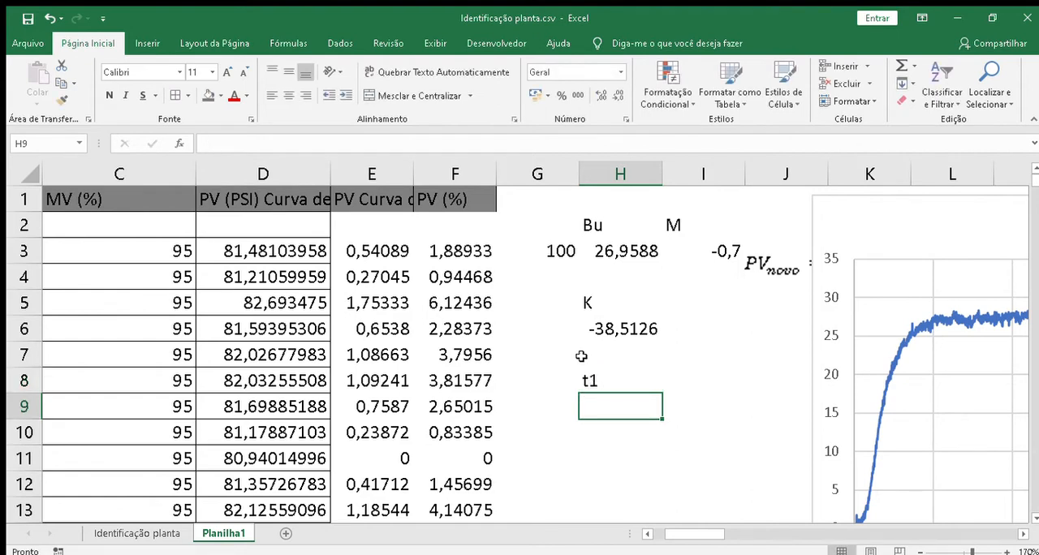
Step: Find the row in the PV (%) column whose value is closest to 35,3%
{"action": "left_click", "coordinate": [456, 181]}
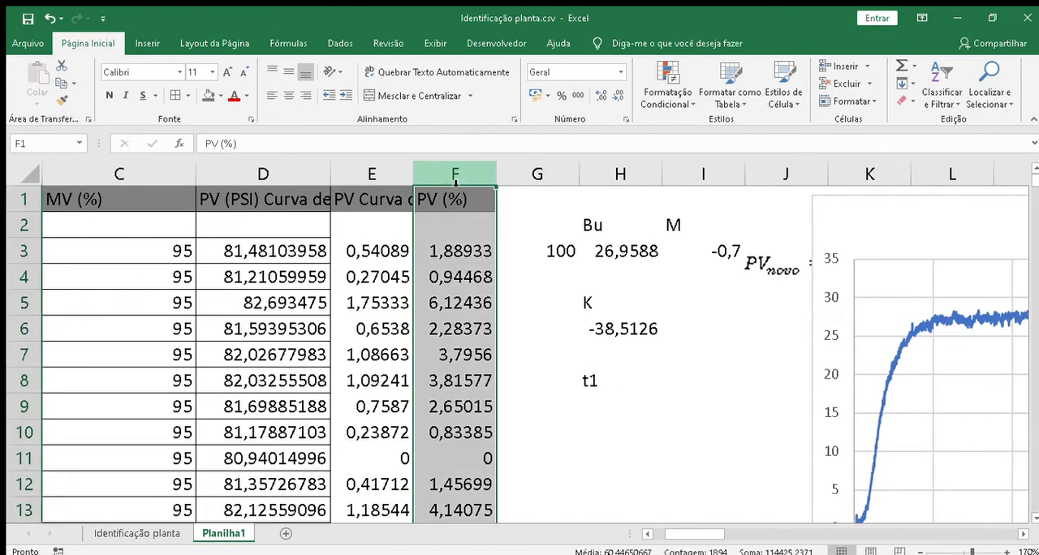
{"action": "left_click", "coordinate": [457, 422]}
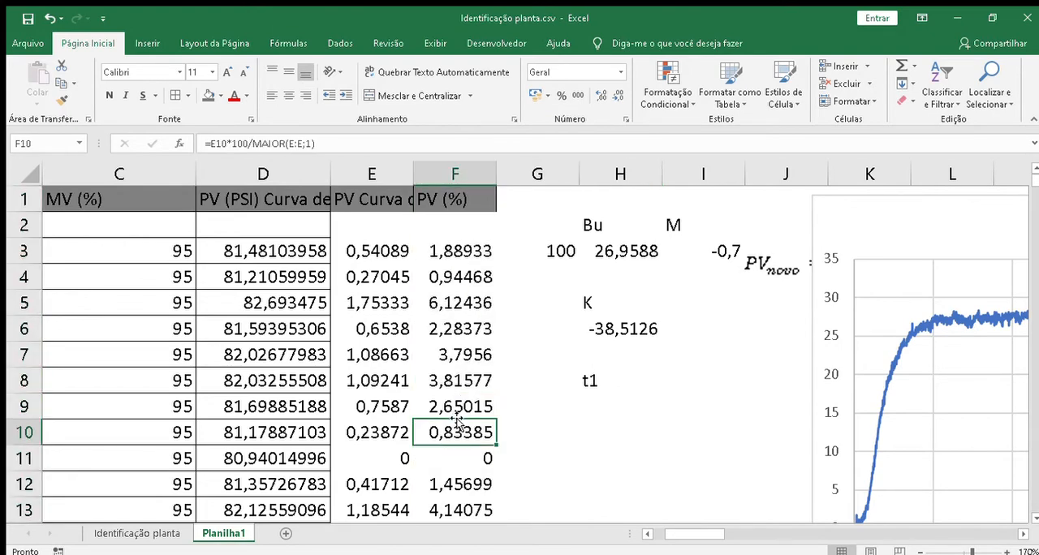
{"action": "key", "text": "Down"}
{"action": "key", "text": "Down"}
{"action": "key", "text": "Down"}
{"action": "key", "text": "Down"}
{"action": "key", "text": "Down"}
{"action": "key", "text": "Down"}
{"action": "key", "text": "Down"}
{"action": "key", "text": "Down"}
{"action": "key", "text": "Down"}
{"action": "key", "text": "Down"}
{"action": "key", "text": "Down"}
{"action": "key", "text": "Down"}
{"action": "key", "text": "Down"}
{"action": "key", "text": "Down"}
{"action": "key", "text": "Down"}
{"action": "key", "text": "Down"}
{"action": "key", "text": "Down"}
{"action": "key", "text": "Down"}
{"action": "key", "text": "Down"}
{"action": "key", "text": "Down"}
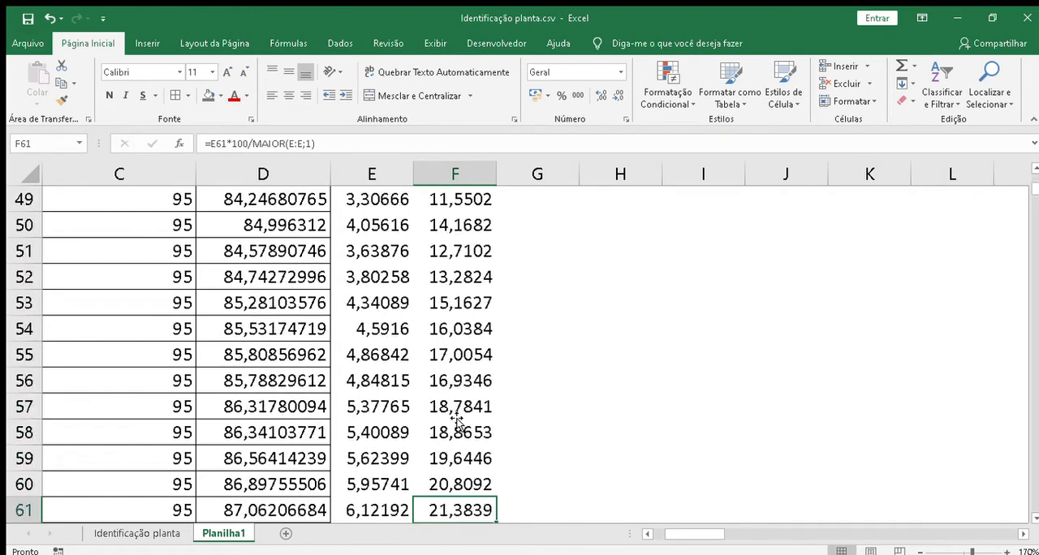
{"action": "key", "text": "Down"}
{"action": "key", "text": "Down"}
{"action": "key", "text": "Down"}
{"action": "key", "text": "Down"}
{"action": "key", "text": "Down"}
{"action": "key", "text": "Down"}
{"action": "key", "text": "Down"}
{"action": "key", "text": "Down"}
{"action": "key", "text": "Down"}
{"action": "key", "text": "Down"}
{"action": "key", "text": "Down"}
{"action": "key", "text": "Down"}
{"action": "key", "text": "Down"}
{"action": "key", "text": "Down"}
{"action": "key", "text": "Down"}
{"action": "key", "text": "Down"}
{"action": "key", "text": "Down"}
{"action": "key", "text": "Down"}
{"action": "key", "text": "Down"}
{"action": "key", "text": "Down"}
{"action": "key", "text": "Up"}
{"action": "key", "text": "Up"}
{"action": "key", "text": "Up"}
{"action": "key", "text": "Up"}
{"action": "key", "text": "Up"}
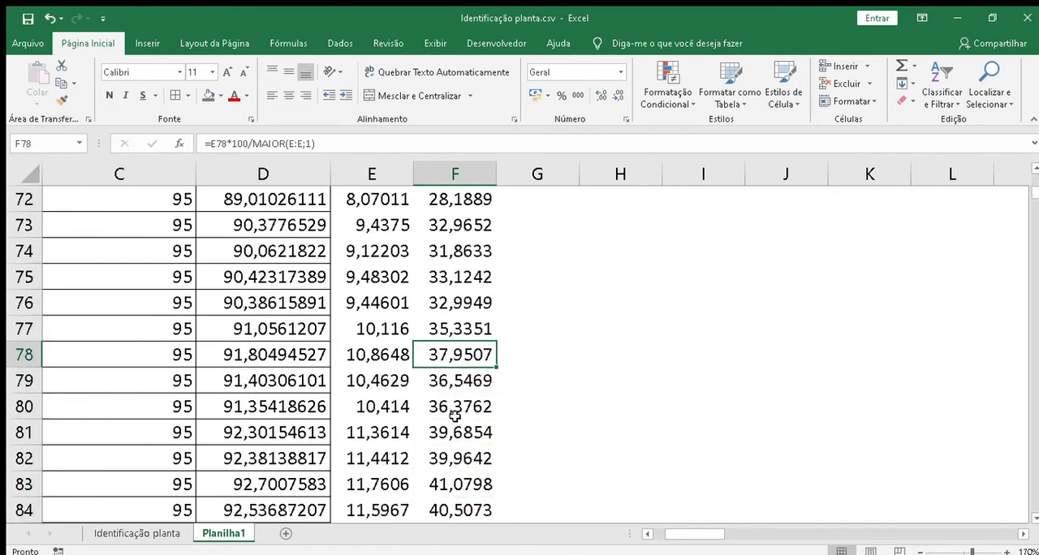
{"action": "key", "text": "Up"}
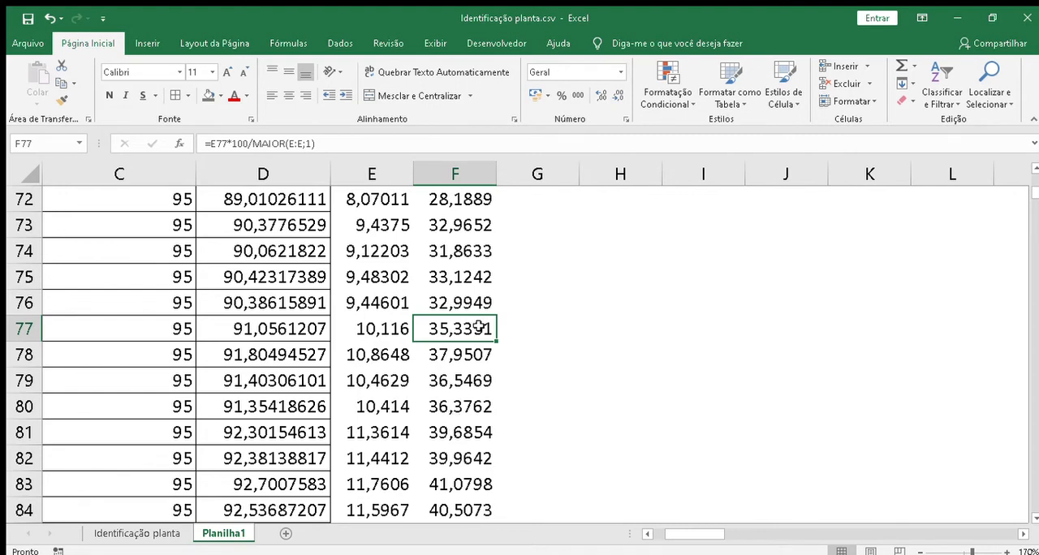
Step: Copy the Tempo value in A77, on the row where PV is about 35,3%
{"action": "key", "text": "Left"}
{"action": "key", "text": "Left"}
{"action": "key", "text": "Left"}
{"action": "key", "text": "Left"}
{"action": "key", "text": "Left"}
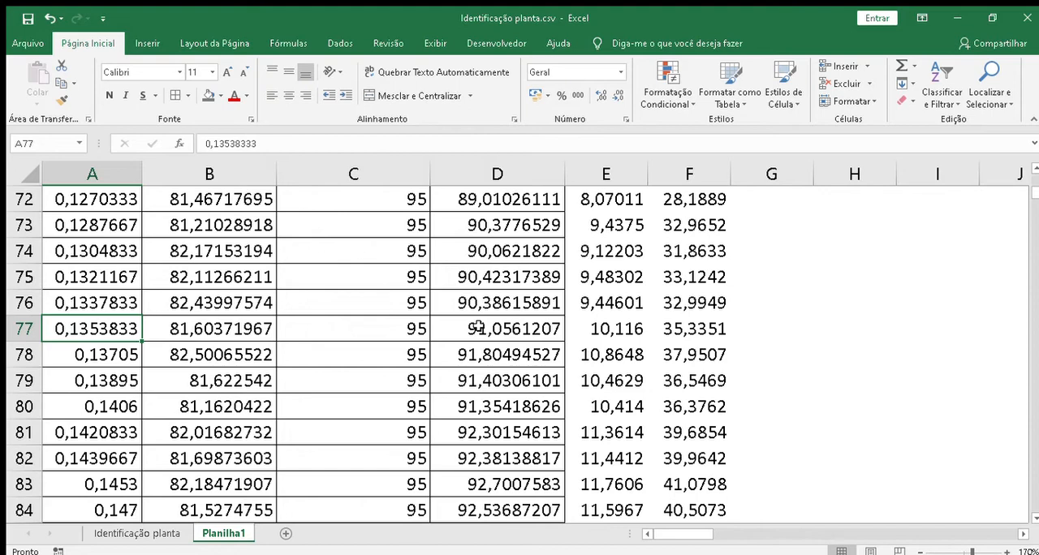
{"action": "key", "text": "Right"}
{"action": "key", "text": "Right"}
{"action": "key", "text": "Right"}
{"action": "key", "text": "Right"}
{"action": "key", "text": "Right"}
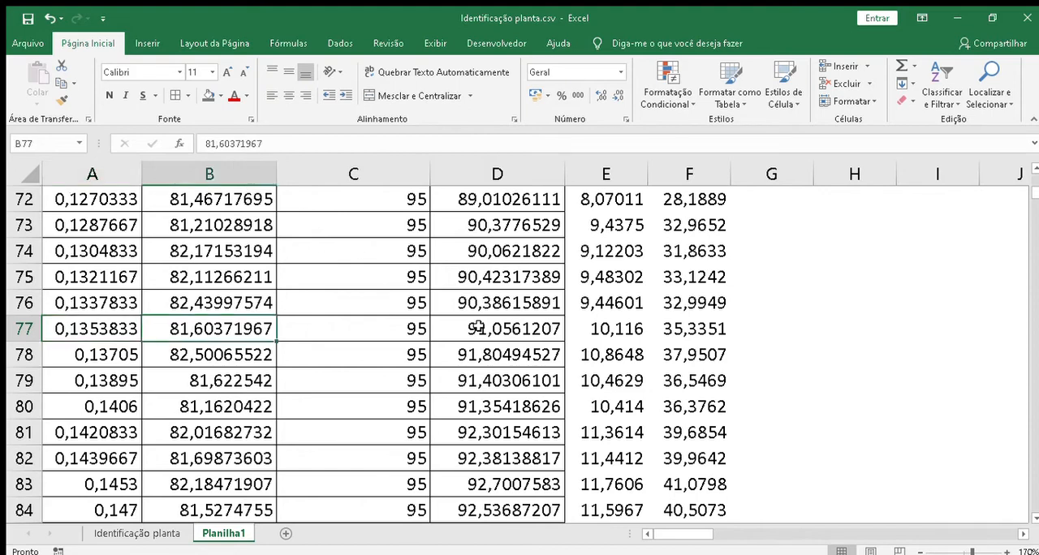
{"action": "left_click", "coordinate": [478, 326]}
{"action": "key", "text": "Left"}
{"action": "key", "text": "Left"}
{"action": "key", "text": "Left"}
{"action": "key", "text": "ctrl+c"}
Step: Paste the copied Tempo value into H9, directly below the t1 label
{"action": "key", "text": "Right"}
{"action": "key", "text": "Right"}
{"action": "key", "text": "Right"}
{"action": "key", "text": "Right"}
{"action": "key", "text": "Right"}
{"action": "key", "text": "Right"}
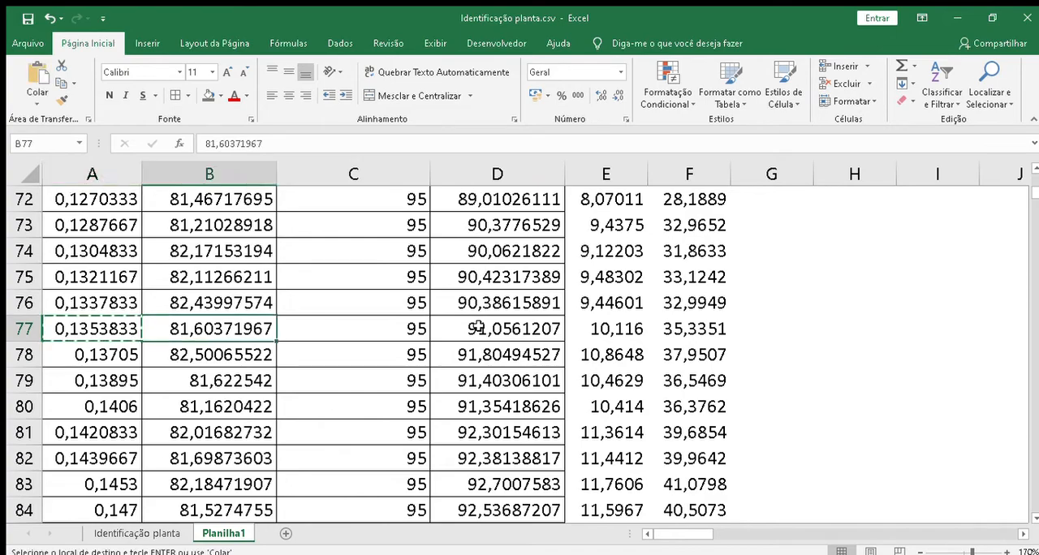
{"action": "key", "text": "Up"}
{"action": "key", "text": "Up"}
{"action": "key", "text": "Up"}
{"action": "key", "text": "Up"}
{"action": "key", "text": "Up"}
{"action": "key", "text": "Up"}
{"action": "key", "text": "Up"}
{"action": "key", "text": "Up"}
{"action": "key", "text": "Up"}
{"action": "key", "text": "Up"}
{"action": "key", "text": "Up"}
{"action": "key", "text": "Up"}
{"action": "key", "text": "Up"}
{"action": "key", "text": "Up"}
{"action": "key", "text": "Up"}
{"action": "key", "text": "Up"}
{"action": "key", "text": "Up"}
{"action": "key", "text": "Up"}
{"action": "key", "text": "Up"}
{"action": "key", "text": "Up"}
{"action": "key", "text": "Up"}
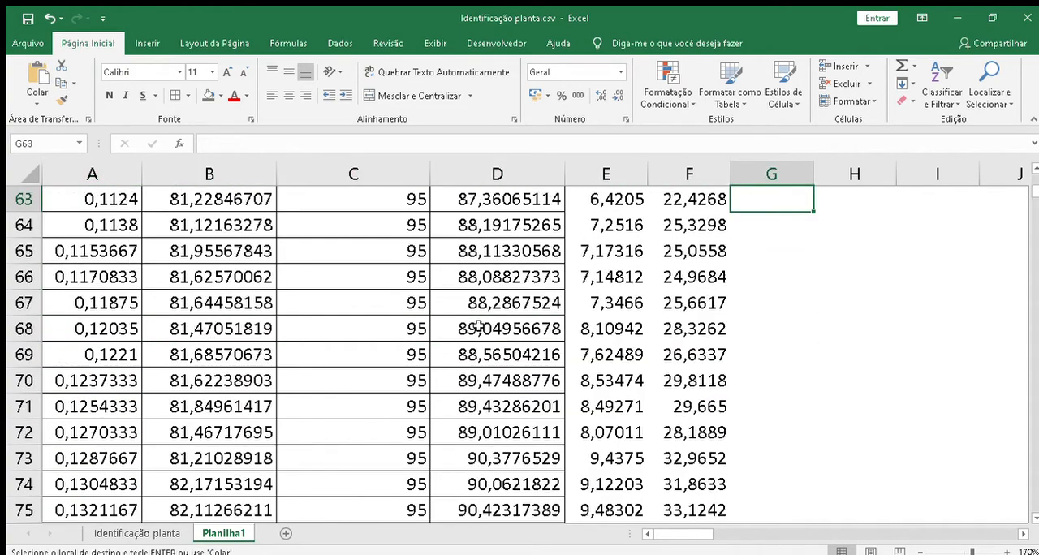
{"action": "key", "text": "Up"}
{"action": "key", "text": "Up"}
{"action": "key", "text": "Up"}
{"action": "key", "text": "Up"}
{"action": "key", "text": "Up"}
{"action": "key", "text": "Up"}
{"action": "key", "text": "Up"}
{"action": "key", "text": "Up"}
{"action": "key", "text": "Up"}
{"action": "key", "text": "Up"}
{"action": "key", "text": "Up"}
{"action": "key", "text": "Up"}
{"action": "key", "text": "Up"}
{"action": "key", "text": "Up"}
{"action": "key", "text": "Up"}
{"action": "key", "text": "Up"}
{"action": "key", "text": "Up"}
{"action": "key", "text": "Up"}
{"action": "key", "text": "Up"}
{"action": "key", "text": "Up"}
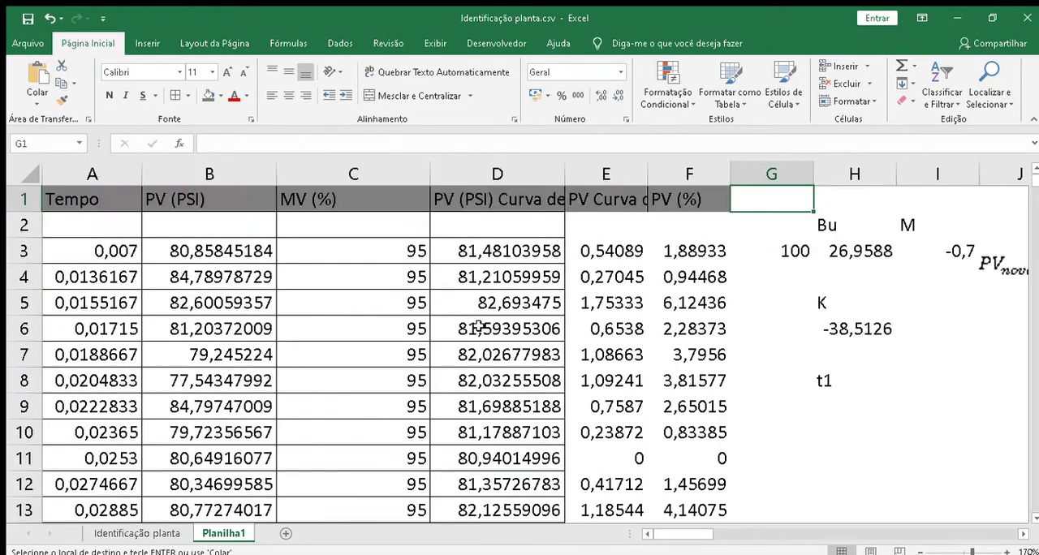
{"action": "key", "text": "Down"}
{"action": "key", "text": "Down"}
{"action": "key", "text": "Down"}
{"action": "key", "text": "Down"}
{"action": "key", "text": "Down"}
{"action": "key", "text": "Down"}
{"action": "key", "text": "Down"}
{"action": "key", "text": "Right"}
{"action": "key", "text": "Down"}
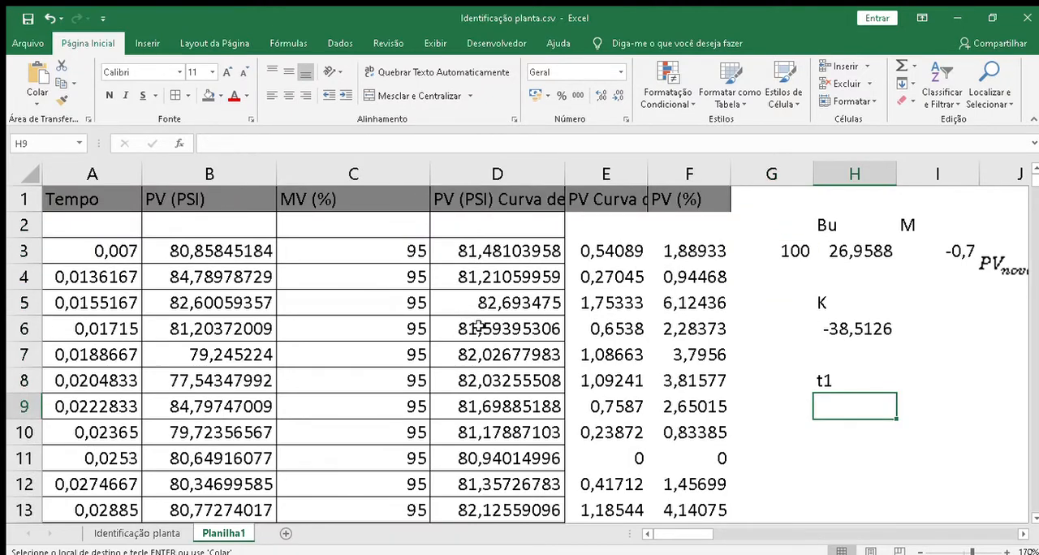
{"action": "key", "text": "Return"}
Step: Label cell I8 as t2 beside the t1 label
{"action": "key", "text": "Right"}
{"action": "key", "text": "Up"}
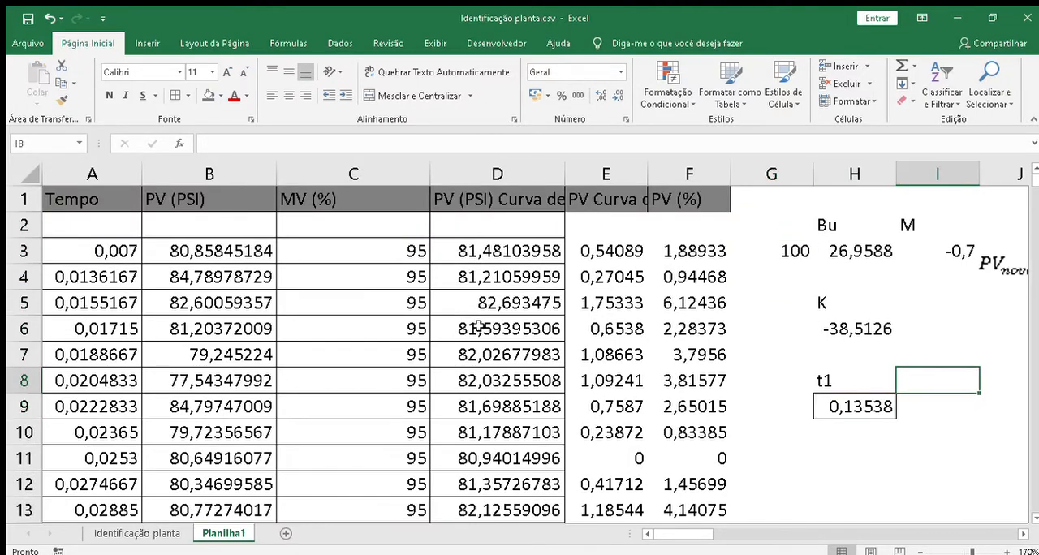
{"action": "type", "text": "t2"}
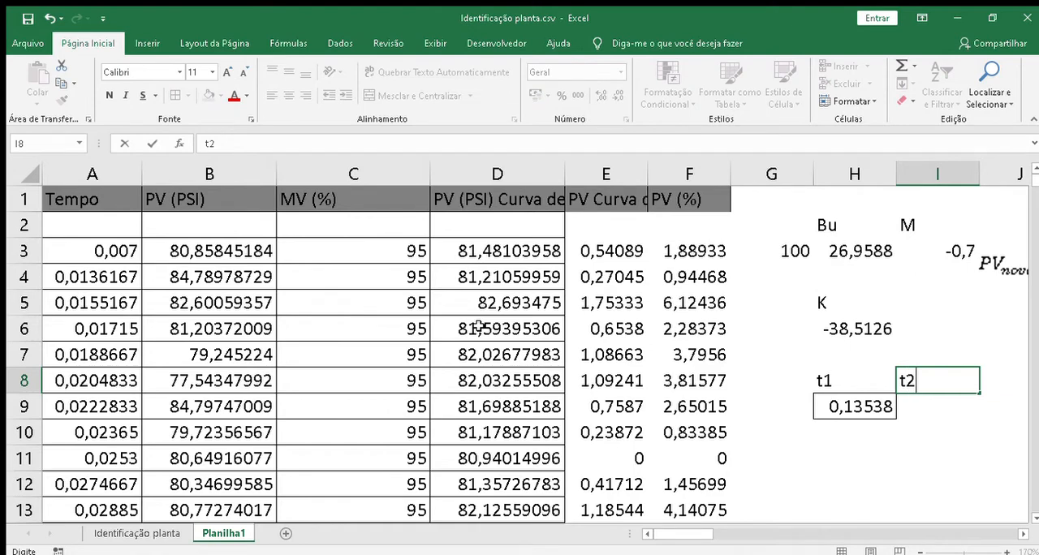
{"action": "key", "text": "Return"}
Step: Extend the H8 label to t1 (PV=35,3%) and autofit column H to its contents
{"action": "key", "text": "Up"}
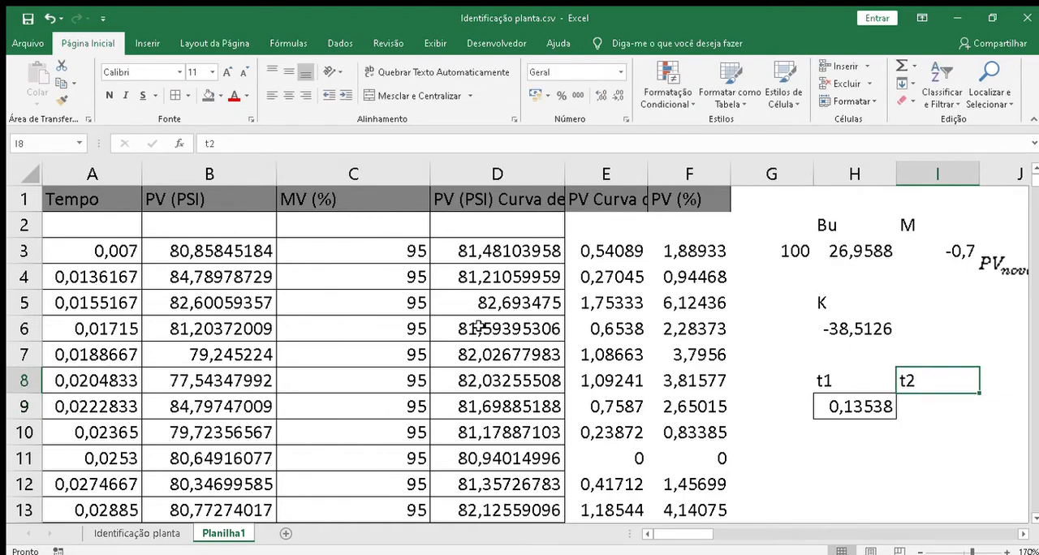
{"action": "key", "text": "Left"}
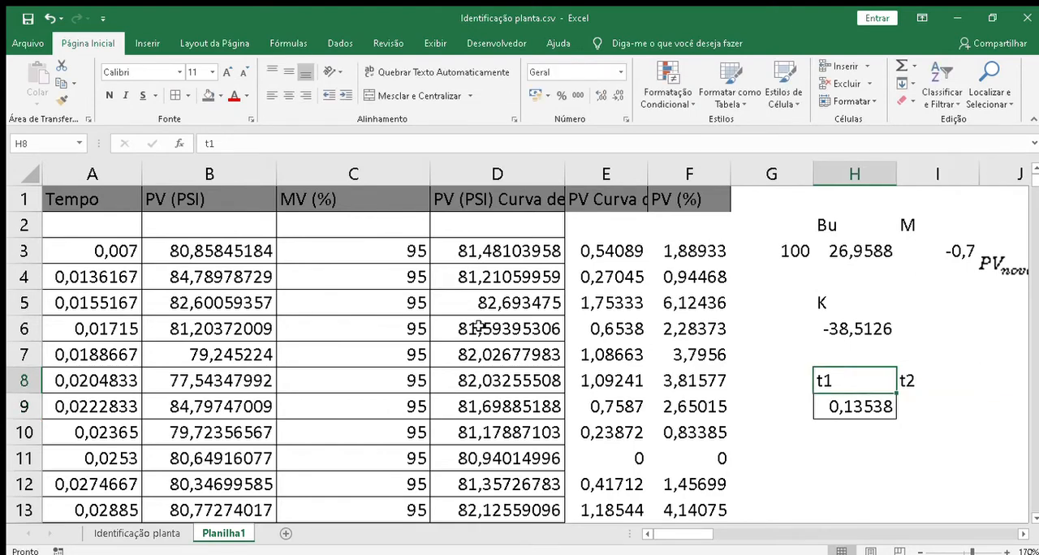
{"action": "double_click", "coordinate": [851, 382]}
{"action": "type", "text": "(PV"}
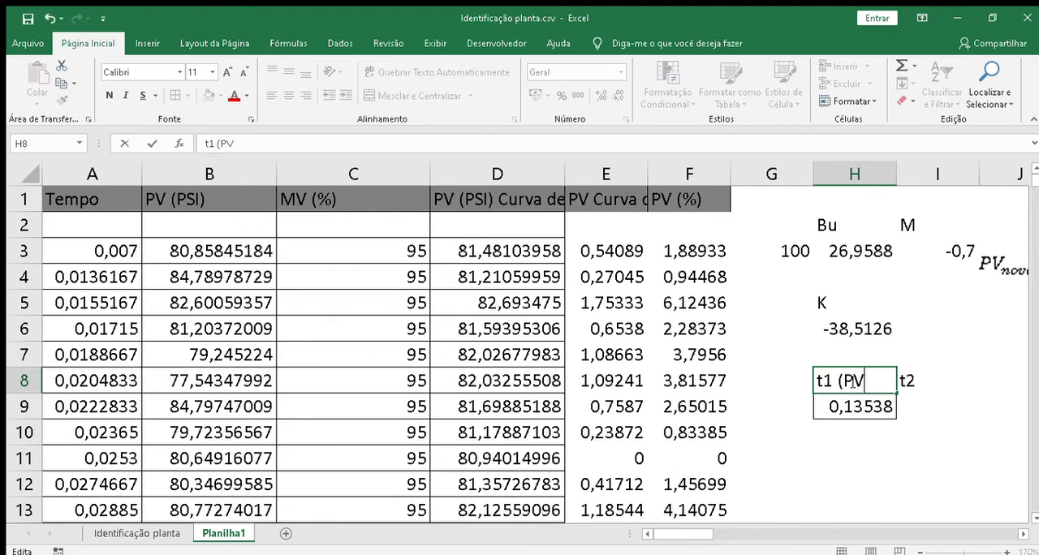
{"action": "type", "text": "=35,3"}
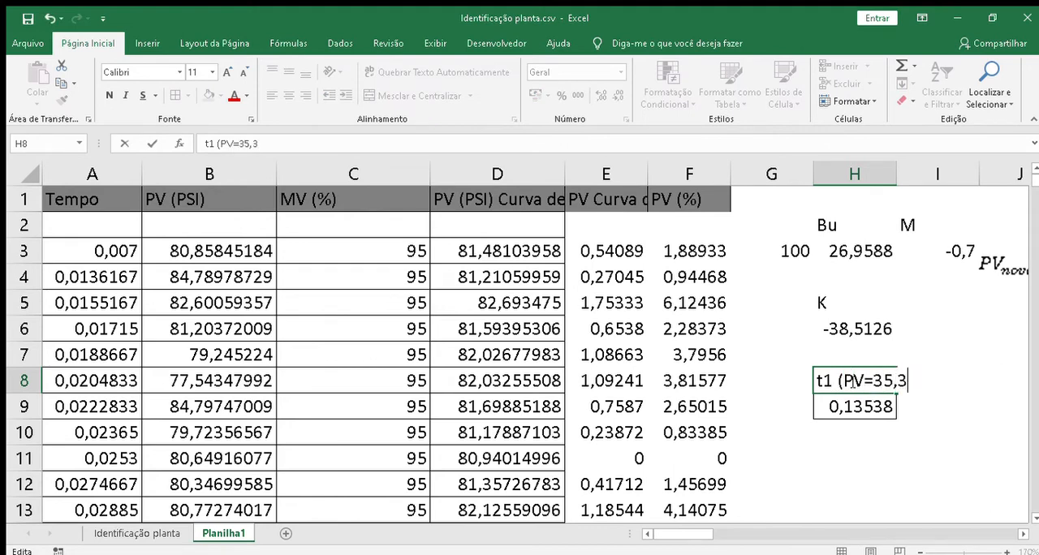
{"action": "type", "text": "%)"}
{"action": "key", "text": "Return"}
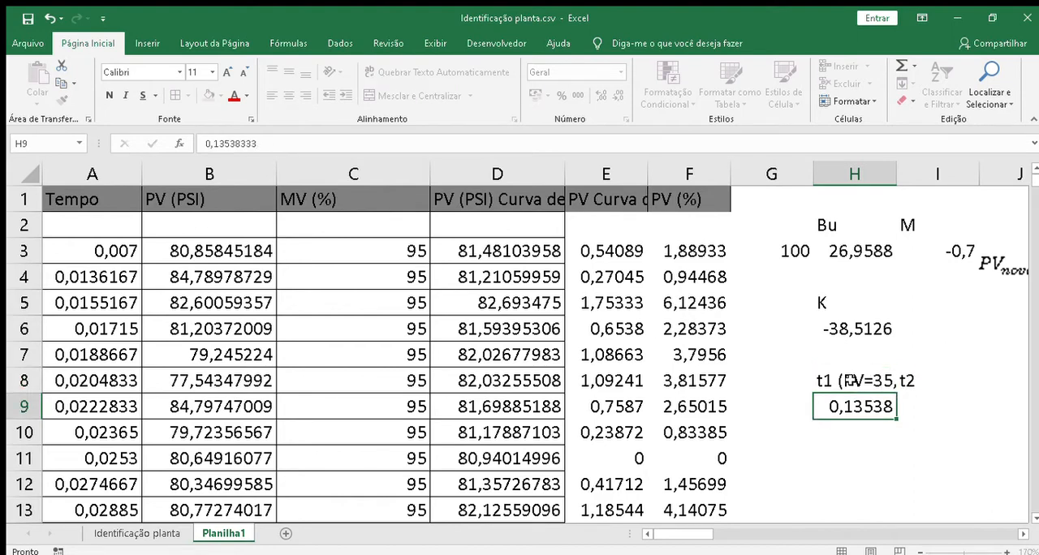
{"action": "double_click", "coordinate": [898, 174]}
Step: Extend the I8 label to t2 (PV=85,3%)
{"action": "double_click", "coordinate": [955, 380]}
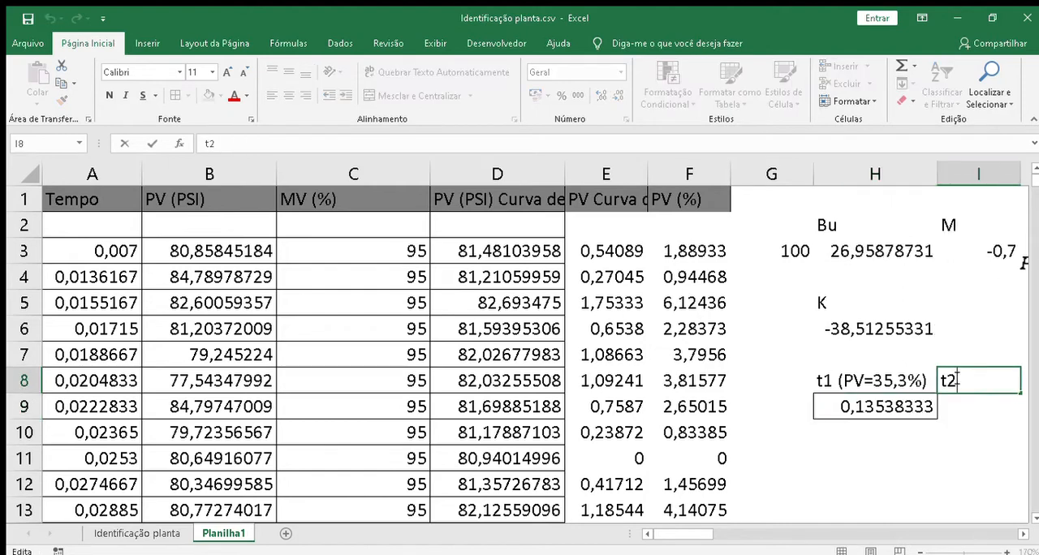
{"action": "type", "text": "PV="}
{"action": "key", "text": "BackSpace"}
{"action": "key", "text": "BackSpace"}
{"action": "key", "text": "BackSpace"}
{"action": "key", "text": "BackSpace"}
{"action": "type", "text": "(PV85"}
{"action": "key", "text": "BackSpace"}
{"action": "key", "text": "BackSpace"}
{"action": "type", "text": "="}
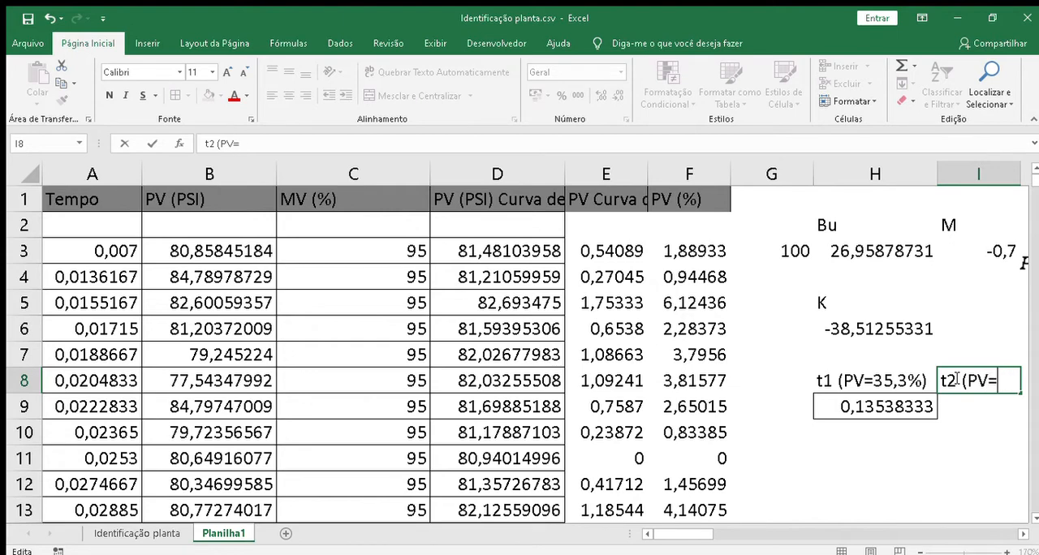
{"action": "type", "text": "85,3%"}
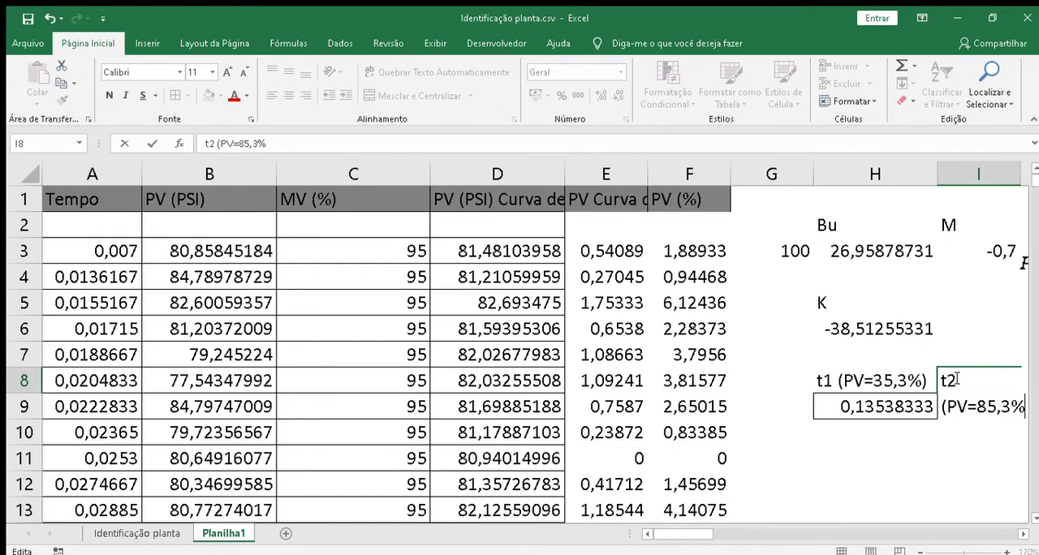
{"action": "type", "text": ")7"}
{"action": "key", "text": "BackSpace"}
{"action": "key", "text": "Return"}
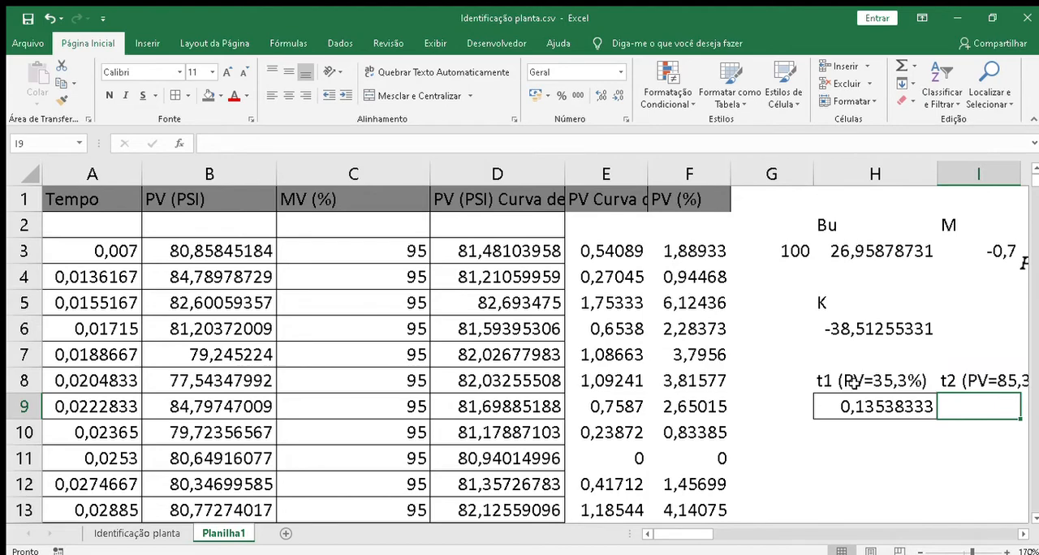
Step: Search down the PV (%) values in column F until they rise past 85,3%
{"action": "key", "text": "Left"}
{"action": "key", "text": "Left"}
{"action": "key", "text": "Left"}
{"action": "key", "text": "Right"}
{"action": "key", "text": "Left"}
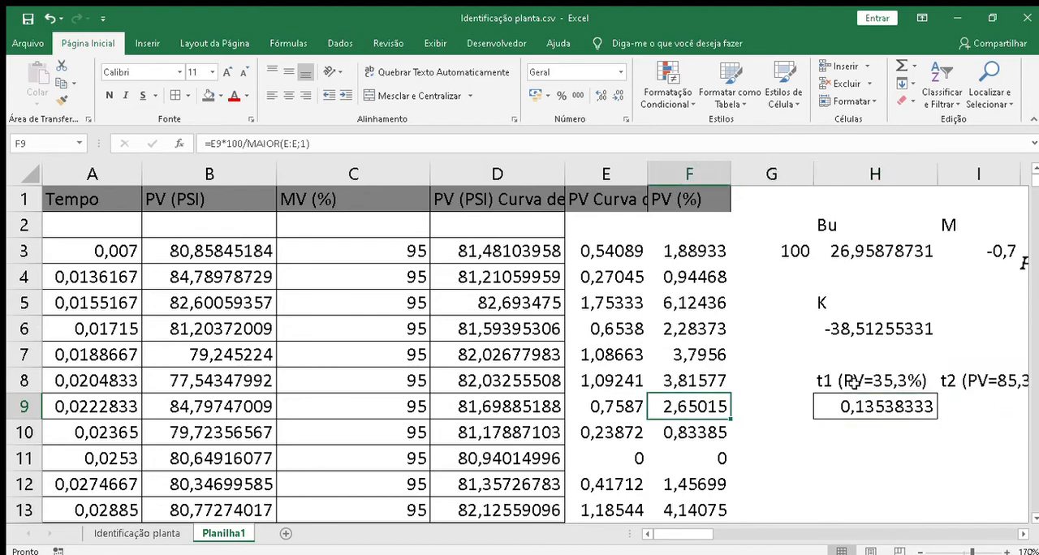
{"action": "key", "text": "Down"}
{"action": "key", "text": "Down"}
{"action": "key", "text": "Down"}
{"action": "key", "text": "Down"}
{"action": "key", "text": "Down"}
{"action": "key", "text": "Down"}
{"action": "key", "text": "Down"}
{"action": "key", "text": "Down"}
{"action": "key", "text": "Down"}
{"action": "key", "text": "Down"}
{"action": "key", "text": "Down"}
{"action": "key", "text": "Down"}
{"action": "key", "text": "Down"}
{"action": "key", "text": "Down"}
{"action": "key", "text": "Down"}
{"action": "key", "text": "Down"}
{"action": "key", "text": "Down"}
{"action": "key", "text": "Down"}
{"action": "key", "text": "Down"}
{"action": "key", "text": "Down"}
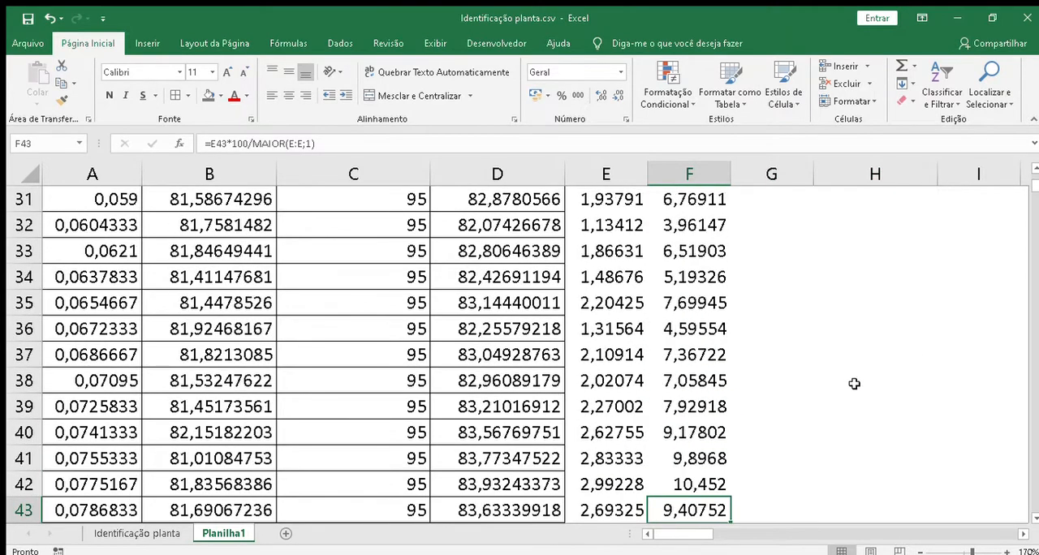
{"action": "key", "text": "Down"}
{"action": "key", "text": "Down"}
{"action": "key", "text": "Down"}
{"action": "key", "text": "Down"}
{"action": "key", "text": "Down"}
{"action": "key", "text": "Down"}
{"action": "key", "text": "Down"}
{"action": "key", "text": "Down"}
{"action": "key", "text": "Down"}
{"action": "key", "text": "Down"}
{"action": "key", "text": "Down"}
{"action": "key", "text": "Down"}
{"action": "key", "text": "Down"}
{"action": "key", "text": "Down"}
{"action": "key", "text": "Down"}
{"action": "key", "text": "Down"}
{"action": "key", "text": "Down"}
{"action": "key", "text": "Down"}
{"action": "key", "text": "Down"}
{"action": "key", "text": "Down"}
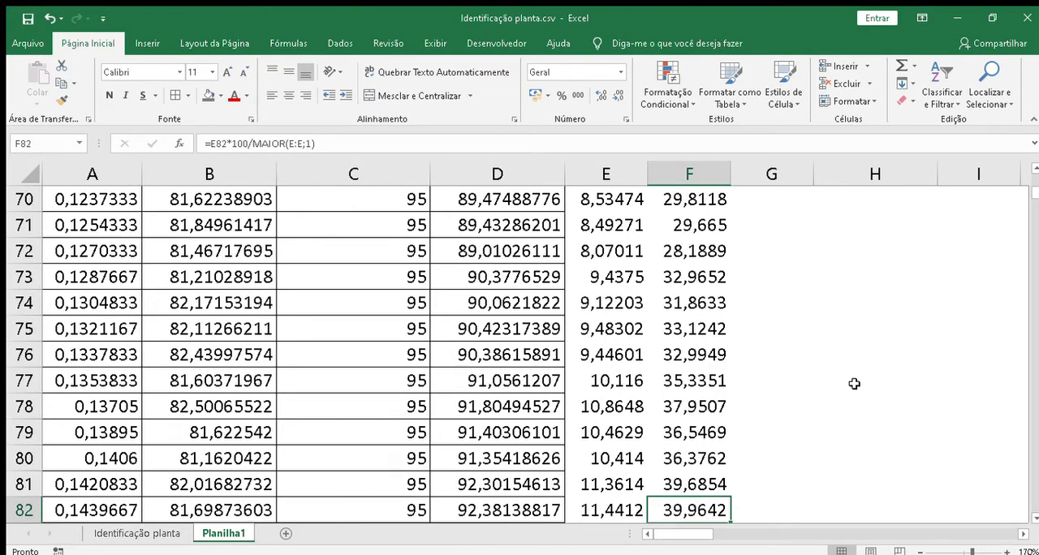
{"action": "key", "text": "Up"}
{"action": "key", "text": "Up"}
{"action": "key", "text": "Up"}
{"action": "key", "text": "Up"}
{"action": "key", "text": "Up"}
{"action": "key", "text": "Up"}
{"action": "key", "text": "Up"}
{"action": "key", "text": "Up"}
{"action": "key", "text": "Up"}
{"action": "key", "text": "Up"}
{"action": "key", "text": "Up"}
{"action": "key", "text": "Up"}
{"action": "key", "text": "Up"}
{"action": "key", "text": "Up"}
{"action": "key", "text": "Up"}
{"action": "key", "text": "Up"}
{"action": "key", "text": "Up"}
{"action": "key", "text": "Up"}
{"action": "key", "text": "Up"}
{"action": "key", "text": "Up"}
{"action": "left_click", "coordinate": [693, 175]}
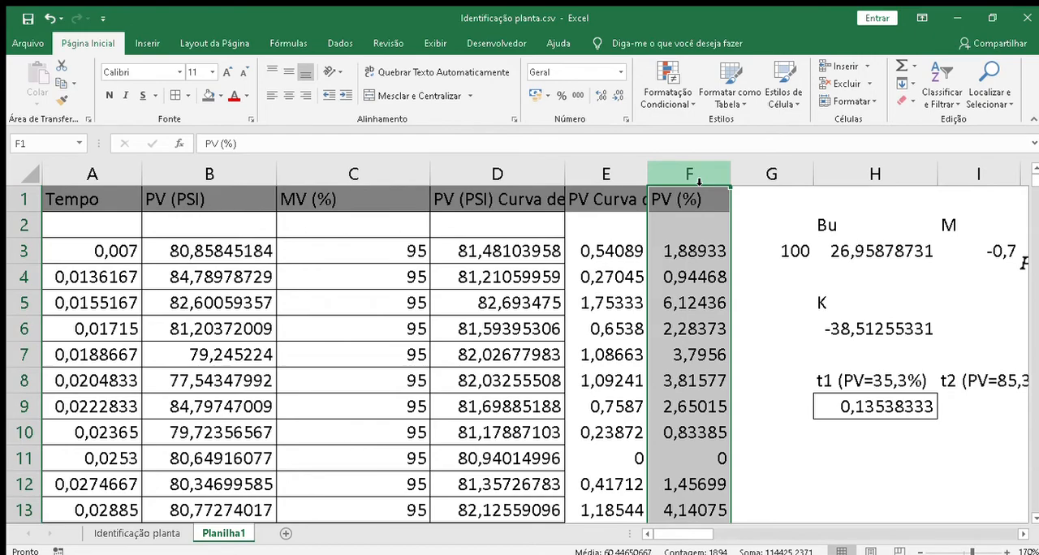
{"action": "key", "text": "Down"}
{"action": "key", "text": "Down"}
{"action": "key", "text": "Down"}
{"action": "key", "text": "Down"}
{"action": "key", "text": "Down"}
{"action": "key", "text": "Down"}
{"action": "key", "text": "Down"}
{"action": "key", "text": "Down"}
{"action": "key", "text": "Down"}
{"action": "key", "text": "Down"}
{"action": "key", "text": "Down"}
{"action": "key", "text": "Down"}
{"action": "key", "text": "Down"}
{"action": "key", "text": "Down"}
{"action": "key", "text": "Down"}
{"action": "key", "text": "Down"}
{"action": "key", "text": "Down"}
{"action": "key", "text": "Down"}
{"action": "key", "text": "Down"}
{"action": "key", "text": "Down"}
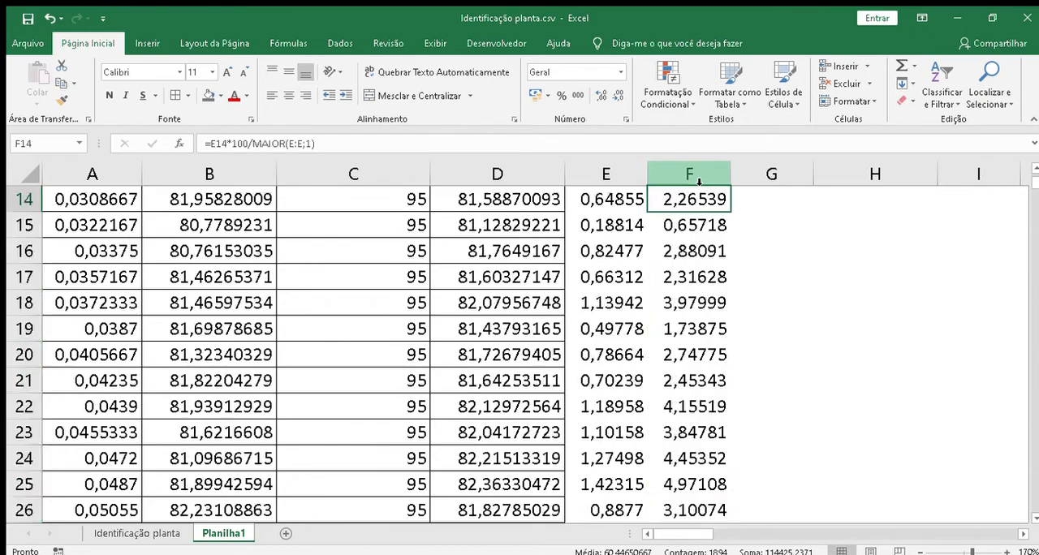
{"action": "key", "text": "Down"}
{"action": "key", "text": "Down"}
{"action": "key", "text": "Down"}
{"action": "key", "text": "Down"}
{"action": "key", "text": "Down"}
{"action": "key", "text": "Down"}
{"action": "key", "text": "Down"}
{"action": "key", "text": "Down"}
{"action": "key", "text": "Down"}
{"action": "key", "text": "Down"}
{"action": "key", "text": "Down"}
{"action": "key", "text": "Down"}
{"action": "key", "text": "Down"}
{"action": "key", "text": "Down"}
{"action": "key", "text": "Down"}
{"action": "key", "text": "Down"}
{"action": "key", "text": "Down"}
{"action": "key", "text": "Down"}
{"action": "key", "text": "Down"}
{"action": "key", "text": "Down"}
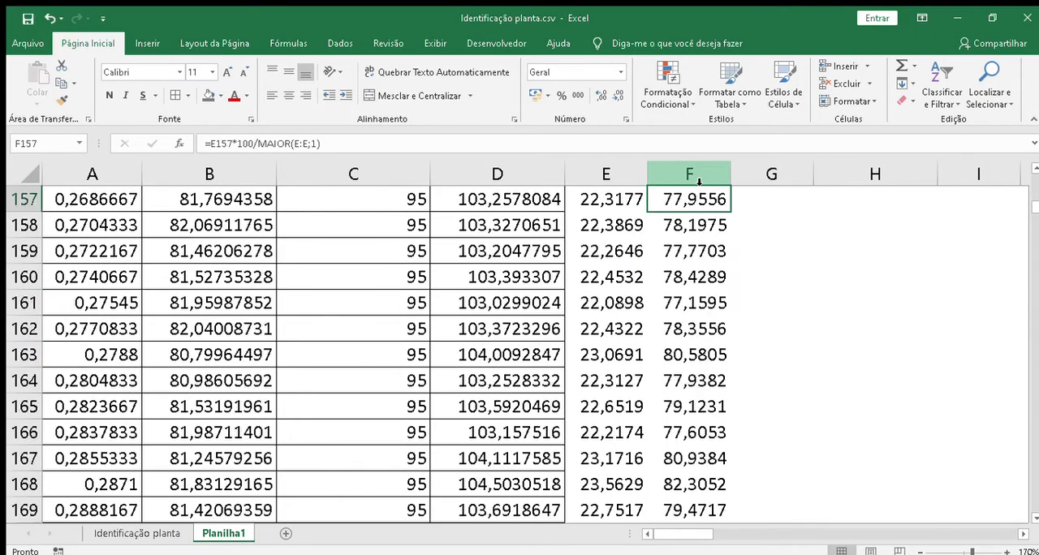
{"action": "key", "text": "Down"}
{"action": "key", "text": "Down"}
{"action": "key", "text": "Down"}
{"action": "key", "text": "Down"}
{"action": "key", "text": "Down"}
{"action": "key", "text": "Down"}
{"action": "key", "text": "Down"}
{"action": "key", "text": "Down"}
{"action": "key", "text": "Down"}
{"action": "key", "text": "Down"}
{"action": "key", "text": "Down"}
{"action": "key", "text": "Down"}
{"action": "key", "text": "Down"}
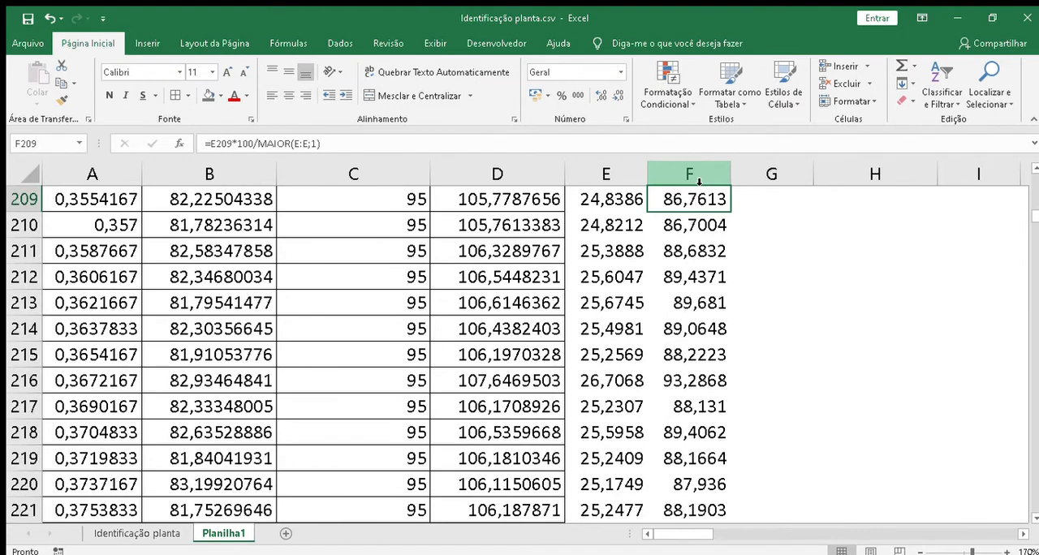
Step: Check the PV (%) values back up column F, from row 209 to row 162, for the closest match to 85,3%
{"action": "key", "text": "Up"}
{"action": "key", "text": "Up"}
{"action": "key", "text": "Up"}
{"action": "key", "text": "Up"}
{"action": "key", "text": "Up"}
{"action": "key", "text": "Up"}
{"action": "key", "text": "Up"}
{"action": "key", "text": "Up"}
{"action": "key", "text": "Up"}
{"action": "key", "text": "Up"}
{"action": "key", "text": "Up"}
{"action": "key", "text": "Up"}
{"action": "key", "text": "Up"}
{"action": "key", "text": "Down"}
{"action": "key", "text": "Down"}
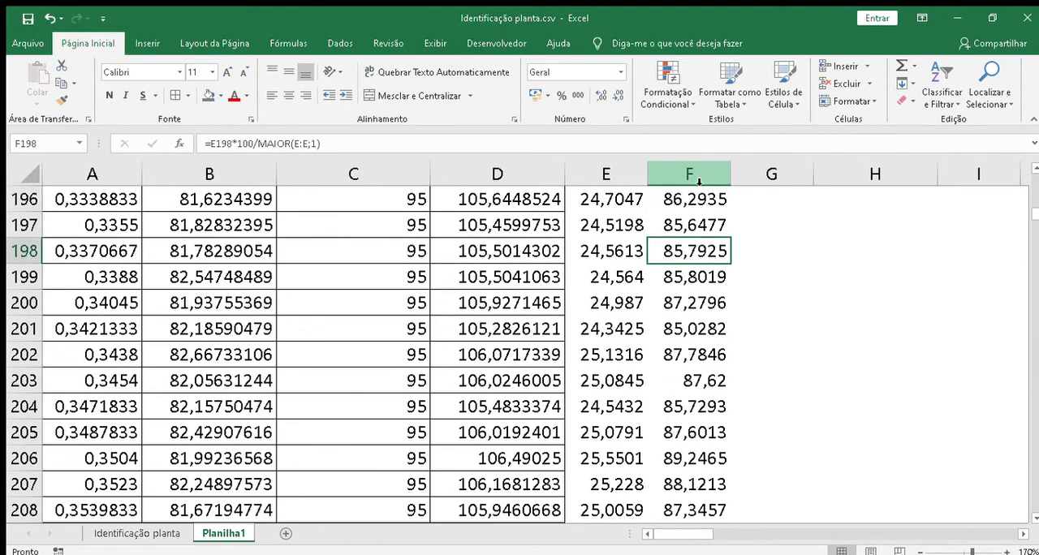
{"action": "key", "text": "Up"}
{"action": "key", "text": "Up"}
{"action": "key", "text": "Up"}
{"action": "key", "text": "Up"}
{"action": "key", "text": "Down"}
{"action": "key", "text": "Down"}
{"action": "key", "text": "Down"}
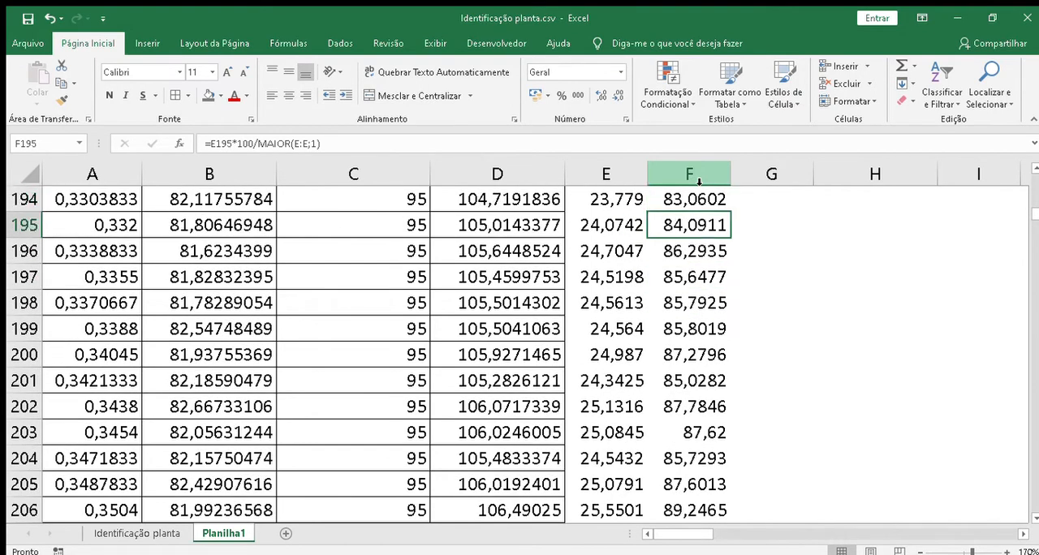
{"action": "key", "text": "Up"}
{"action": "key", "text": "Up"}
{"action": "key", "text": "Up"}
{"action": "key", "text": "Up"}
{"action": "key", "text": "Up"}
{"action": "key", "text": "Down"}
{"action": "key", "text": "Down"}
{"action": "key", "text": "Down"}
{"action": "key", "text": "Up"}
{"action": "key", "text": "Up"}
{"action": "key", "text": "Up"}
{"action": "key", "text": "Up"}
{"action": "key", "text": "Up"}
{"action": "key", "text": "Up"}
{"action": "key", "text": "Up"}
{"action": "key", "text": "Up"}
{"action": "key", "text": "Up"}
{"action": "key", "text": "Up"}
{"action": "key", "text": "Up"}
{"action": "key", "text": "Up"}
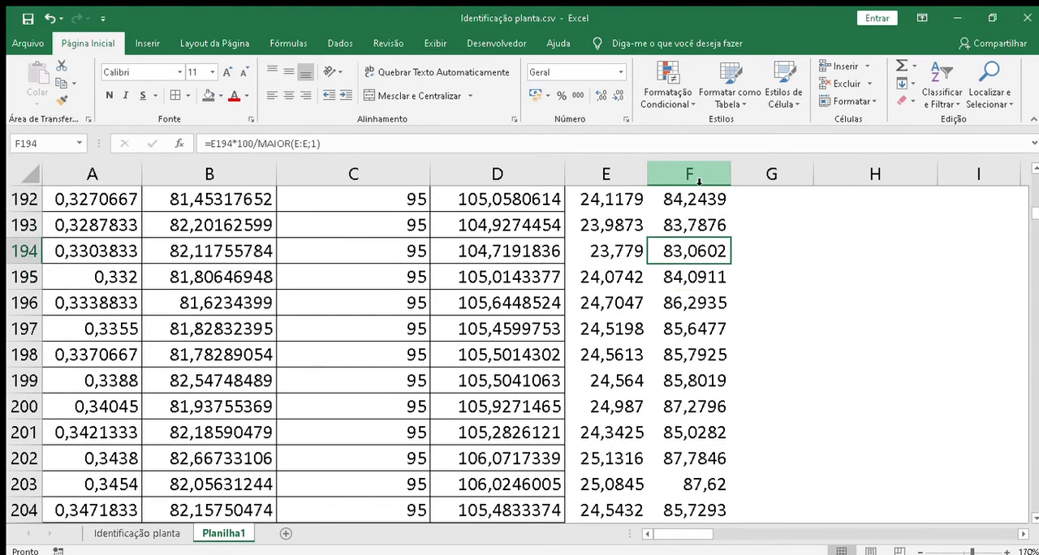
{"action": "key", "text": "Up"}
{"action": "key", "text": "Up"}
{"action": "key", "text": "Up"}
{"action": "key", "text": "Up"}
{"action": "key", "text": "Up"}
{"action": "key", "text": "Up"}
{"action": "key", "text": "Up"}
{"action": "key", "text": "Up"}
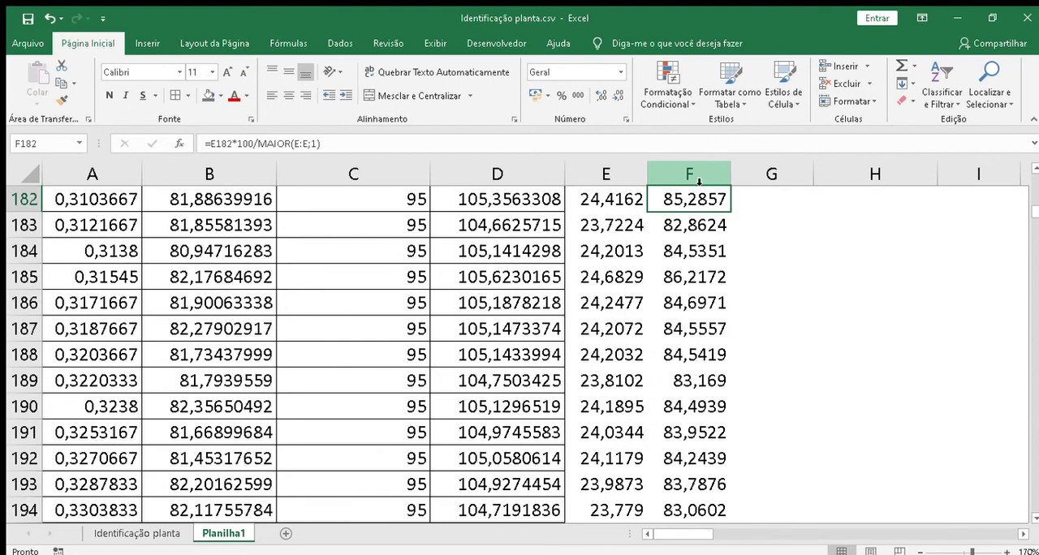
{"action": "key", "text": "Up"}
{"action": "key", "text": "Up"}
{"action": "key", "text": "Up"}
{"action": "key", "text": "Up"}
{"action": "key", "text": "Up"}
{"action": "key", "text": "Up"}
{"action": "key", "text": "Up"}
{"action": "key", "text": "Up"}
{"action": "key", "text": "Up"}
{"action": "key", "text": "Up"}
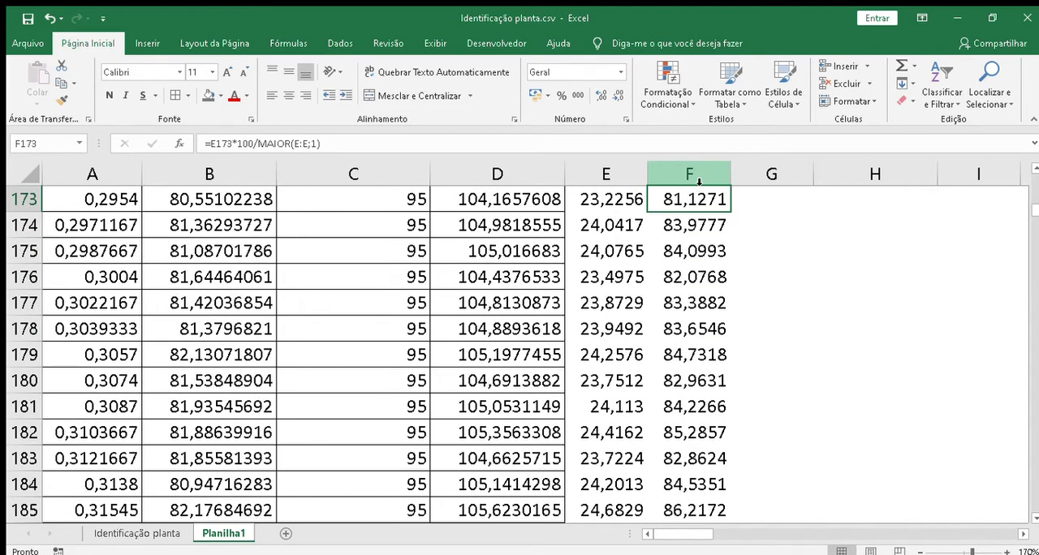
{"action": "key", "text": "Up"}
{"action": "key", "text": "Up"}
{"action": "key", "text": "Up"}
{"action": "key", "text": "Up"}
{"action": "key", "text": "Up"}
{"action": "key", "text": "Up"}
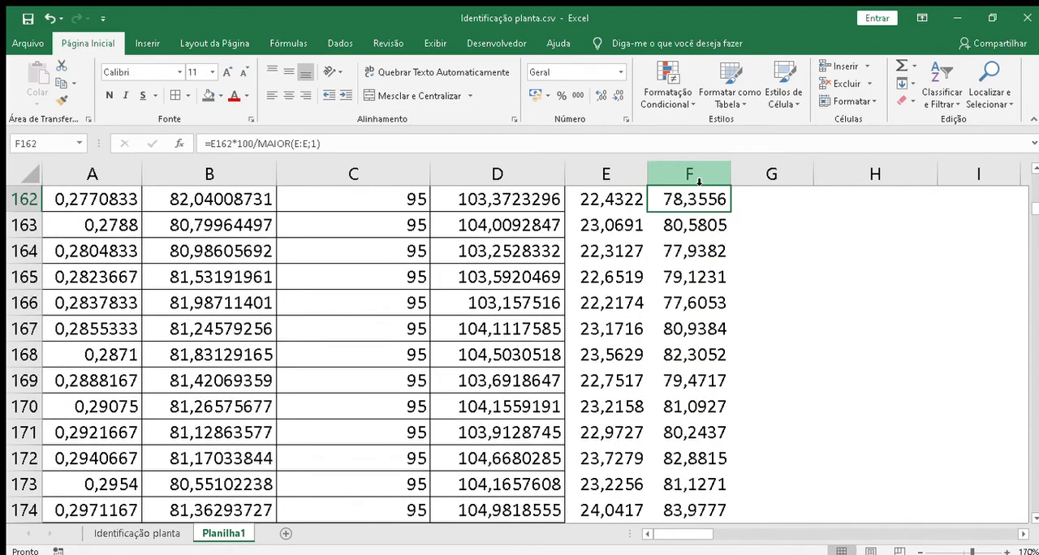
Step: Locate the row whose PV (%) is closest to 85,3%, row 182, and copy its Tempo value from A182
{"action": "key", "text": "Down"}
{"action": "key", "text": "Down"}
{"action": "key", "text": "Down"}
{"action": "key", "text": "Down"}
{"action": "key", "text": "Down"}
{"action": "key", "text": "Down"}
{"action": "key", "text": "Down"}
{"action": "key", "text": "Down"}
{"action": "key", "text": "Down"}
{"action": "key", "text": "Down"}
{"action": "key", "text": "Down"}
{"action": "key", "text": "Down"}
{"action": "key", "text": "Down"}
{"action": "key", "text": "Down"}
{"action": "key", "text": "Down"}
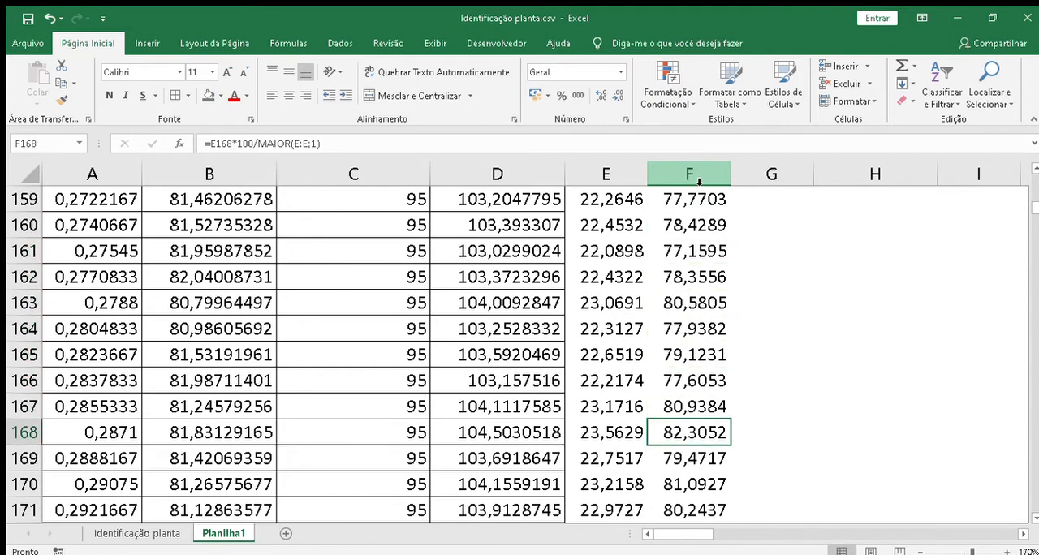
{"action": "key", "text": "Down"}
{"action": "key", "text": "Down"}
{"action": "key", "text": "Down"}
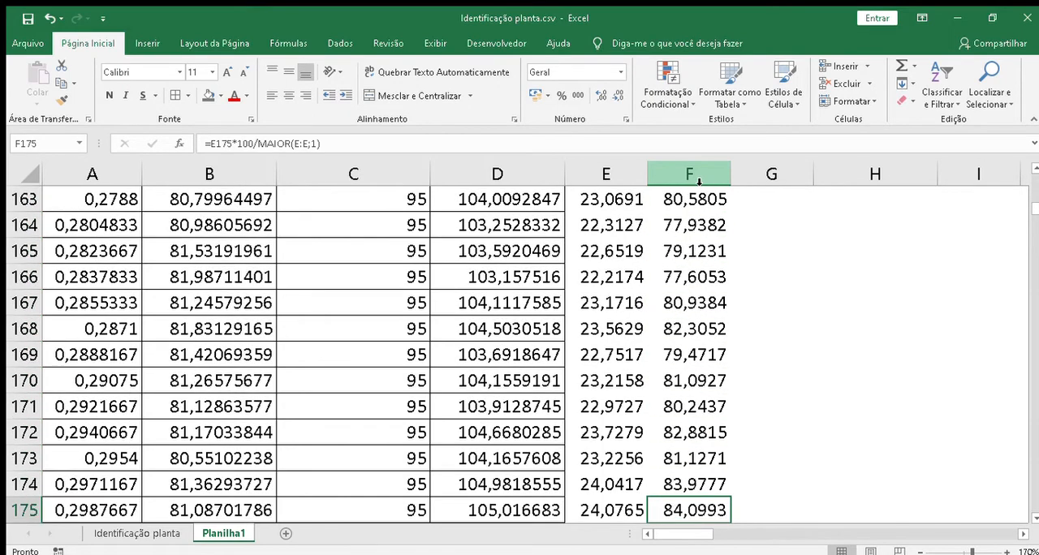
{"action": "key", "text": "Down"}
{"action": "key", "text": "Down"}
{"action": "key", "text": "Down"}
{"action": "key", "text": "Down"}
{"action": "key", "text": "Down"}
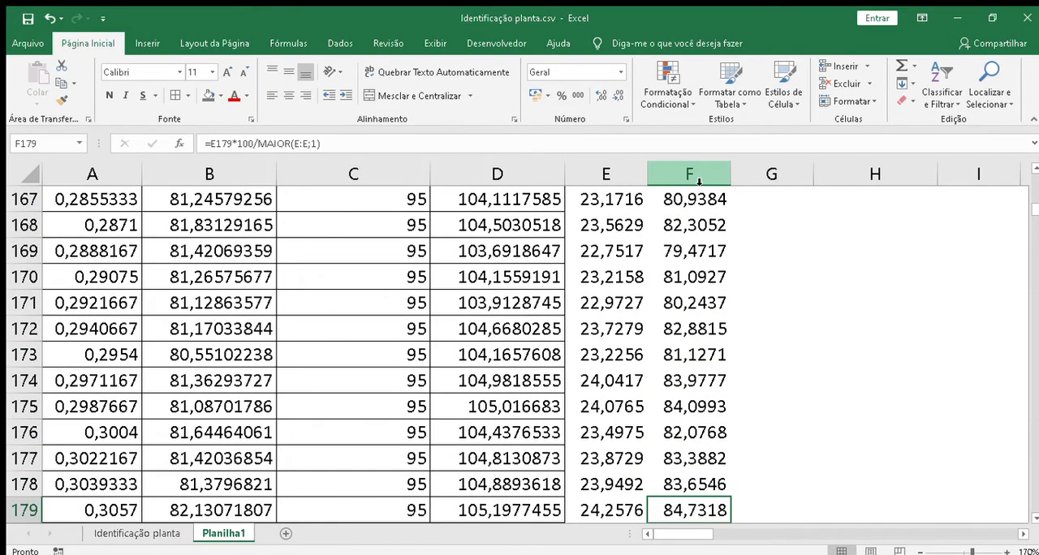
{"action": "key", "text": "Down"}
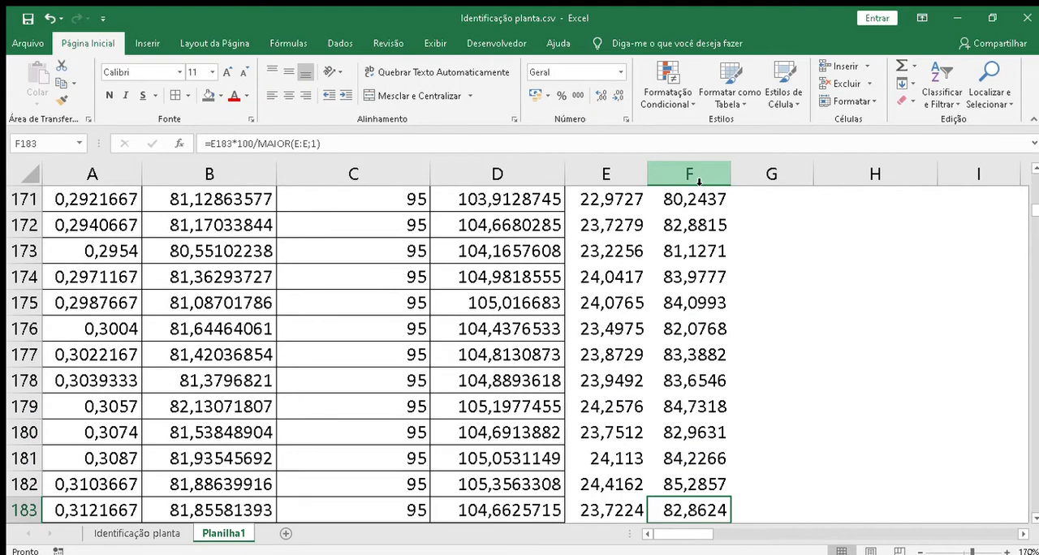
{"action": "key", "text": "Up"}
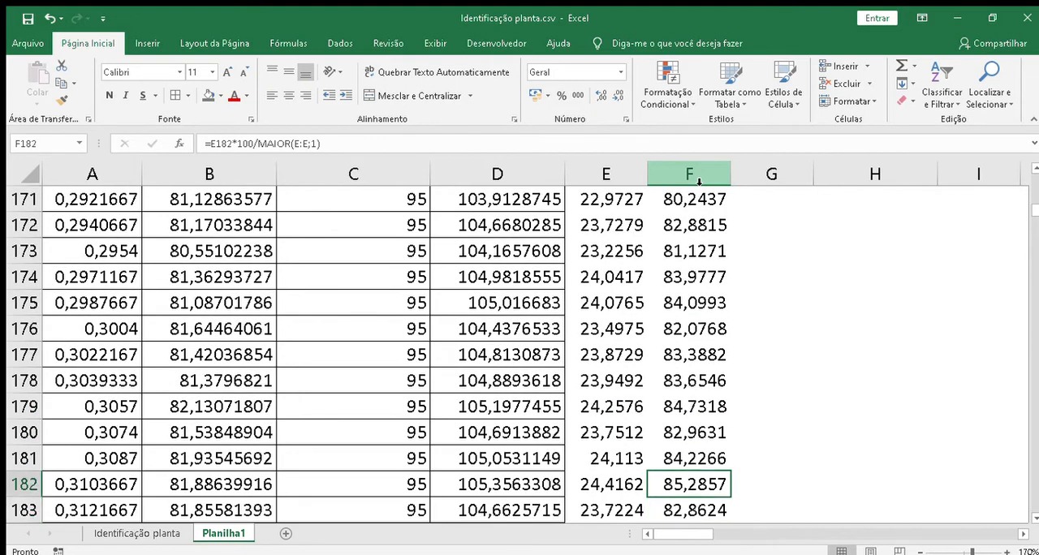
{"action": "key", "text": "Left"}
{"action": "key", "text": "Left"}
{"action": "key", "text": "Left"}
{"action": "key", "text": "Left"}
{"action": "key", "text": "Left"}
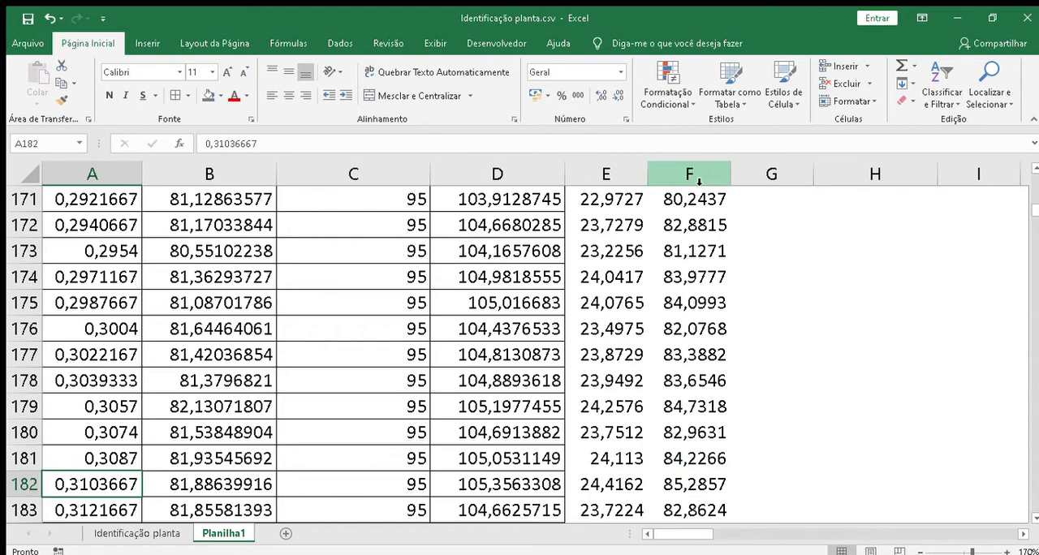
{"action": "key", "text": "Down"}
{"action": "key", "text": "Up"}
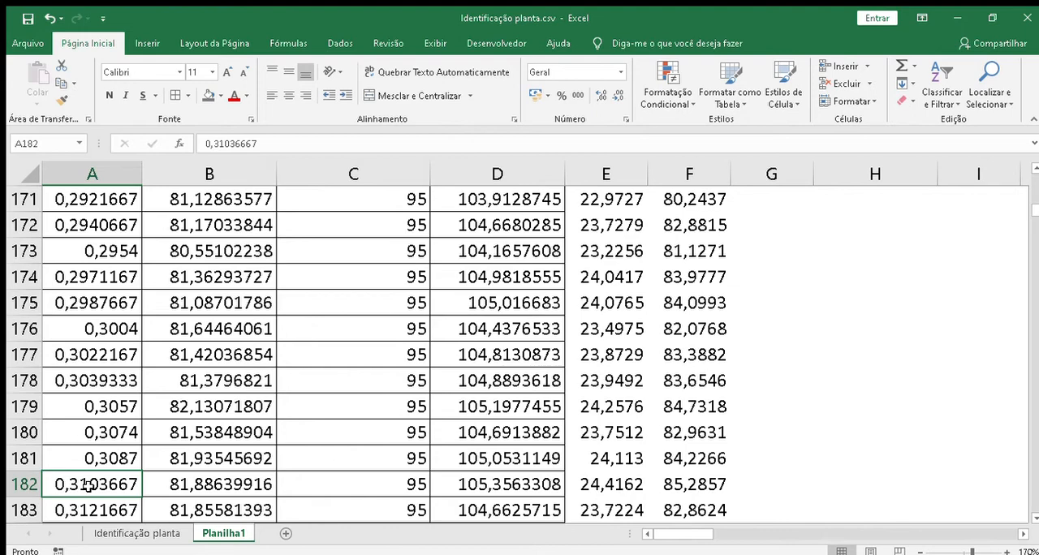
{"action": "key", "text": "ctrl+c"}
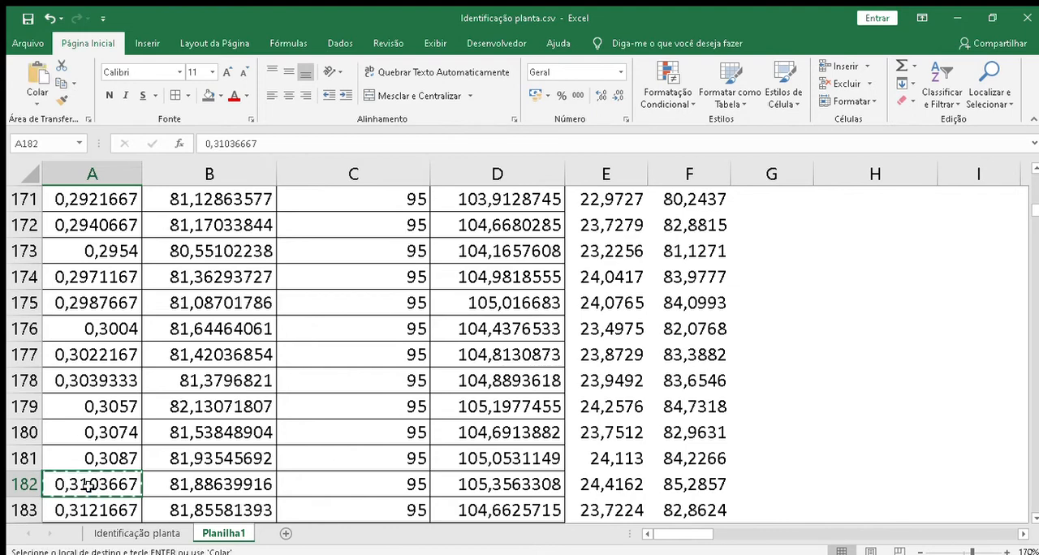
Step: Paste the copied Tempo value into I9, directly below the t2 label
{"action": "left_click", "coordinate": [785, 374]}
{"action": "key", "text": "Page_Up"}
{"action": "key", "text": "Page_Up"}
{"action": "key", "text": "Page_Up"}
{"action": "key", "text": "Page_Up"}
{"action": "key", "text": "Page_Up"}
{"action": "key", "text": "Page_Up"}
{"action": "key", "text": "Page_Up"}
{"action": "key", "text": "Page_Up"}
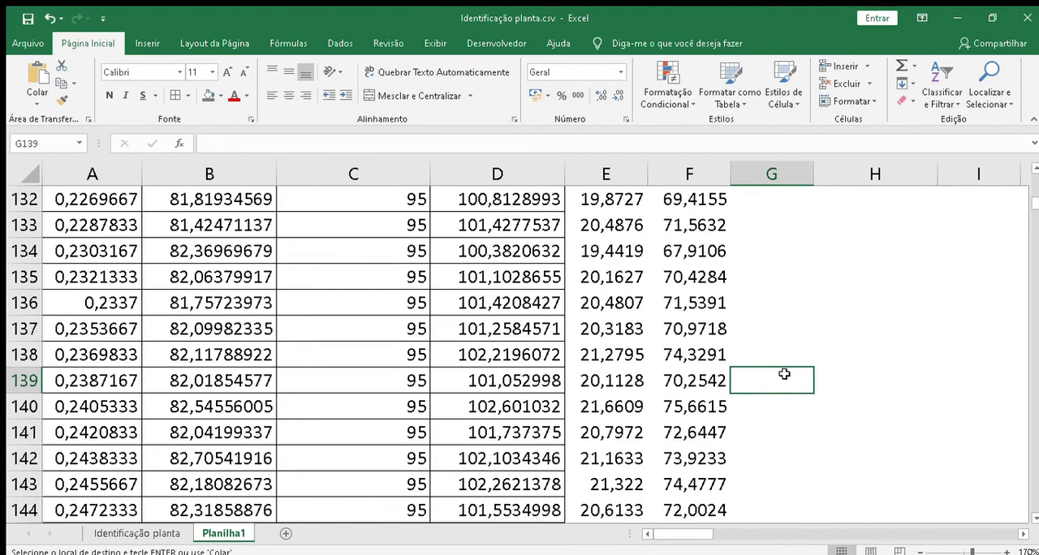
{"action": "key", "text": "Page_Up"}
{"action": "key", "text": "Page_Up"}
{"action": "key", "text": "Page_Up"}
{"action": "key", "text": "Page_Up"}
{"action": "key", "text": "Page_Up"}
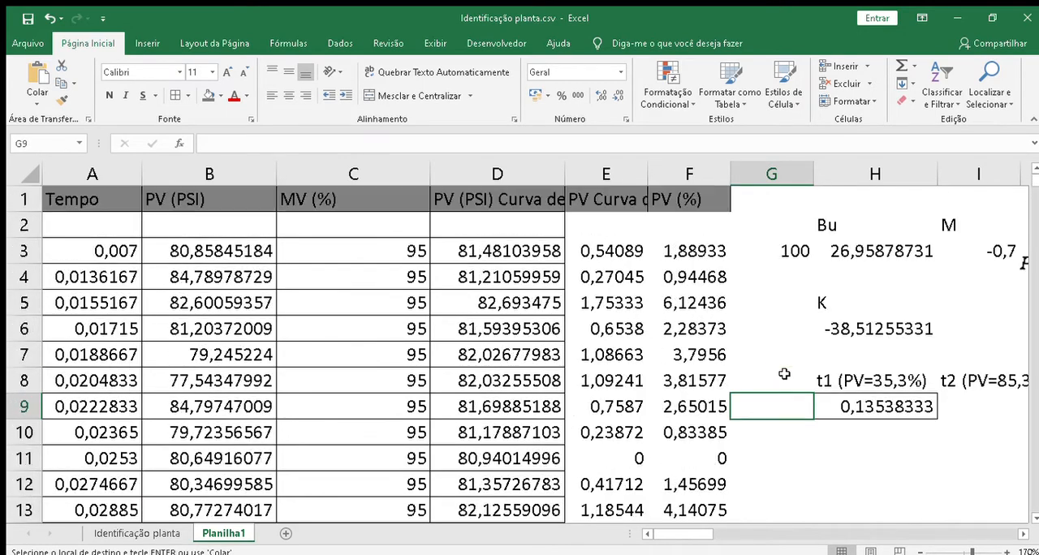
{"action": "key", "text": "Right"}
{"action": "key", "text": "Right"}
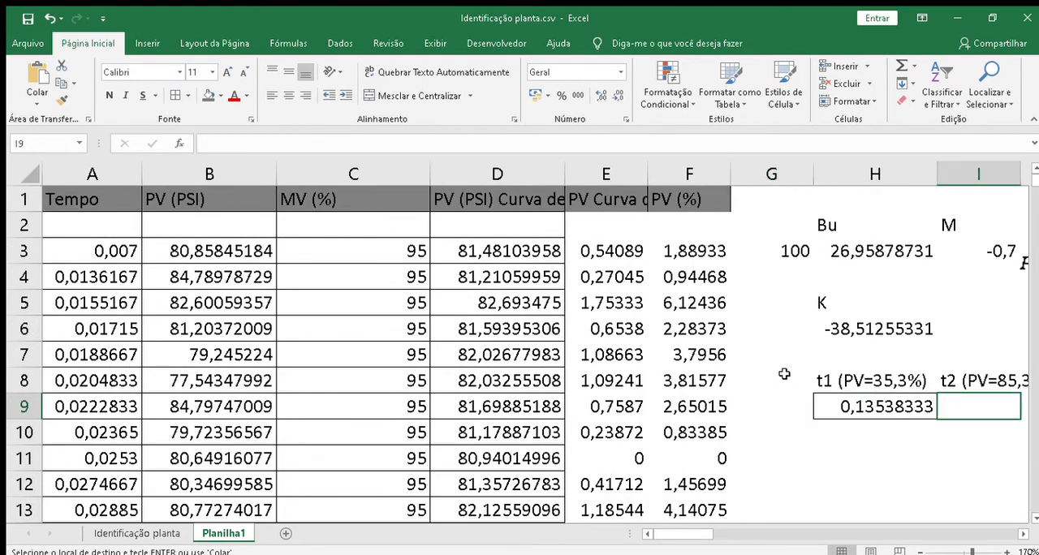
{"action": "key", "text": "Return"}
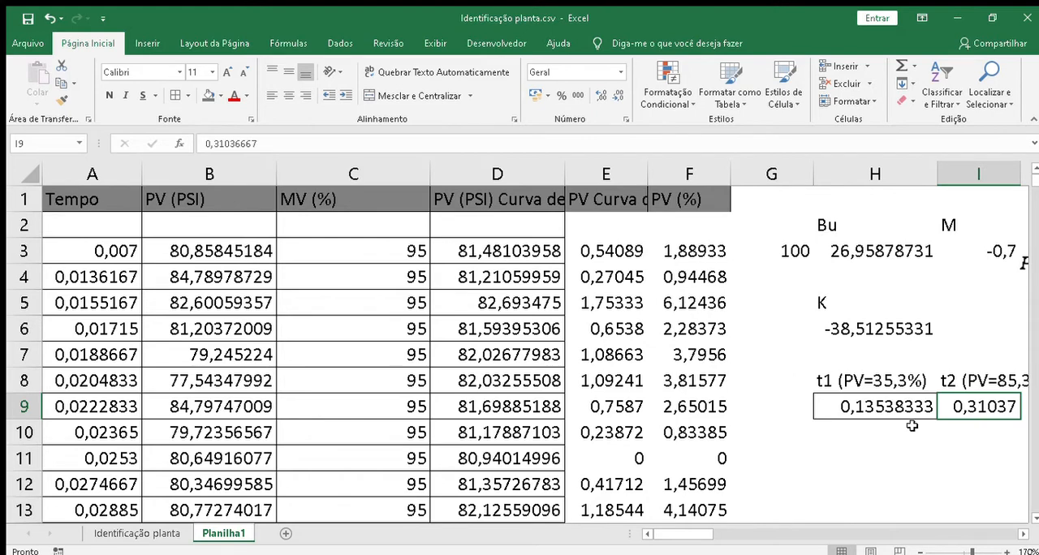
Step: Label cell H11 as T, two rows below the t1 value
{"action": "left_click", "coordinate": [874, 451]}
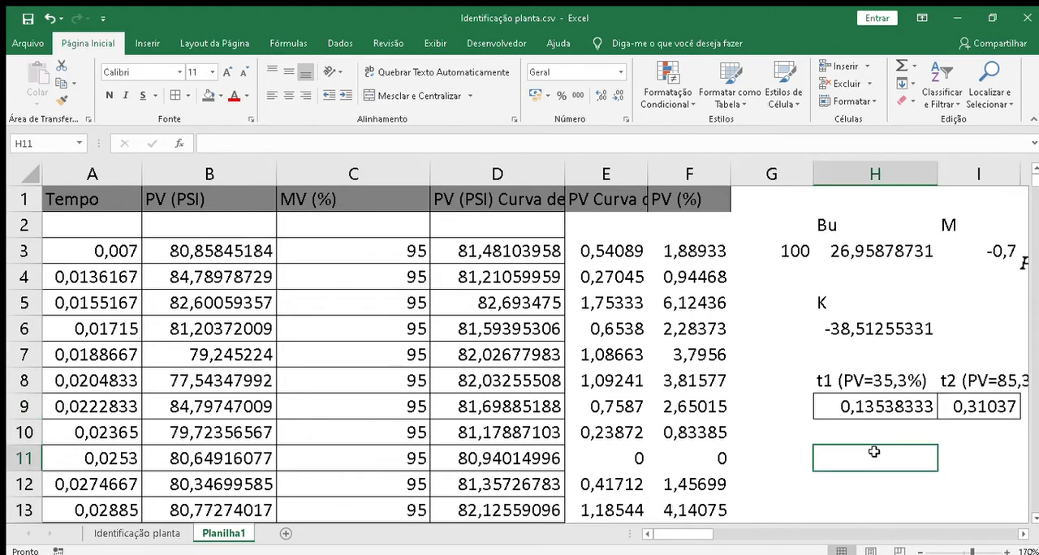
{"action": "type", "text": "T"}
{"action": "key", "text": "Return"}
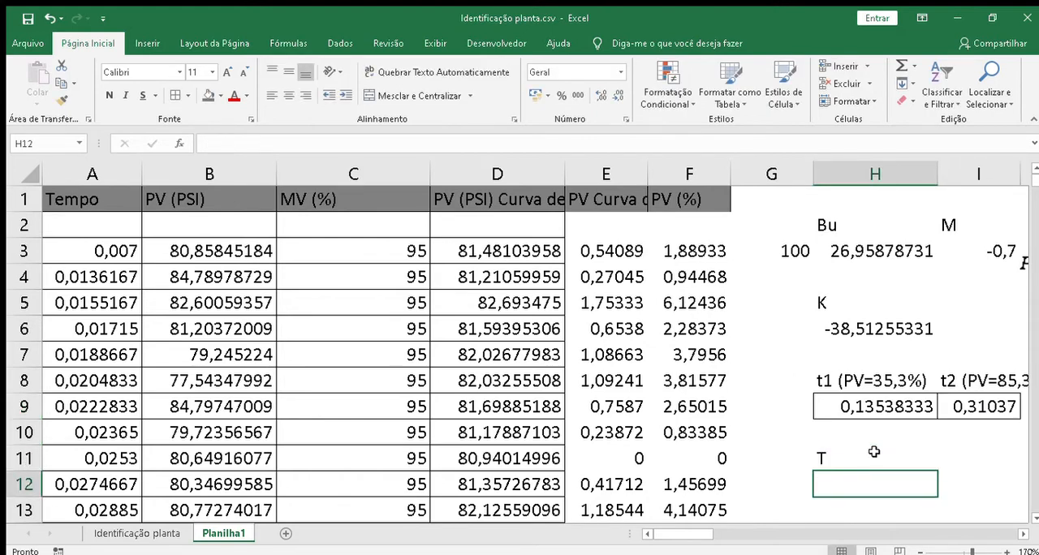
Step: Calculate T in H12 from the t2 and t1 values with the formula =0,67*(I9-H9)
{"action": "type", "text": "=0,"}
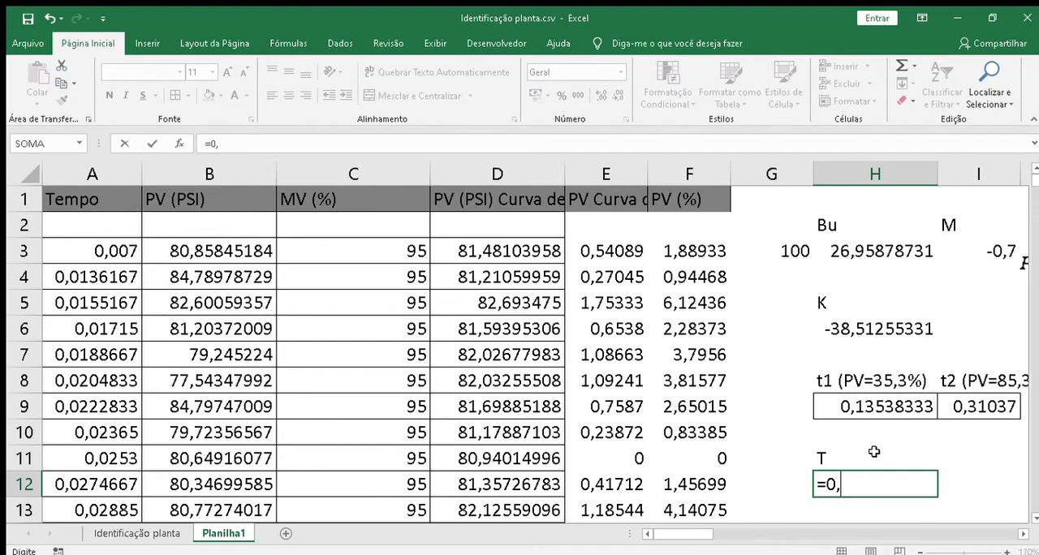
{"action": "type", "text": "67*("}
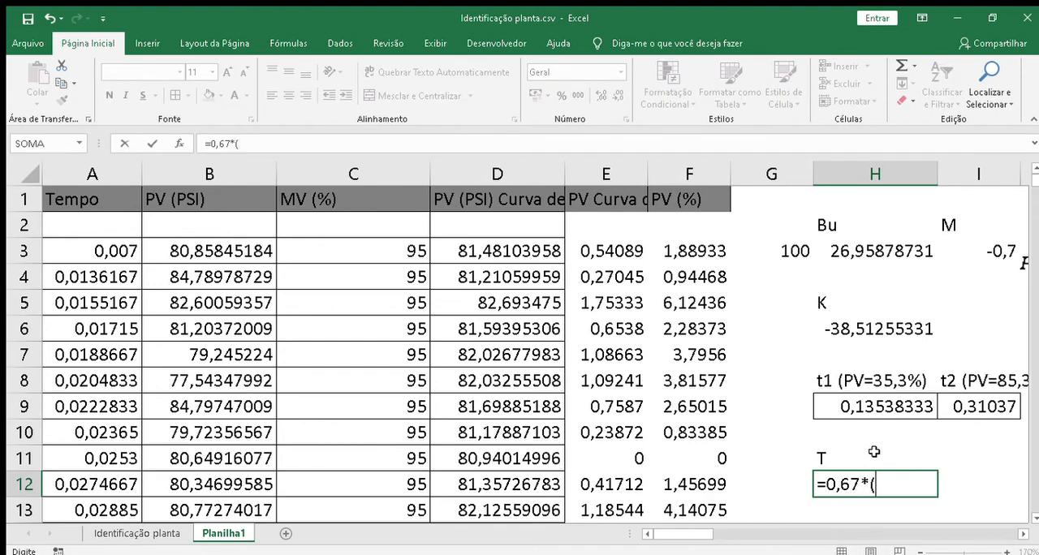
{"action": "left_click", "coordinate": [984, 405]}
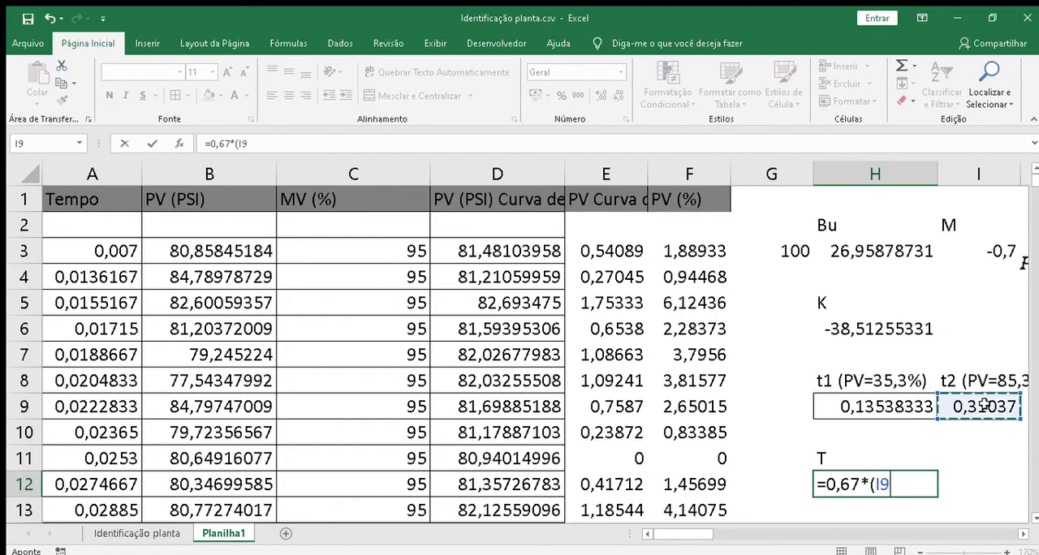
{"action": "type", "text": "-"}
{"action": "left_click", "coordinate": [893, 405]}
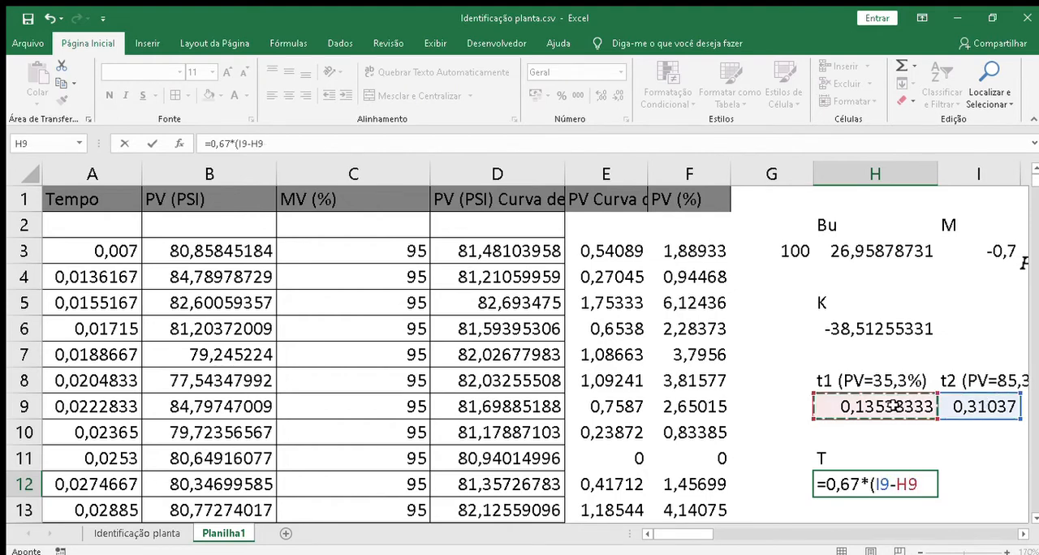
{"action": "type", "text": ")"}
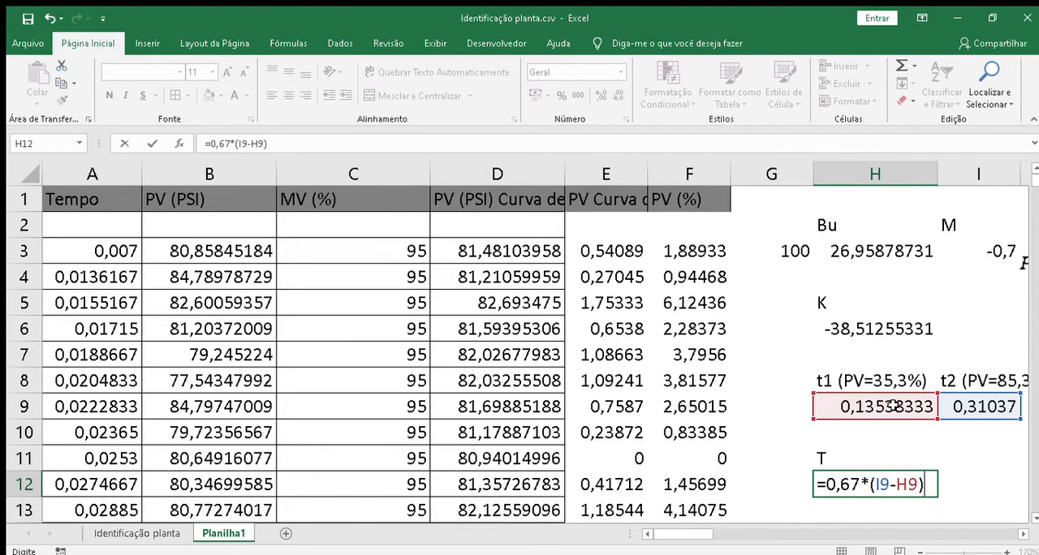
{"action": "key", "text": "Return"}
Step: Label cell I11 as td, beside the T label
{"action": "key", "text": "Down"}
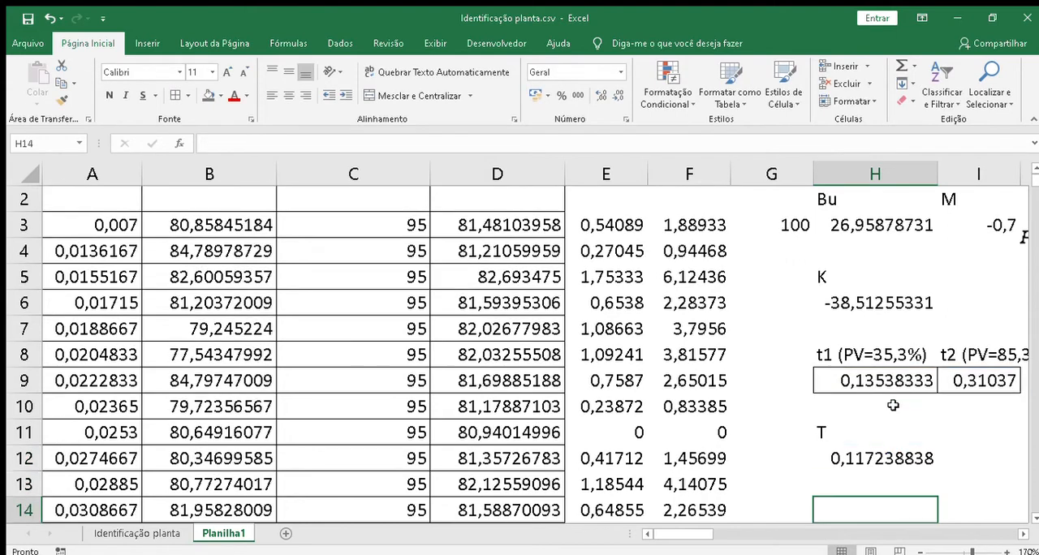
{"action": "key", "text": "Up"}
{"action": "key", "text": "Up"}
{"action": "key", "text": "Up"}
{"action": "key", "text": "Right"}
{"action": "type", "text": "td"}
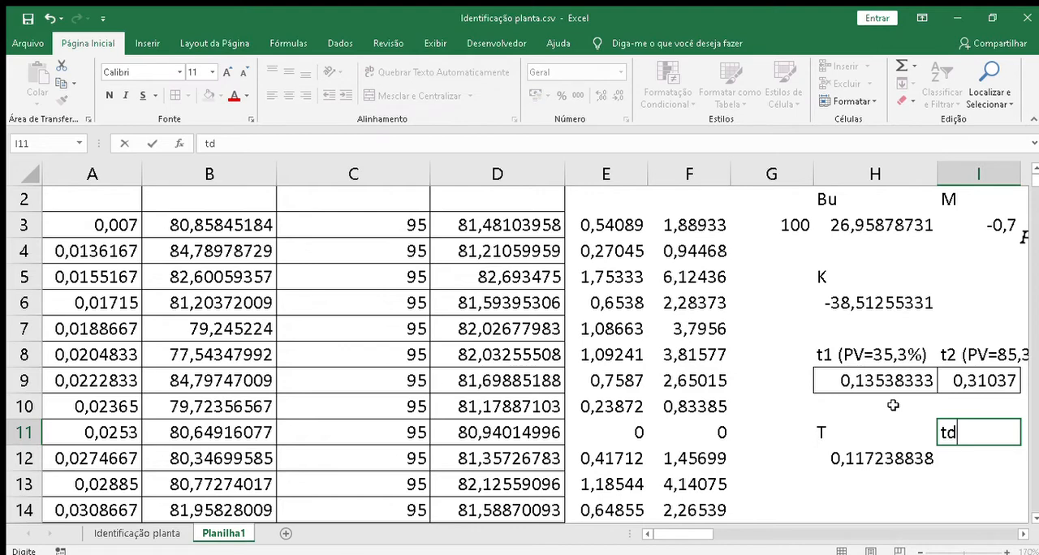
{"action": "key", "text": "Return"}
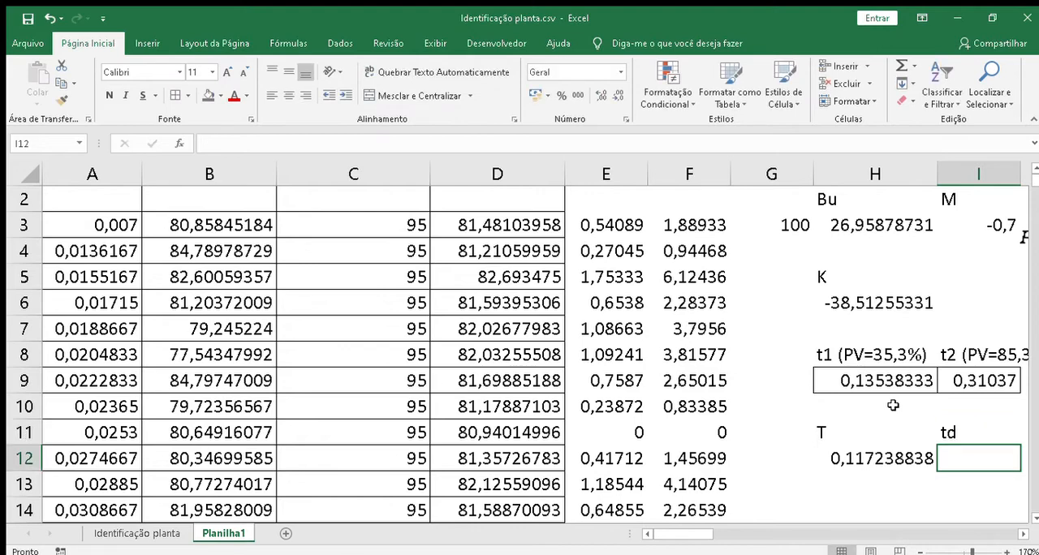
Step: Calculate td in I12 from the t1 and t2 values with the formula =1,3*H9-0,29*I9
{"action": "type", "text": "1,3"}
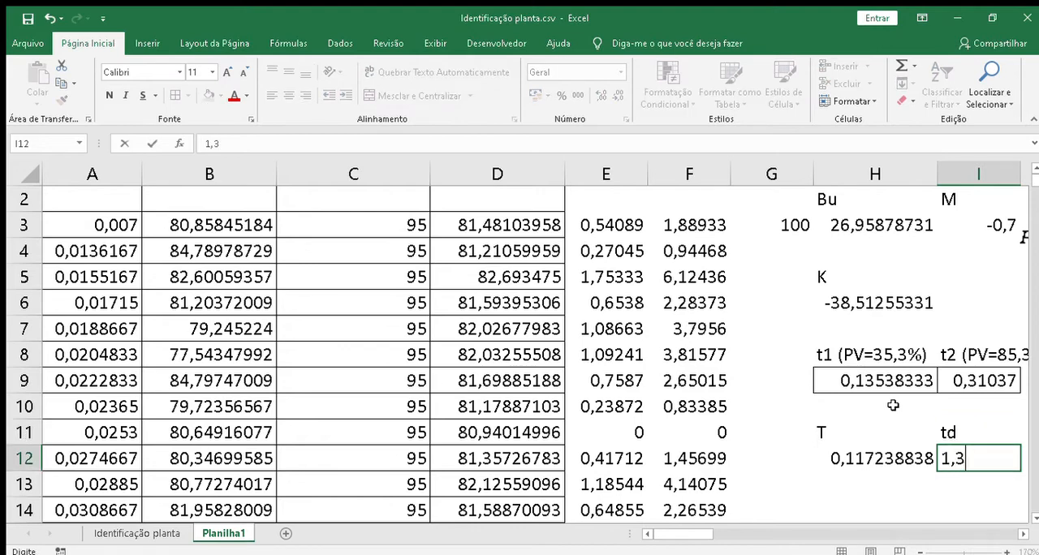
{"action": "type", "text": "*"}
{"action": "left_click", "coordinate": [883, 387]}
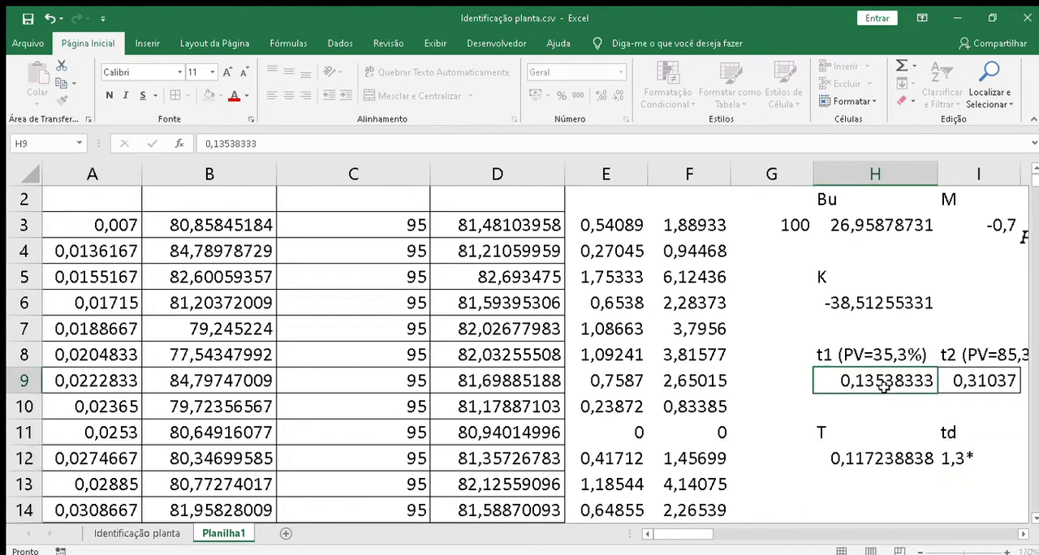
{"action": "left_click", "coordinate": [960, 461]}
{"action": "double_click", "coordinate": [961, 462]}
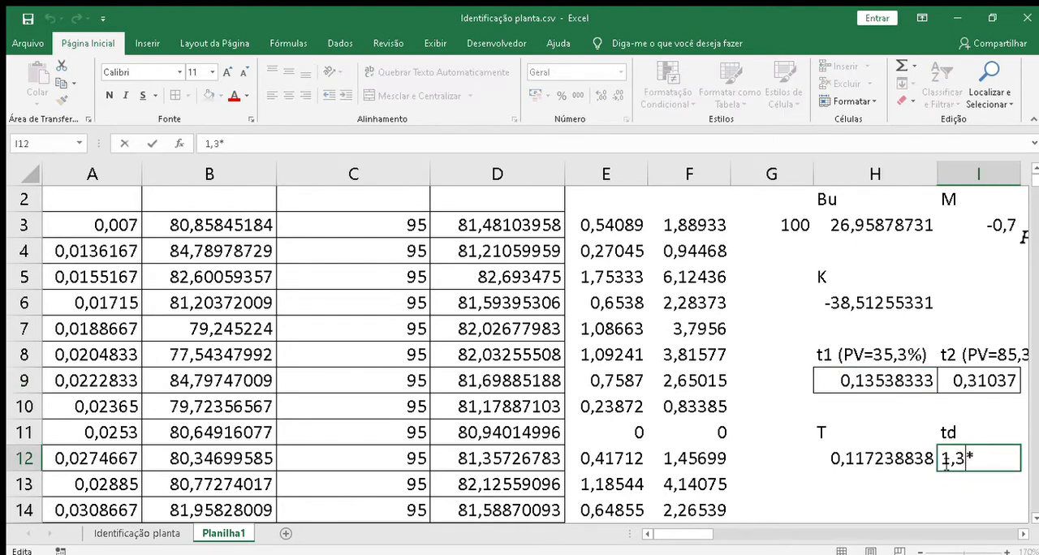
{"action": "left_click", "coordinate": [943, 461]}
{"action": "type", "text": "="}
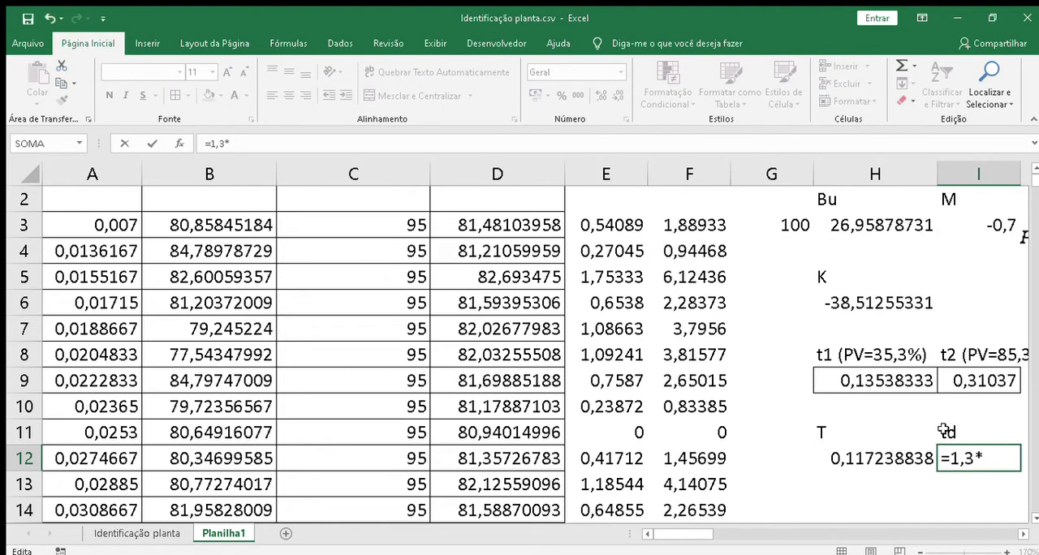
{"action": "left_click", "coordinate": [905, 382]}
{"action": "type", "text": "+"}
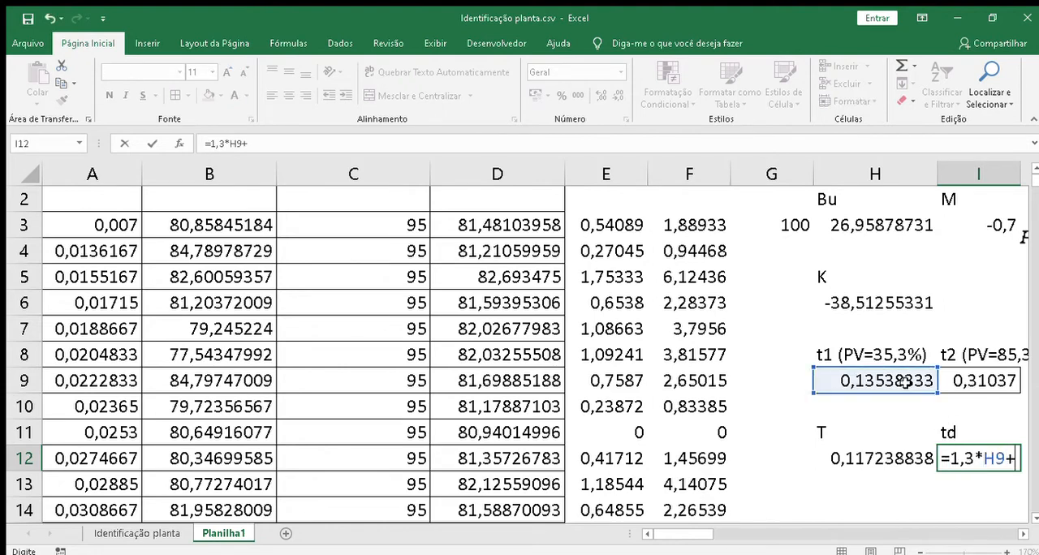
{"action": "type", "text": "0,29"}
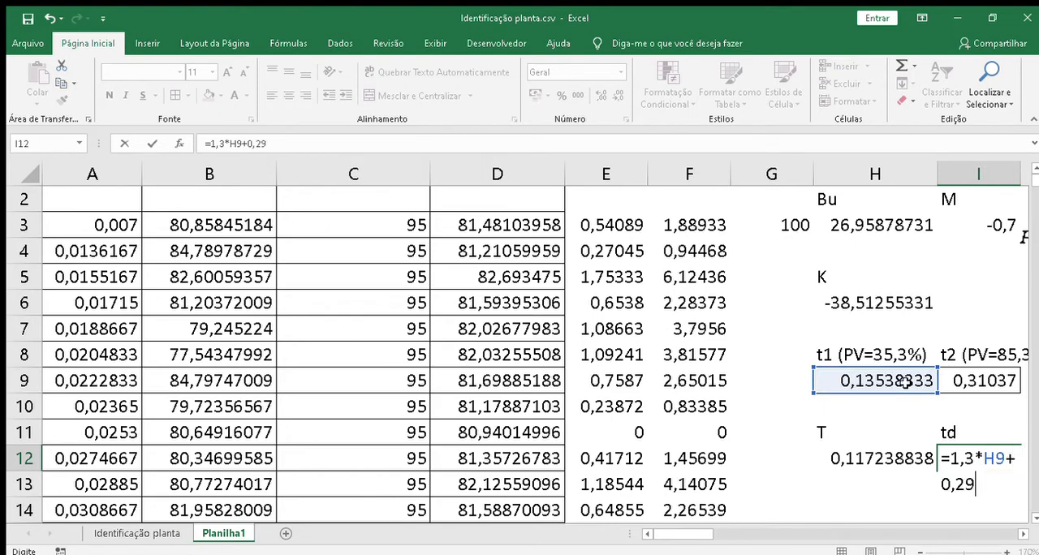
{"action": "key", "text": "BackSpace"}
{"action": "key", "text": "BackSpace"}
{"action": "key", "text": "BackSpace"}
{"action": "key", "text": "BackSpace"}
{"action": "key", "text": "BackSpace"}
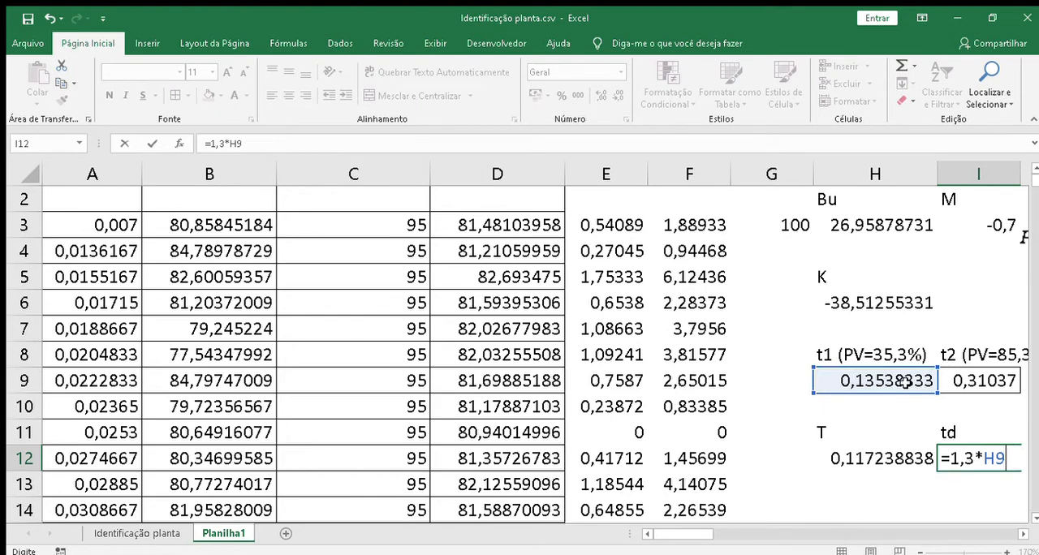
{"action": "type", "text": "-0,29"}
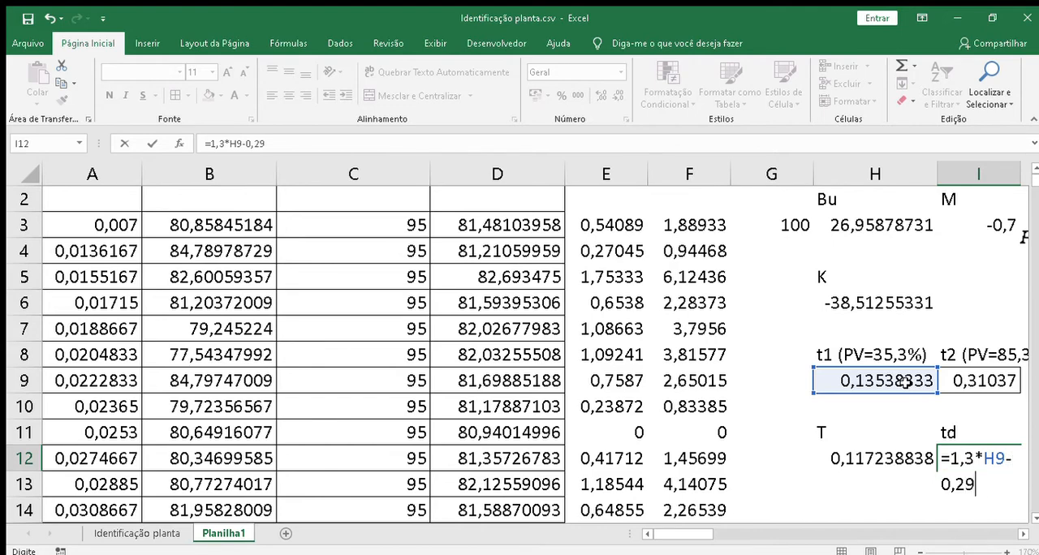
{"action": "type", "text": "*"}
{"action": "left_click", "coordinate": [992, 374]}
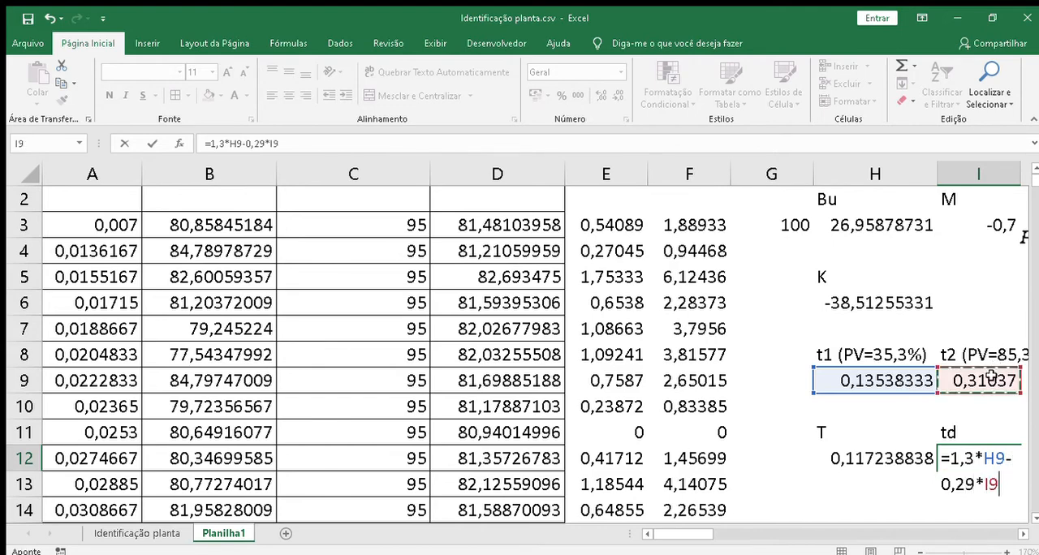
{"action": "key", "text": "Return"}
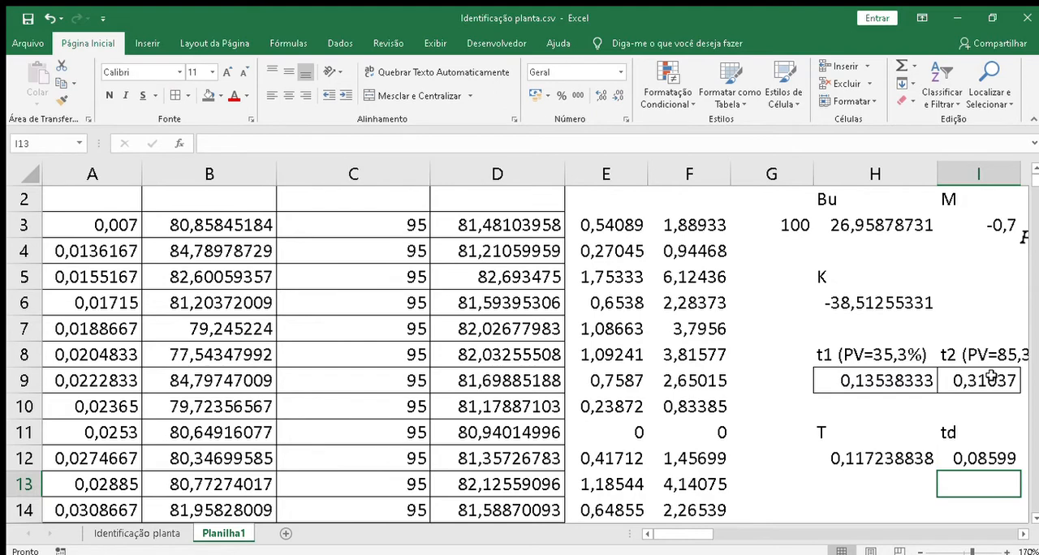
Step: Shade the T and td labels and their values in H11:I12 with a gray fill
{"action": "key", "text": "Right"}
{"action": "key", "text": "Right"}
{"action": "key", "text": "Left"}
{"action": "key", "text": "Left"}
{"action": "key", "text": "Left"}
{"action": "key", "text": "Left"}
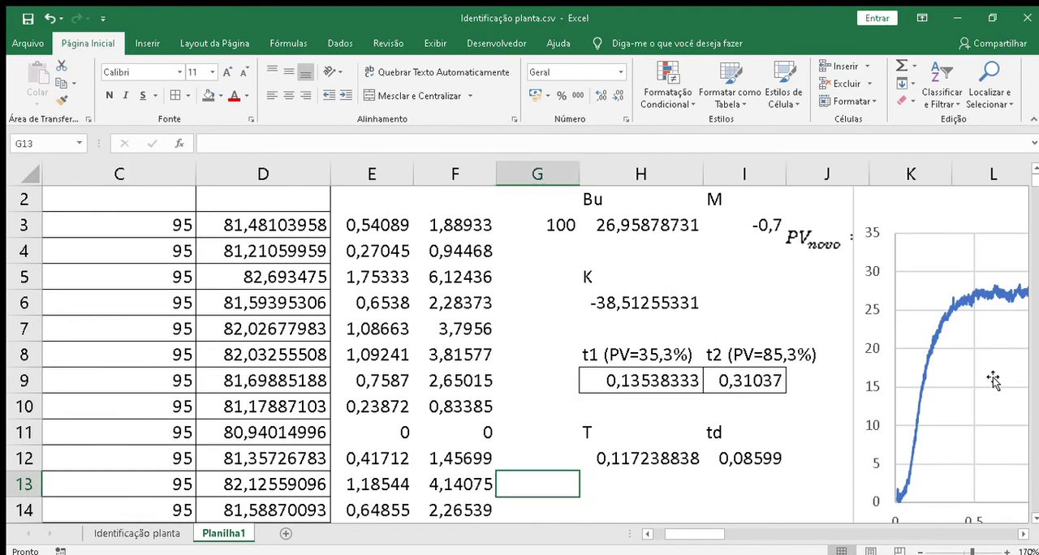
{"action": "key", "text": "Up"}
{"action": "key", "text": "Right"}
{"action": "key", "text": "Right"}
{"action": "key", "text": "Up"}
{"action": "key", "text": "Left"}
{"action": "key", "text": "shift+Down"}
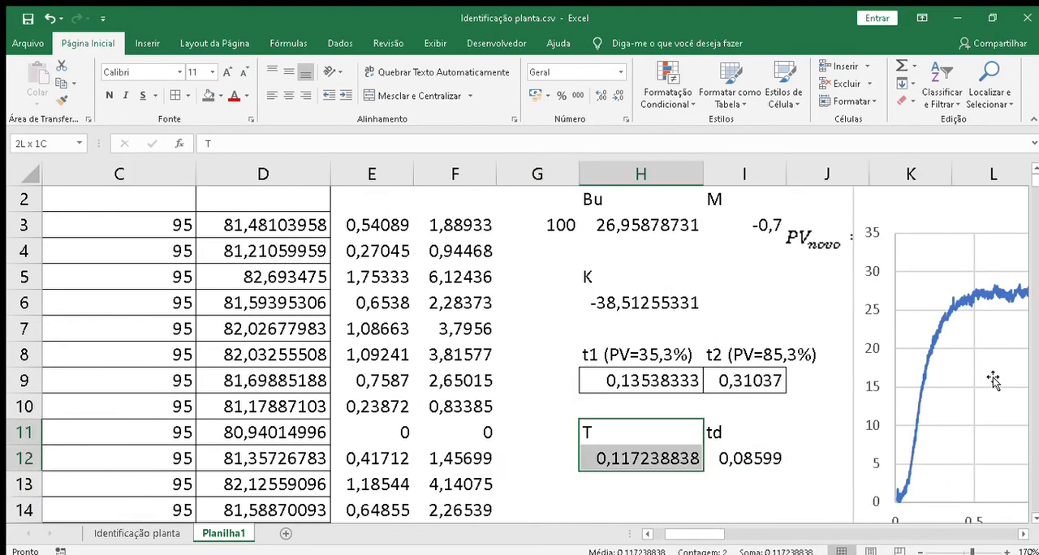
{"action": "key", "text": "shift+Right"}
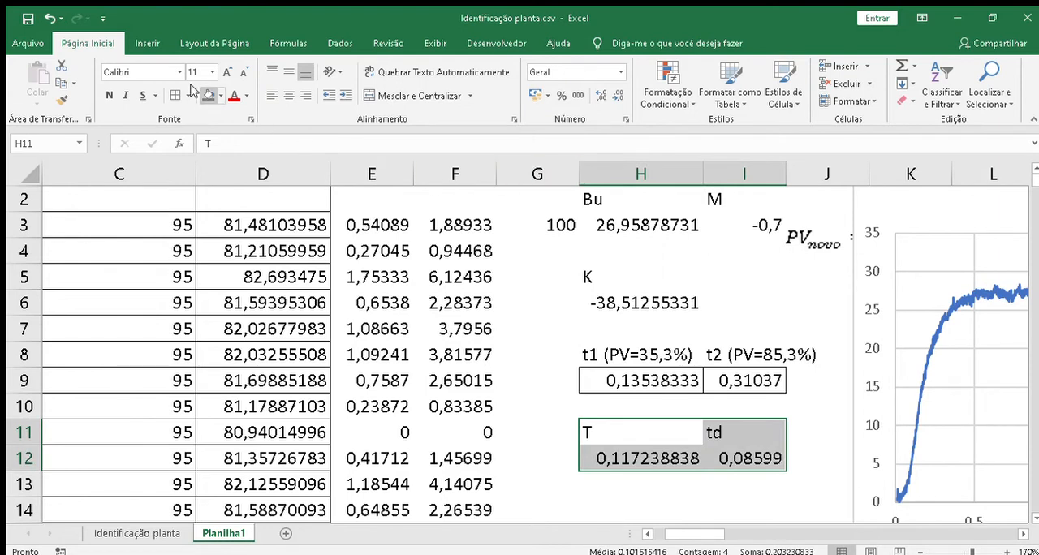
{"action": "left_click", "coordinate": [208, 95]}
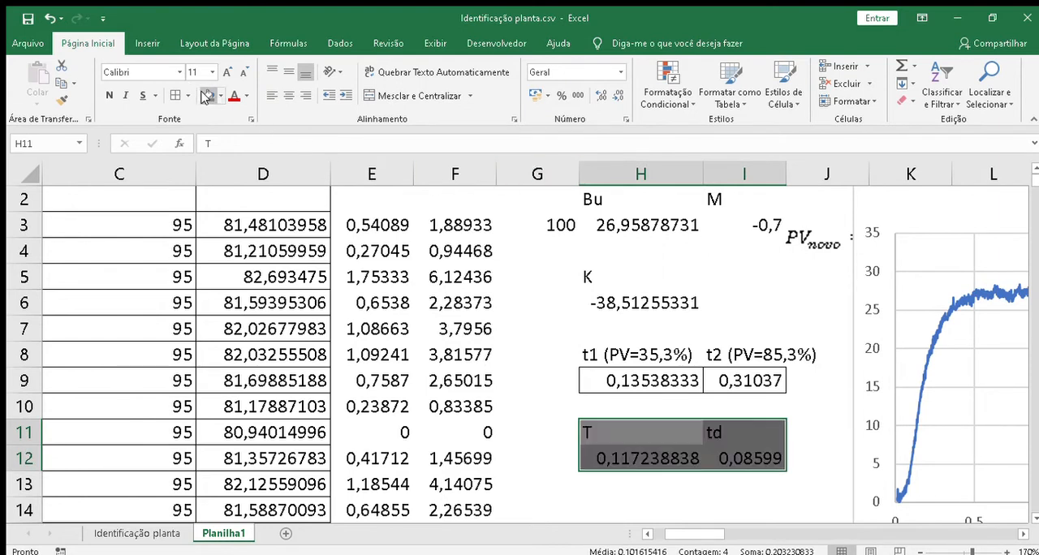
Step: Apply the same gray fill to the K label and its value in H5:H6
{"action": "left_click", "coordinate": [595, 274]}
{"action": "key", "text": "shift+Down"}
{"action": "key", "text": "shift+Up"}
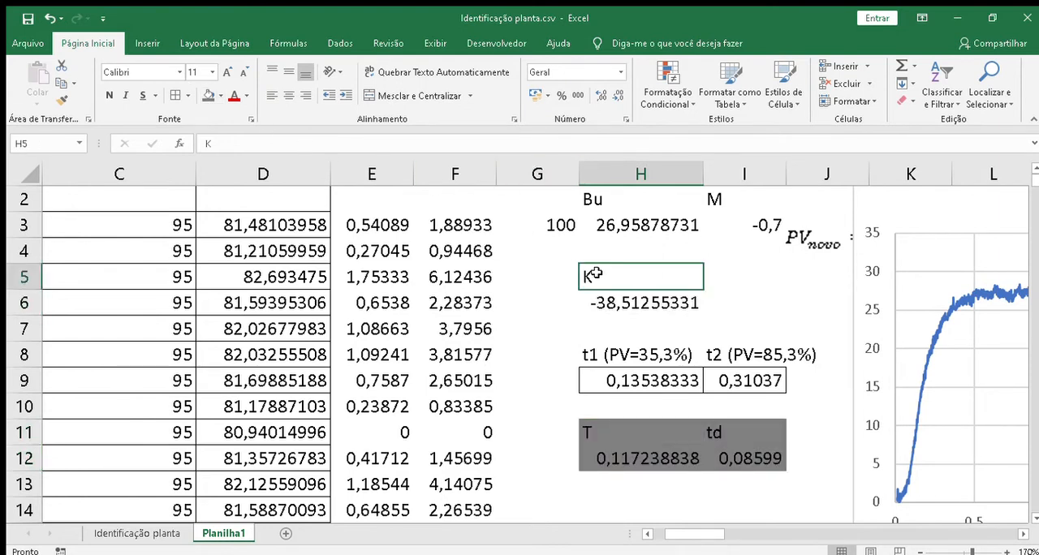
{"action": "key", "text": "shift+Down"}
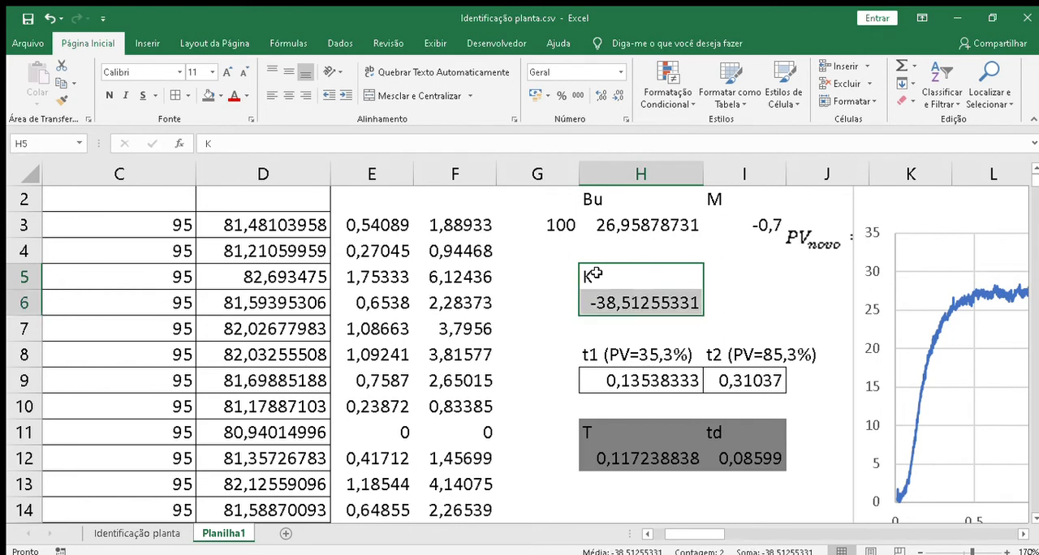
{"action": "left_click", "coordinate": [209, 95]}
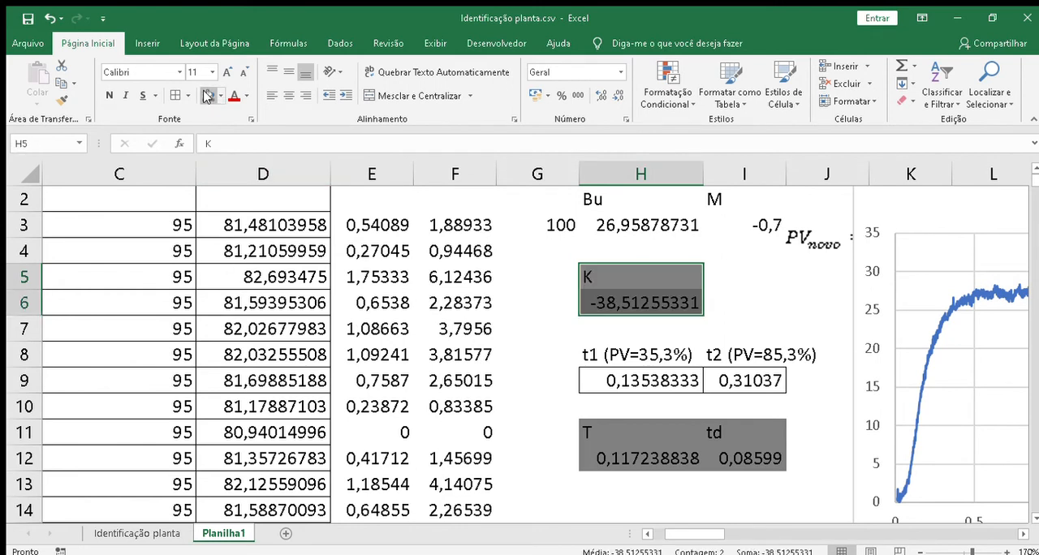
Step: Move the PV (PSI) chart about one column away from the PV formula image and delete the second chart overlapping it
{"action": "left_click_drag", "start_coordinate": [933, 221], "coordinate": [1009, 229]}
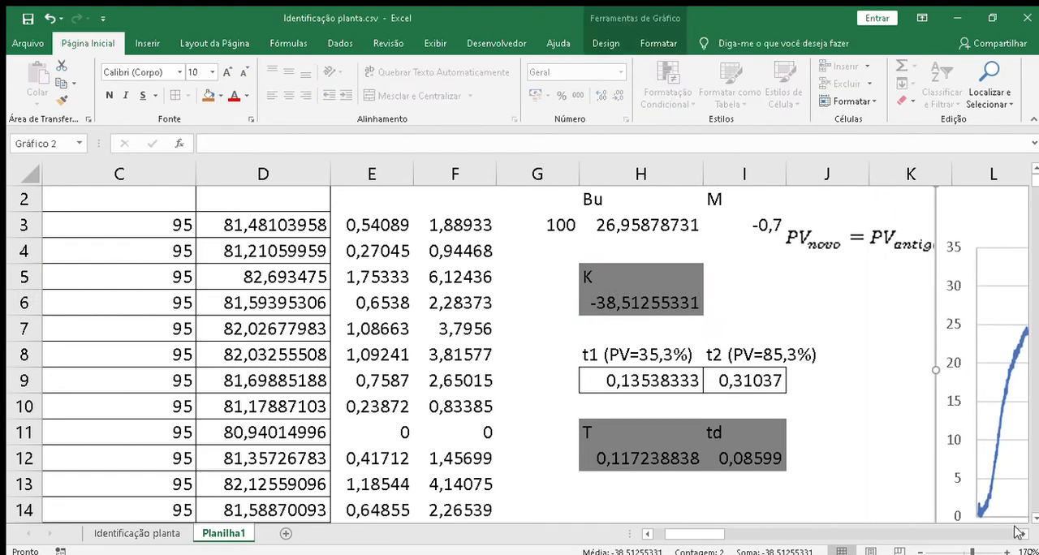
{"action": "left_click", "coordinate": [1022, 533]}
{"action": "left_click", "coordinate": [1022, 534]}
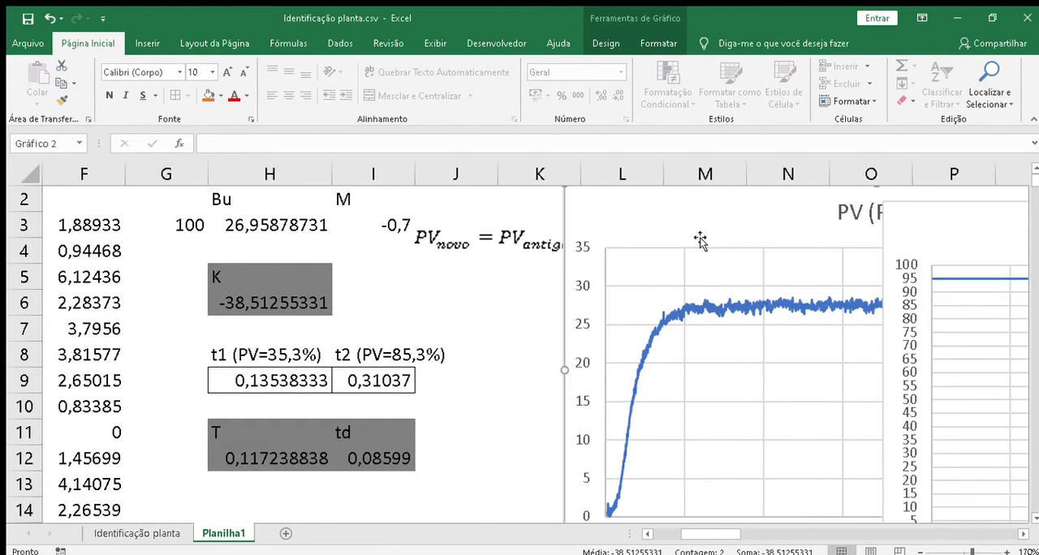
{"action": "left_click", "coordinate": [955, 229]}
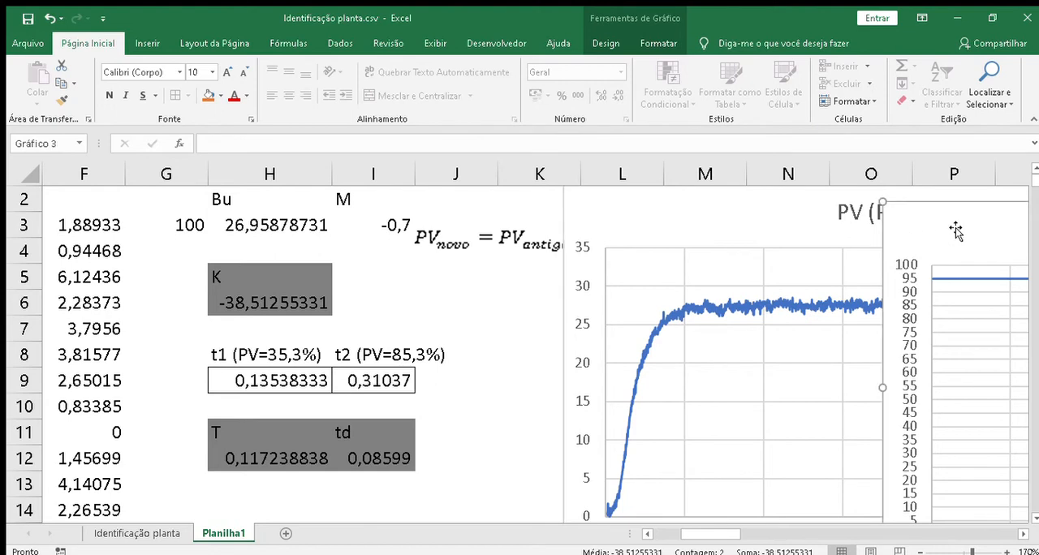
{"action": "key", "text": "Delete"}
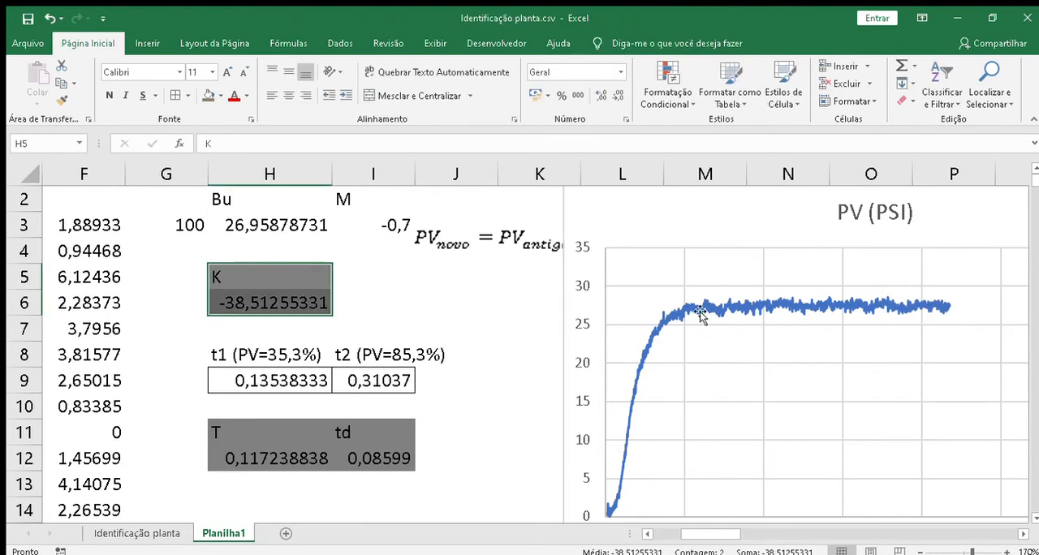
Step: Clear the value 100 from cell G3, beside the Bu value
{"action": "left_click", "coordinate": [173, 226]}
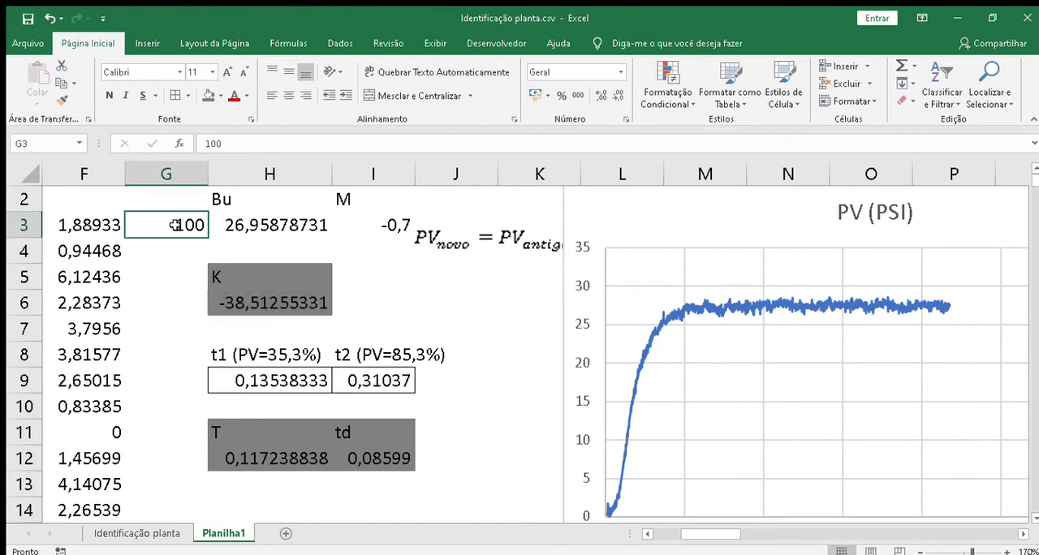
{"action": "left_click", "coordinate": [179, 204]}
{"action": "left_click", "coordinate": [179, 222]}
{"action": "type", "text": "1"}
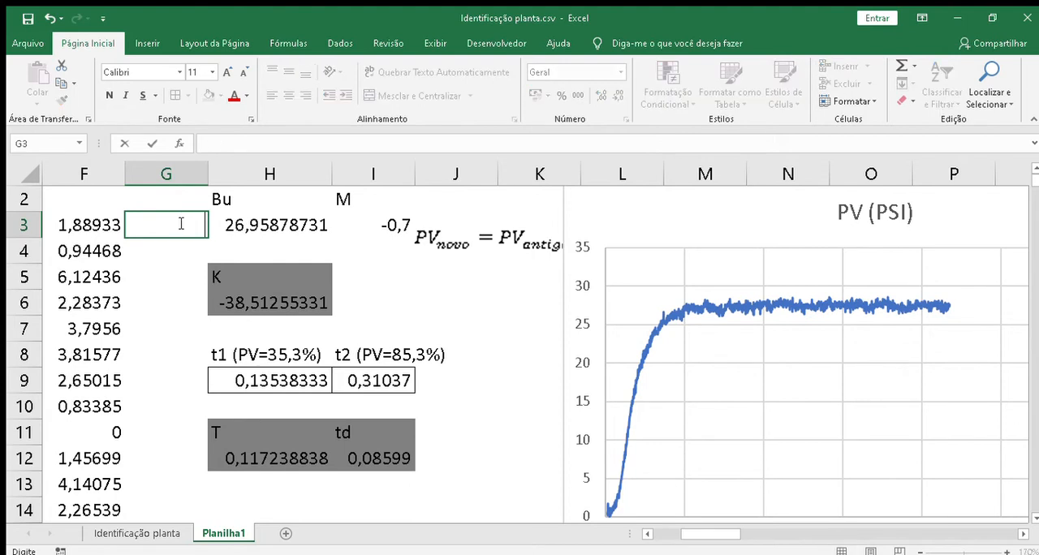
{"action": "key", "text": "BackSpace"}
Step: Label cell G2 as PV (Simulado) and fit column G's width to the text
{"action": "key", "text": "Up"}
{"action": "type", "text": "PV"}
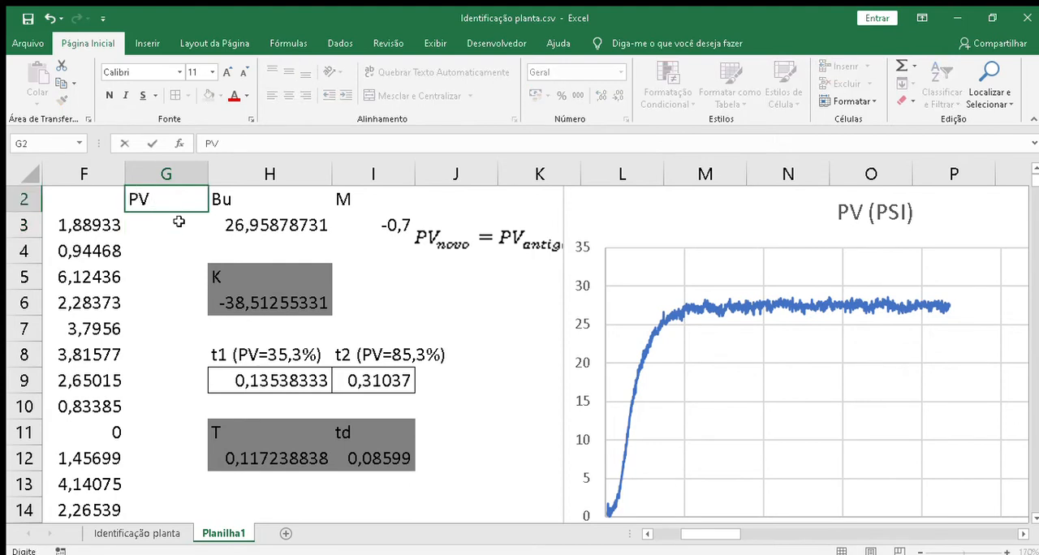
{"action": "type", "text": " (Simulado"}
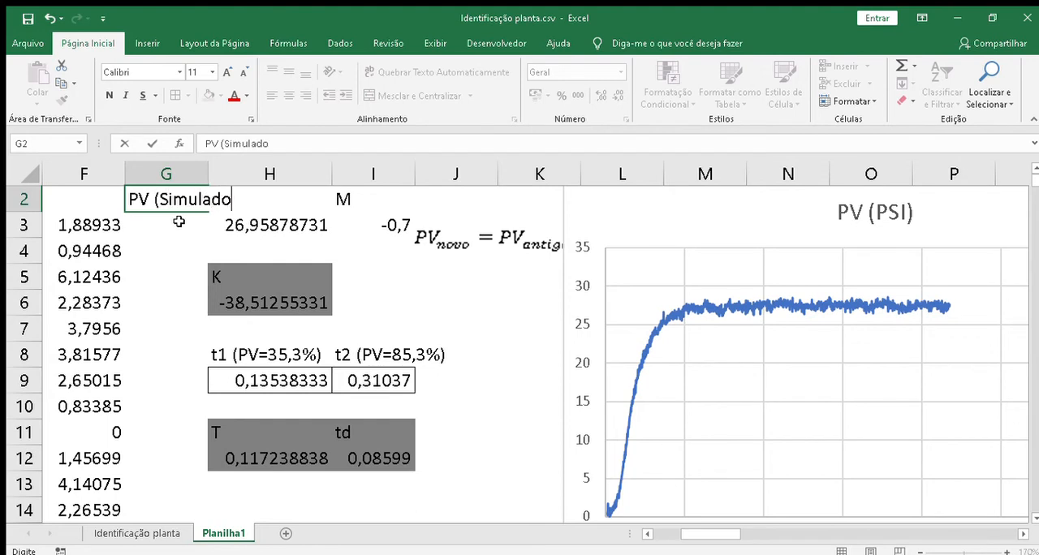
{"action": "type", "text": ")"}
{"action": "key", "text": "Return"}
{"action": "double_click", "coordinate": [207, 174]}
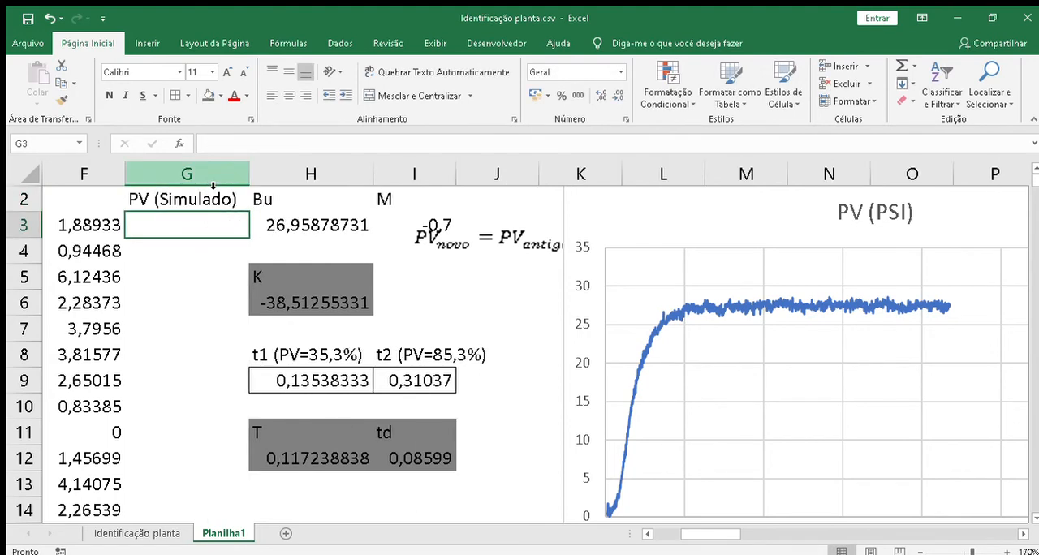
Step: Review the shaded K, T and td parameters and the empty cell below PV (Simulado)
{"action": "left_click", "coordinate": [302, 275]}
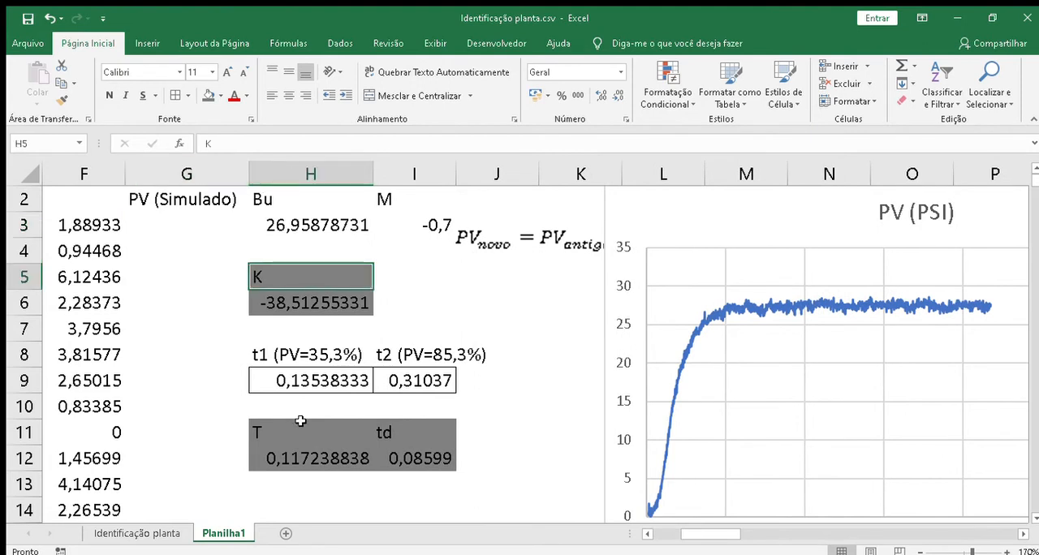
{"action": "left_click", "coordinate": [300, 421]}
{"action": "left_click", "coordinate": [391, 432]}
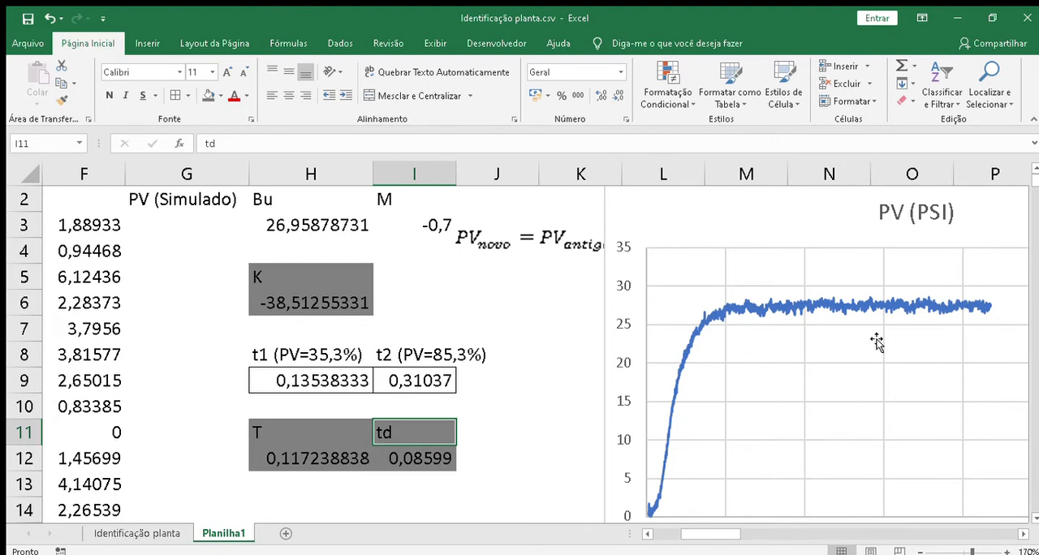
{"action": "left_click", "coordinate": [262, 273]}
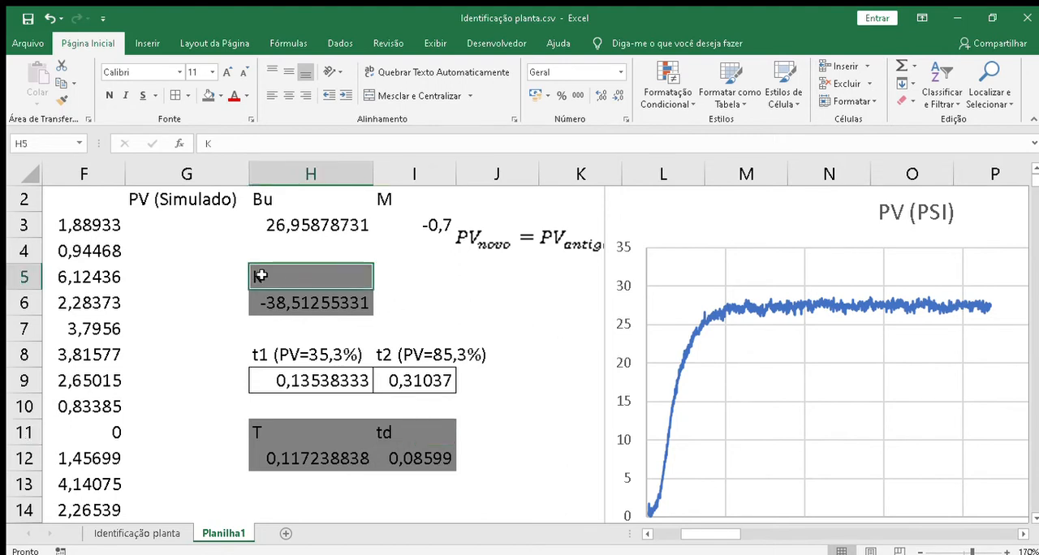
{"action": "left_click", "coordinate": [283, 430]}
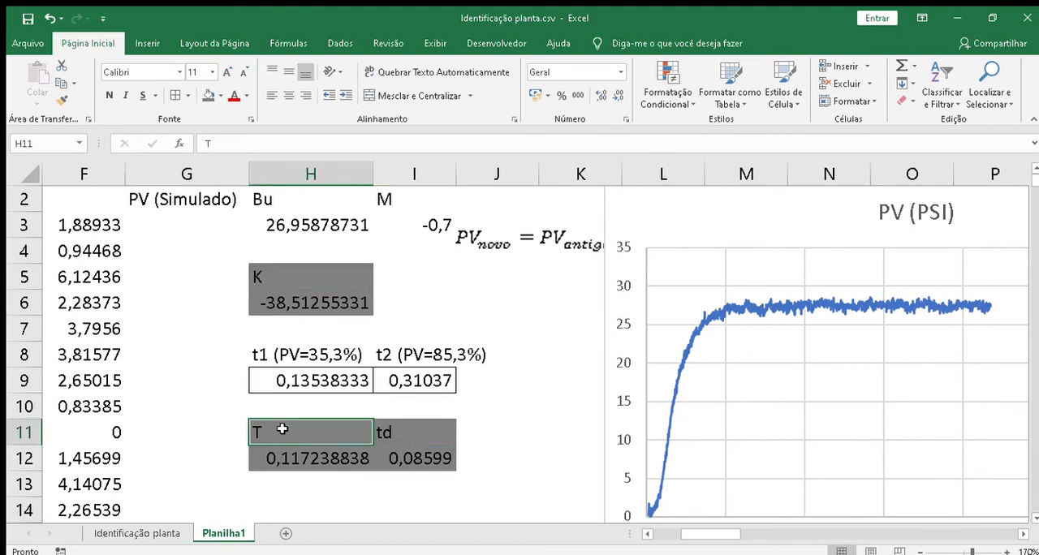
{"action": "left_click", "coordinate": [424, 434]}
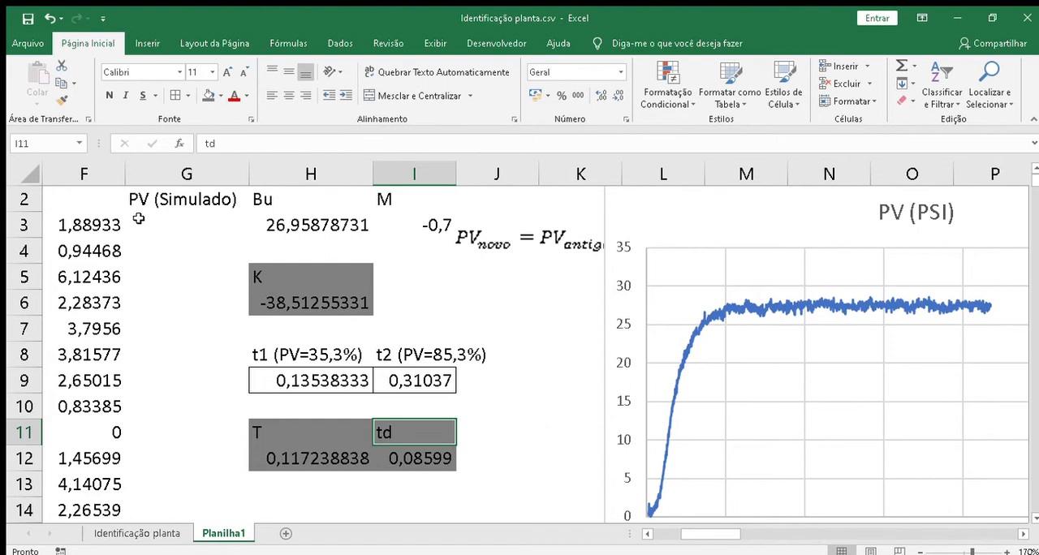
{"action": "left_click", "coordinate": [290, 276]}
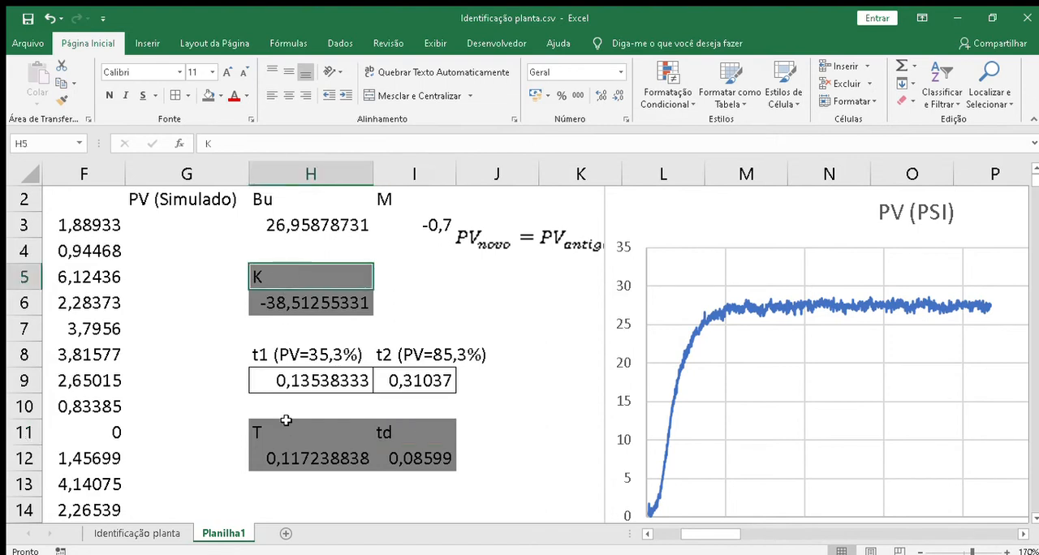
{"action": "left_click", "coordinate": [300, 434]}
{"action": "left_click", "coordinate": [413, 439]}
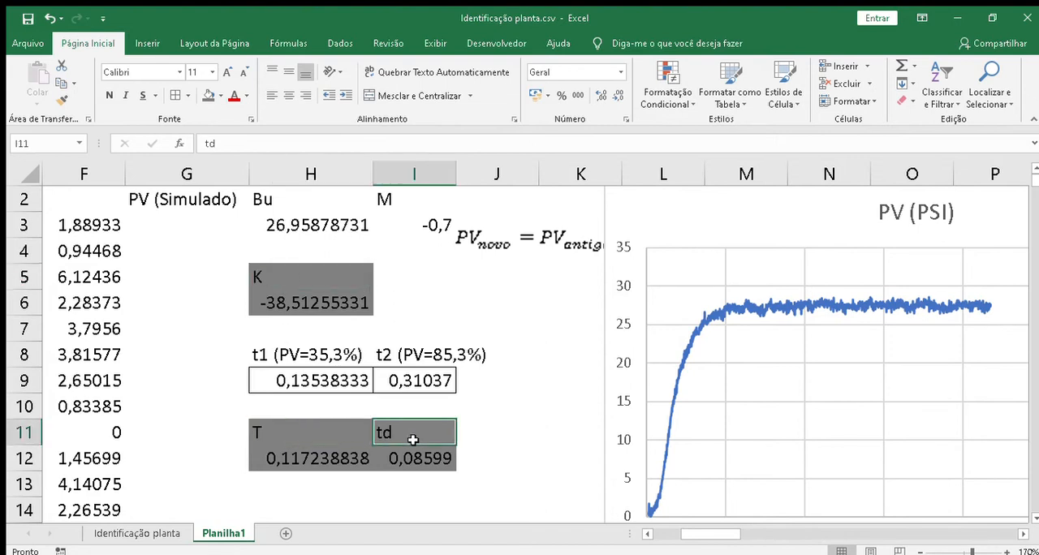
{"action": "left_click", "coordinate": [160, 230]}
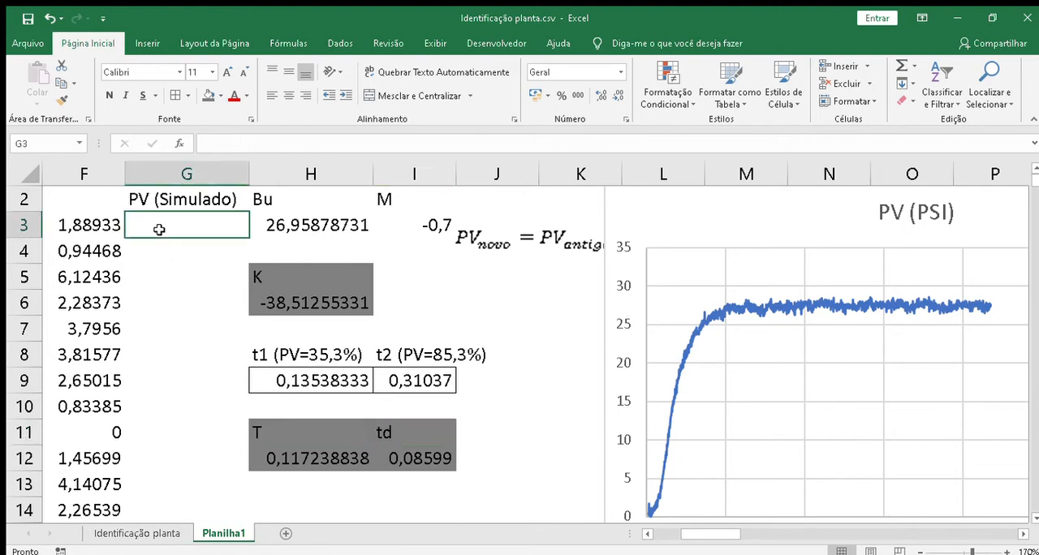
{"action": "left_click", "coordinate": [314, 297]}
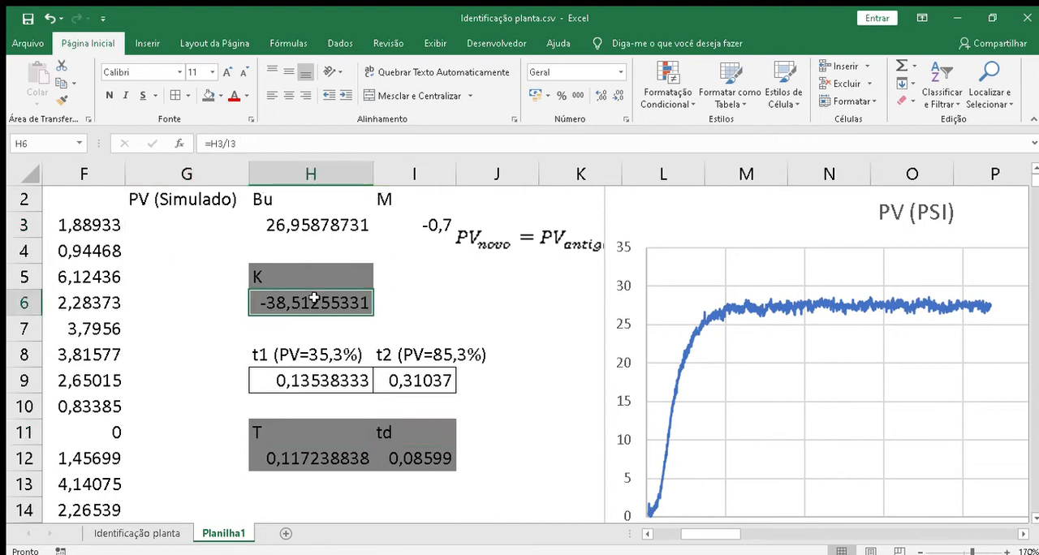
Step: Move the PV (PSI) chart about two columns away from the PV formula image and start a formula in cell G3
{"action": "left_click", "coordinate": [436, 461]}
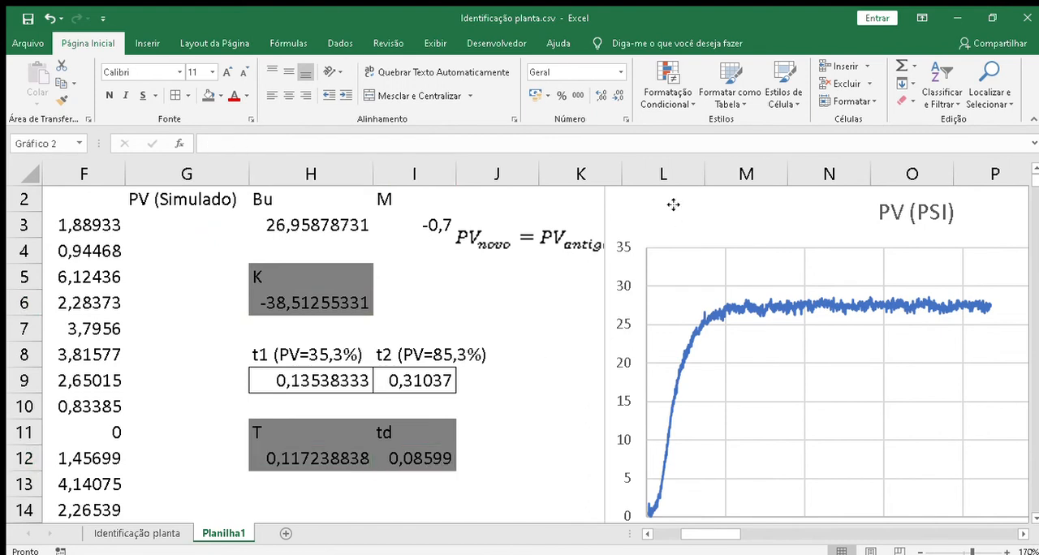
{"action": "left_click_drag", "start_coordinate": [674, 204], "coordinate": [856, 285]}
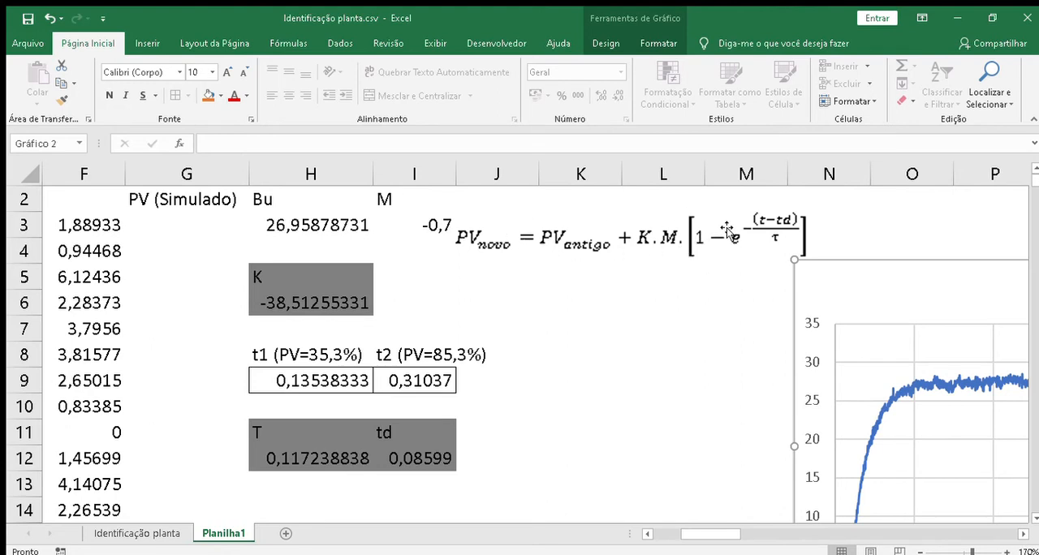
{"action": "left_click", "coordinate": [169, 224]}
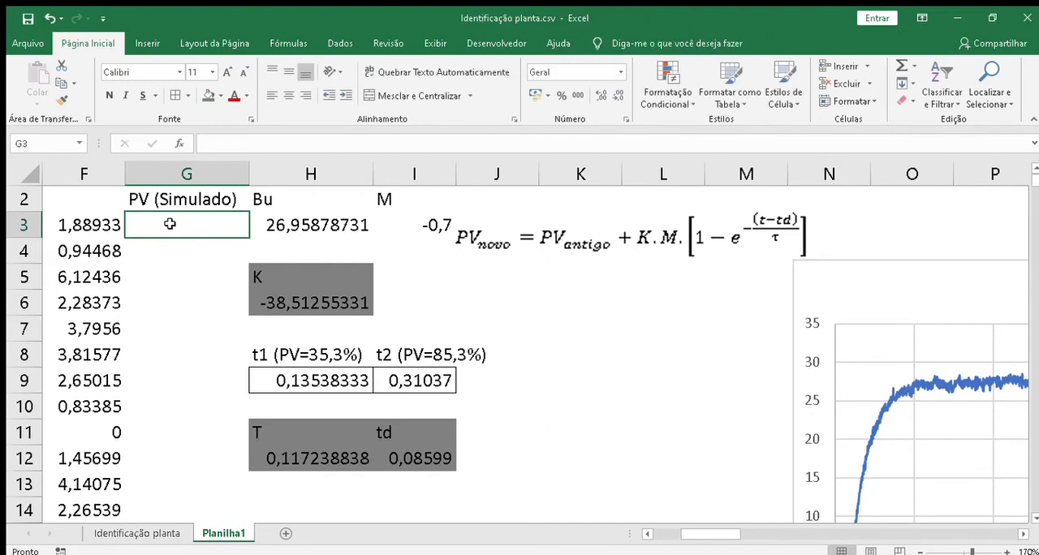
{"action": "type", "text": "="}
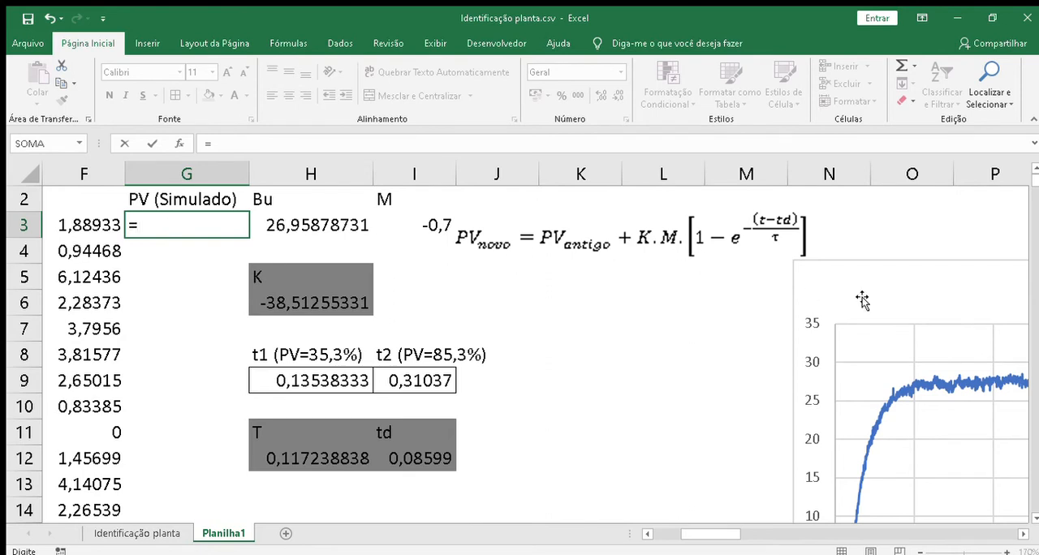
{"action": "left_click_drag", "start_coordinate": [918, 300], "coordinate": [885, 235]}
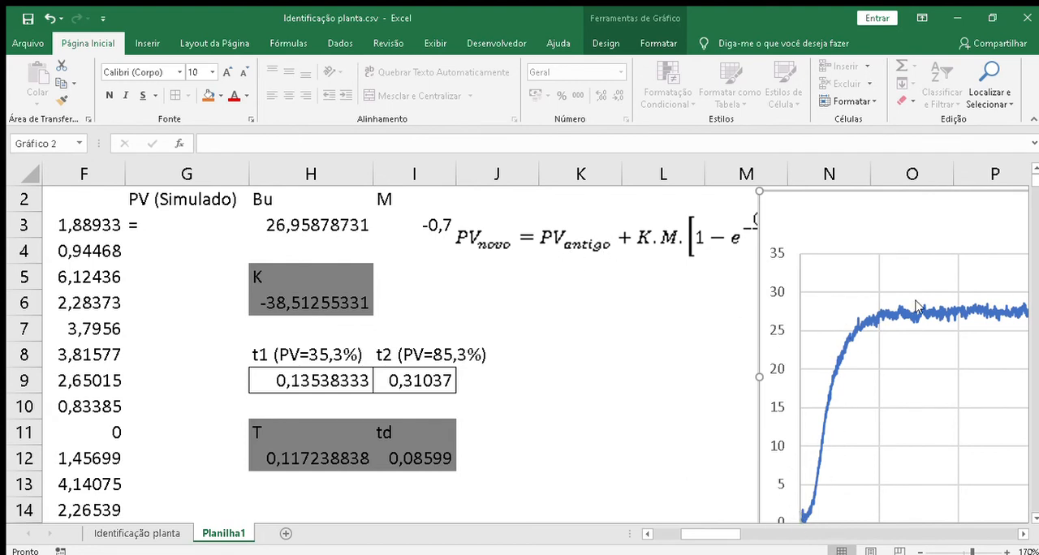
Step: Begin the PV (Simulado) formula in G3 with K times M and the opening of the bracket, =H6*I3*(1-
{"action": "left_click", "coordinate": [159, 227]}
{"action": "double_click", "coordinate": [159, 228]}
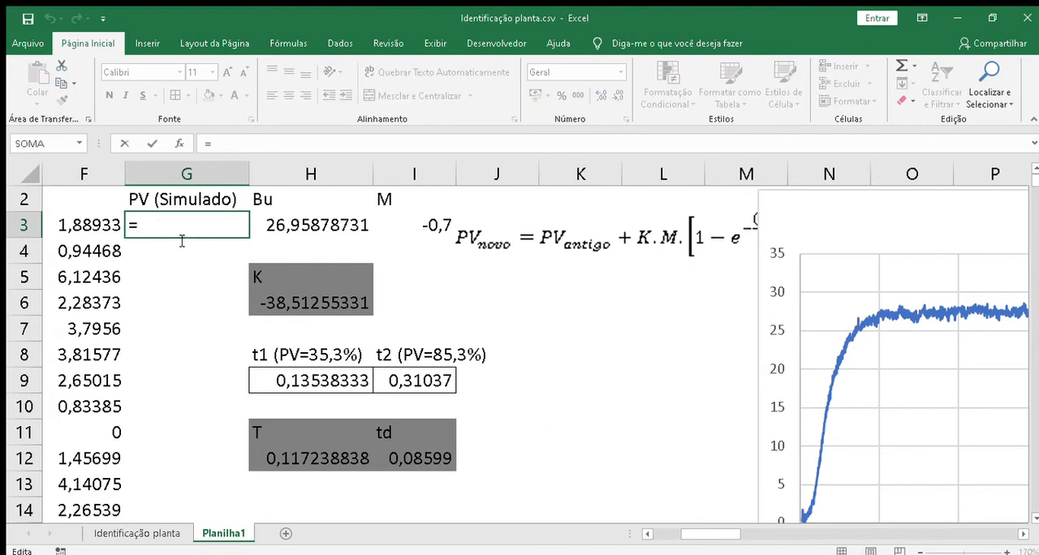
{"action": "left_click", "coordinate": [324, 306]}
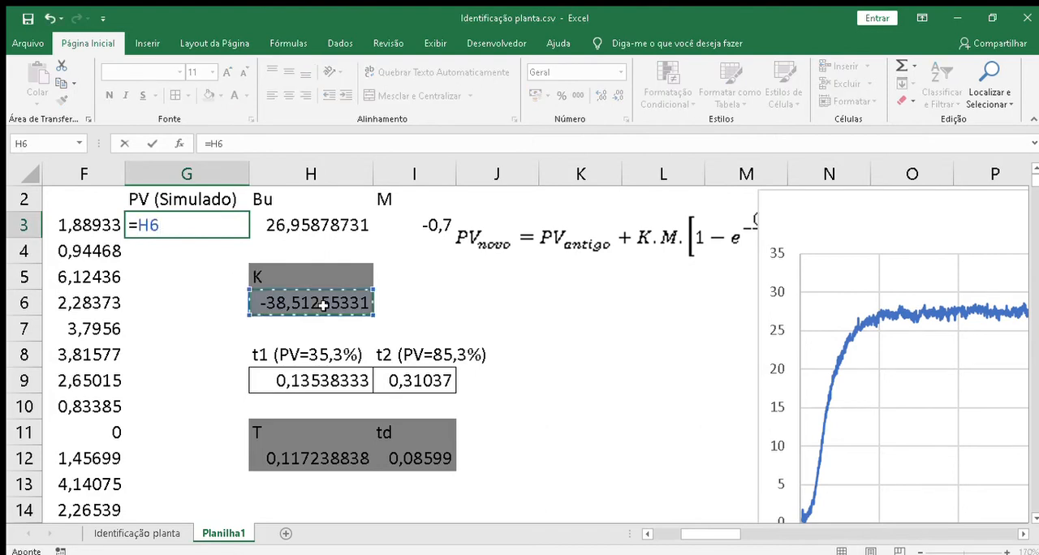
{"action": "type", "text": "*"}
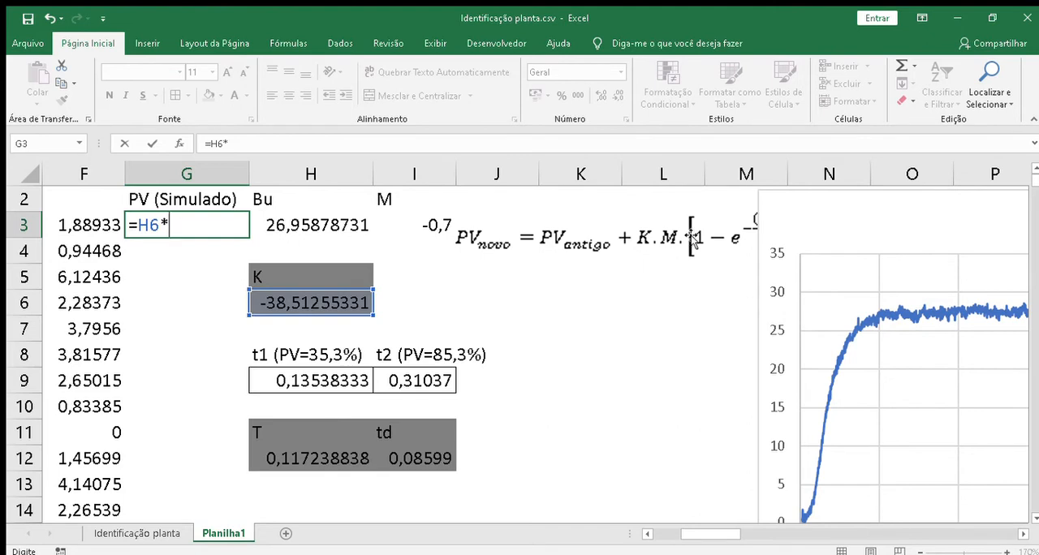
{"action": "left_click", "coordinate": [436, 225]}
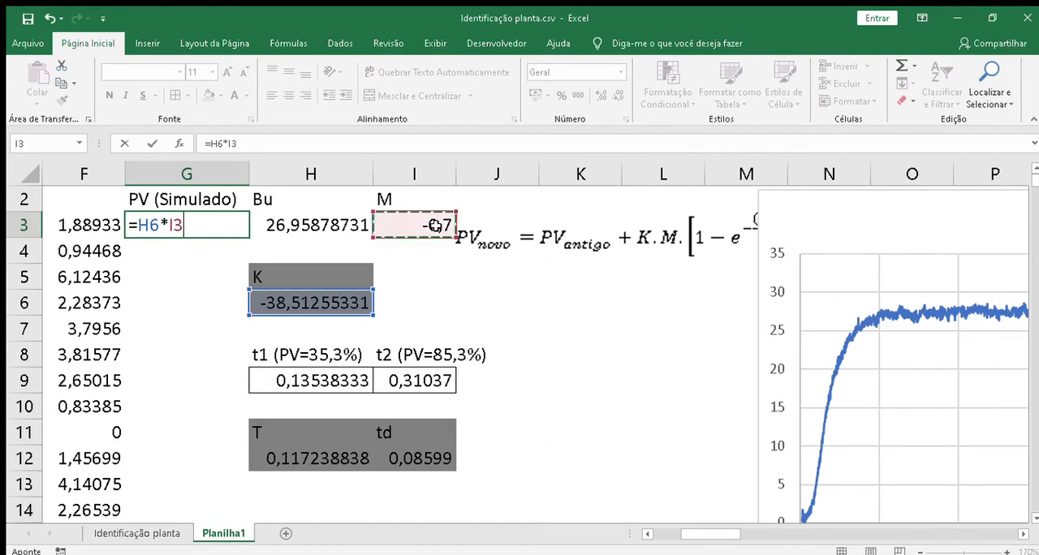
{"action": "type", "text": "*"}
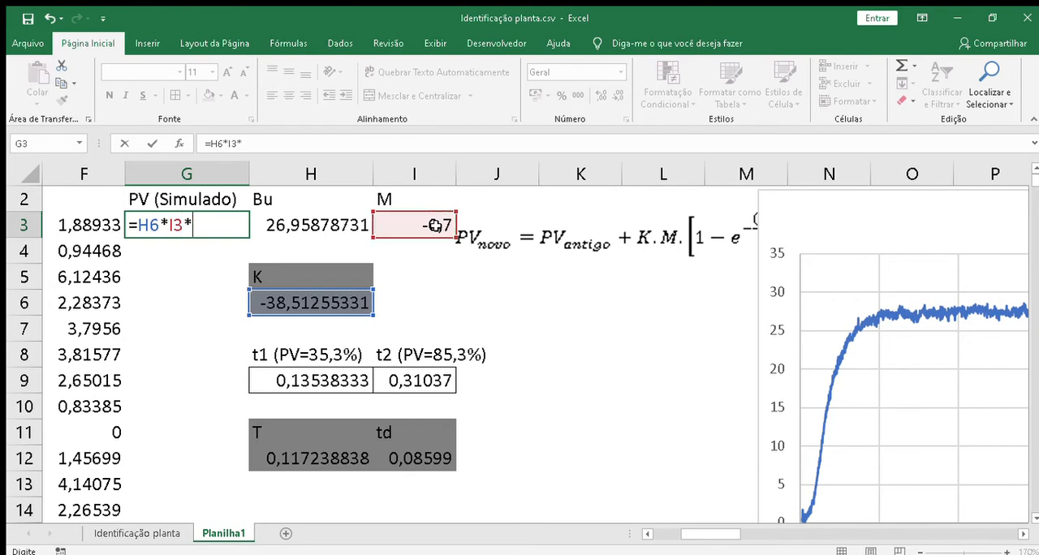
{"action": "type", "text": "(1-"}
{"action": "left_click", "coordinate": [822, 223]}
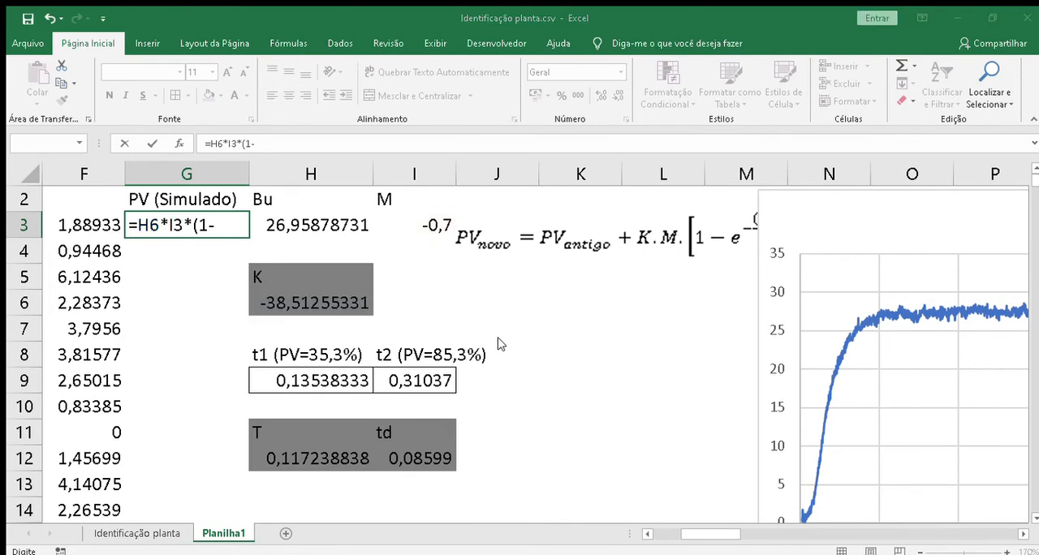
{"action": "left_click", "coordinate": [531, 329]}
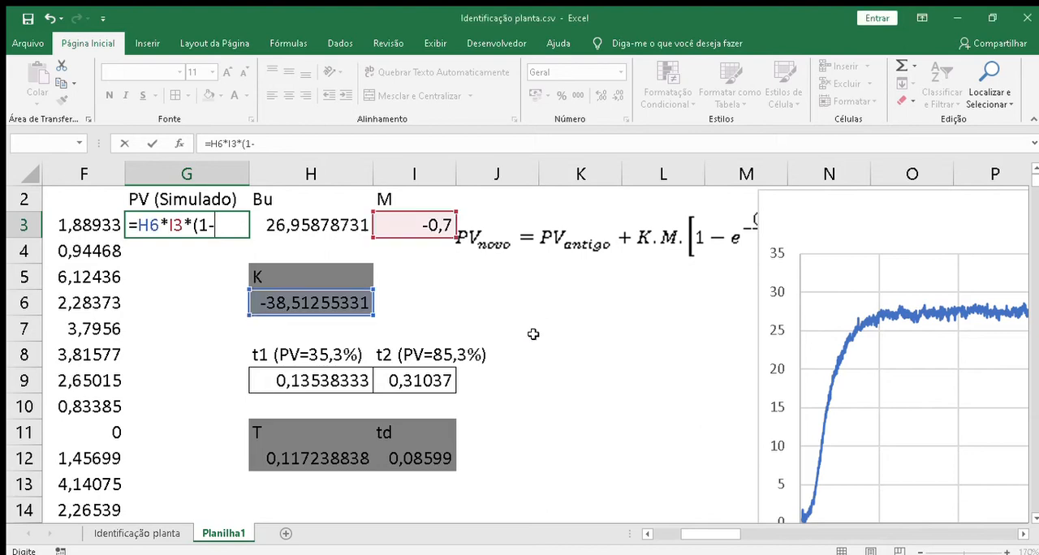
Step: Extend the G3 formula with exp(-( and a time reference to cell A1
{"action": "left_click", "coordinate": [220, 226]}
{"action": "type", "text": "exp"}
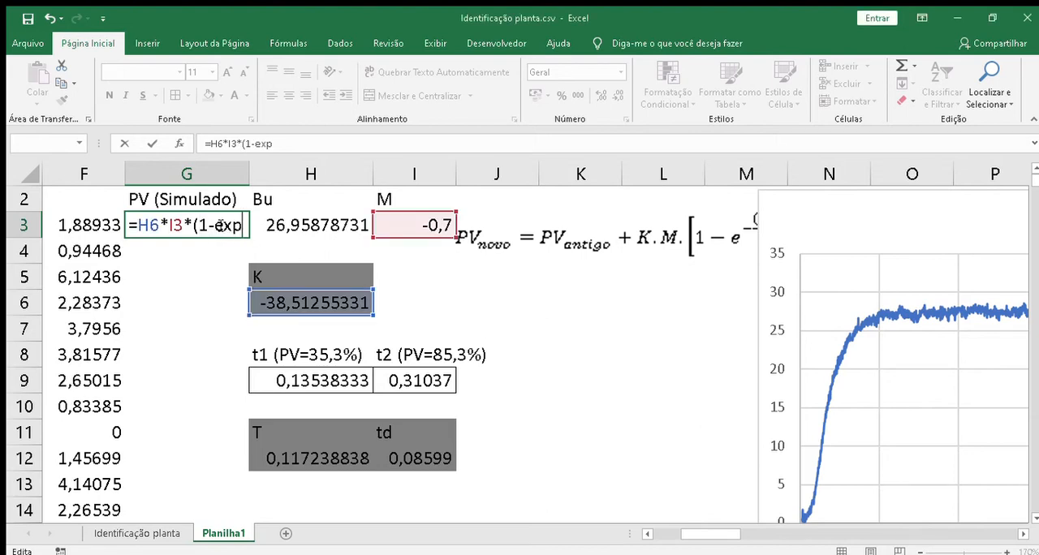
{"action": "type", "text": "(-("}
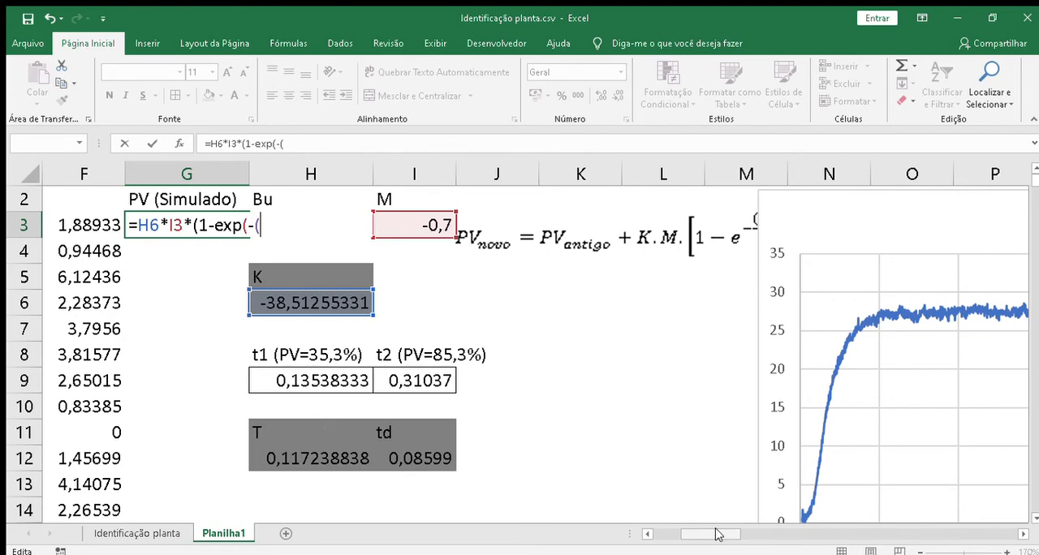
{"action": "left_click_drag", "start_coordinate": [717, 534], "coordinate": [686, 535]}
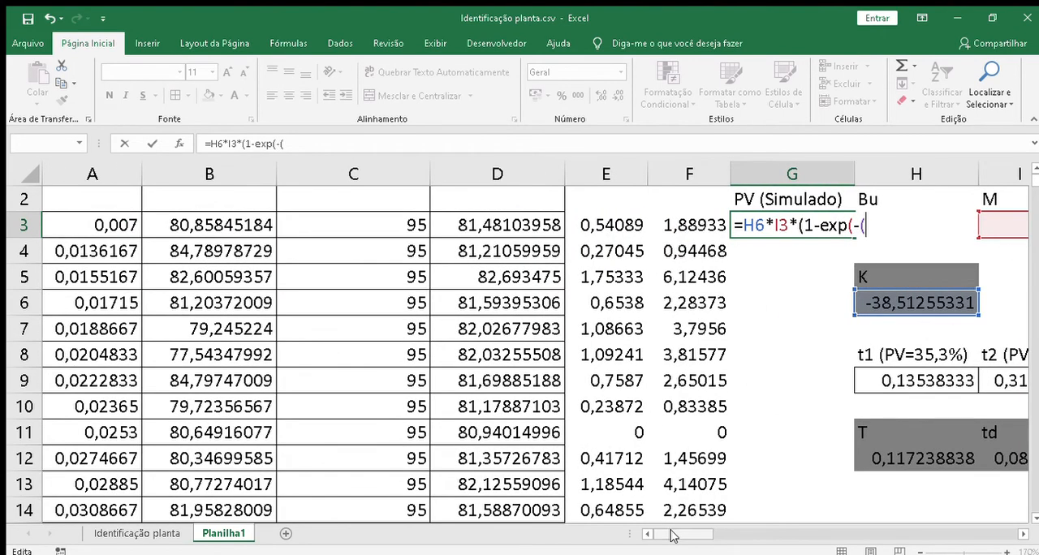
{"action": "left_click", "coordinate": [120, 225]}
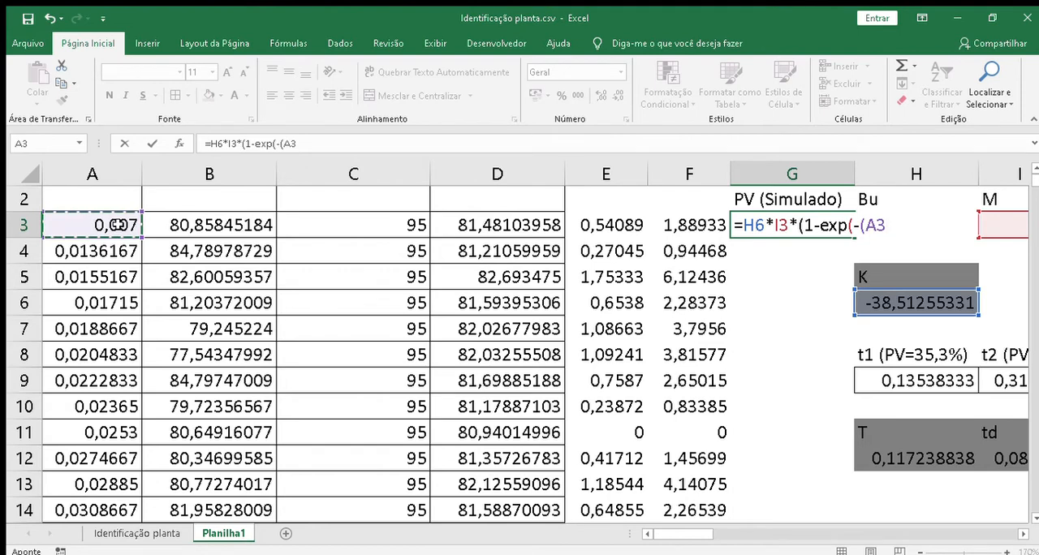
{"action": "key", "text": "Up"}
{"action": "key", "text": "Up"}
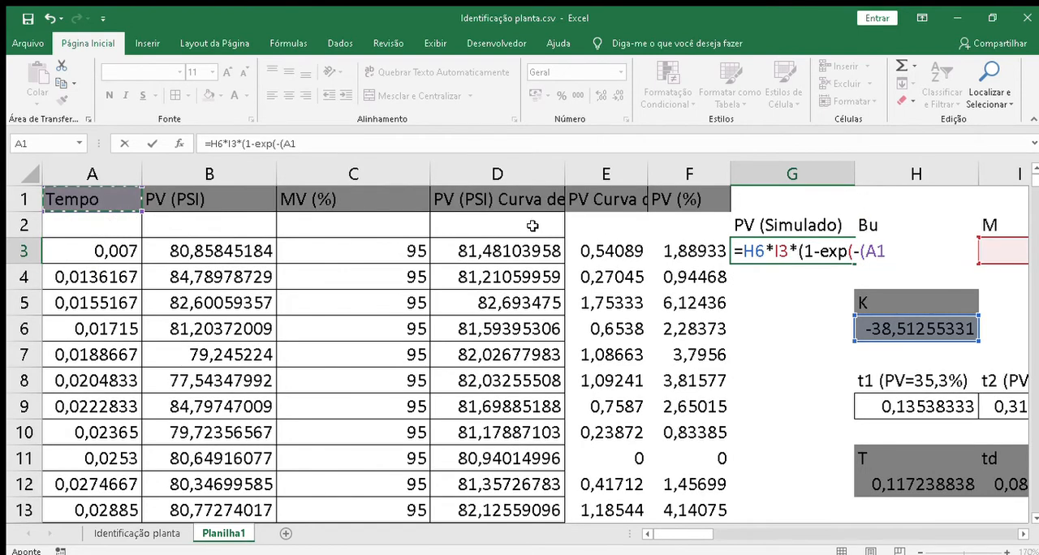
Step: Complete the G3 formula by subtracting td (I12) and dividing by T (H12), as =H6*I3*(1-EXP(-(A1-I12)/H12))
{"action": "type", "text": "-"}
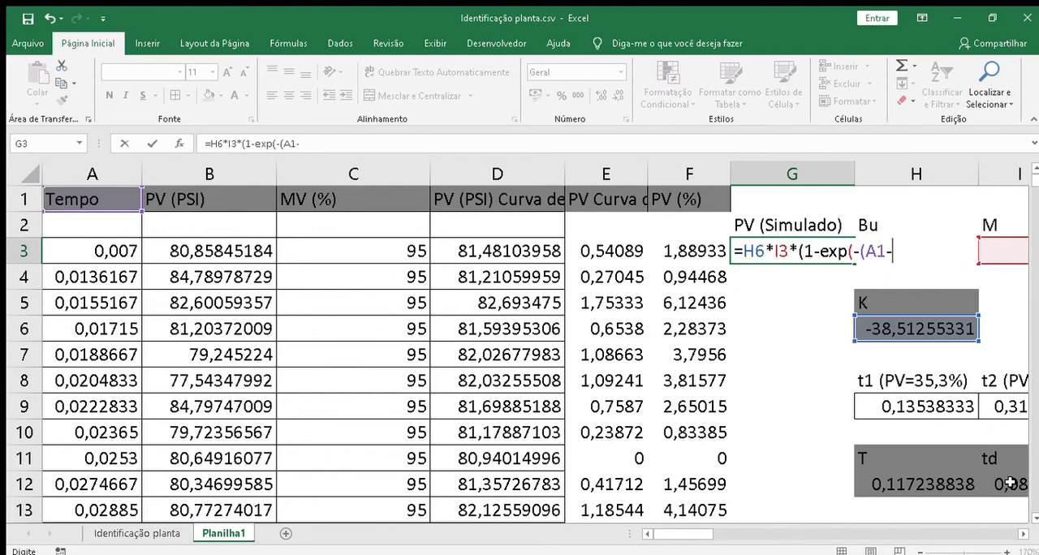
{"action": "left_click", "coordinate": [1009, 484]}
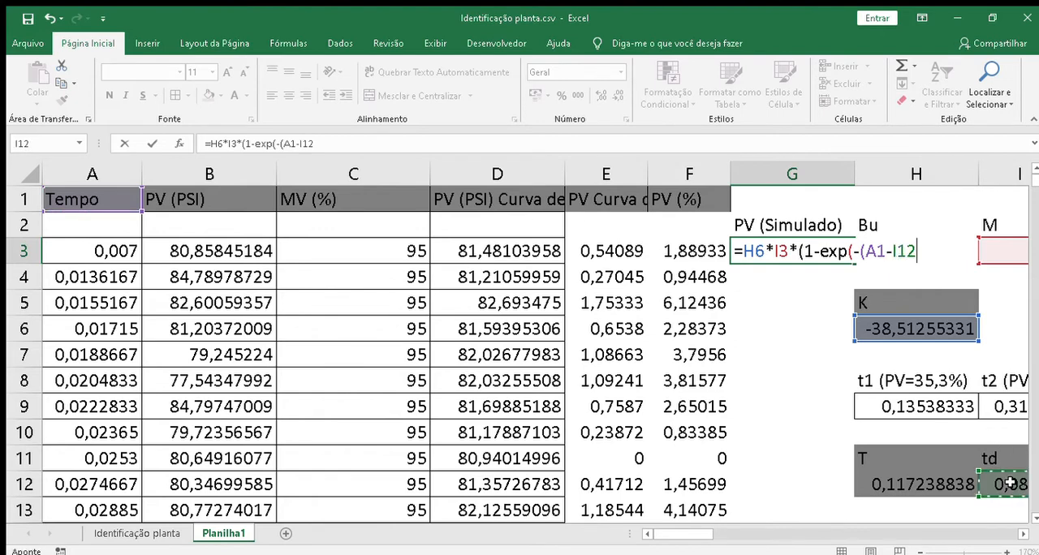
{"action": "type", "text": ")/"}
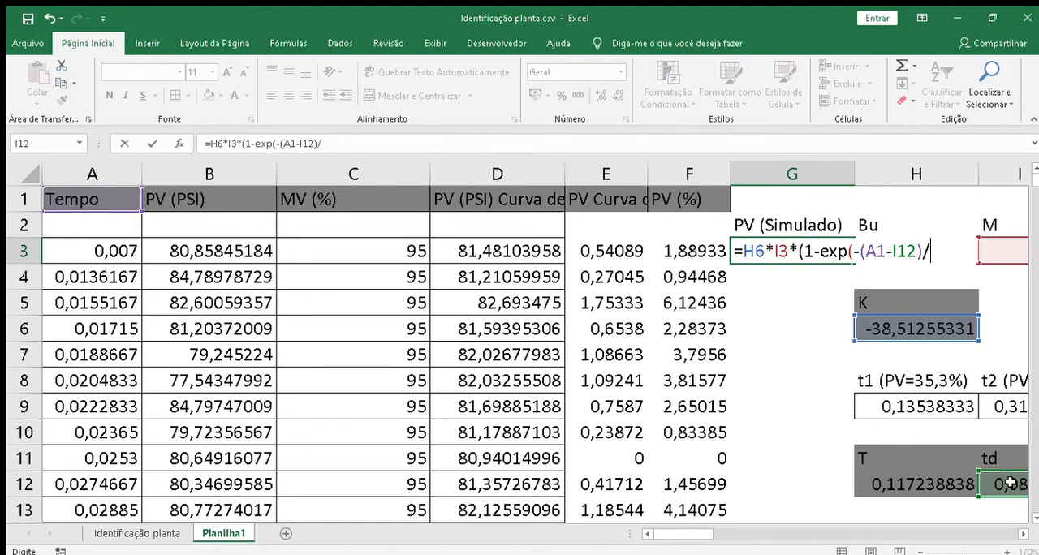
{"action": "left_click", "coordinate": [929, 485]}
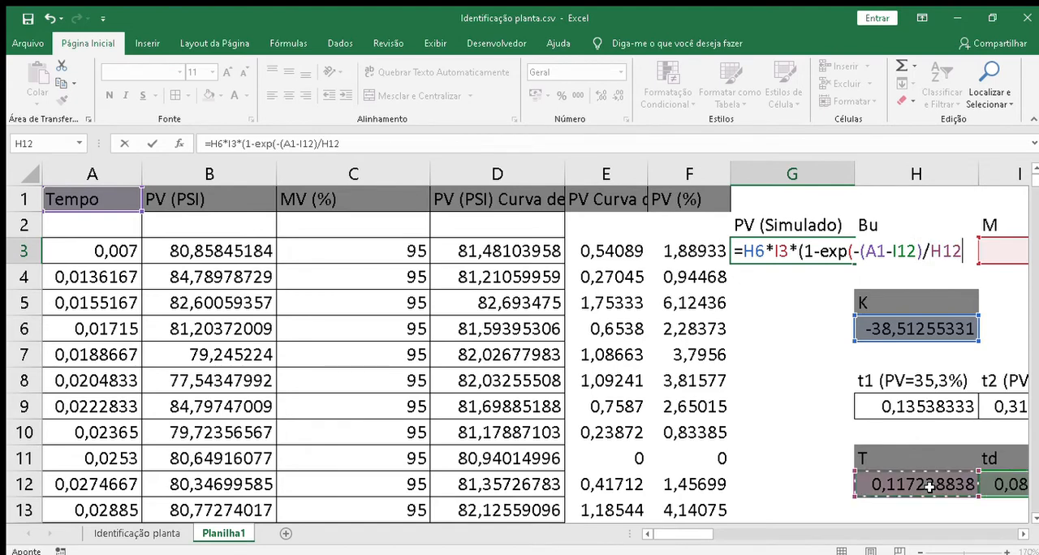
{"action": "type", "text": "))"}
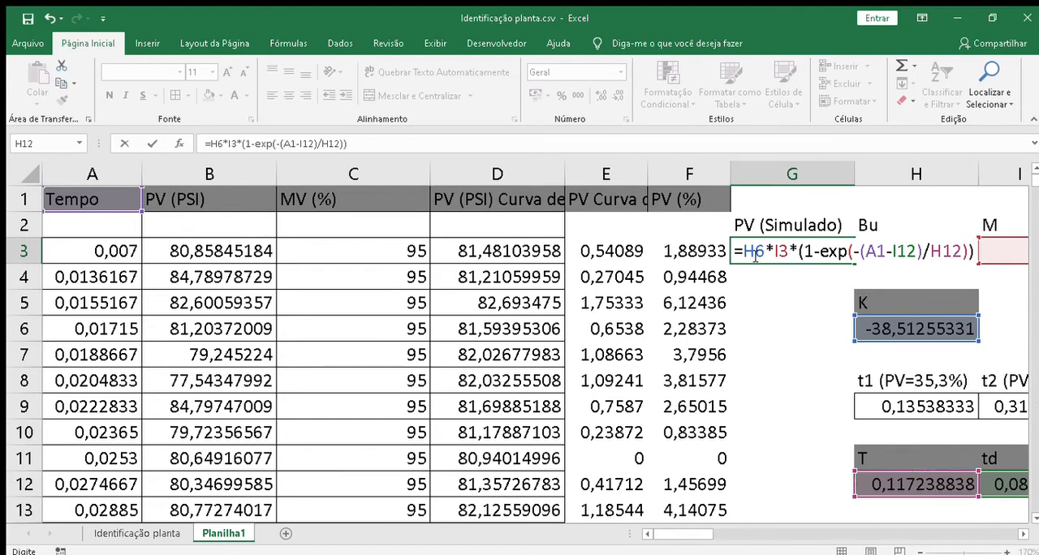
{"action": "key", "text": "Return"}
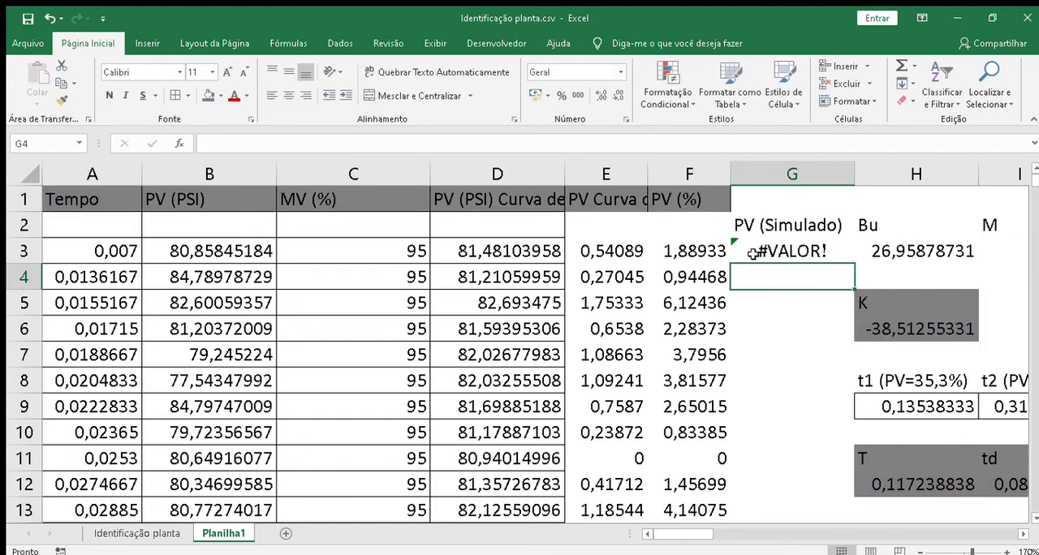
Step: Correct the time reference in the G3 formula to A3, giving =H6*I3*(1-EXP(-(A3-I12)/H12))
{"action": "left_click", "coordinate": [815, 251]}
{"action": "double_click", "coordinate": [814, 251]}
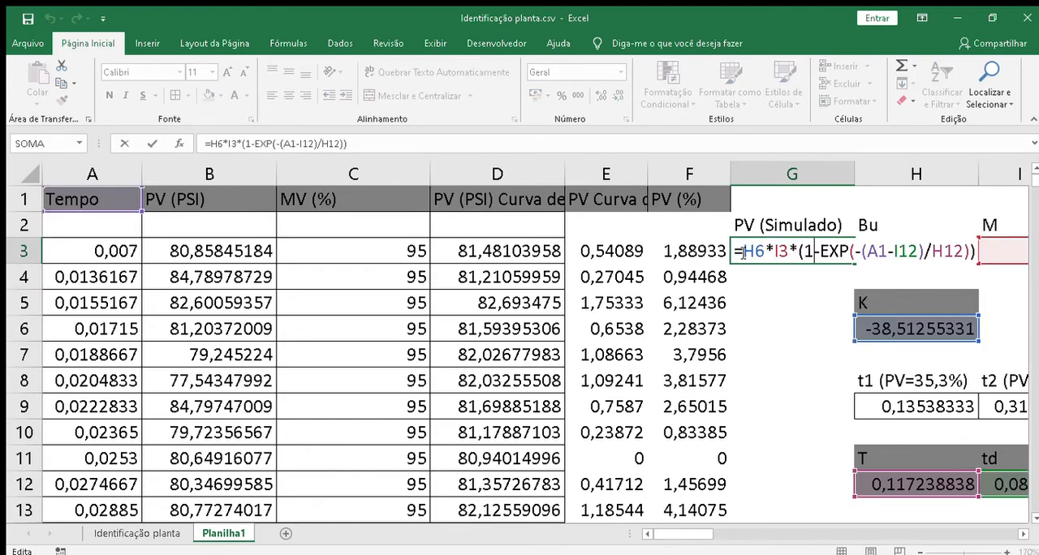
{"action": "left_click", "coordinate": [756, 252]}
{"action": "left_click", "coordinate": [884, 252]}
{"action": "key", "text": "BackSpace"}
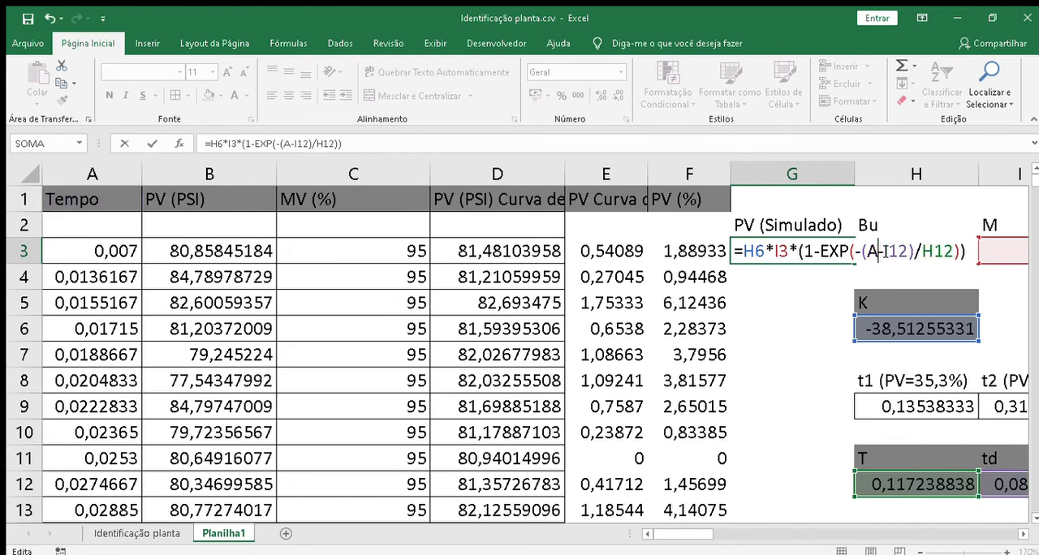
{"action": "type", "text": "3"}
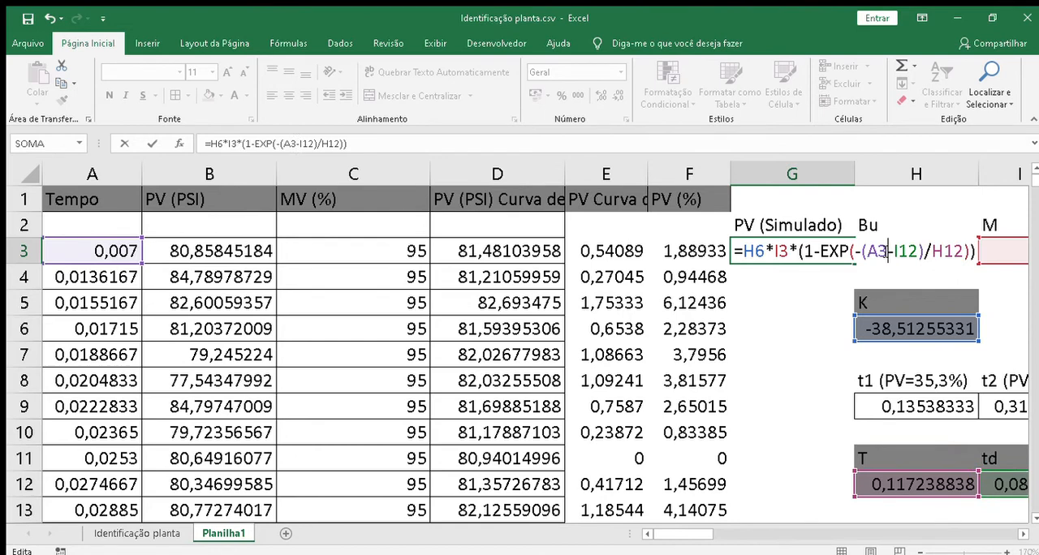
{"action": "key", "text": "Return"}
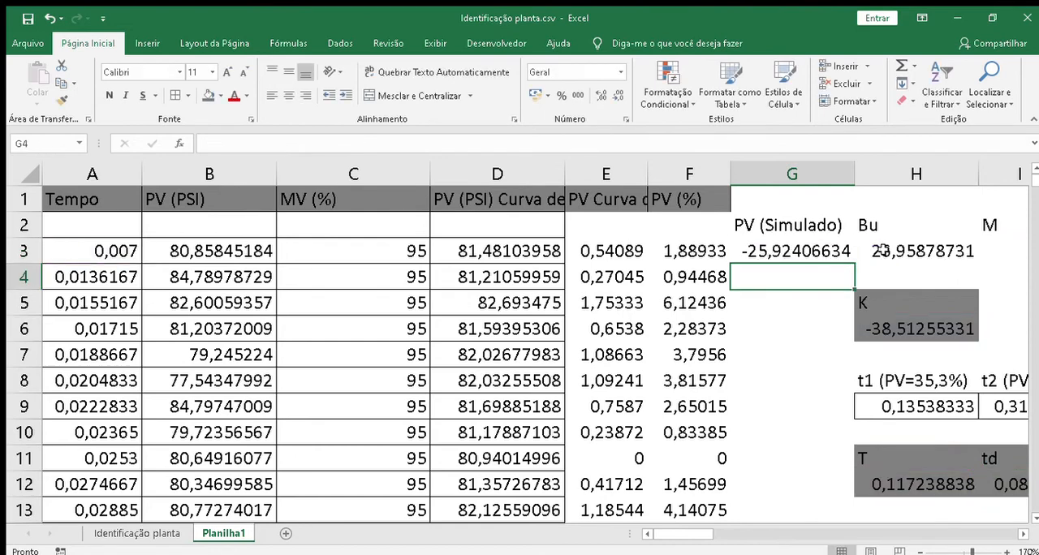
Step: Check the G3 result against the td parameter, and fill its formula down the PV (Simulado) column
{"action": "left_click", "coordinate": [804, 254]}
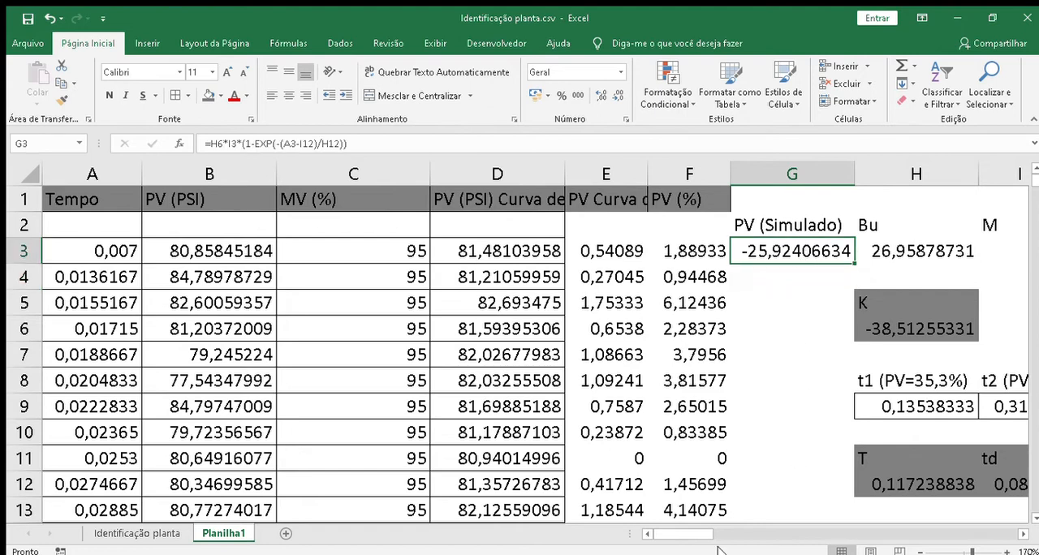
{"action": "left_click_drag", "start_coordinate": [688, 534], "coordinate": [687, 536]}
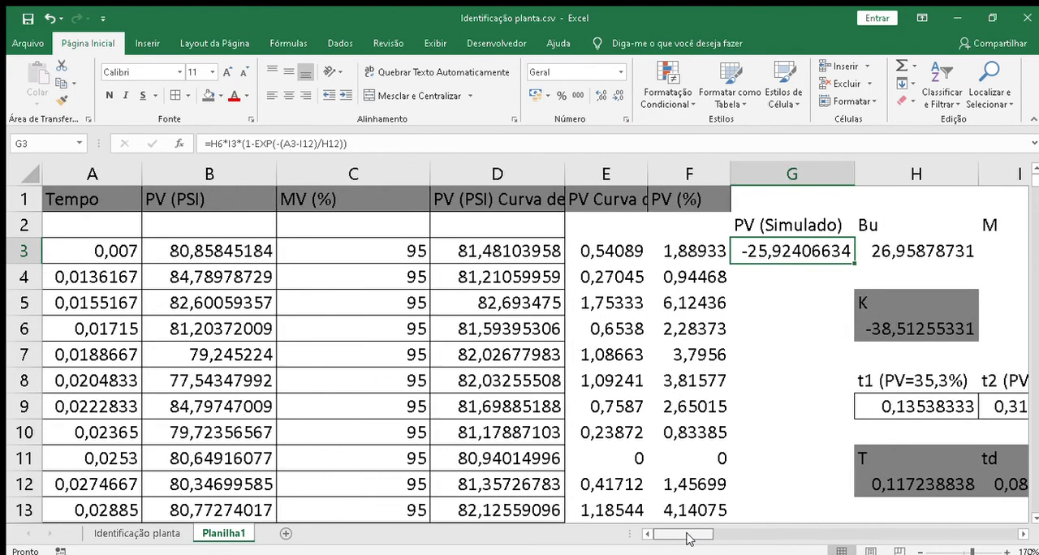
{"action": "left_click", "coordinate": [604, 250]}
{"action": "left_click", "coordinate": [777, 251]}
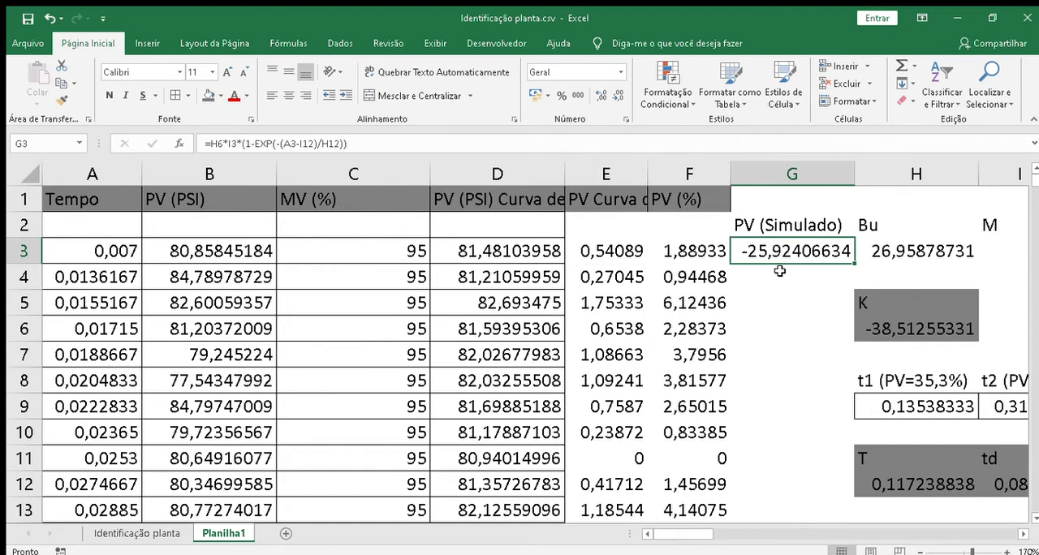
{"action": "left_click_drag", "start_coordinate": [667, 536], "coordinate": [679, 536]}
{"action": "left_click", "coordinate": [787, 489]}
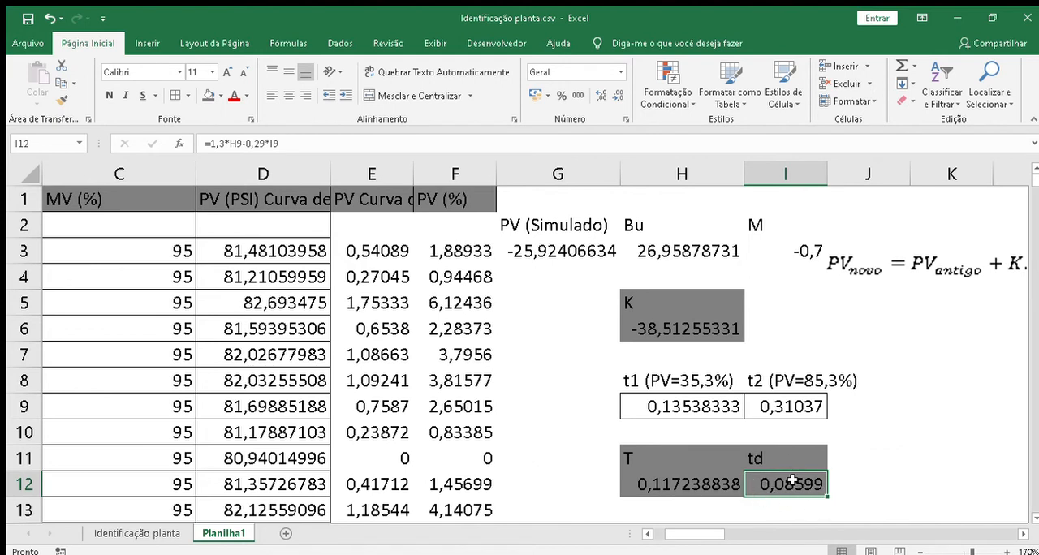
{"action": "left_click", "coordinate": [564, 256]}
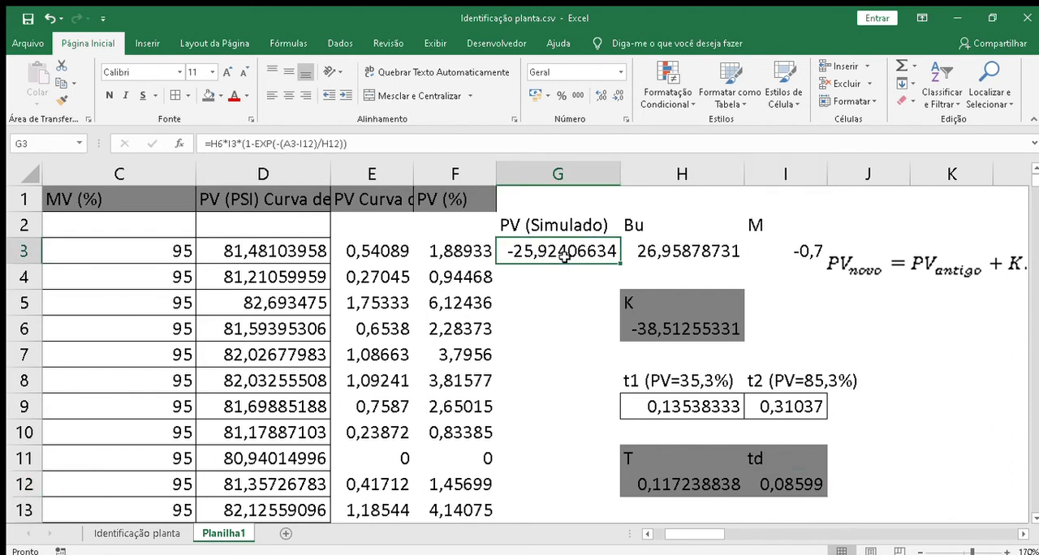
{"action": "double_click", "coordinate": [618, 263]}
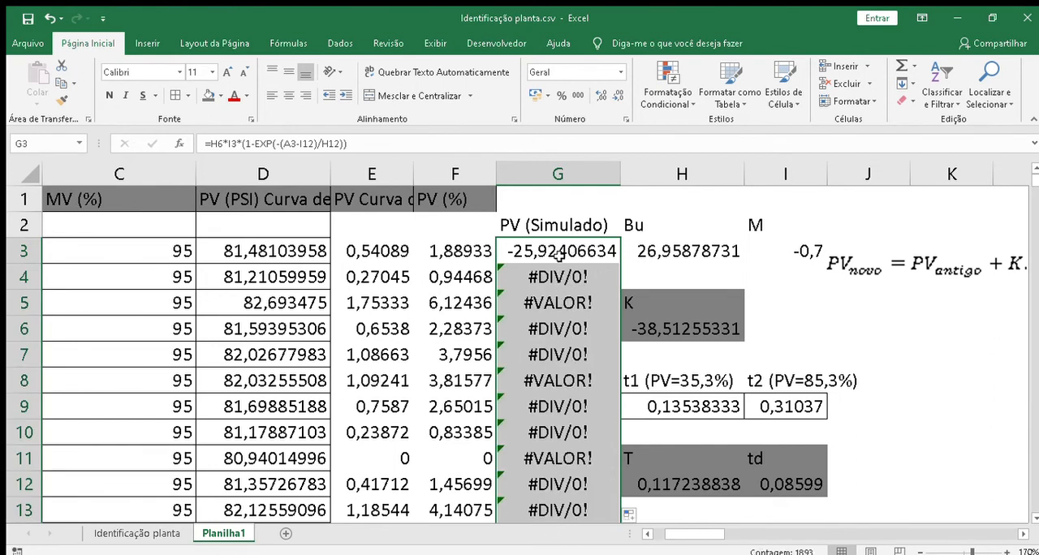
Step: Examine the cell references used in the G3 formula and remove the stray G4 reference from it
{"action": "double_click", "coordinate": [562, 255]}
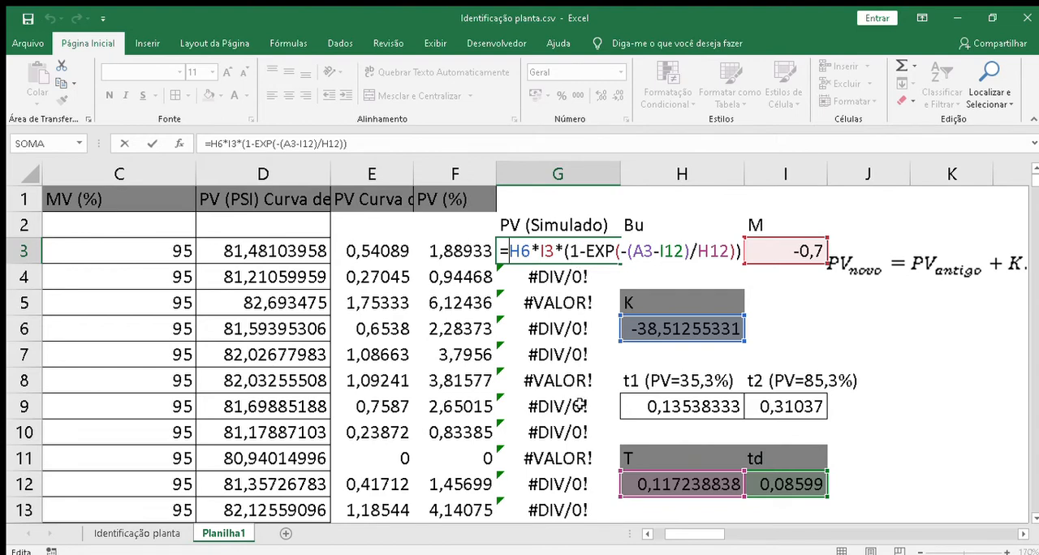
{"action": "left_click", "coordinate": [573, 276]}
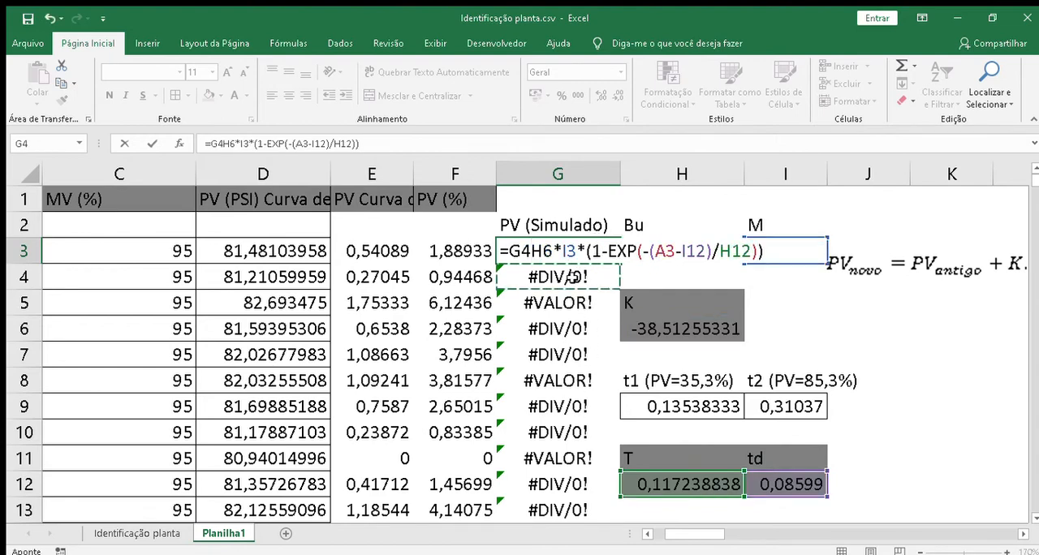
{"action": "key", "text": "BackSpace"}
{"action": "key", "text": "BackSpace"}
{"action": "key", "text": "Return"}
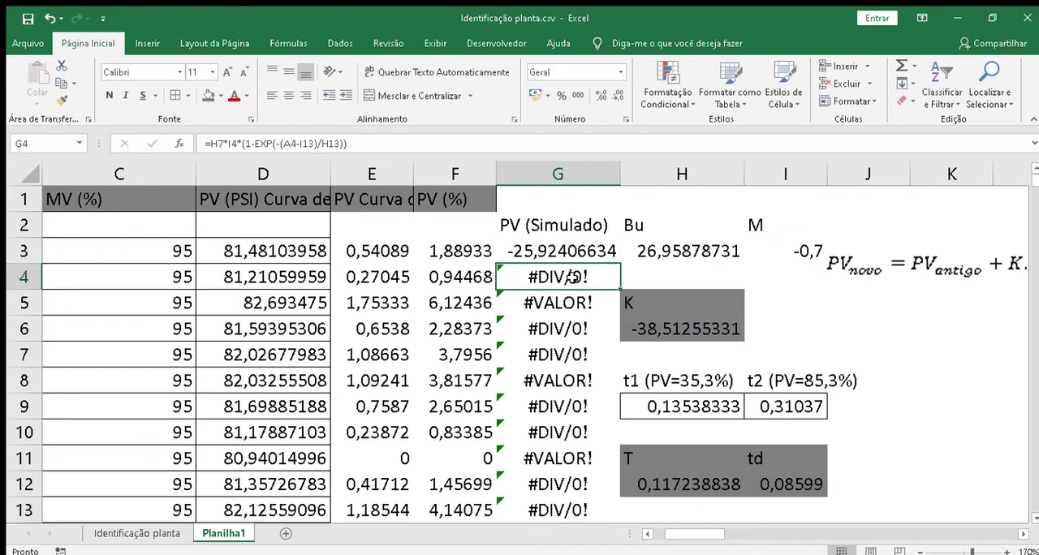
Step: Make the K and M references in the G3 formula absolute, as $H$6 and $I$3
{"action": "double_click", "coordinate": [574, 277]}
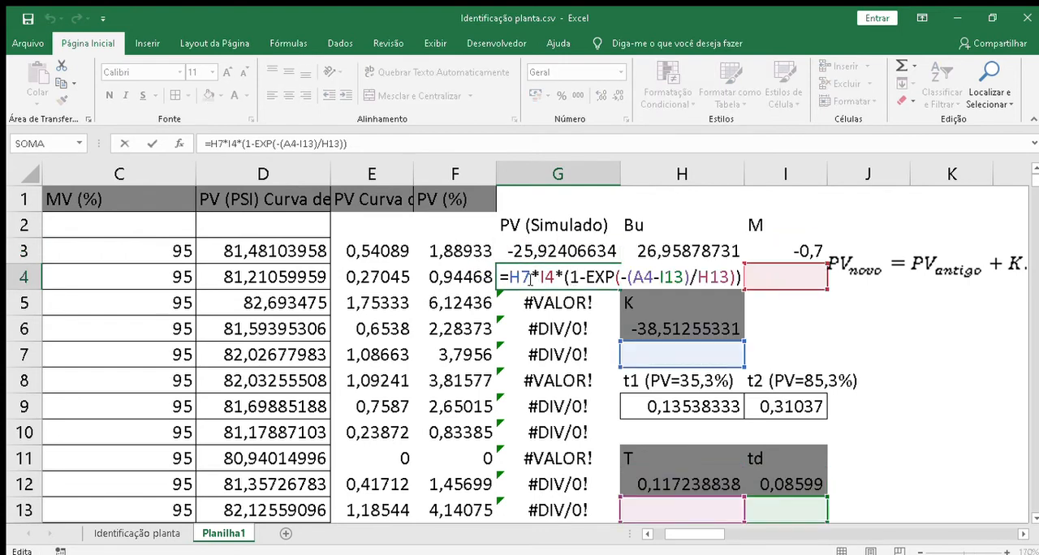
{"action": "left_click", "coordinate": [532, 279]}
{"action": "double_click", "coordinate": [552, 250]}
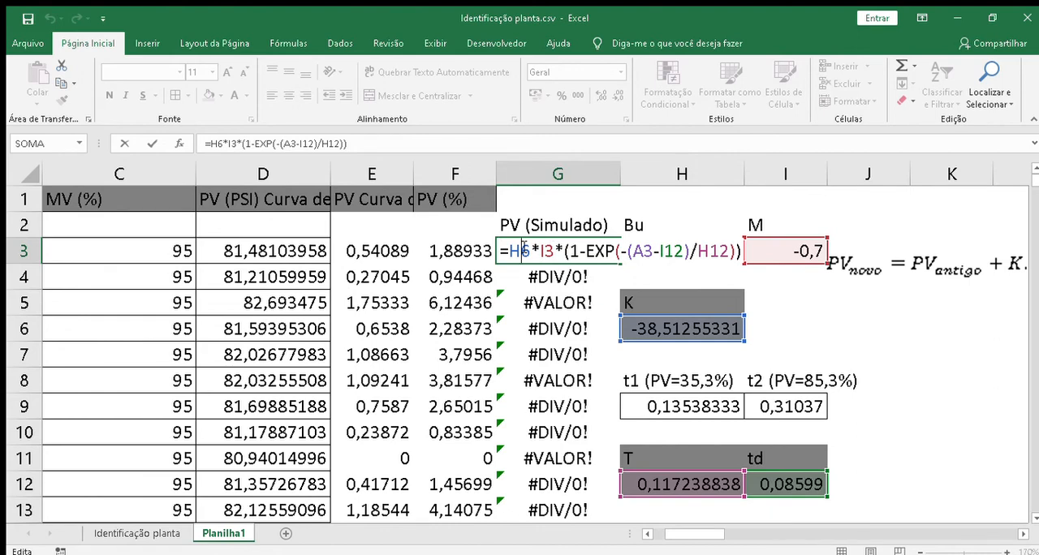
{"action": "key", "text": "Left"}
{"action": "type", "text": "$"}
{"action": "key", "text": "Right"}
{"action": "type", "text": "$H"}
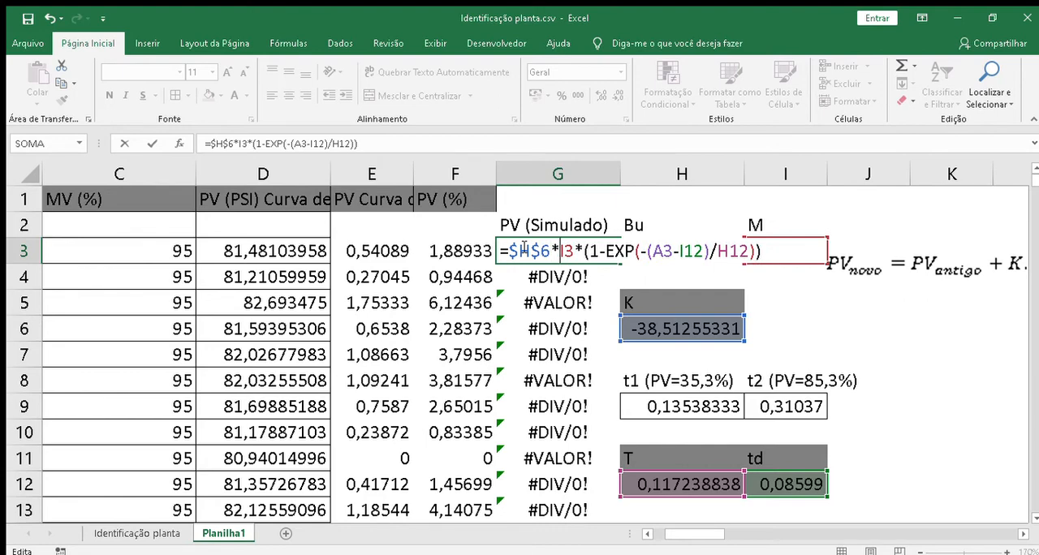
{"action": "type", "text": "$"}
{"action": "key", "text": "Right"}
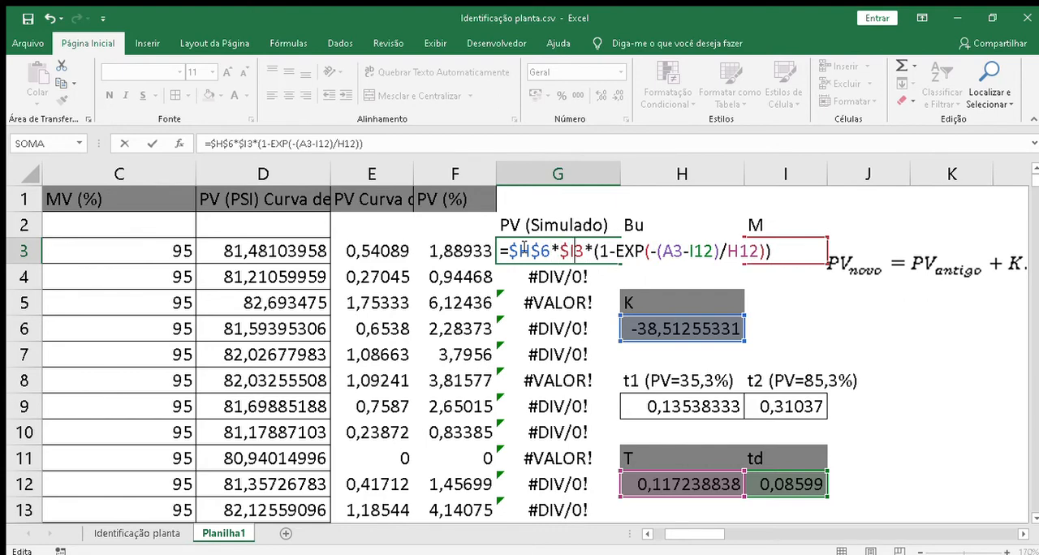
{"action": "type", "text": "$"}
Step: Make the td and T references in the G3 formula absolute, as $I$12 and $H$12, and fill it down the PV (Simulado) column
{"action": "key", "text": "Right"}
{"action": "key", "text": "Right"}
{"action": "key", "text": "Right"}
{"action": "key", "text": "Right"}
{"action": "key", "text": "Right"}
{"action": "key", "text": "Right"}
{"action": "key", "text": "Right"}
{"action": "key", "text": "Right"}
{"action": "key", "text": "Right"}
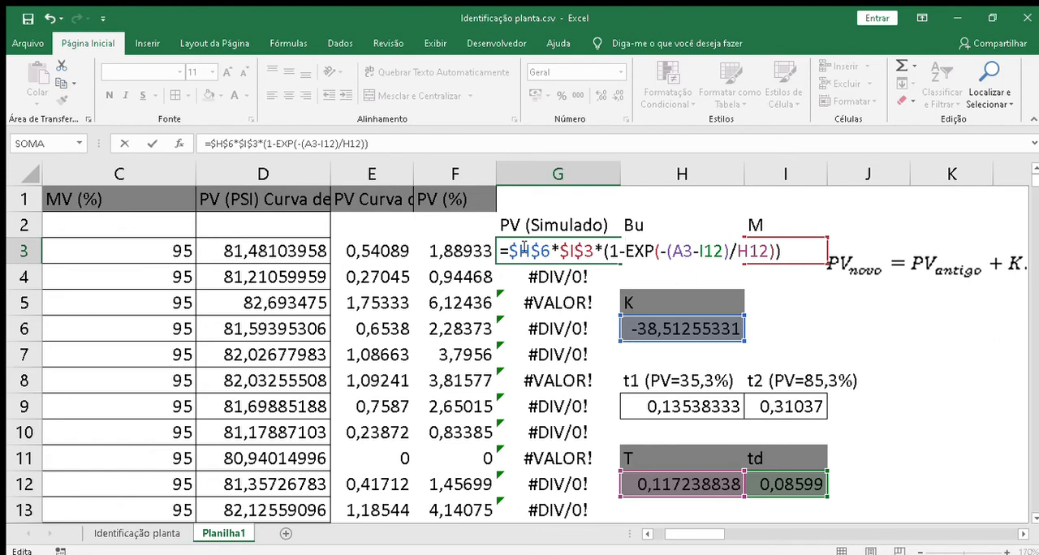
{"action": "key", "text": "Right"}
{"action": "type", "text": "$"}
{"action": "key", "text": "Right"}
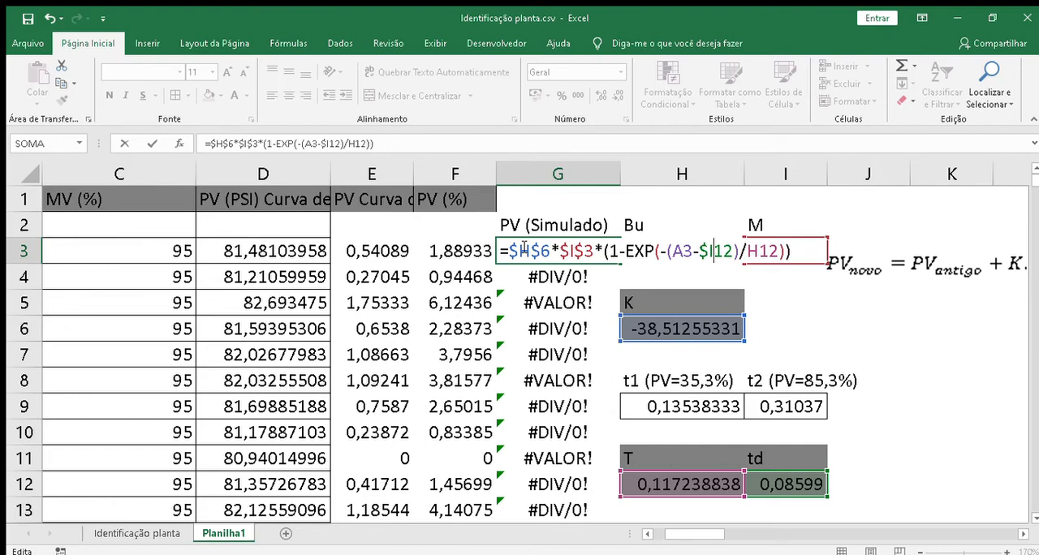
{"action": "type", "text": "$"}
{"action": "key", "text": "Right"}
{"action": "key", "text": "Right"}
{"action": "key", "text": "Right"}
{"action": "key", "text": "Right"}
{"action": "key", "text": "Right"}
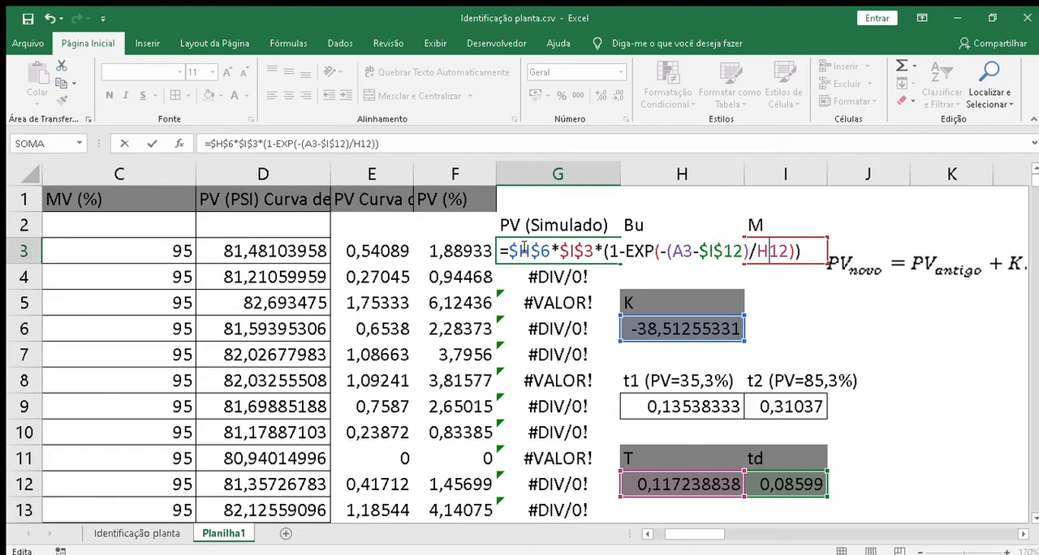
{"action": "key", "text": "Left"}
{"action": "type", "text": "$"}
{"action": "key", "text": "Right"}
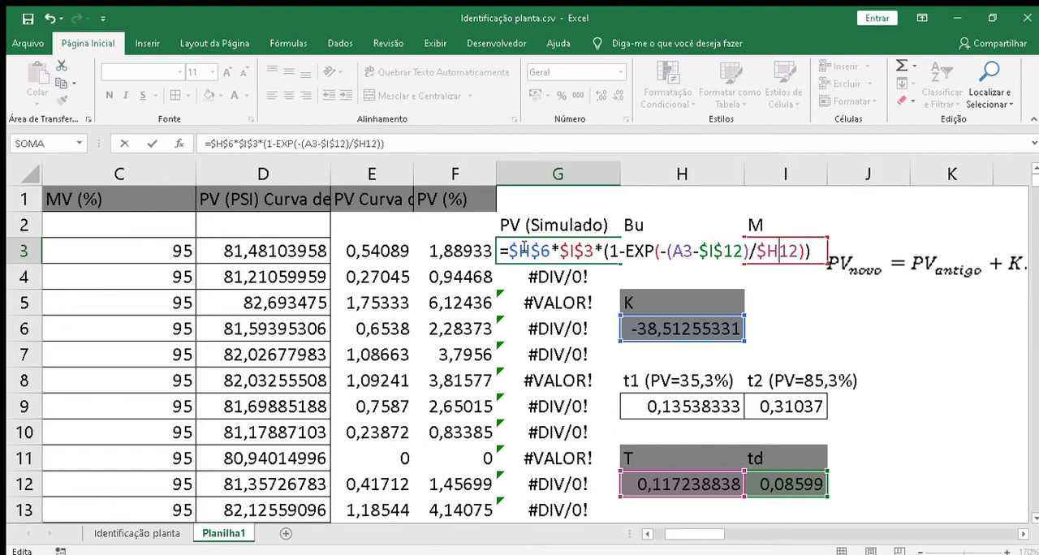
{"action": "type", "text": "$"}
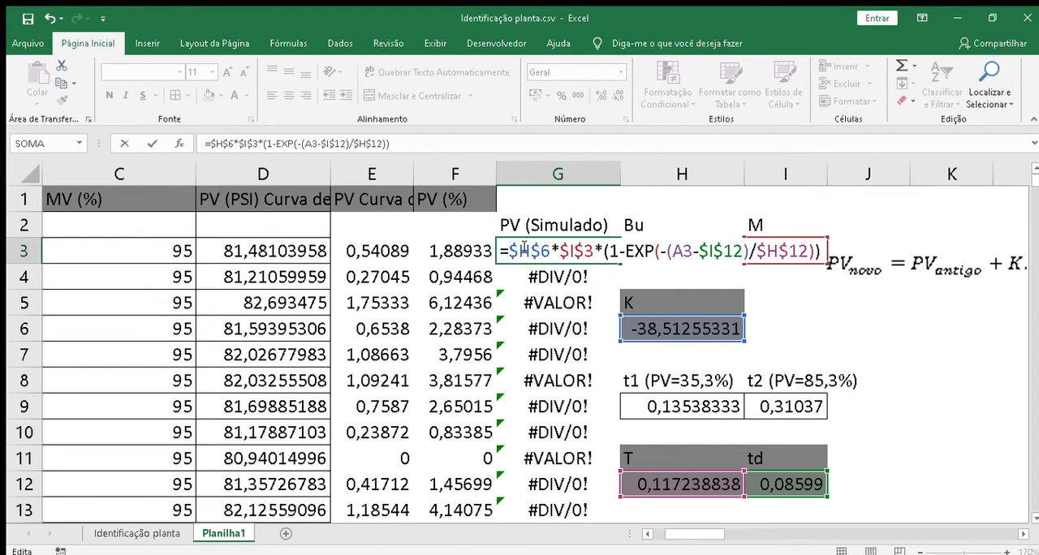
{"action": "key", "text": "Return"}
{"action": "left_click", "coordinate": [566, 252]}
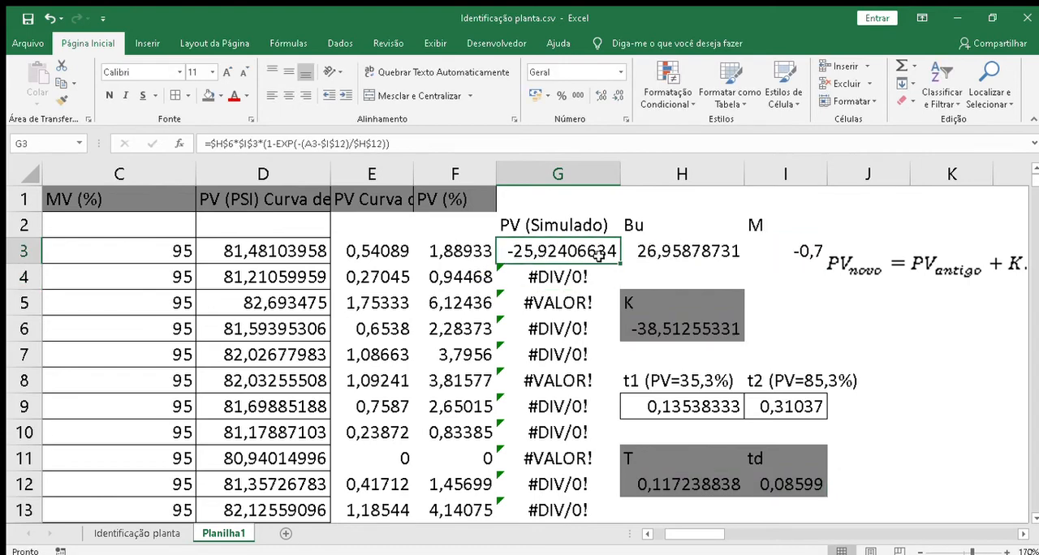
{"action": "double_click", "coordinate": [619, 264]}
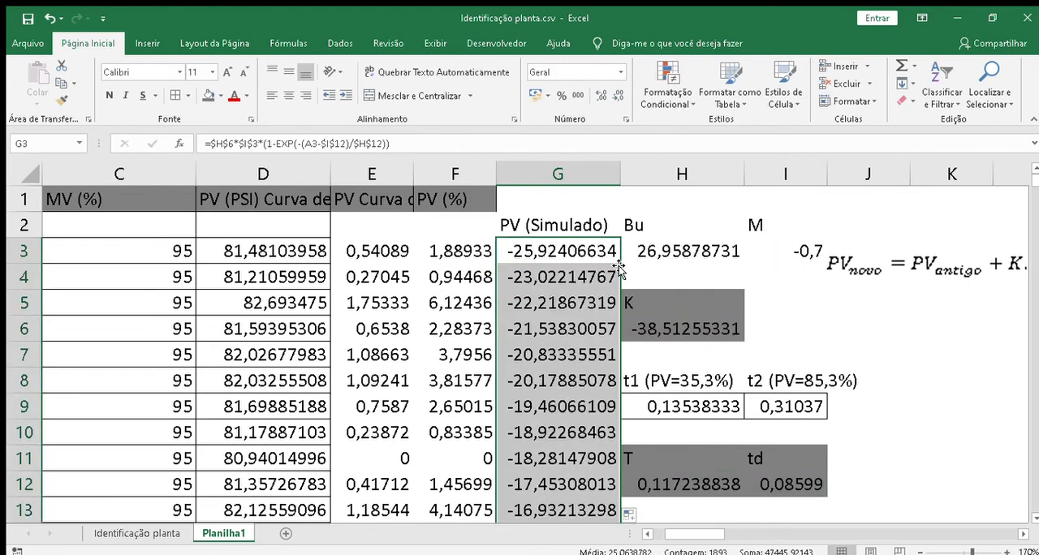
Step: Start wrapping the G3 formula in an SE function with the condition A3<=I12, comparing the time with td
{"action": "double_click", "coordinate": [551, 253]}
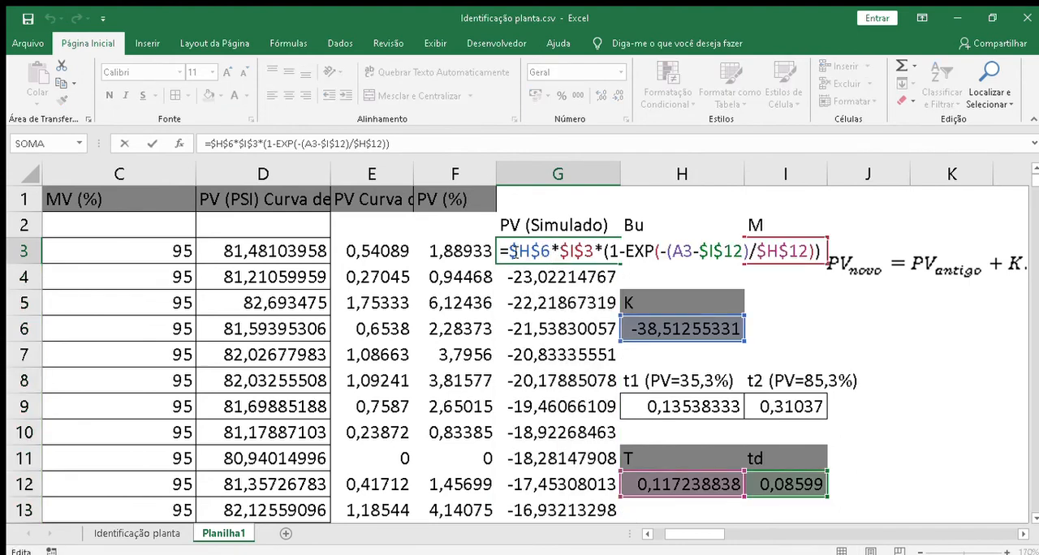
{"action": "left_click", "coordinate": [515, 253]}
{"action": "key", "text": "Left"}
{"action": "type", "text": "se("}
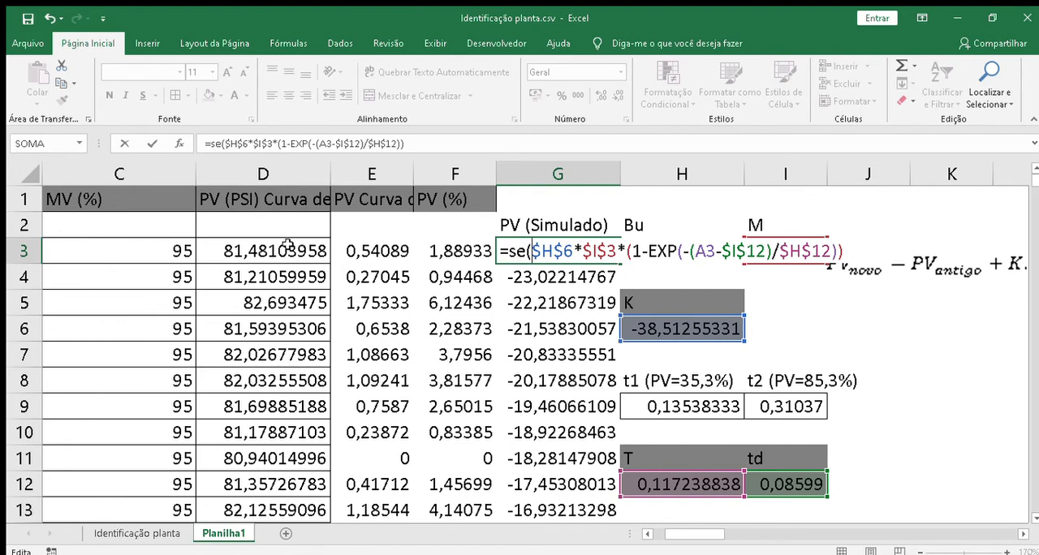
{"action": "left_click", "coordinate": [241, 252]}
{"action": "key", "text": "Left"}
{"action": "key", "text": "Left"}
{"action": "key", "text": "Left"}
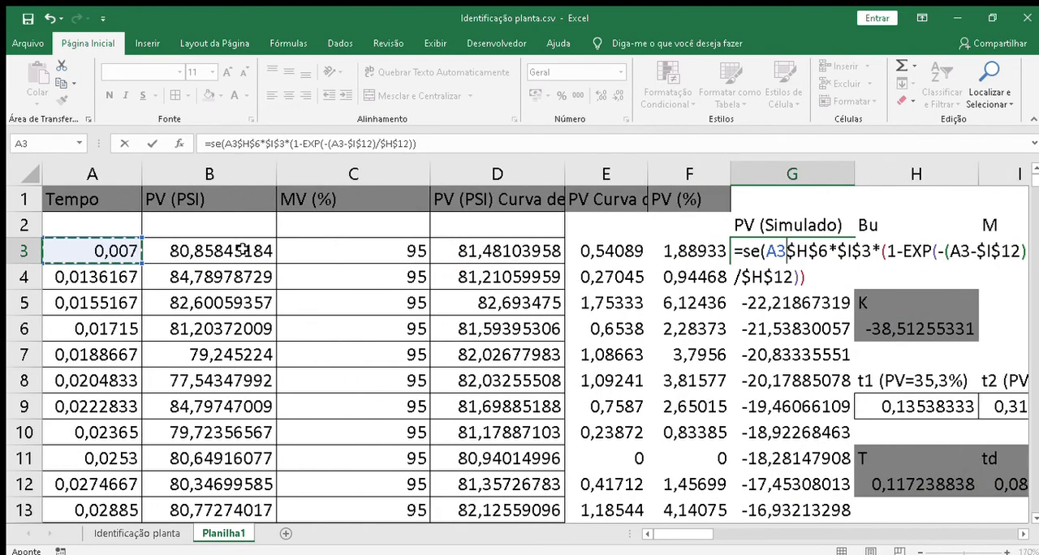
{"action": "type", "text": "<"}
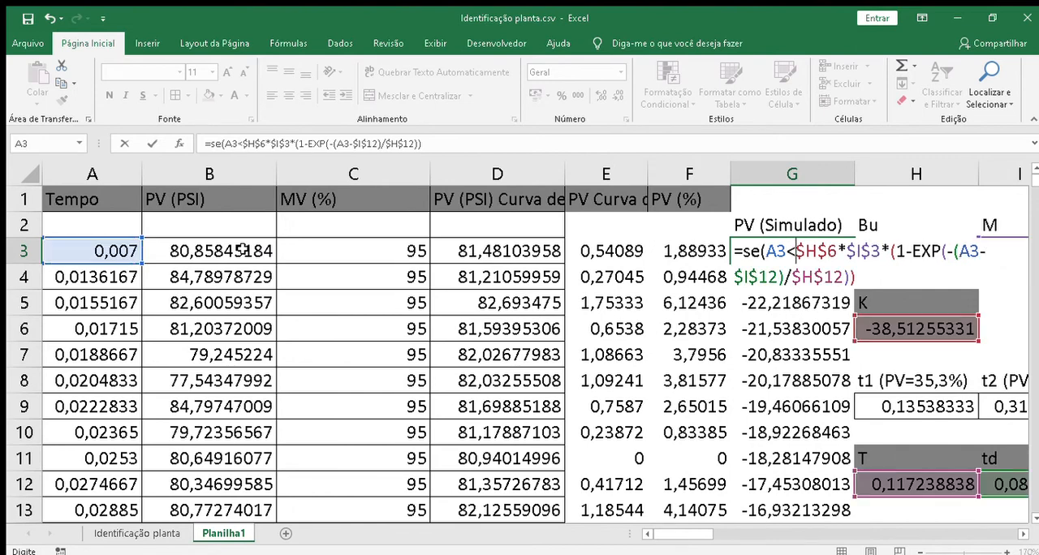
{"action": "type", "text": "="}
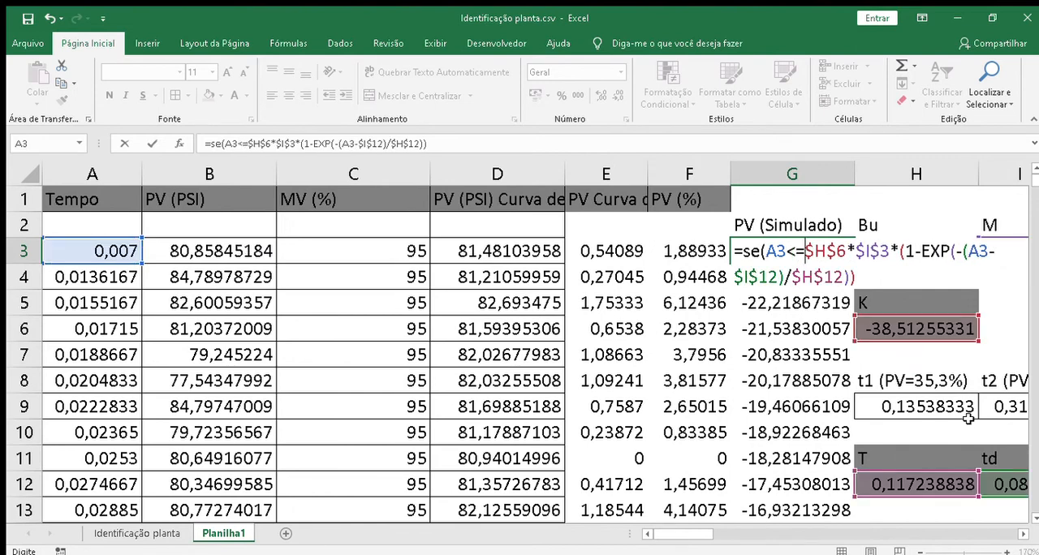
{"action": "left_click", "coordinate": [1002, 484]}
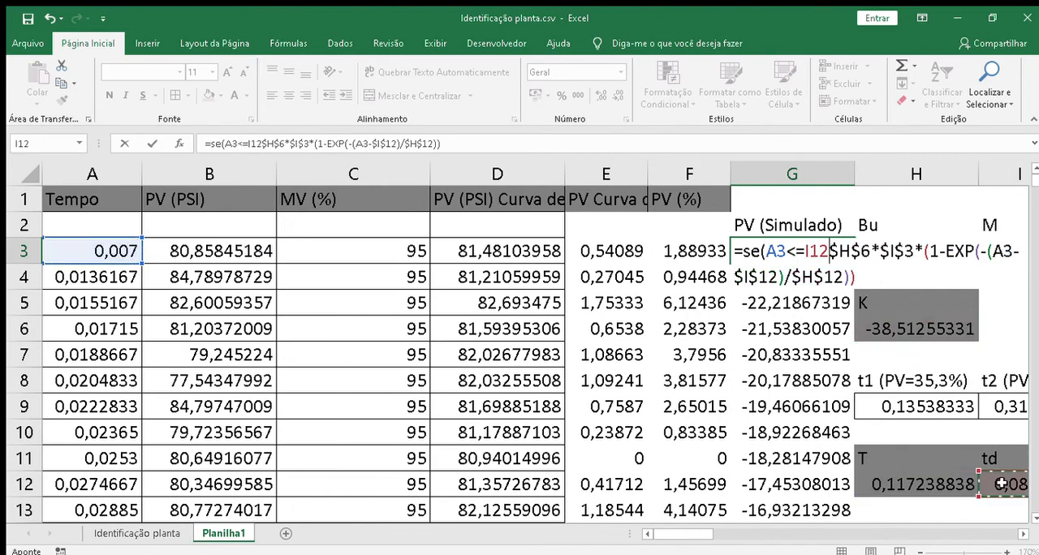
Step: Complete the SE function in G3 with 0 as the value if true, and fill the formula down the column
{"action": "type", "text": ";0"}
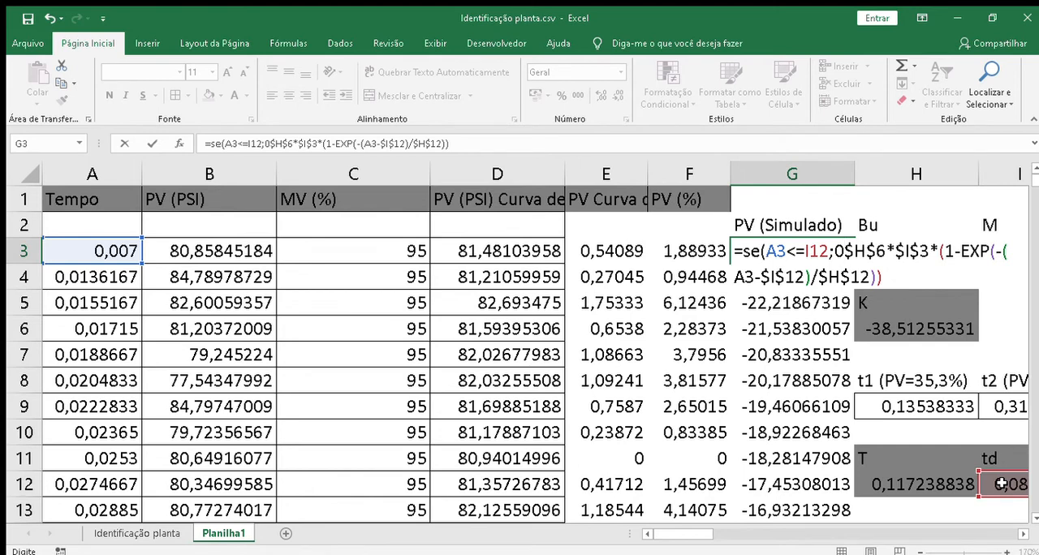
{"action": "type", "text": ";"}
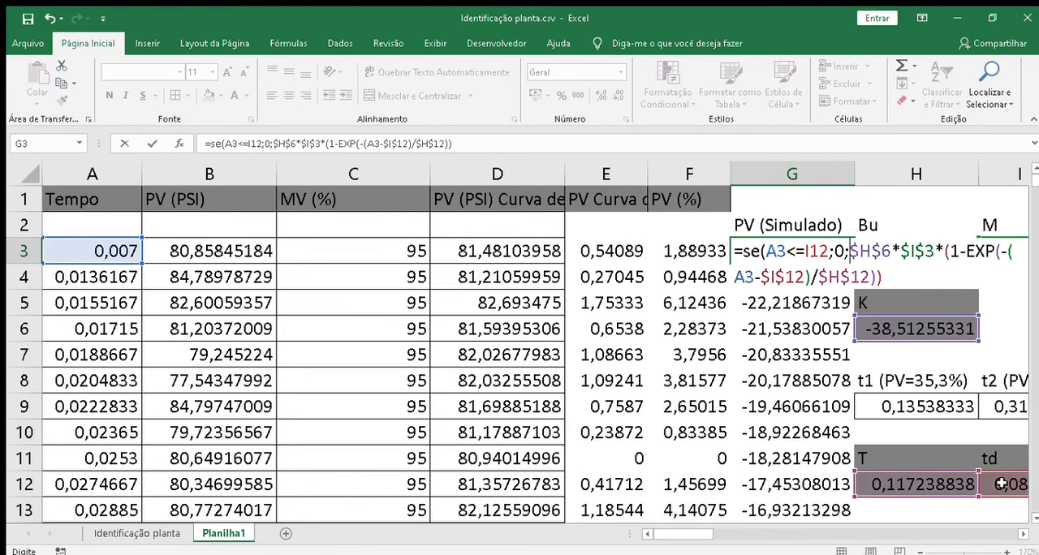
{"action": "key", "text": "Return"}
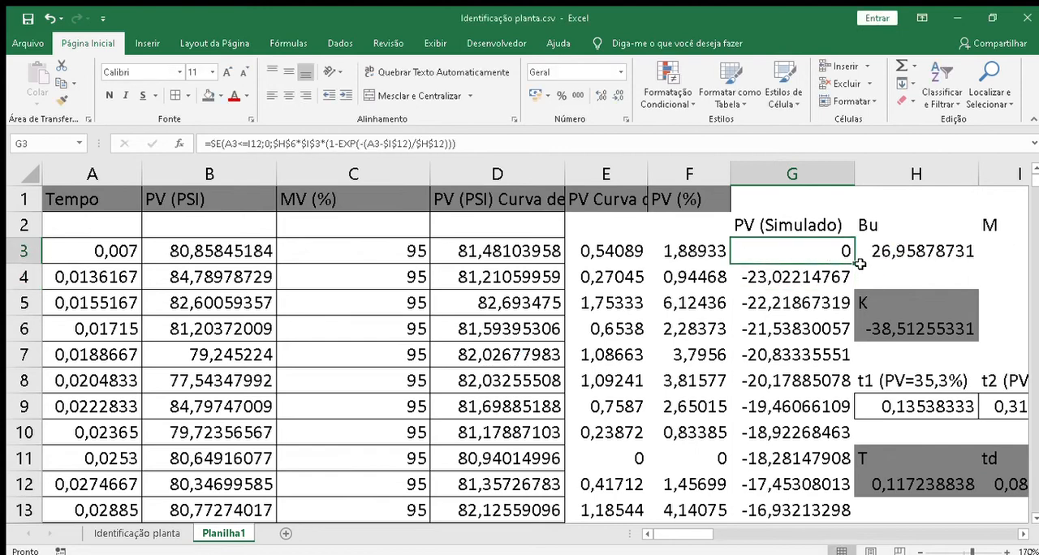
{"action": "double_click", "coordinate": [855, 264]}
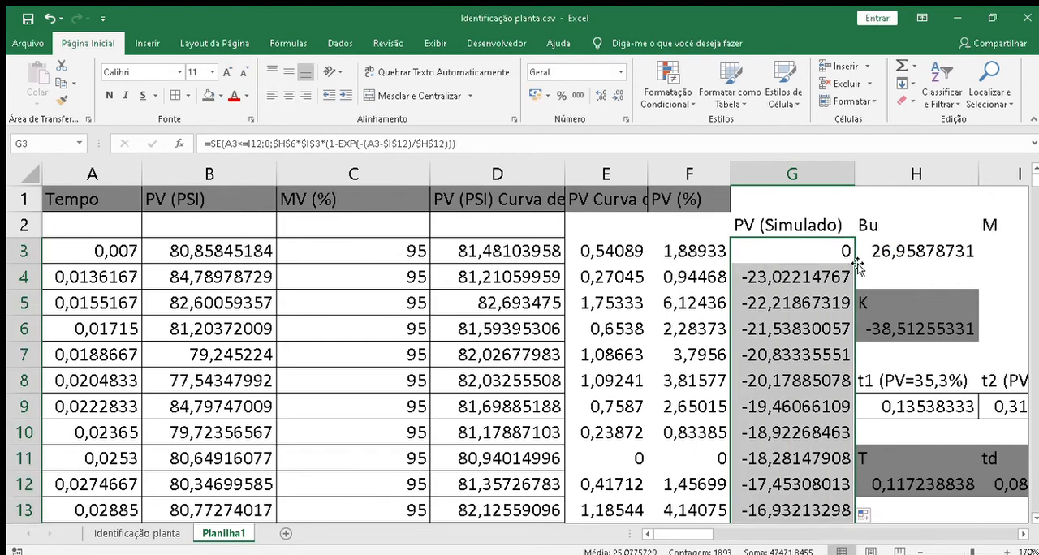
Step: Make the td reference in the SE condition of G3 absolute, as $I$12, and refill the PV (Simulado) column
{"action": "double_click", "coordinate": [817, 250]}
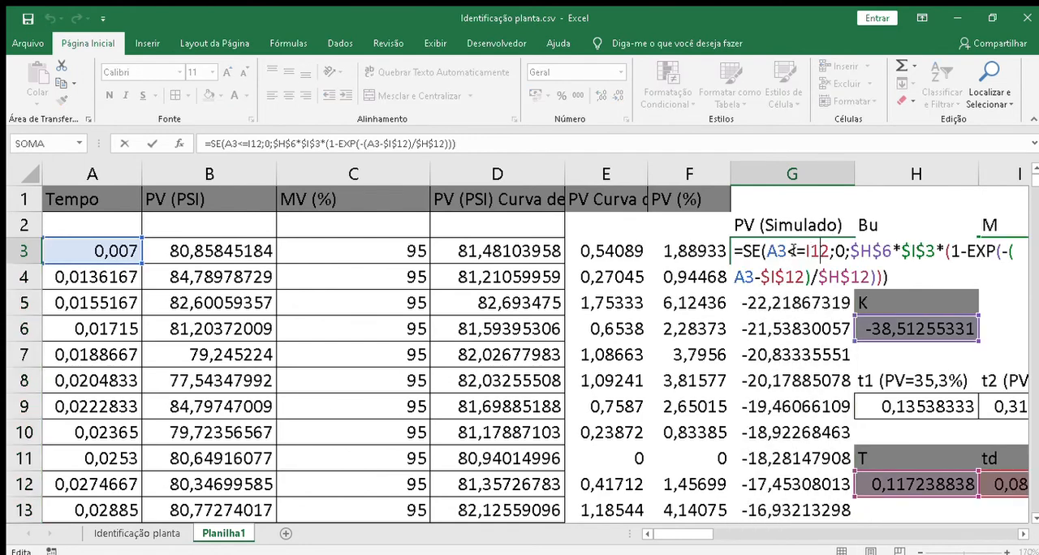
{"action": "left_click", "coordinate": [790, 251]}
{"action": "left_click", "coordinate": [809, 251]}
{"action": "type", "text": "$"}
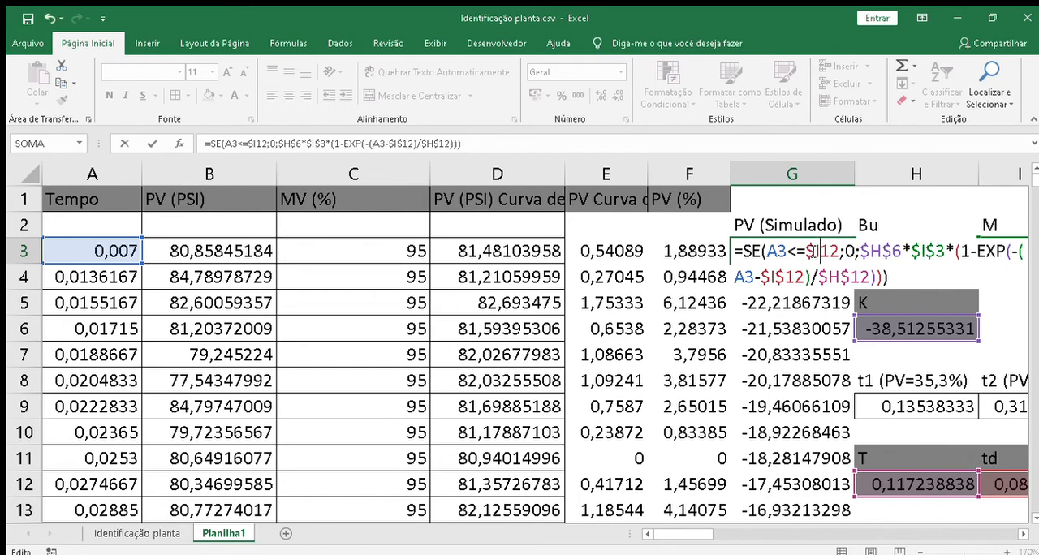
{"action": "left_click", "coordinate": [818, 251]}
{"action": "type", "text": "$"}
{"action": "key", "text": "Return"}
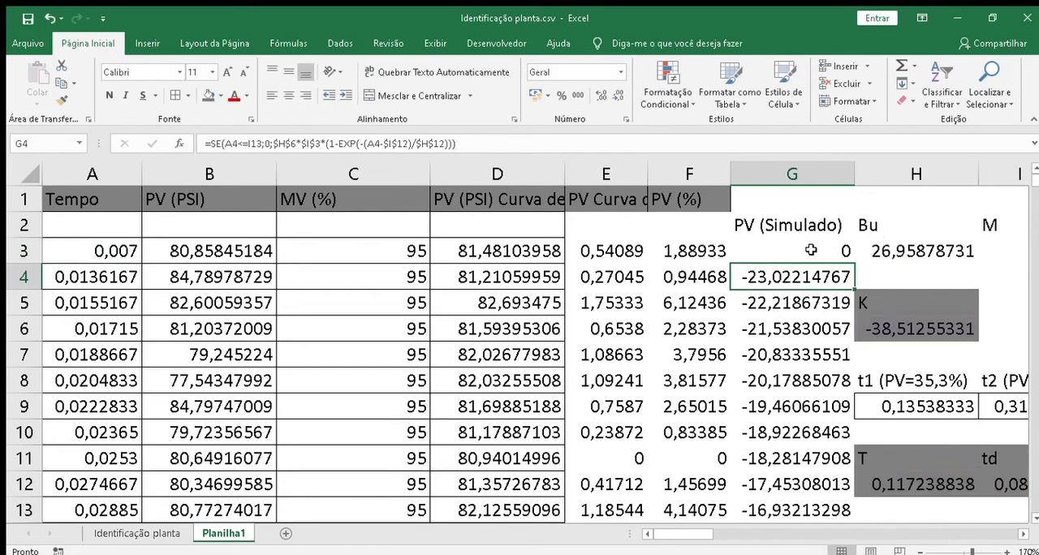
{"action": "left_click", "coordinate": [828, 251]}
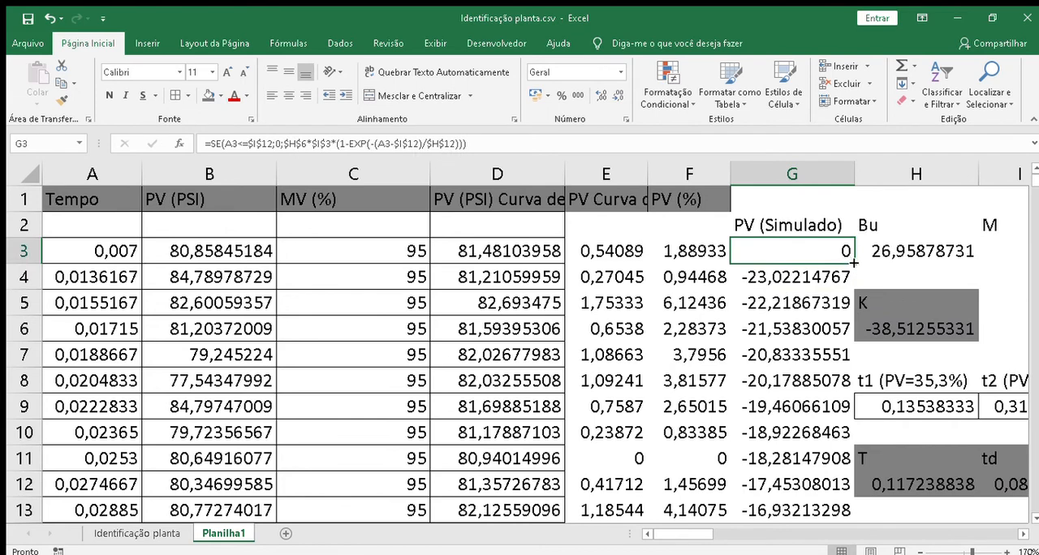
{"action": "double_click", "coordinate": [853, 262]}
Step: Examine the PV (Simulado) values down the column against the Tempo values and the td parameter
{"action": "left_click", "coordinate": [813, 322]}
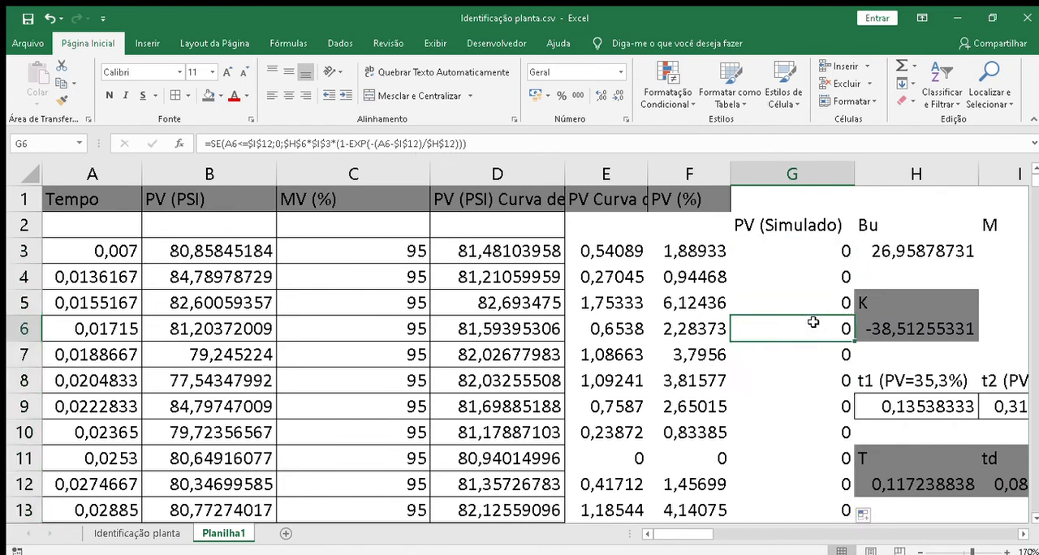
{"action": "left_click", "coordinate": [822, 232]}
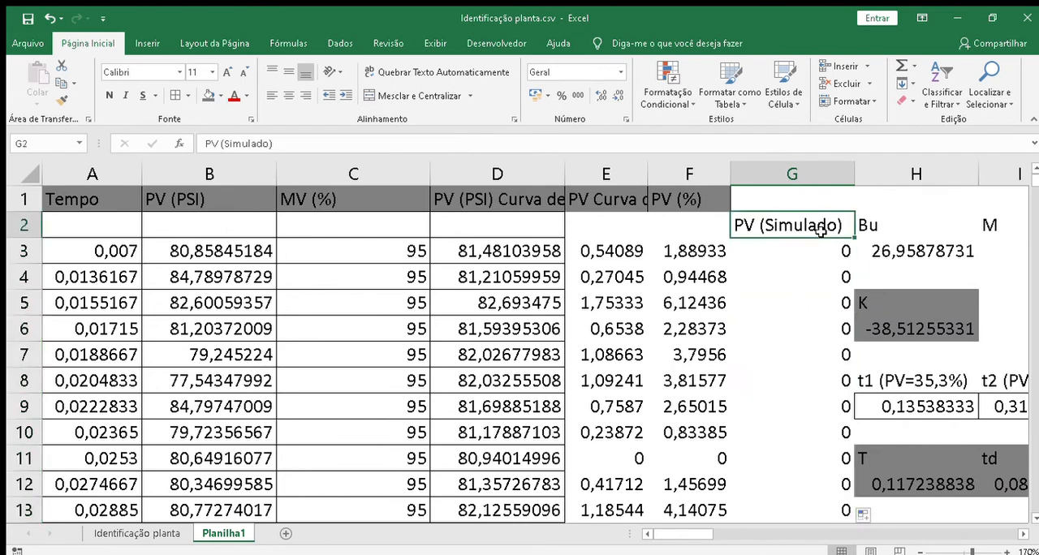
{"action": "left_click", "coordinate": [103, 250]}
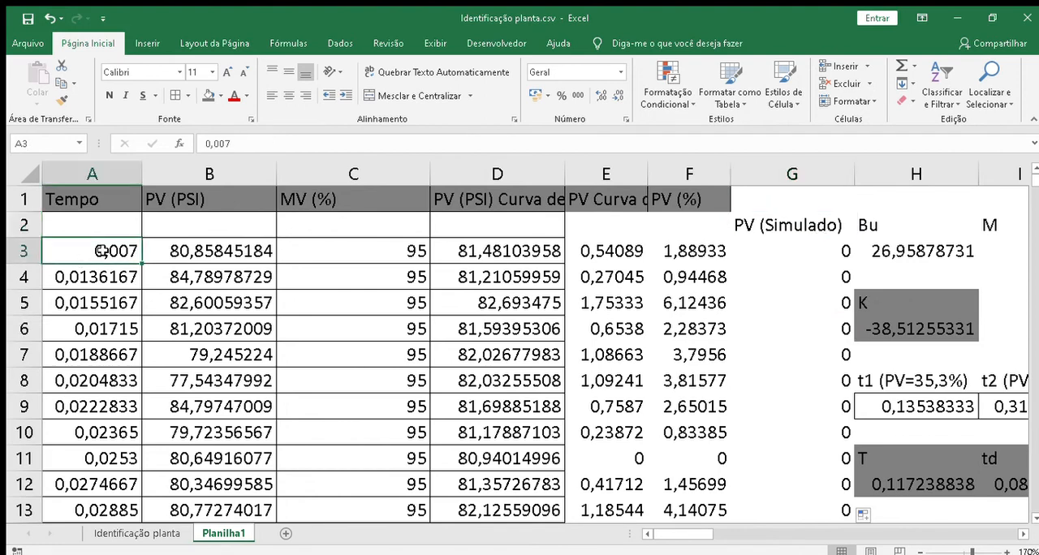
{"action": "left_click", "coordinate": [1015, 488]}
{"action": "left_click", "coordinate": [822, 424]}
{"action": "key", "text": "Down"}
{"action": "key", "text": "Down"}
{"action": "key", "text": "Down"}
{"action": "key", "text": "Down"}
{"action": "key", "text": "Down"}
{"action": "key", "text": "Down"}
{"action": "key", "text": "Down"}
{"action": "key", "text": "Down"}
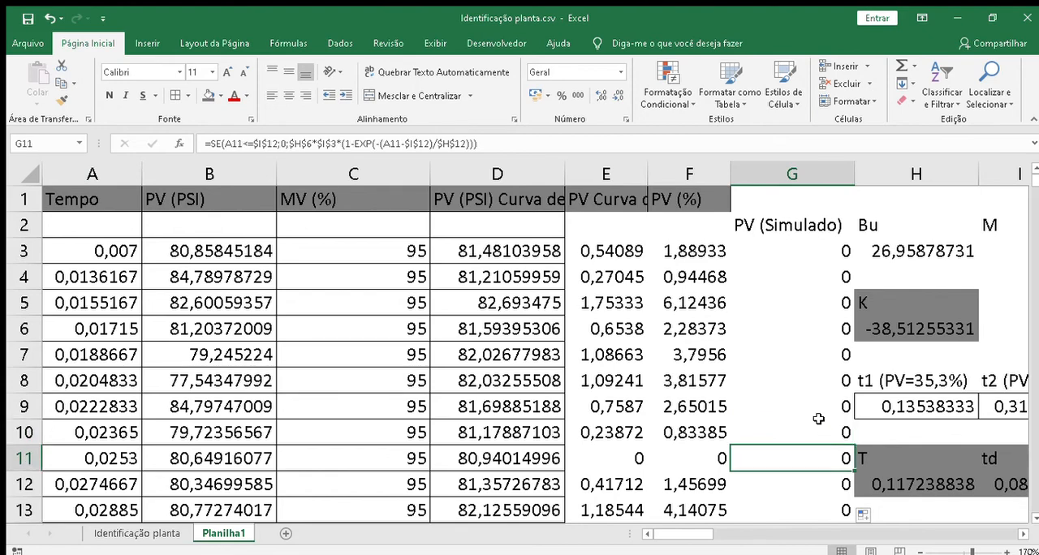
{"action": "key", "text": "Down"}
{"action": "key", "text": "Down"}
{"action": "key", "text": "Down"}
{"action": "key", "text": "Down"}
{"action": "key", "text": "Down"}
{"action": "key", "text": "Down"}
{"action": "key", "text": "Down"}
{"action": "key", "text": "Down"}
{"action": "key", "text": "Down"}
{"action": "key", "text": "Down"}
{"action": "key", "text": "Down"}
{"action": "key", "text": "Down"}
{"action": "key", "text": "Down"}
{"action": "key", "text": "Down"}
{"action": "key", "text": "Down"}
{"action": "key", "text": "Down"}
{"action": "key", "text": "Down"}
{"action": "key", "text": "Down"}
{"action": "key", "text": "Down"}
{"action": "key", "text": "Down"}
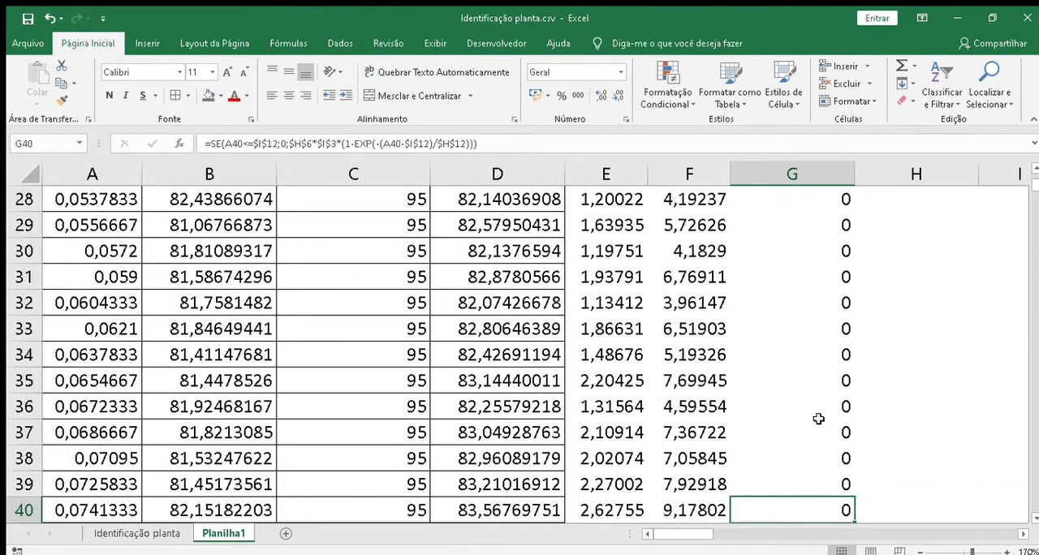
{"action": "key", "text": "Down"}
{"action": "key", "text": "Down"}
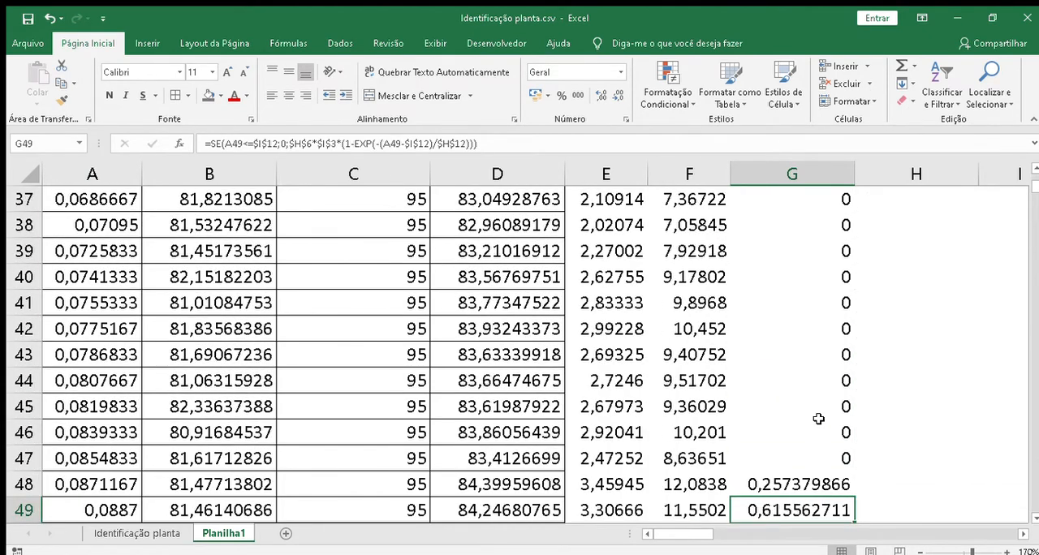
{"action": "left_click", "coordinate": [828, 452]}
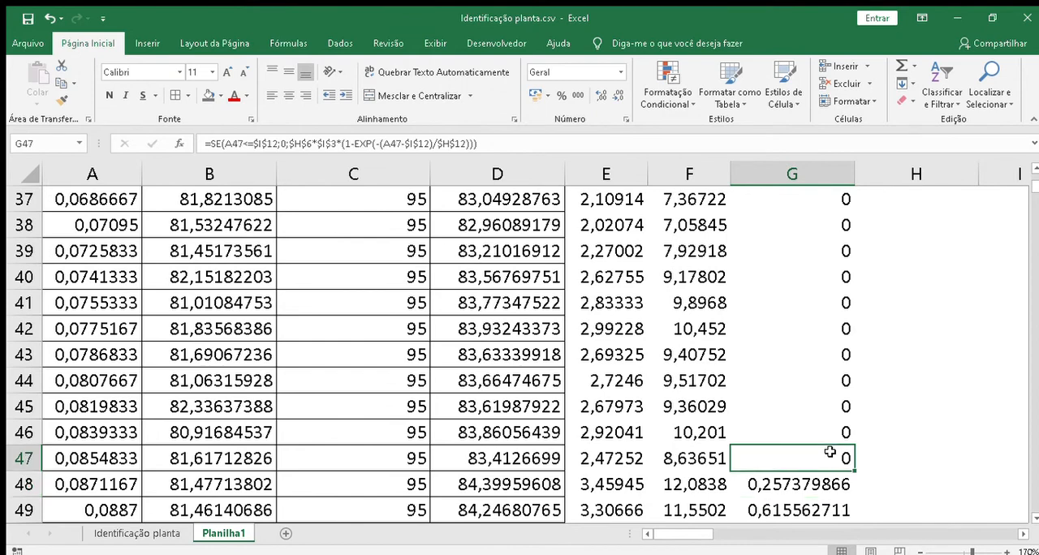
{"action": "key", "text": "Down"}
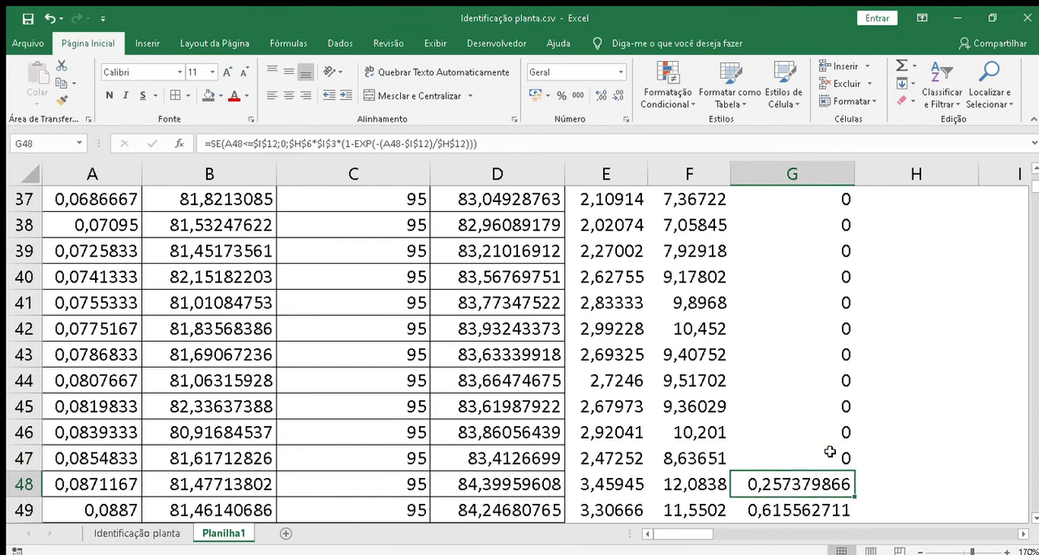
{"action": "key", "text": "Up"}
{"action": "key", "text": "Up"}
{"action": "key", "text": "Up"}
{"action": "key", "text": "Up"}
{"action": "key", "text": "Up"}
{"action": "key", "text": "Up"}
{"action": "key", "text": "Up"}
{"action": "key", "text": "Up"}
{"action": "key", "text": "Up"}
{"action": "key", "text": "Up"}
{"action": "key", "text": "Up"}
{"action": "key", "text": "Up"}
{"action": "key", "text": "Up"}
{"action": "key", "text": "Up"}
{"action": "key", "text": "Up"}
{"action": "key", "text": "Up"}
{"action": "key", "text": "Up"}
{"action": "key", "text": "Up"}
{"action": "key", "text": "Up"}
{"action": "key", "text": "Up"}
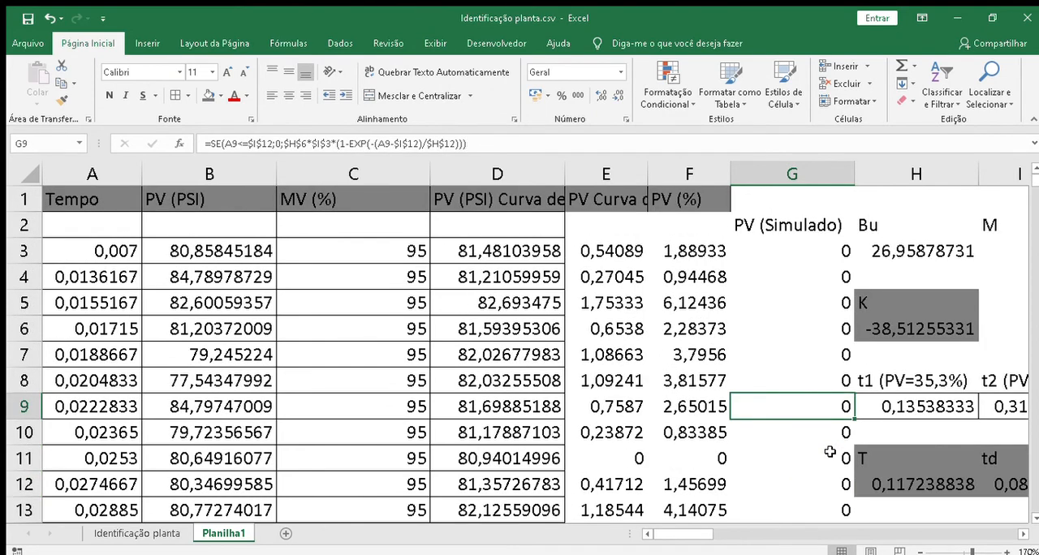
Step: Move the PV (Simulado) heading from G2 up to G1, in line with the other column headings
{"action": "left_click", "coordinate": [788, 227]}
{"action": "key", "text": "ctrl+x"}
{"action": "key", "text": "Up"}
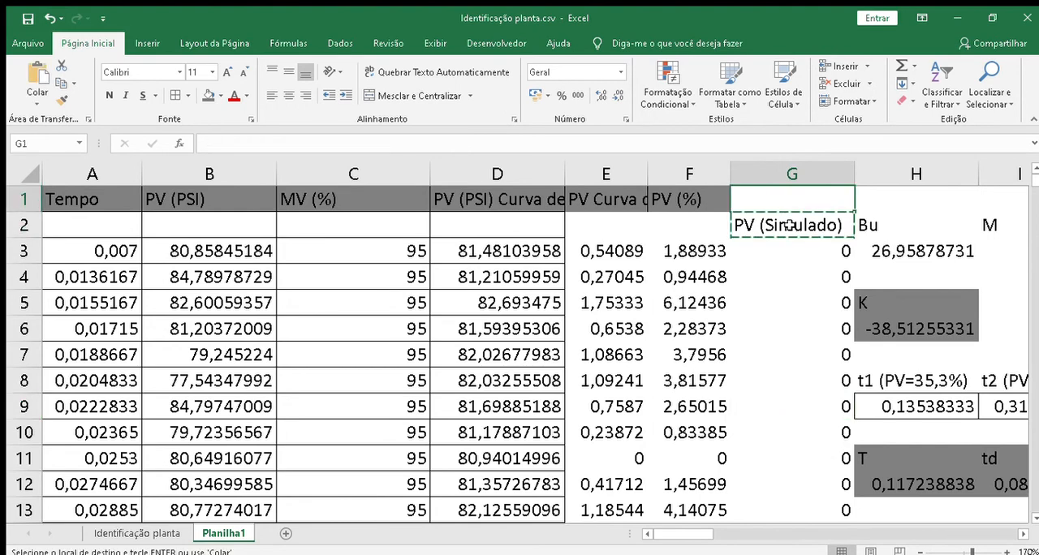
{"action": "key", "text": "ctrl+v"}
{"action": "left_click", "coordinate": [744, 332]}
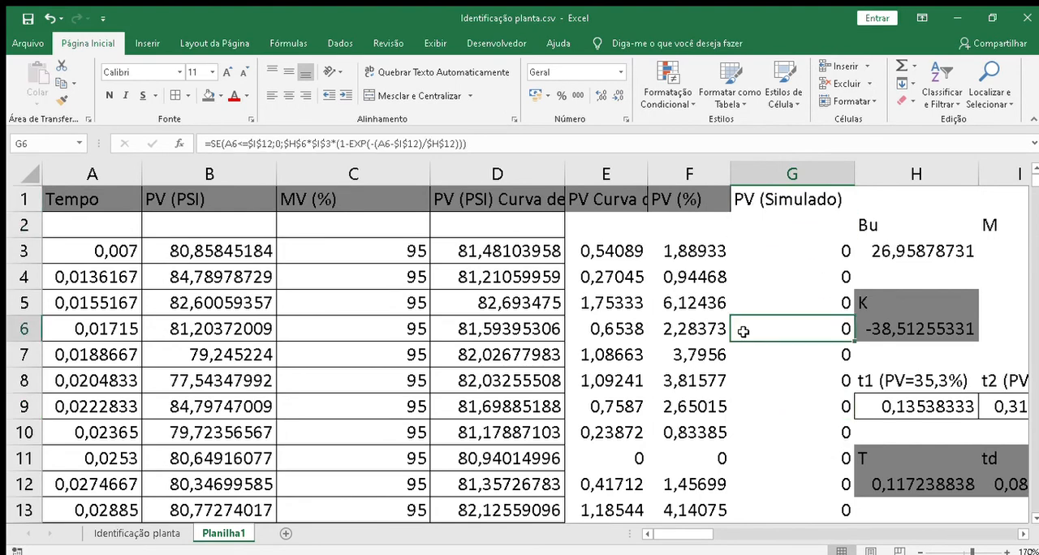
Step: Start adding a second data series to the PV (PSI) chart
{"action": "key", "text": "Right"}
{"action": "key", "text": "Right"}
{"action": "key", "text": "Right"}
{"action": "key", "text": "Right"}
{"action": "key", "text": "Right"}
{"action": "key", "text": "Right"}
{"action": "key", "text": "Right"}
{"action": "key", "text": "Right"}
{"action": "key", "text": "Right"}
{"action": "key", "text": "Right"}
{"action": "key", "text": "Right"}
{"action": "key", "text": "Right"}
{"action": "key", "text": "Right"}
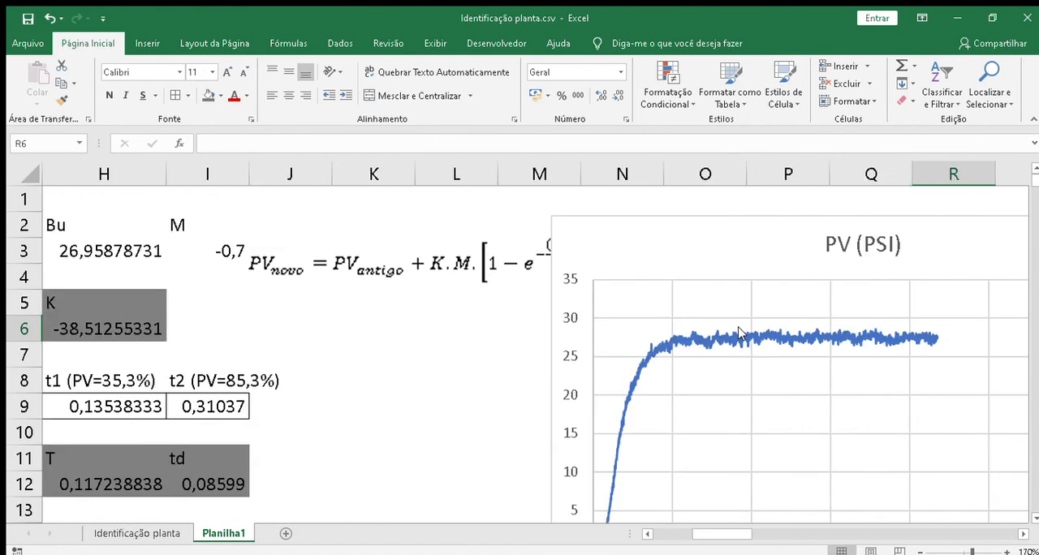
{"action": "left_click", "coordinate": [1036, 518]}
{"action": "left_click", "coordinate": [568, 365]}
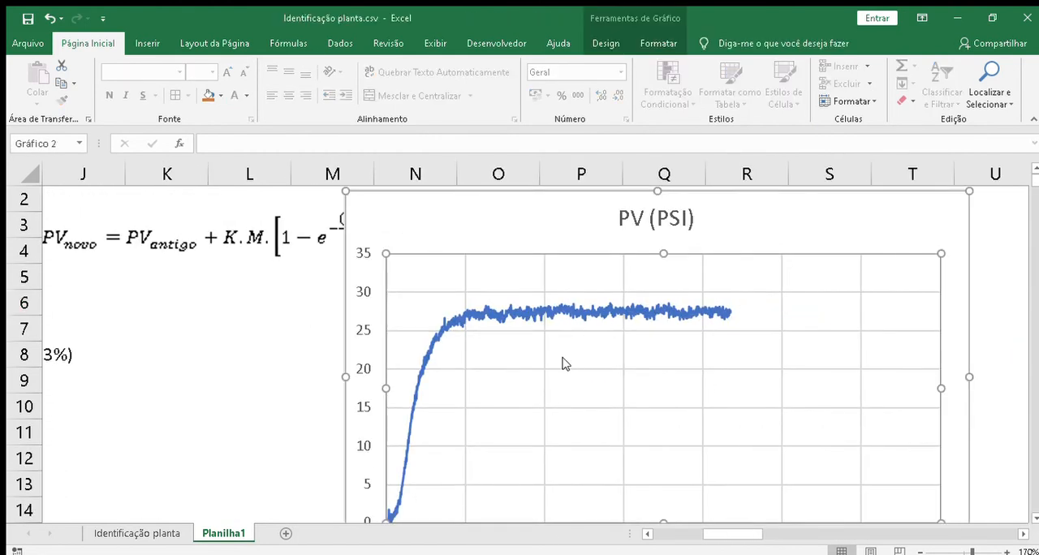
{"action": "left_click", "coordinate": [606, 439]}
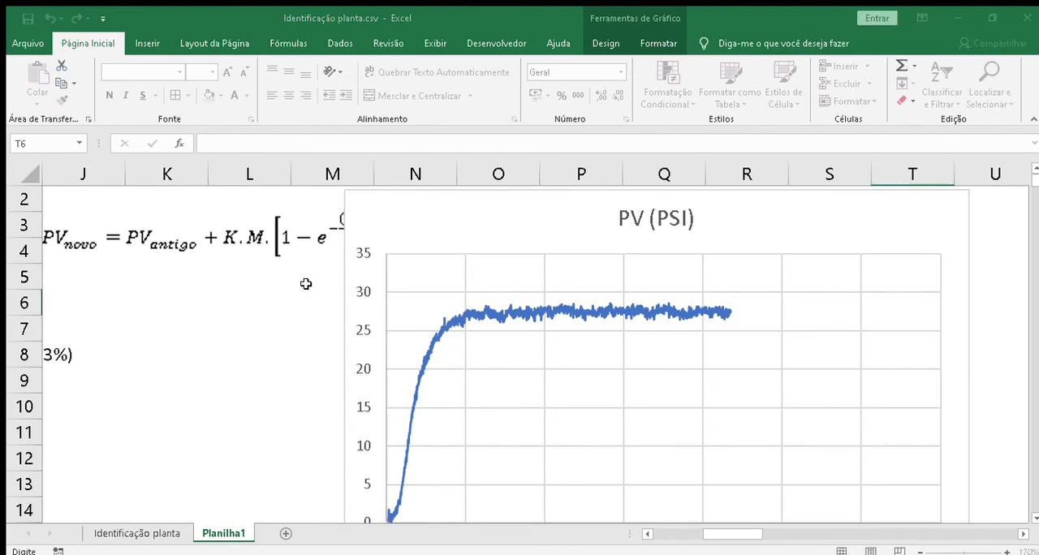
{"action": "left_click", "coordinate": [358, 280]}
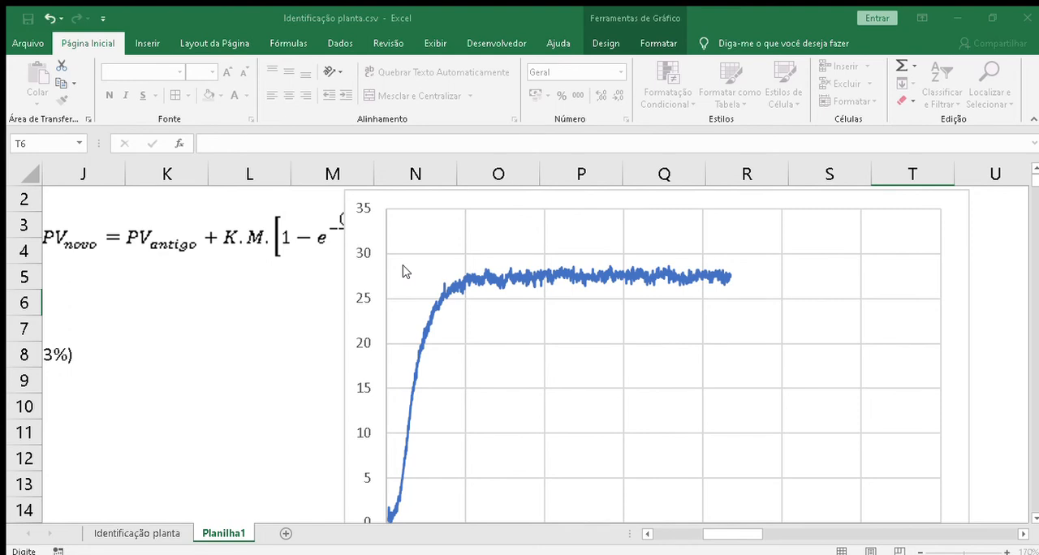
Step: Set the new series' X values to the whole Tempo column, column A
{"action": "left_click", "coordinate": [238, 308]}
{"action": "key", "text": "Left"}
{"action": "key", "text": "Left"}
{"action": "key", "text": "Left"}
{"action": "key", "text": "Left"}
{"action": "key", "text": "Left"}
{"action": "key", "text": "Left"}
{"action": "key", "text": "Left"}
{"action": "key", "text": "Left"}
{"action": "key", "text": "Left"}
{"action": "key", "text": "Left"}
{"action": "key", "text": "Left"}
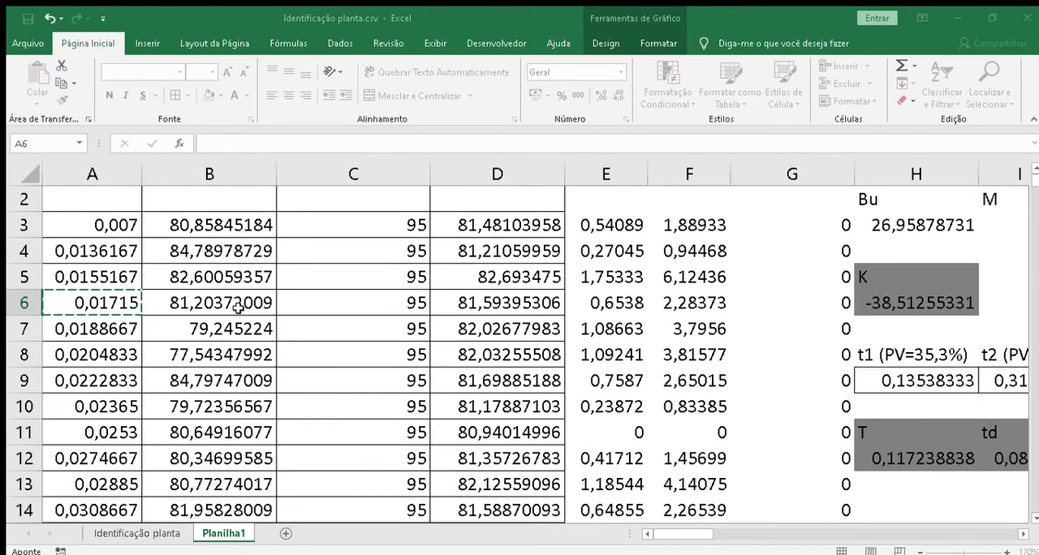
{"action": "left_click", "coordinate": [92, 177]}
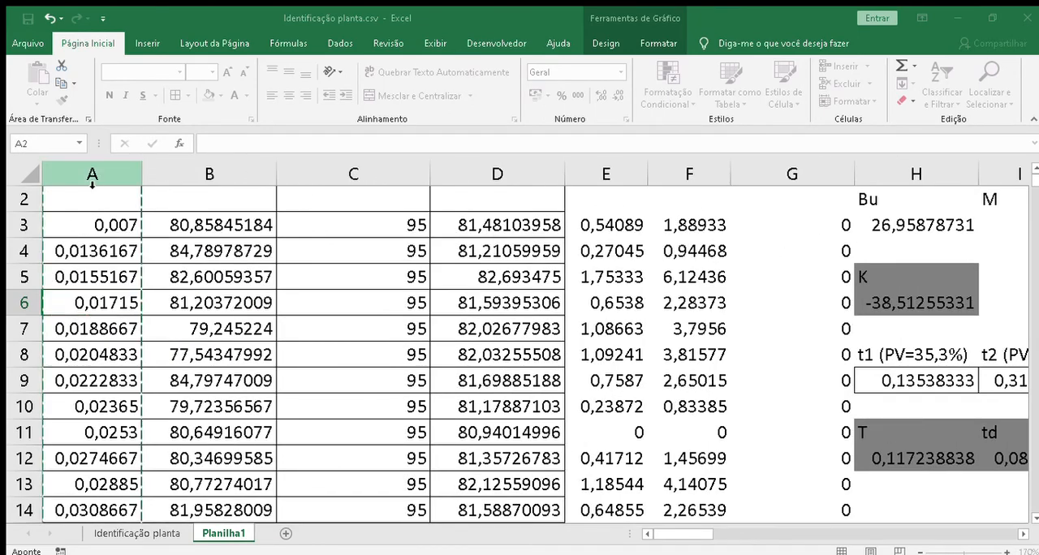
{"action": "left_click", "coordinate": [393, 329]}
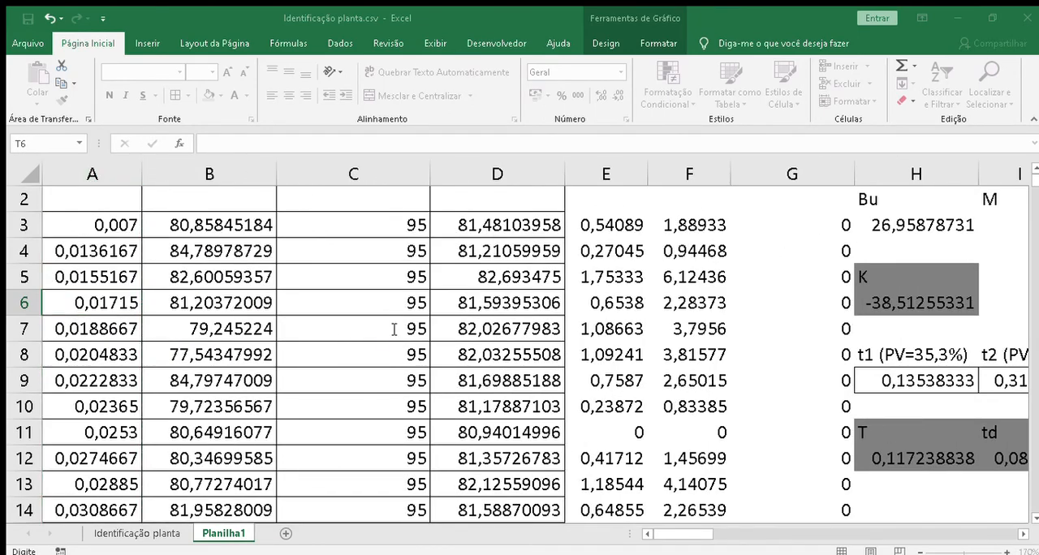
Step: Set the new series' Y values to the whole PV (Simulado) column G and add the series to the chart
{"action": "left_click", "coordinate": [708, 222]}
{"action": "key", "text": "Right"}
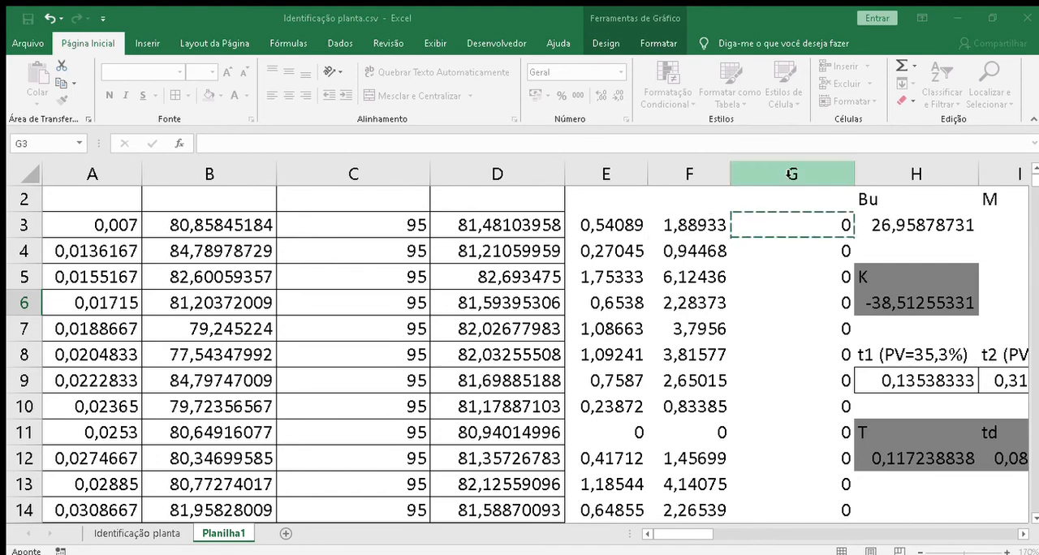
{"action": "left_click", "coordinate": [805, 180]}
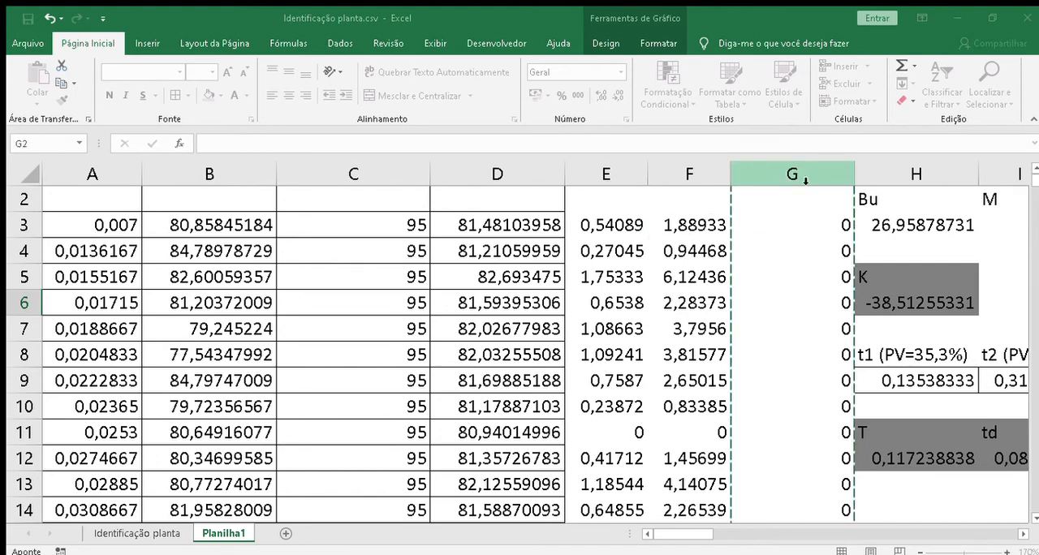
{"action": "left_click", "coordinate": [502, 351]}
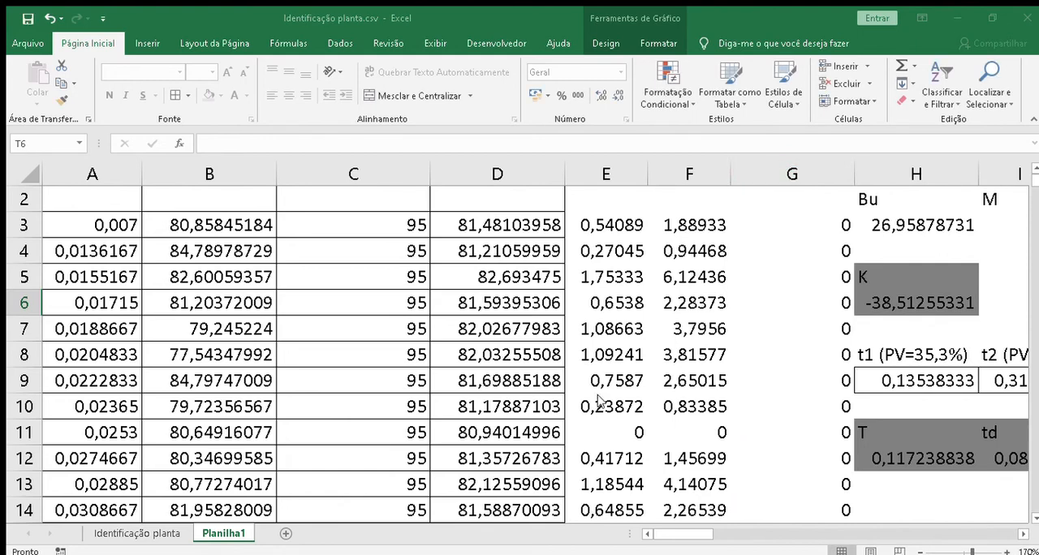
{"action": "left_click", "coordinate": [651, 505]}
{"action": "left_click_drag", "start_coordinate": [686, 535], "coordinate": [742, 533]}
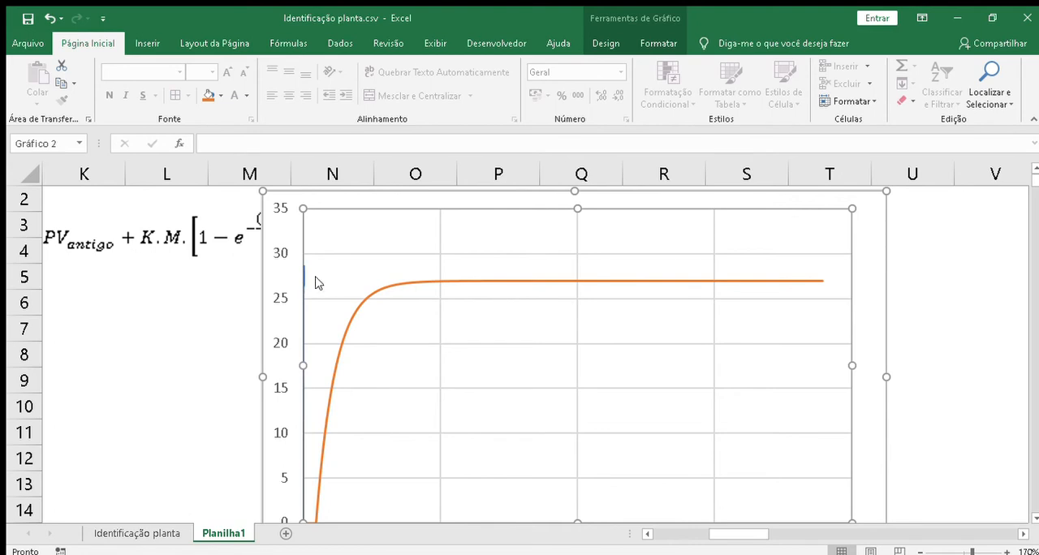
Step: Examine the Tempo, PV and PV (Simulado) columns down to their last filled row
{"action": "left_click", "coordinate": [130, 352]}
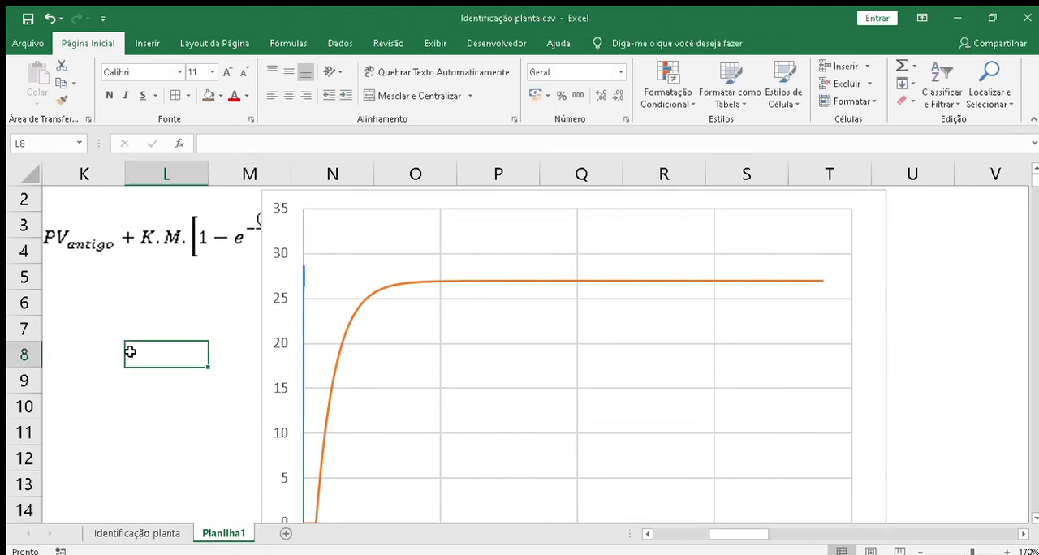
{"action": "key", "text": "Home"}
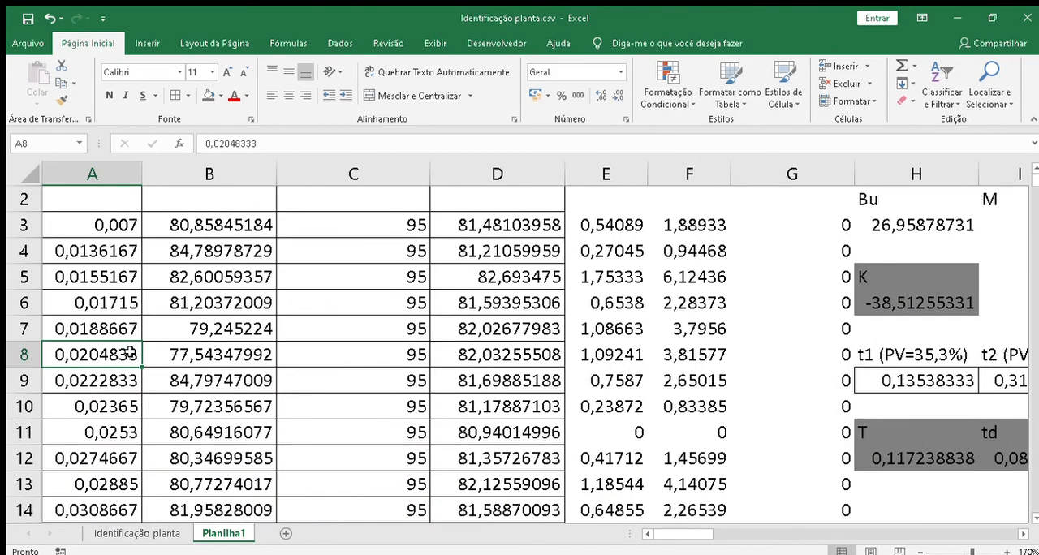
{"action": "key", "text": "Page_Down"}
{"action": "key", "text": "Page_Down"}
{"action": "key", "text": "Page_Down"}
{"action": "key", "text": "Page_Down"}
{"action": "key", "text": "Page_Down"}
{"action": "key", "text": "Page_Down"}
{"action": "key", "text": "Page_Down"}
{"action": "key", "text": "Page_Down"}
{"action": "key", "text": "Page_Down"}
{"action": "key", "text": "Page_Down"}
{"action": "key", "text": "Page_Down"}
{"action": "key", "text": "Page_Down"}
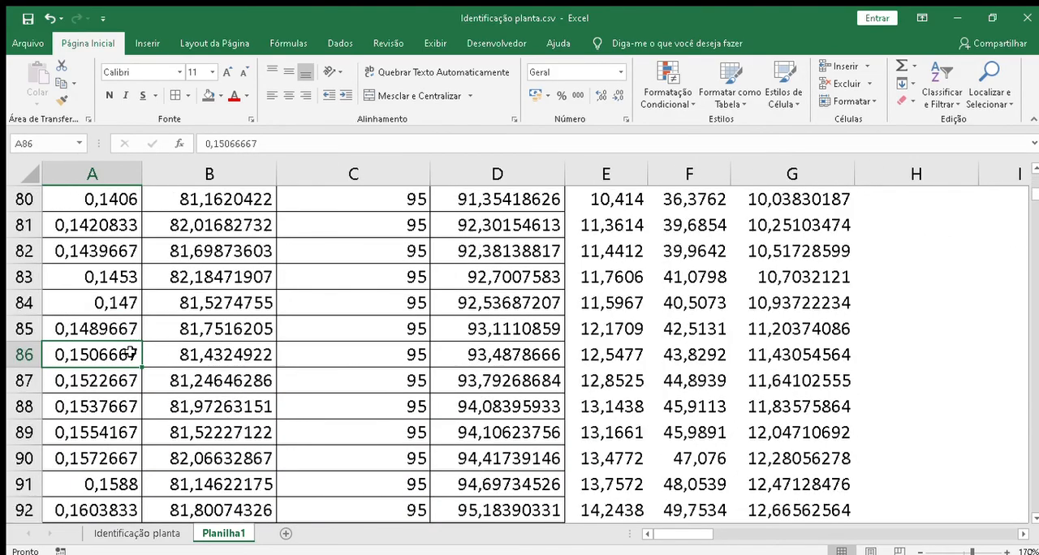
{"action": "key", "text": "Page_Down"}
{"action": "key", "text": "Page_Down"}
{"action": "key", "text": "Page_Down"}
{"action": "key", "text": "Page_Down"}
{"action": "key", "text": "Page_Down"}
{"action": "key", "text": "Page_Down"}
{"action": "key", "text": "Page_Down"}
{"action": "key", "text": "Page_Down"}
{"action": "key", "text": "Page_Down"}
{"action": "key", "text": "Page_Down"}
{"action": "key", "text": "Page_Down"}
{"action": "key", "text": "Page_Down"}
{"action": "key", "text": "Page_Down"}
{"action": "key", "text": "Page_Down"}
{"action": "key", "text": "Page_Down"}
{"action": "key", "text": "Page_Down"}
{"action": "key", "text": "Page_Down"}
{"action": "key", "text": "Page_Down"}
{"action": "key", "text": "Page_Down"}
{"action": "key", "text": "Page_Down"}
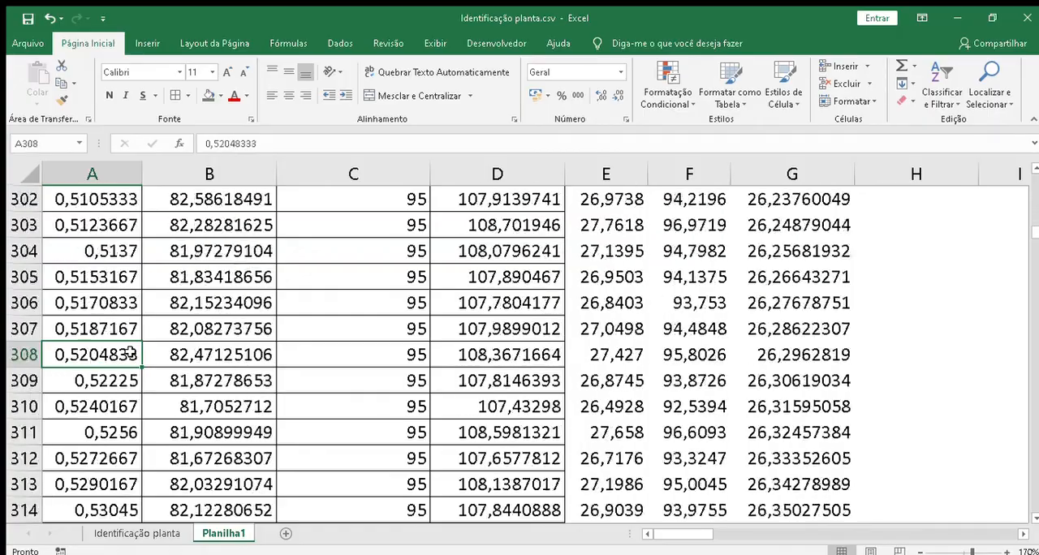
{"action": "key", "text": "Page_Down"}
{"action": "key", "text": "Page_Down"}
{"action": "key", "text": "Page_Down"}
{"action": "key", "text": "Page_Down"}
{"action": "key", "text": "Page_Down"}
{"action": "key", "text": "Page_Down"}
{"action": "key", "text": "Page_Down"}
{"action": "key", "text": "Page_Down"}
{"action": "key", "text": "Page_Down"}
{"action": "key", "text": "Page_Down"}
{"action": "key", "text": "Page_Down"}
{"action": "key", "text": "Page_Down"}
{"action": "key", "text": "Page_Down"}
{"action": "key", "text": "Page_Down"}
{"action": "key", "text": "Page_Down"}
{"action": "key", "text": "Page_Down"}
{"action": "key", "text": "Page_Down"}
{"action": "key", "text": "Page_Down"}
{"action": "key", "text": "Page_Down"}
{"action": "key", "text": "Page_Down"}
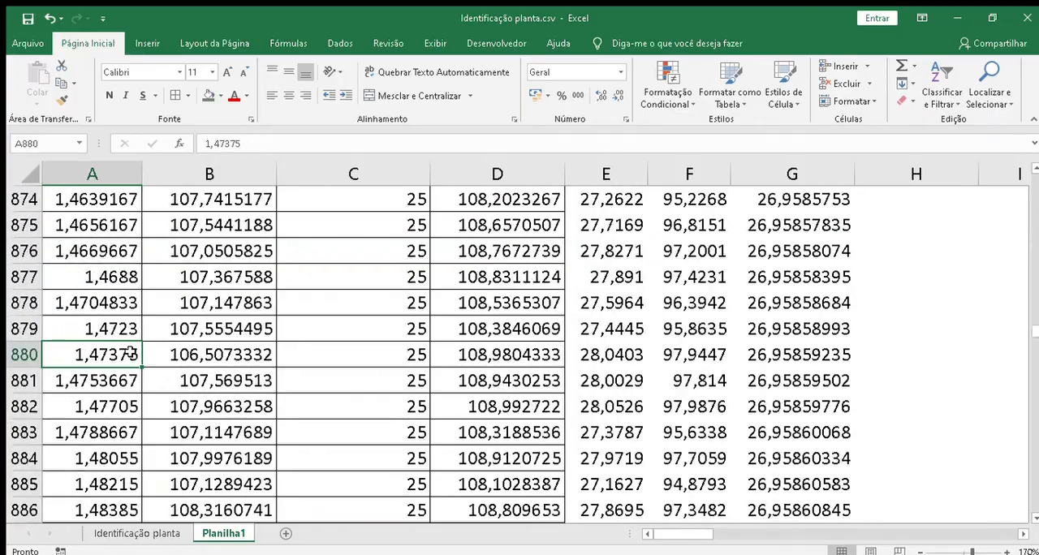
{"action": "key", "text": "Page_Down"}
{"action": "key", "text": "Page_Down"}
{"action": "key", "text": "Page_Down"}
{"action": "key", "text": "Page_Down"}
{"action": "key", "text": "Page_Down"}
{"action": "key", "text": "Page_Down"}
{"action": "key", "text": "Page_Down"}
{"action": "key", "text": "Page_Down"}
{"action": "key", "text": "Page_Down"}
{"action": "key", "text": "Page_Down"}
{"action": "key", "text": "Page_Down"}
{"action": "key", "text": "Page_Down"}
{"action": "key", "text": "Page_Down"}
{"action": "key", "text": "Page_Down"}
{"action": "key", "text": "Page_Down"}
{"action": "key", "text": "Page_Down"}
{"action": "key", "text": "Page_Down"}
{"action": "key", "text": "Page_Down"}
{"action": "key", "text": "Page_Down"}
{"action": "key", "text": "Page_Down"}
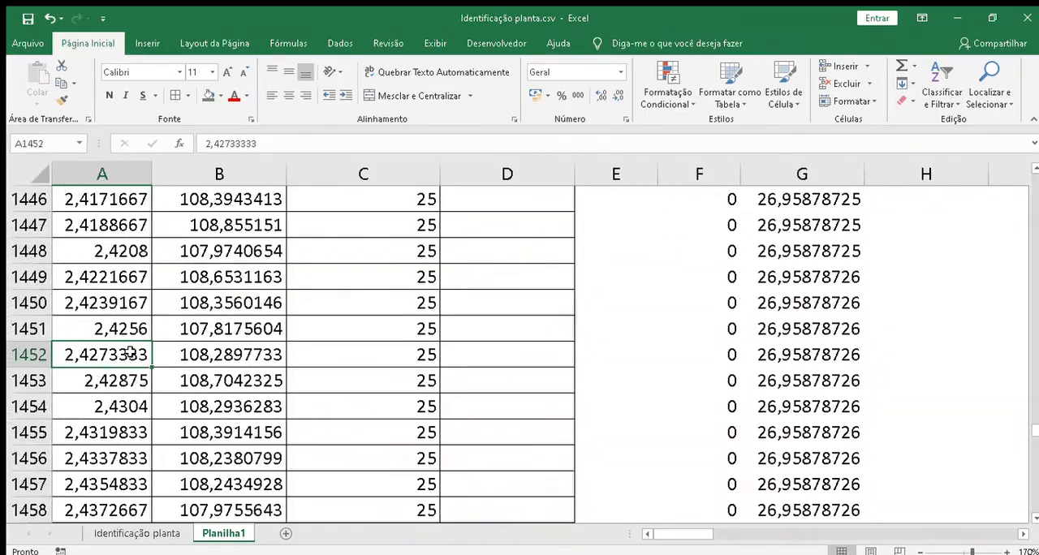
{"action": "key", "text": "Page_Down"}
{"action": "key", "text": "Page_Down"}
{"action": "key", "text": "Page_Down"}
{"action": "key", "text": "Page_Down"}
{"action": "key", "text": "Page_Down"}
{"action": "key", "text": "Page_Down"}
{"action": "key", "text": "Page_Down"}
{"action": "key", "text": "Page_Down"}
{"action": "key", "text": "Page_Down"}
{"action": "key", "text": "Page_Down"}
{"action": "key", "text": "Page_Down"}
{"action": "key", "text": "Page_Down"}
{"action": "key", "text": "Page_Down"}
{"action": "key", "text": "Page_Down"}
{"action": "key", "text": "Page_Down"}
{"action": "key", "text": "Page_Down"}
{"action": "key", "text": "Page_Down"}
{"action": "key", "text": "Page_Down"}
{"action": "key", "text": "Page_Down"}
{"action": "key", "text": "Page_Down"}
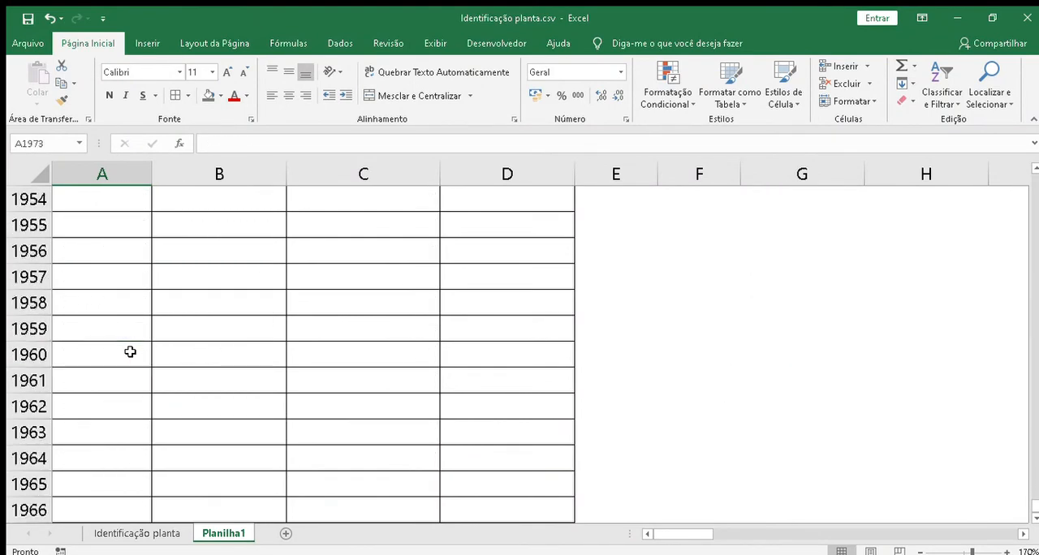
{"action": "key", "text": "Page_Up"}
{"action": "key", "text": "Page_Up"}
{"action": "key", "text": "Page_Up"}
{"action": "key", "text": "Page_Up"}
{"action": "key", "text": "Page_Down"}
{"action": "key", "text": "Page_Down"}
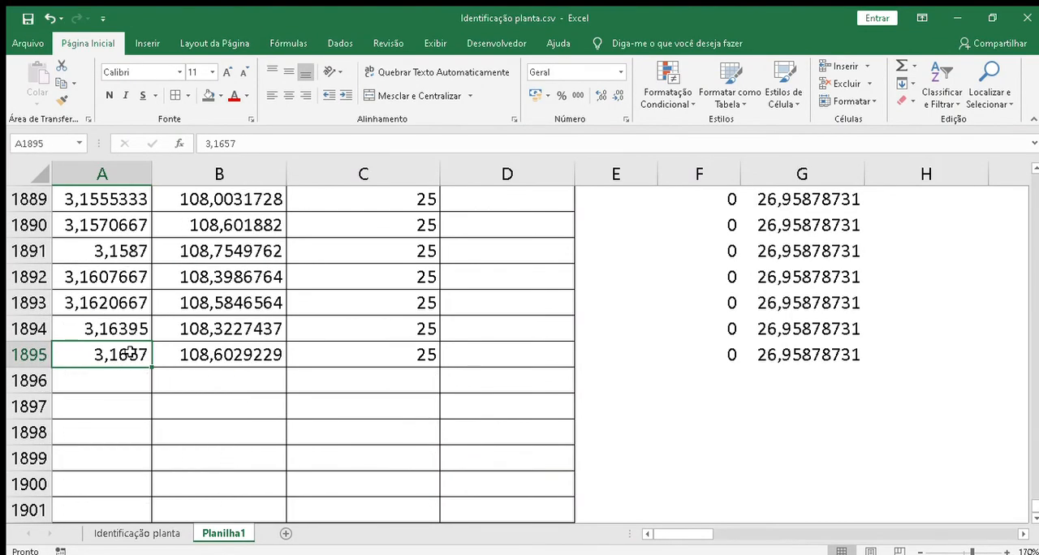
Step: Locate the last row holding reaction curve data in columns D and E, compared with the other columns
{"action": "key", "text": "Page_Up"}
{"action": "key", "text": "Page_Up"}
{"action": "key", "text": "Page_Up"}
{"action": "key", "text": "Page_Up"}
{"action": "key", "text": "Page_Up"}
{"action": "key", "text": "Page_Up"}
{"action": "key", "text": "Page_Up"}
{"action": "key", "text": "Page_Up"}
{"action": "key", "text": "Page_Up"}
{"action": "key", "text": "Page_Up"}
{"action": "key", "text": "Page_Up"}
{"action": "key", "text": "Page_Up"}
{"action": "key", "text": "Page_Up"}
{"action": "key", "text": "Page_Up"}
{"action": "key", "text": "Page_Up"}
{"action": "key", "text": "Page_Up"}
{"action": "key", "text": "Page_Up"}
{"action": "key", "text": "Page_Up"}
{"action": "key", "text": "Page_Up"}
{"action": "key", "text": "Page_Up"}
{"action": "key", "text": "Page_Up"}
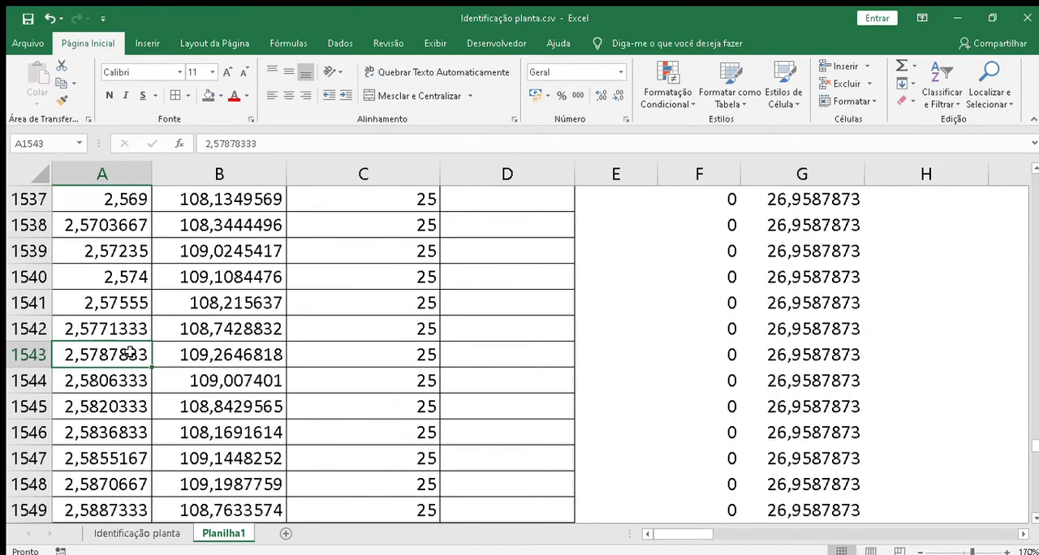
{"action": "key", "text": "Page_Up"}
{"action": "key", "text": "Page_Up"}
{"action": "key", "text": "Page_Up"}
{"action": "key", "text": "Page_Up"}
{"action": "key", "text": "Page_Up"}
{"action": "key", "text": "Page_Up"}
{"action": "key", "text": "Page_Up"}
{"action": "key", "text": "Page_Up"}
{"action": "key", "text": "Page_Up"}
{"action": "key", "text": "Page_Up"}
{"action": "key", "text": "Page_Up"}
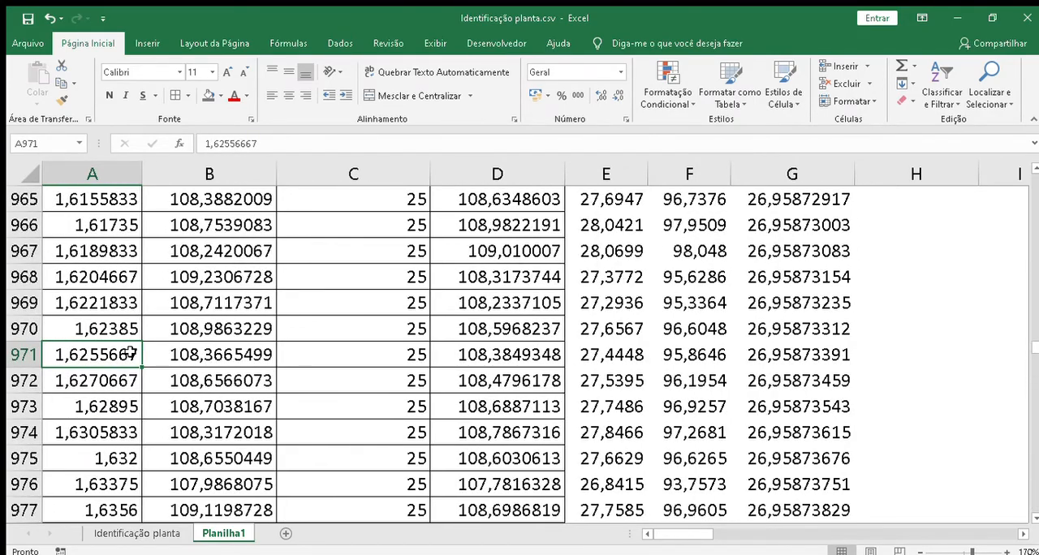
{"action": "key", "text": "Page_Down"}
{"action": "key", "text": "Page_Down"}
{"action": "key", "text": "Page_Down"}
{"action": "key", "text": "Page_Down"}
{"action": "key", "text": "Page_Down"}
{"action": "key", "text": "Page_Down"}
{"action": "key", "text": "Page_Down"}
{"action": "key", "text": "Page_Down"}
{"action": "key", "text": "Page_Down"}
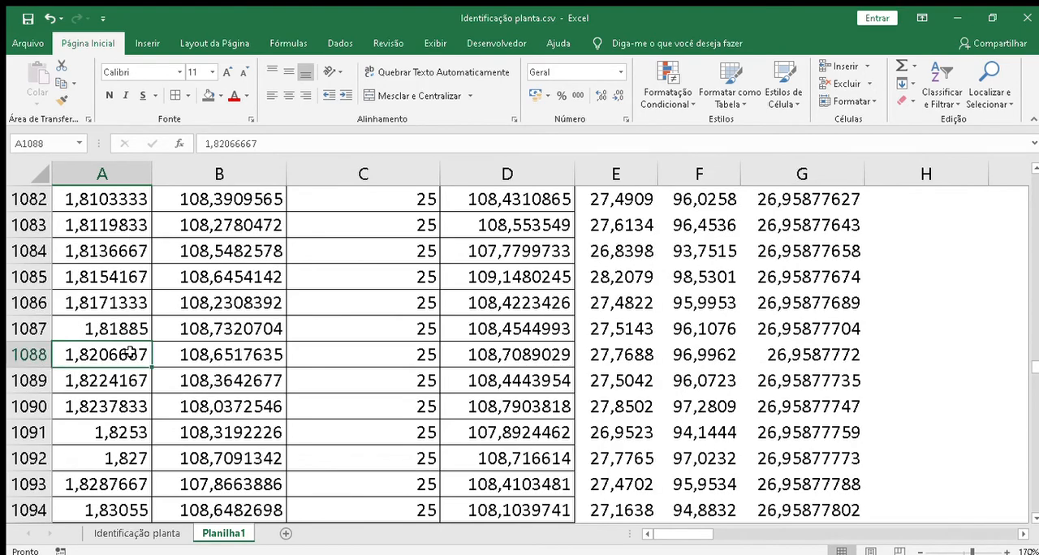
{"action": "key", "text": "Page_Down"}
{"action": "key", "text": "Page_Down"}
{"action": "key", "text": "Page_Down"}
{"action": "key", "text": "Page_Down"}
{"action": "key", "text": "Page_Down"}
{"action": "key", "text": "Page_Down"}
{"action": "key", "text": "Page_Down"}
{"action": "key", "text": "Page_Down"}
{"action": "key", "text": "Page_Down"}
{"action": "key", "text": "Page_Down"}
{"action": "key", "text": "Page_Down"}
{"action": "key", "text": "Page_Down"}
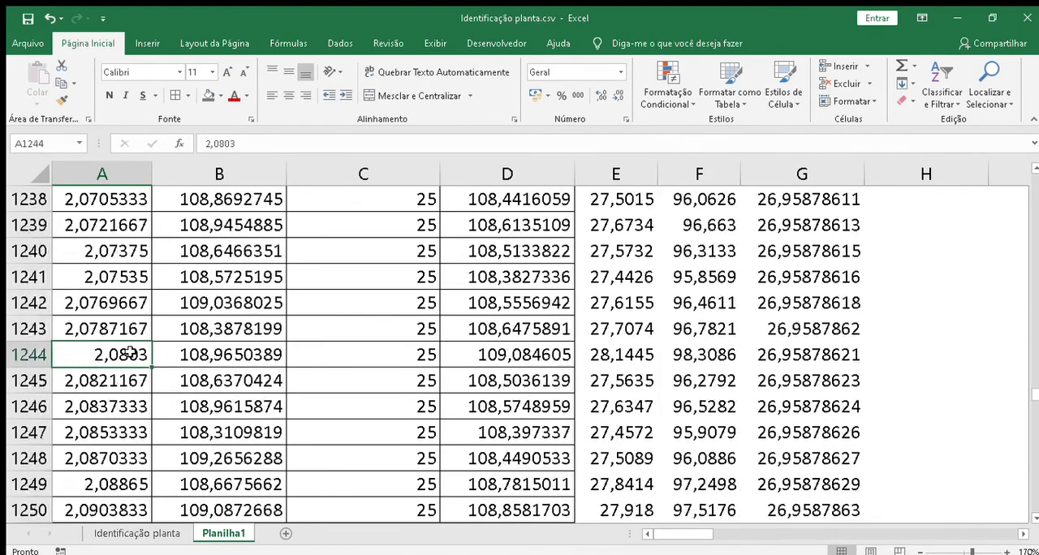
{"action": "key", "text": "Page_Down"}
{"action": "key", "text": "Page_Down"}
{"action": "key", "text": "Page_Down"}
{"action": "key", "text": "Page_Down"}
{"action": "key", "text": "Page_Down"}
{"action": "key", "text": "Page_Down"}
{"action": "key", "text": "Page_Up"}
{"action": "key", "text": "Page_Up"}
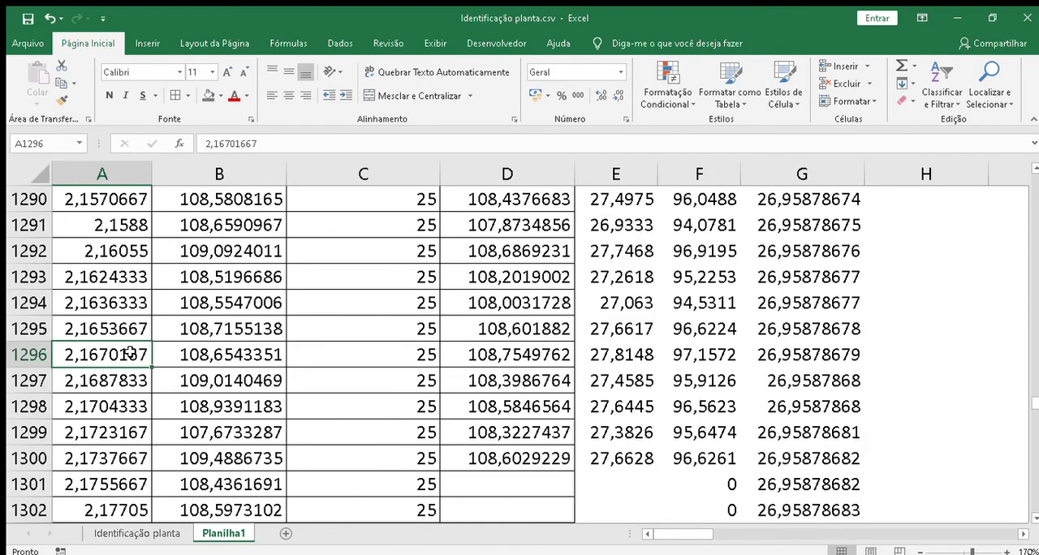
{"action": "left_click", "coordinate": [75, 484]}
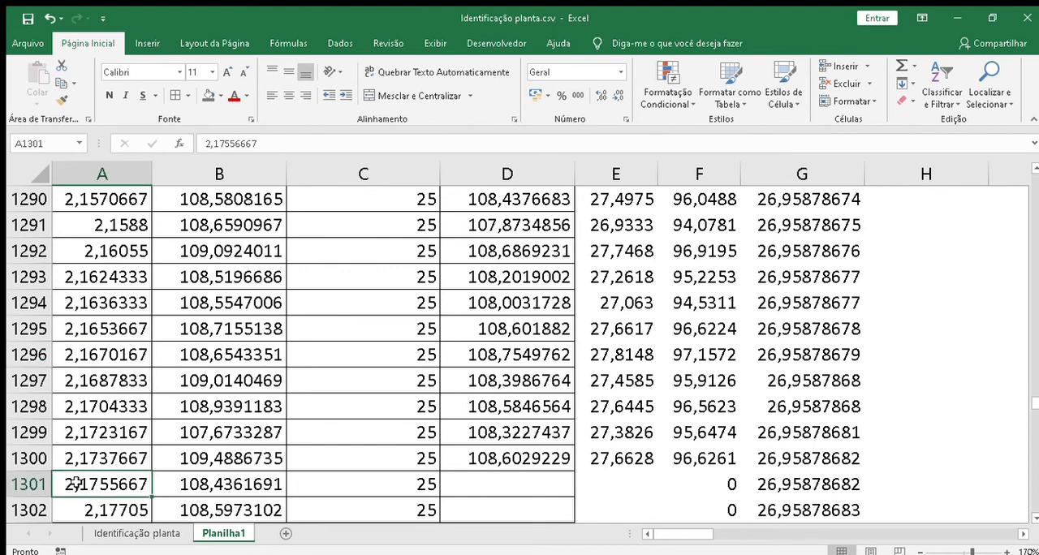
{"action": "key", "text": "shift+Down"}
{"action": "key", "text": "shift+Right"}
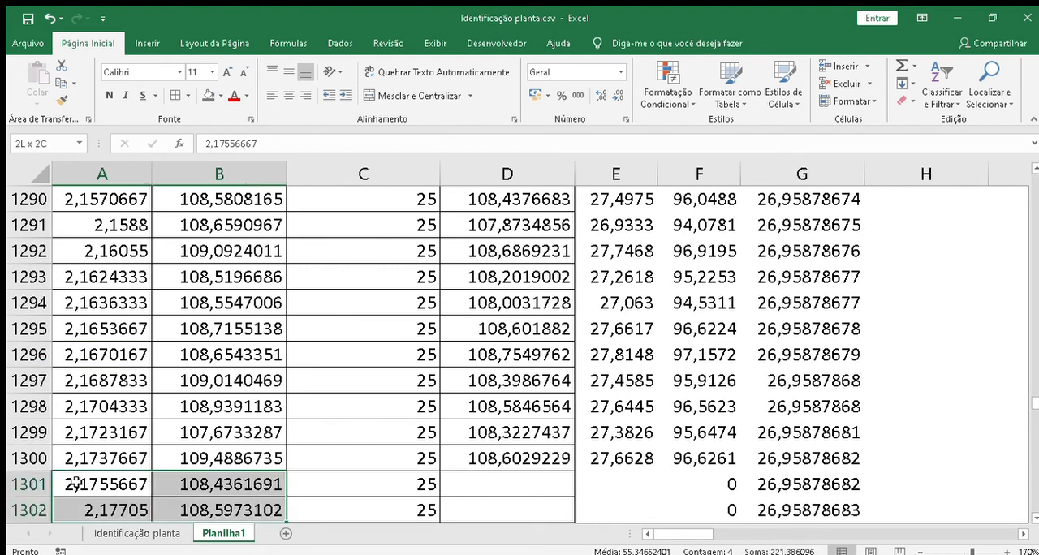
{"action": "key", "text": "shift+Down"}
{"action": "key", "text": "shift+Down"}
{"action": "key", "text": "shift+Down"}
{"action": "key", "text": "shift+Right"}
{"action": "key", "text": "shift+Right"}
{"action": "key", "text": "shift+Right"}
{"action": "key", "text": "shift+Right"}
{"action": "key", "text": "shift+Right"}
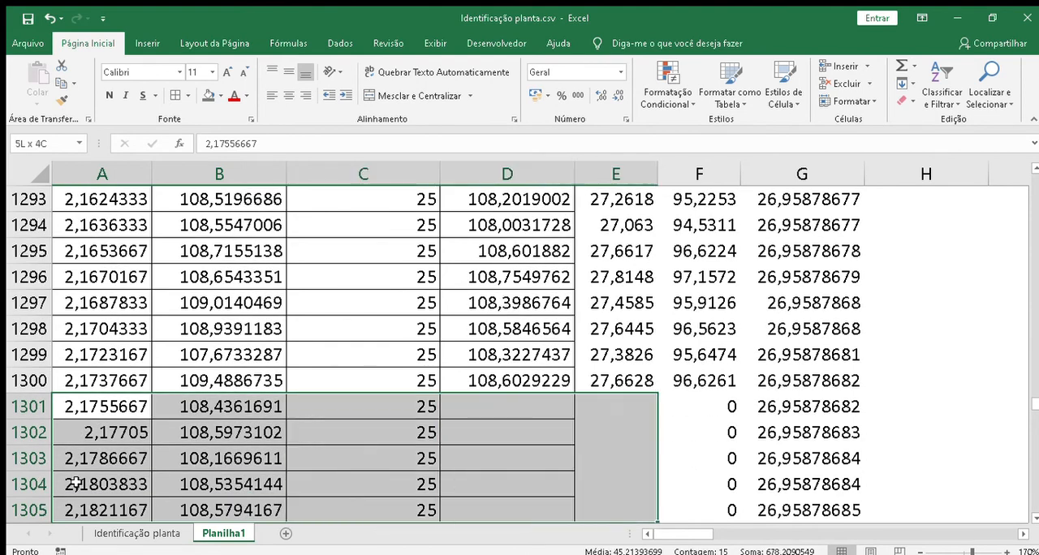
{"action": "key", "text": "shift+Left"}
{"action": "key", "text": "shift+Left"}
{"action": "key", "text": "shift+Left"}
{"action": "key", "text": "shift+Left"}
{"action": "key", "text": "shift+Left"}
{"action": "key", "text": "shift+Left"}
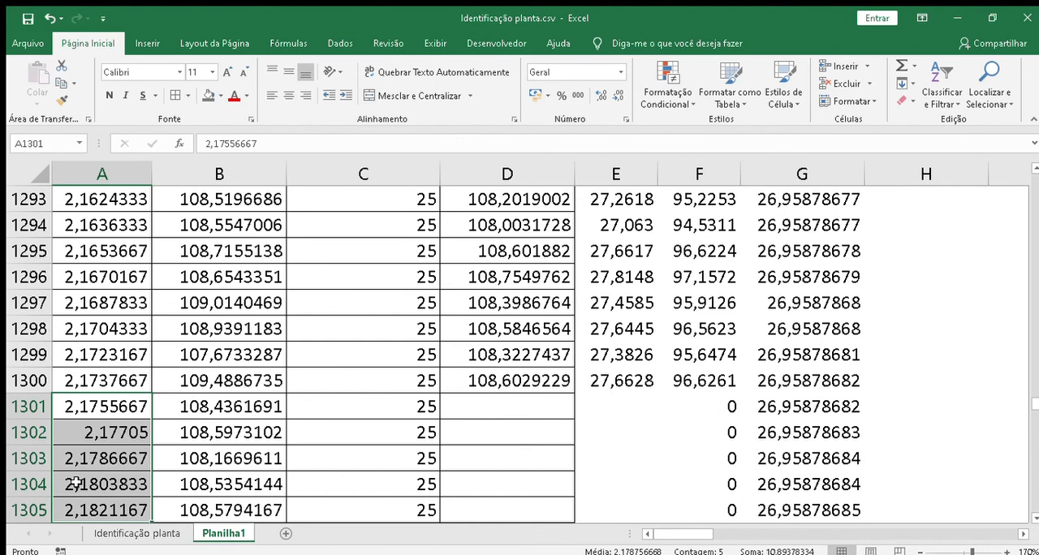
Step: Delete the PV (%) and PV (Simulado) cells in columns F and G from row 1301 down past the last data row
{"action": "key", "text": "Right"}
{"action": "key", "text": "Right"}
{"action": "key", "text": "Right"}
{"action": "key", "text": "Right"}
{"action": "key", "text": "Right"}
{"action": "key", "text": "shift+Down"}
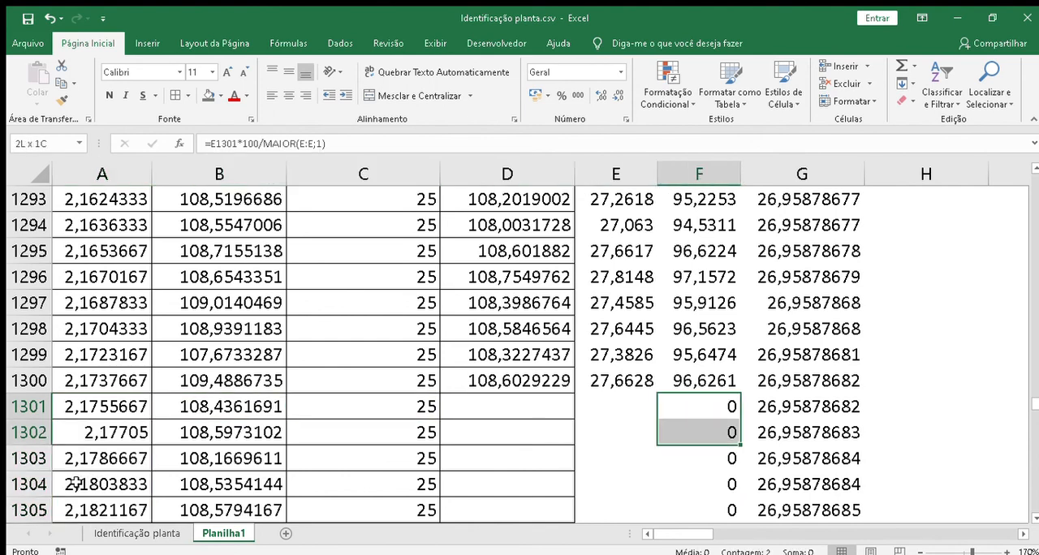
{"action": "key", "text": "shift+Right"}
{"action": "key", "text": "shift+Down"}
{"action": "key", "text": "shift+Down"}
{"action": "key", "text": "shift+Down"}
{"action": "key", "text": "shift+Down"}
{"action": "key", "text": "shift+Down"}
{"action": "key", "text": "shift+Down"}
{"action": "key", "text": "shift+Down"}
{"action": "key", "text": "shift+Down"}
{"action": "key", "text": "shift+Down"}
{"action": "key", "text": "shift+Down"}
{"action": "key", "text": "shift+Down"}
{"action": "key", "text": "shift+Down"}
{"action": "key", "text": "shift+Down"}
{"action": "key", "text": "shift+Down"}
{"action": "key", "text": "shift+Down"}
{"action": "key", "text": "shift+Down"}
{"action": "key", "text": "shift+Down"}
{"action": "key", "text": "shift+Down"}
{"action": "key", "text": "shift+Down"}
{"action": "key", "text": "shift+Down"}
{"action": "key", "text": "shift+Down"}
{"action": "key", "text": "shift+Down"}
{"action": "key", "text": "shift+Down"}
{"action": "key", "text": "shift+Down"}
{"action": "key", "text": "shift+Down"}
{"action": "key", "text": "shift+Down"}
{"action": "key", "text": "shift+Down"}
{"action": "key", "text": "shift+Down"}
{"action": "key", "text": "shift+Down"}
{"action": "key", "text": "shift+Down"}
{"action": "key", "text": "shift+Down"}
{"action": "key", "text": "shift+Down"}
{"action": "key", "text": "shift+Down"}
{"action": "key", "text": "shift+Down"}
{"action": "key", "text": "shift+Down"}
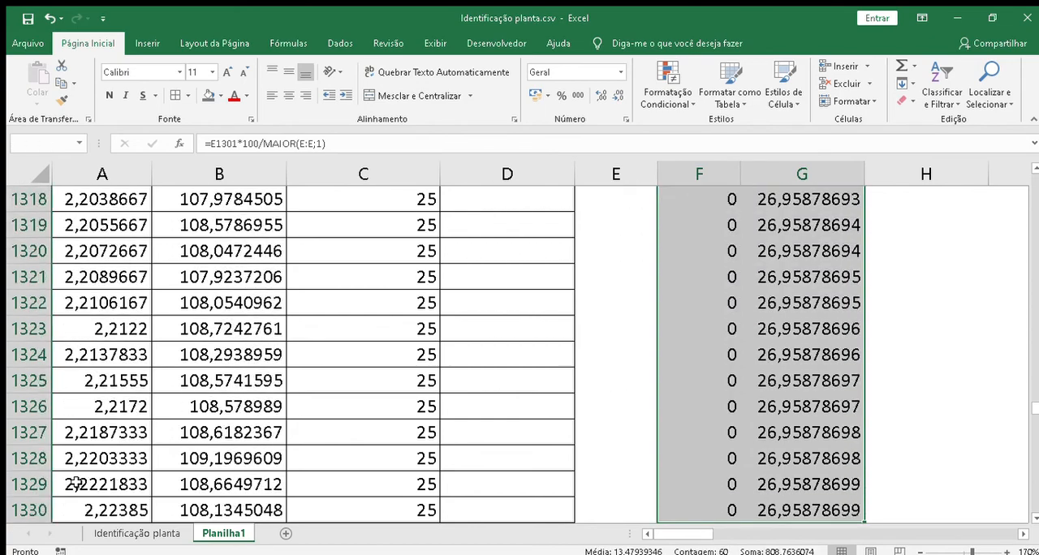
{"action": "key", "text": "shift+Down"}
{"action": "key", "text": "shift+Down"}
{"action": "key", "text": "shift+Down"}
{"action": "key", "text": "shift+Down"}
{"action": "key", "text": "shift+Down"}
{"action": "key", "text": "shift+Down"}
{"action": "key", "text": "shift+Down"}
{"action": "key", "text": "shift+Down"}
{"action": "key", "text": "shift+Down"}
{"action": "key", "text": "shift+Down"}
{"action": "key", "text": "shift+Down"}
{"action": "key", "text": "shift+Down"}
{"action": "key", "text": "shift+Down"}
{"action": "key", "text": "shift+Down"}
{"action": "key", "text": "shift+Down"}
{"action": "key", "text": "shift+Down"}
{"action": "key", "text": "shift+Down"}
{"action": "key", "text": "shift+Down"}
{"action": "key", "text": "shift+Down"}
{"action": "key", "text": "shift+Down"}
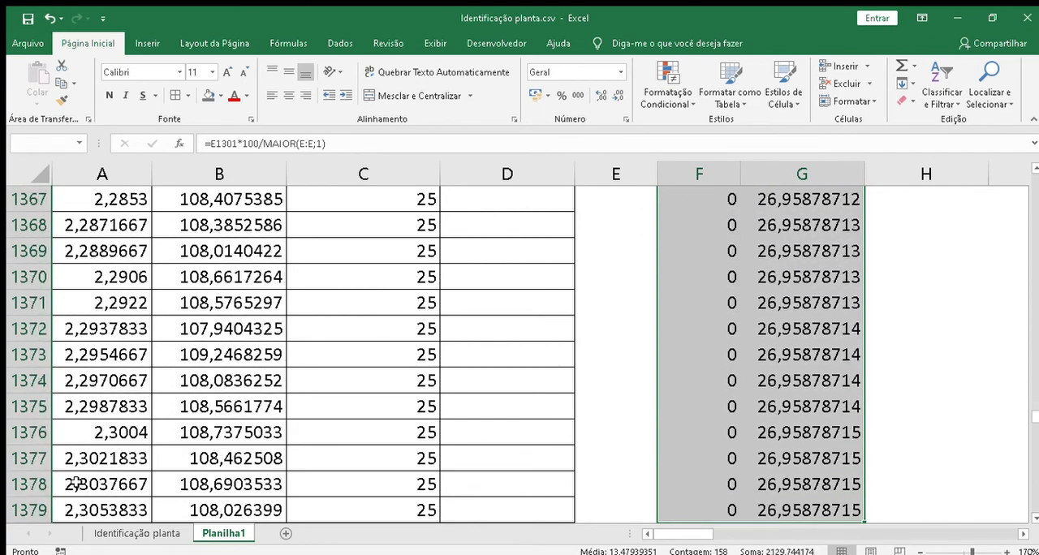
{"action": "key", "text": "shift+Down"}
{"action": "key", "text": "shift+Down"}
{"action": "key", "text": "shift+Down"}
{"action": "key", "text": "shift+Down"}
{"action": "key", "text": "shift+Down"}
{"action": "key", "text": "shift+Down"}
{"action": "key", "text": "shift+Down"}
{"action": "key", "text": "shift+Down"}
{"action": "key", "text": "shift+Down"}
{"action": "key", "text": "shift+Down"}
{"action": "key", "text": "shift+Down"}
{"action": "key", "text": "shift+Down"}
{"action": "key", "text": "shift+Down"}
{"action": "key", "text": "shift+Down"}
{"action": "key", "text": "shift+Down"}
{"action": "key", "text": "shift+Down"}
{"action": "key", "text": "shift+Down"}
{"action": "key", "text": "shift+Down"}
{"action": "key", "text": "shift+Down"}
{"action": "key", "text": "shift+Down"}
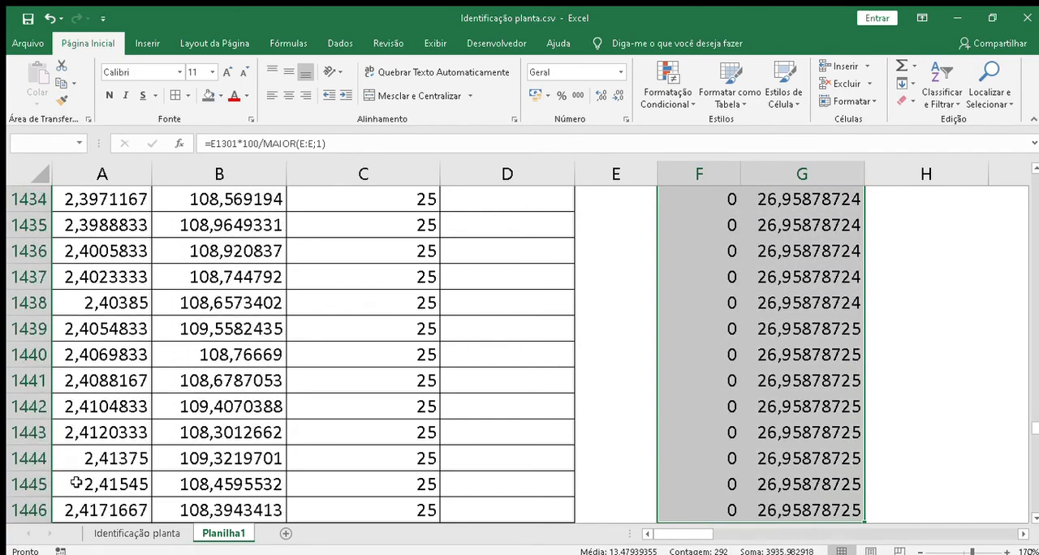
{"action": "key", "text": "shift+Down"}
{"action": "key", "text": "shift+Down"}
{"action": "key", "text": "shift+Down"}
{"action": "key", "text": "shift+Down"}
{"action": "key", "text": "shift+Down"}
{"action": "key", "text": "shift+Down"}
{"action": "key", "text": "shift+Down"}
{"action": "key", "text": "shift+Down"}
{"action": "key", "text": "shift+Down"}
{"action": "key", "text": "shift+Down"}
{"action": "key", "text": "shift+Down"}
{"action": "key", "text": "shift+Down"}
{"action": "key", "text": "shift+Down"}
{"action": "key", "text": "shift+Down"}
{"action": "key", "text": "shift+Down"}
{"action": "key", "text": "shift+Down"}
{"action": "key", "text": "shift+Down"}
{"action": "key", "text": "shift+Down"}
{"action": "key", "text": "shift+Down"}
{"action": "key", "text": "shift+Down"}
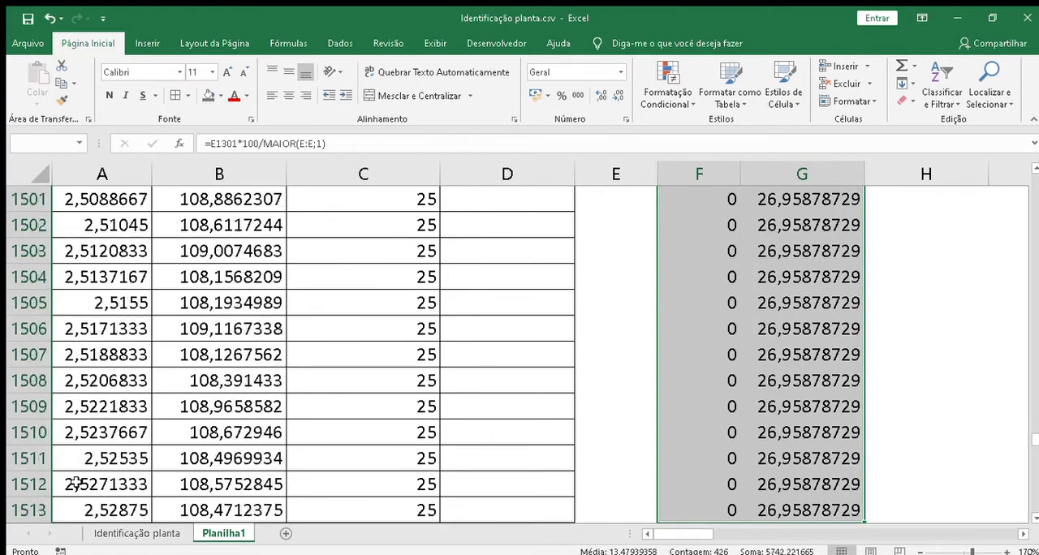
{"action": "key", "text": "shift+Down"}
{"action": "key", "text": "shift+Down"}
{"action": "key", "text": "shift+Down"}
{"action": "key", "text": "shift+Down"}
{"action": "key", "text": "shift+Down"}
{"action": "key", "text": "shift+Down"}
{"action": "key", "text": "shift+Down"}
{"action": "key", "text": "shift+Down"}
{"action": "key", "text": "shift+Down"}
{"action": "key", "text": "shift+Down"}
{"action": "key", "text": "shift+Down"}
{"action": "key", "text": "shift+Down"}
{"action": "key", "text": "shift+Down"}
{"action": "key", "text": "shift+Down"}
{"action": "key", "text": "shift+Down"}
{"action": "key", "text": "shift+Down"}
{"action": "key", "text": "shift+Down"}
{"action": "key", "text": "shift+Down"}
{"action": "key", "text": "shift+Down"}
{"action": "key", "text": "shift+Down"}
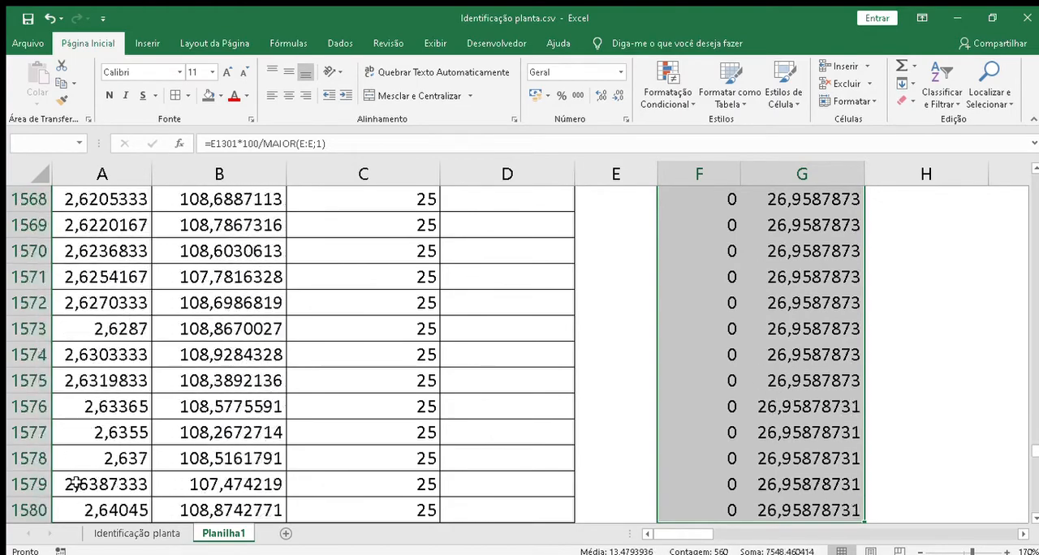
{"action": "key", "text": "shift+Down"}
{"action": "key", "text": "shift+Down"}
{"action": "key", "text": "shift+Down"}
{"action": "key", "text": "shift+Down"}
{"action": "key", "text": "shift+Down"}
{"action": "key", "text": "shift+Down"}
{"action": "key", "text": "shift+Down"}
{"action": "key", "text": "shift+Down"}
{"action": "key", "text": "shift+Down"}
{"action": "key", "text": "shift+Down"}
{"action": "key", "text": "shift+Down"}
{"action": "key", "text": "shift+Down"}
{"action": "key", "text": "shift+Down"}
{"action": "key", "text": "shift+Down"}
{"action": "key", "text": "shift+Down"}
{"action": "key", "text": "shift+Down"}
{"action": "key", "text": "shift+Down"}
{"action": "key", "text": "shift+Down"}
{"action": "key", "text": "shift+Down"}
{"action": "key", "text": "shift+Down"}
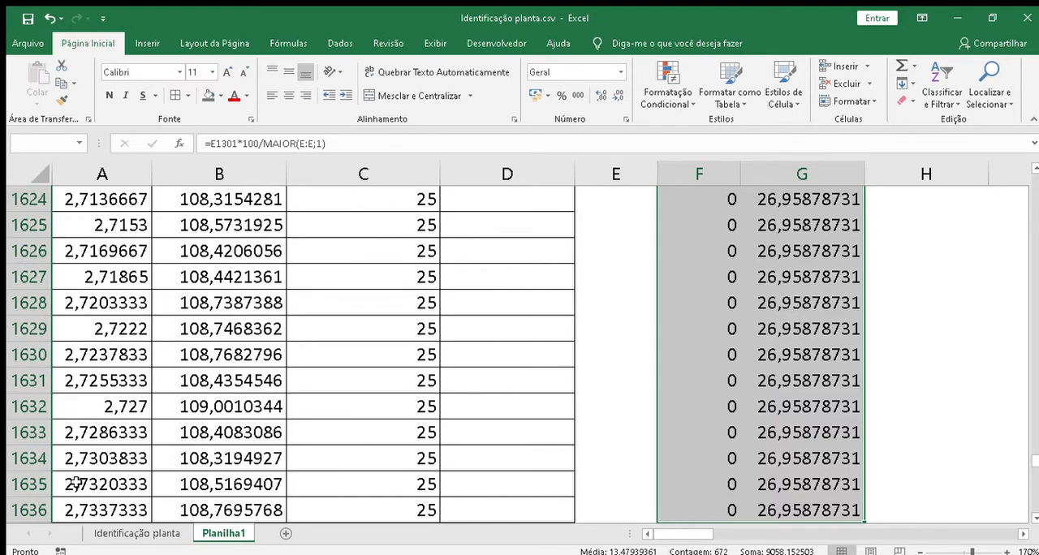
{"action": "key", "text": "shift+Down"}
{"action": "key", "text": "shift+Down"}
{"action": "key", "text": "shift+Down"}
{"action": "key", "text": "shift+Down"}
{"action": "key", "text": "shift+Down"}
{"action": "key", "text": "shift+Down"}
{"action": "key", "text": "shift+Down"}
{"action": "key", "text": "shift+Down"}
{"action": "key", "text": "shift+Down"}
{"action": "key", "text": "shift+Down"}
{"action": "key", "text": "shift+Down"}
{"action": "key", "text": "shift+Down"}
{"action": "key", "text": "shift+Down"}
{"action": "key", "text": "shift+Down"}
{"action": "key", "text": "shift+Down"}
{"action": "key", "text": "shift+Down"}
{"action": "key", "text": "shift+Down"}
{"action": "key", "text": "shift+Down"}
{"action": "key", "text": "shift+Down"}
{"action": "key", "text": "shift+Down"}
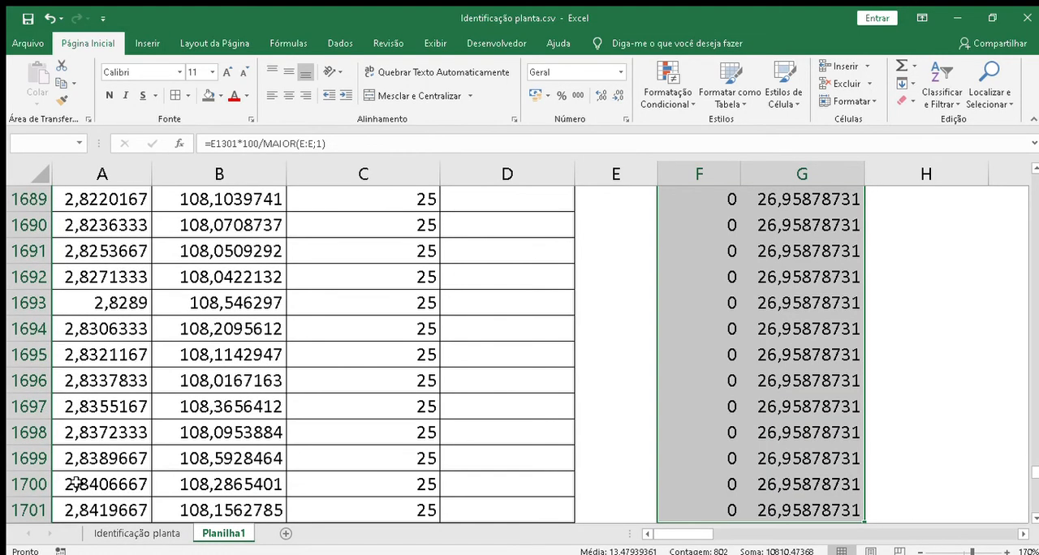
{"action": "key", "text": "shift+Down"}
{"action": "key", "text": "shift+Down"}
{"action": "key", "text": "shift+Down"}
{"action": "key", "text": "shift+Down"}
{"action": "key", "text": "shift+Down"}
{"action": "key", "text": "shift+Down"}
{"action": "key", "text": "shift+Down"}
{"action": "key", "text": "shift+Down"}
{"action": "key", "text": "shift+Down"}
{"action": "key", "text": "shift+Down"}
{"action": "key", "text": "shift+Down"}
{"action": "key", "text": "shift+Down"}
{"action": "key", "text": "shift+Down"}
{"action": "key", "text": "shift+Down"}
{"action": "key", "text": "shift+Down"}
{"action": "key", "text": "shift+Down"}
{"action": "key", "text": "shift+Down"}
{"action": "key", "text": "shift+Down"}
{"action": "key", "text": "shift+Down"}
{"action": "key", "text": "shift+Down"}
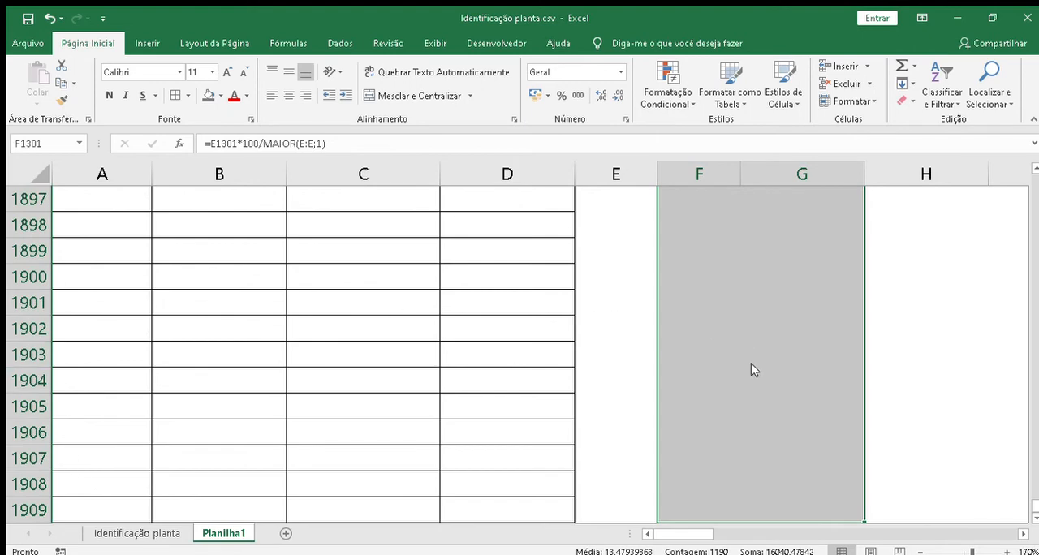
{"action": "key", "text": "ctrl+minus"}
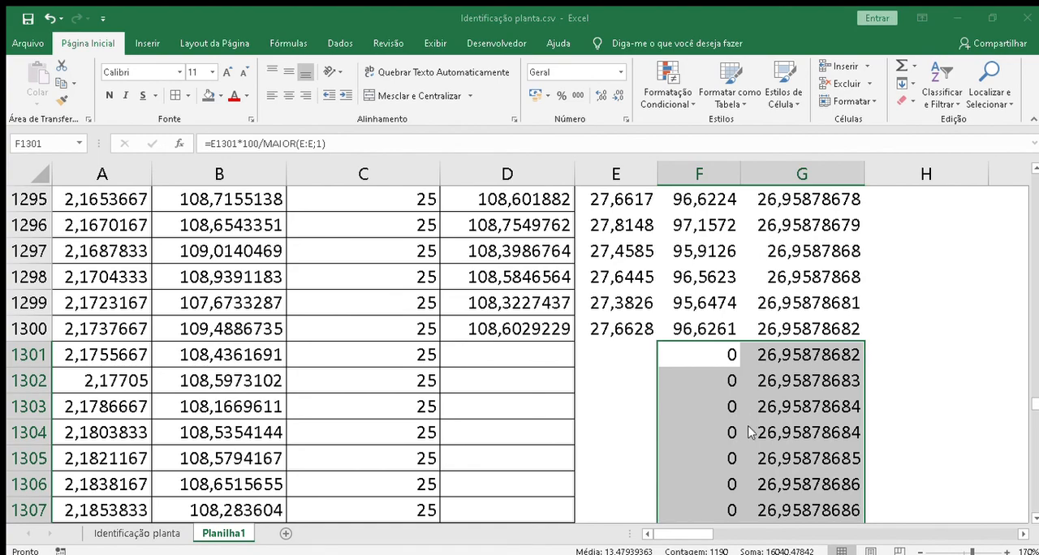
{"action": "key", "text": "Delete"}
Step: Change the real reaction curve series' X values in the chart to the whole Tempo column, column A
{"action": "key", "text": "Page_Up"}
{"action": "key", "text": "Page_Up"}
{"action": "key", "text": "Page_Up"}
{"action": "key", "text": "Page_Up"}
{"action": "key", "text": "Page_Up"}
{"action": "key", "text": "Page_Up"}
{"action": "key", "text": "Page_Up"}
{"action": "key", "text": "Page_Up"}
{"action": "key", "text": "Page_Up"}
{"action": "key", "text": "Page_Up"}
{"action": "key", "text": "Page_Up"}
{"action": "key", "text": "Page_Up"}
{"action": "key", "text": "Page_Up"}
{"action": "key", "text": "Page_Up"}
{"action": "key", "text": "Page_Up"}
{"action": "key", "text": "Page_Up"}
{"action": "key", "text": "Page_Up"}
{"action": "key", "text": "Page_Up"}
{"action": "key", "text": "Page_Up"}
{"action": "key", "text": "Page_Up"}
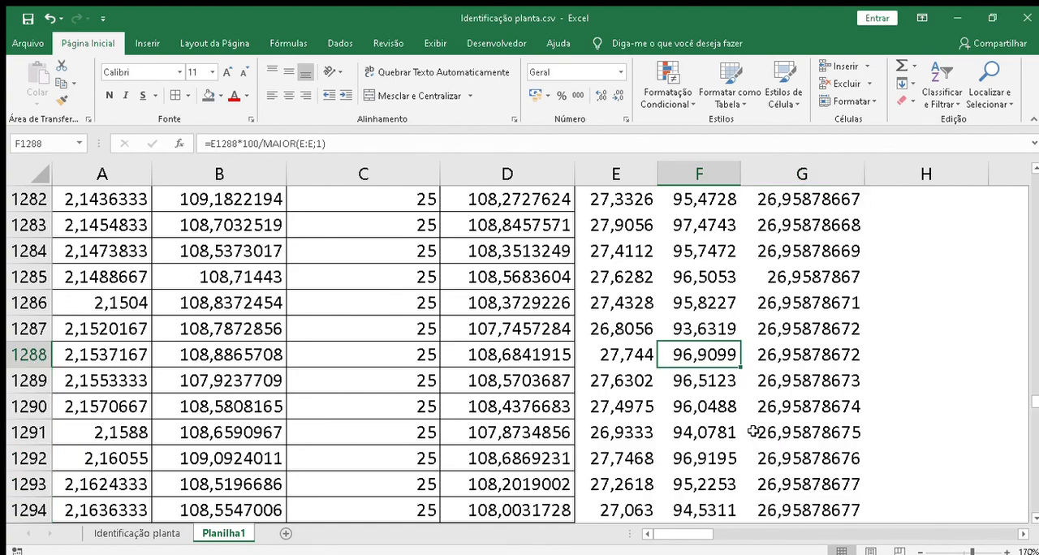
{"action": "key", "text": "Page_Up"}
{"action": "key", "text": "Page_Up"}
{"action": "key", "text": "Page_Up"}
{"action": "key", "text": "Page_Up"}
{"action": "key", "text": "Page_Up"}
{"action": "key", "text": "Page_Up"}
{"action": "key", "text": "Page_Up"}
{"action": "key", "text": "Page_Up"}
{"action": "key", "text": "Page_Up"}
{"action": "key", "text": "Page_Up"}
{"action": "key", "text": "Page_Up"}
{"action": "key", "text": "Page_Up"}
{"action": "key", "text": "Page_Up"}
{"action": "key", "text": "Page_Up"}
{"action": "key", "text": "Page_Up"}
{"action": "key", "text": "Page_Up"}
{"action": "key", "text": "Page_Up"}
{"action": "key", "text": "Page_Up"}
{"action": "key", "text": "Page_Up"}
{"action": "key", "text": "Page_Up"}
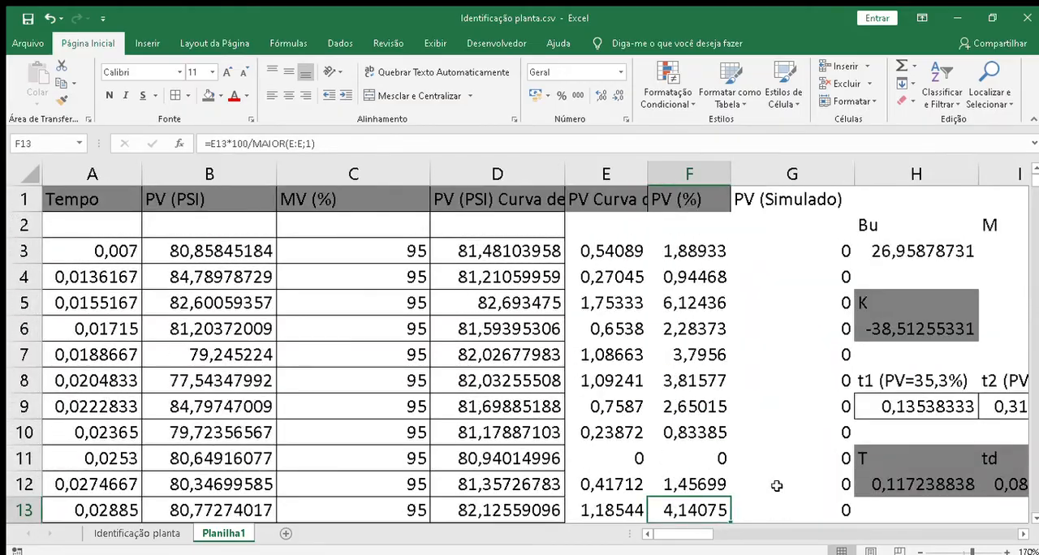
{"action": "left_click", "coordinate": [1023, 534]}
{"action": "left_click", "coordinate": [1022, 533]}
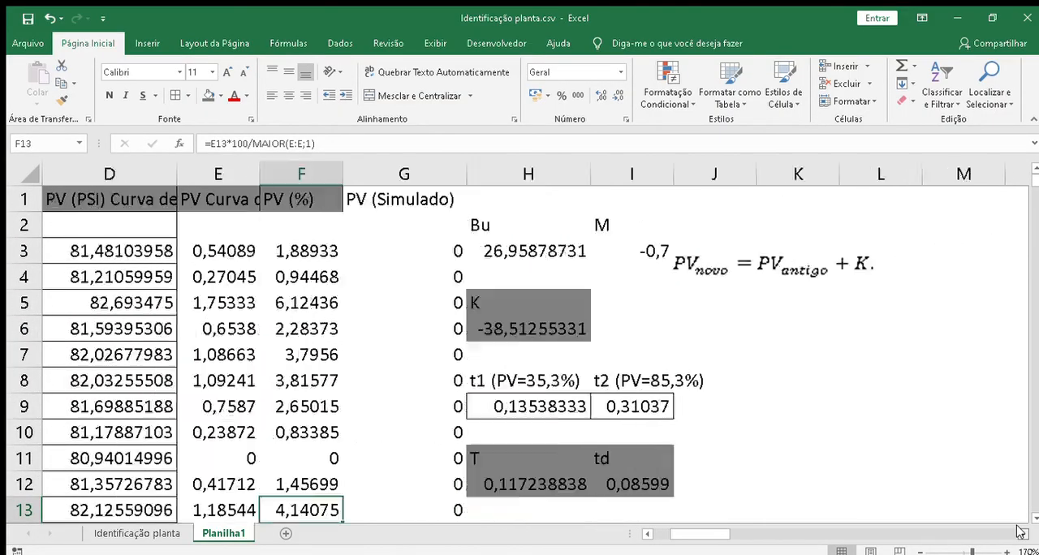
{"action": "left_click", "coordinate": [1023, 534]}
{"action": "left_click", "coordinate": [1022, 533]}
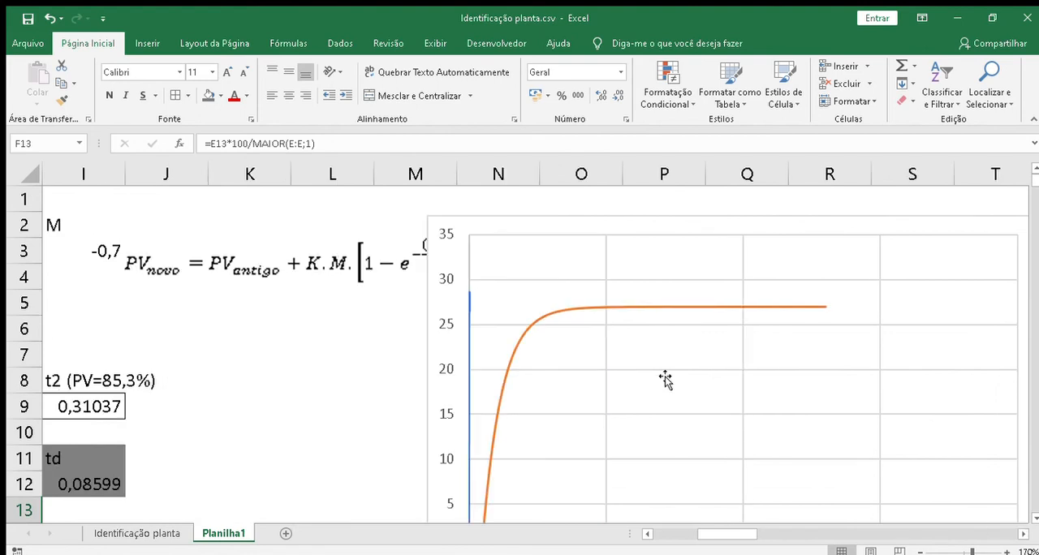
{"action": "left_click", "coordinate": [469, 303]}
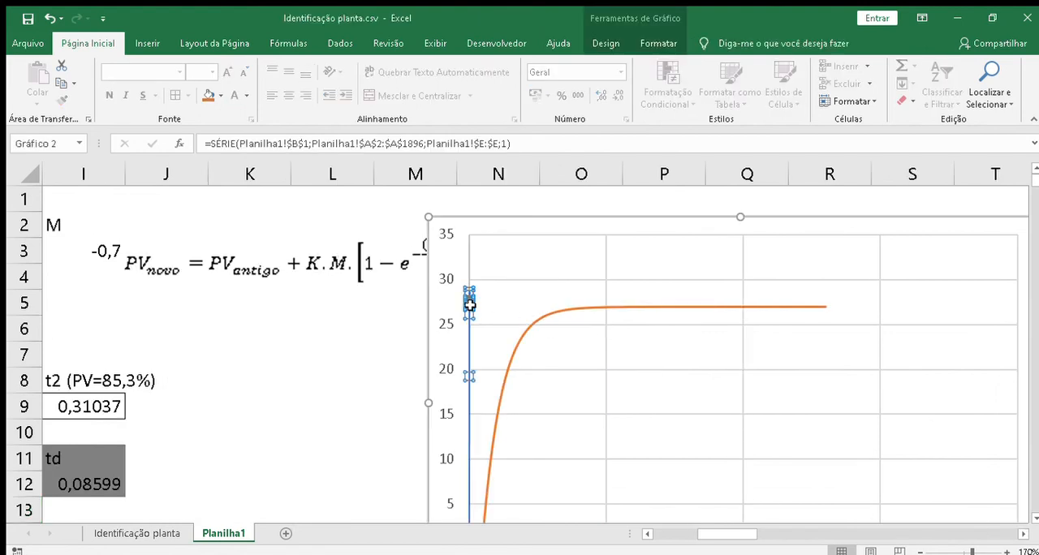
{"action": "left_click", "coordinate": [510, 367]}
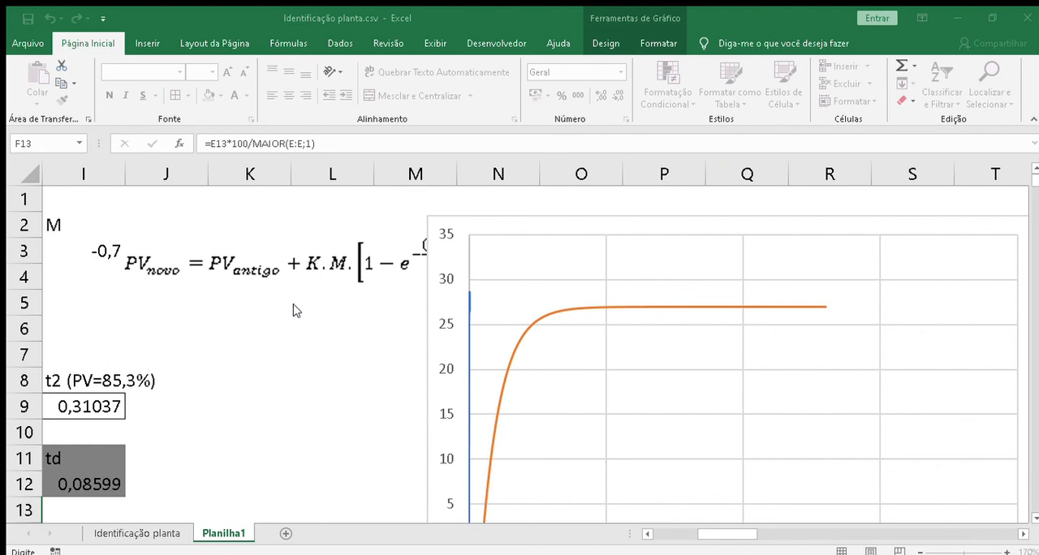
{"action": "key", "text": "ctrl+Home"}
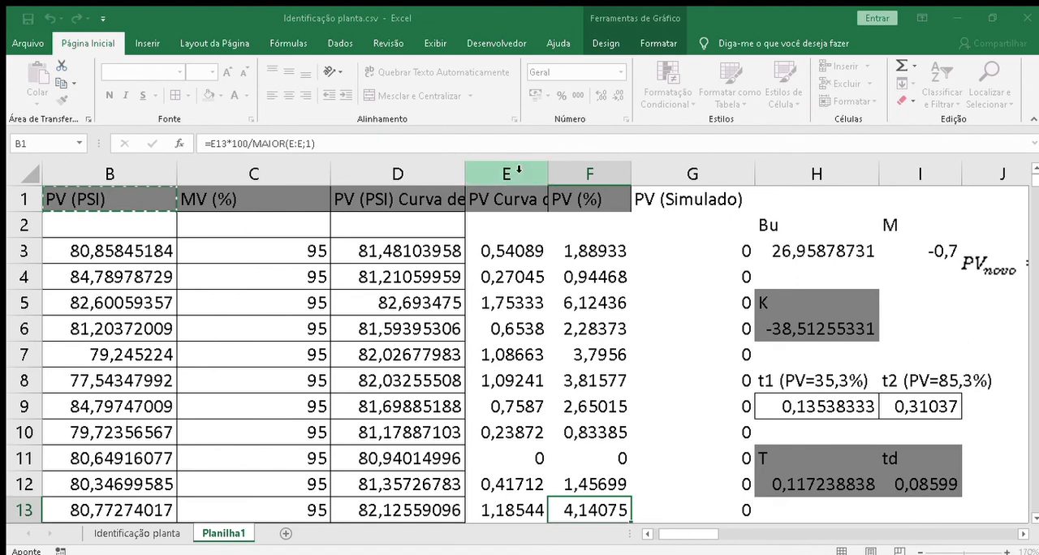
{"action": "left_click", "coordinate": [475, 294]}
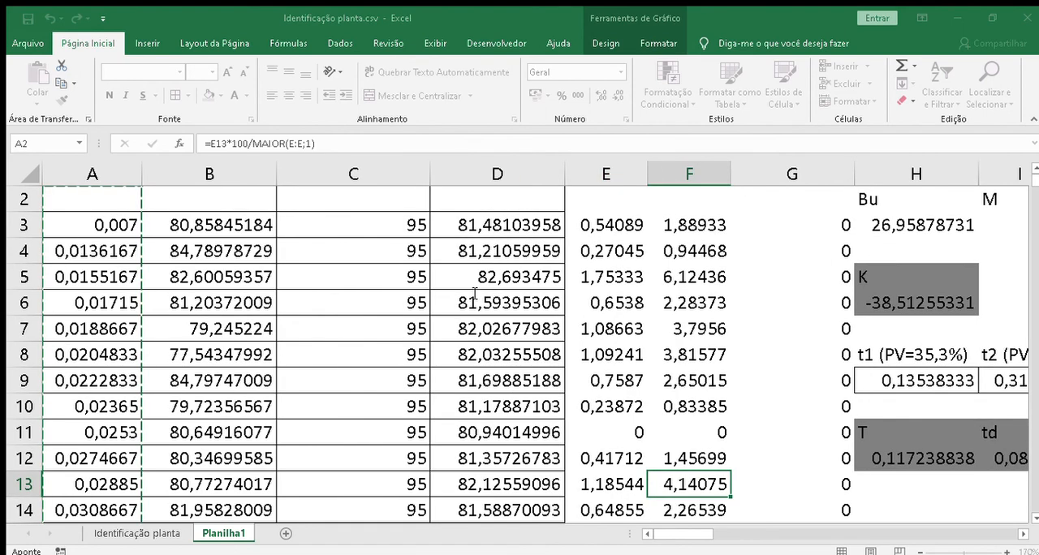
{"action": "key", "text": "BackSpace"}
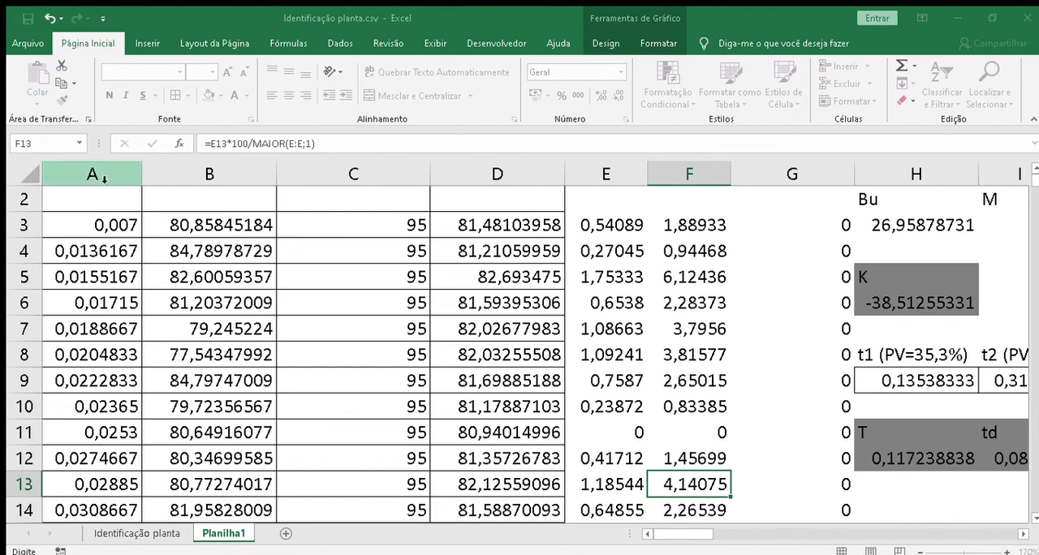
{"action": "key", "text": "Escape"}
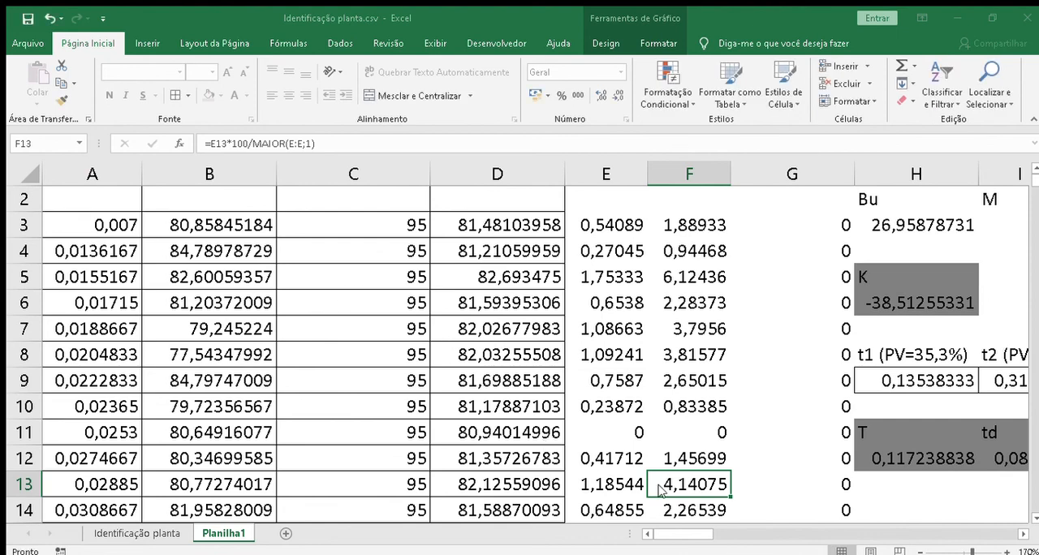
{"action": "left_click", "coordinate": [985, 514]}
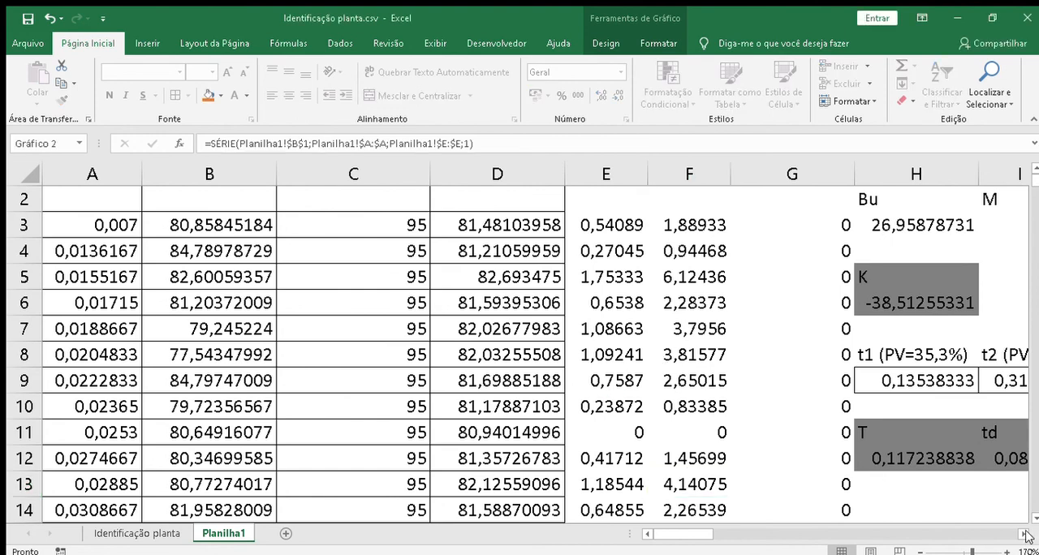
Step: Compare the real and simulated curves in the chart, down to its horizontal axis
{"action": "left_click_drag", "start_coordinate": [1027, 536], "coordinate": [1024, 534]}
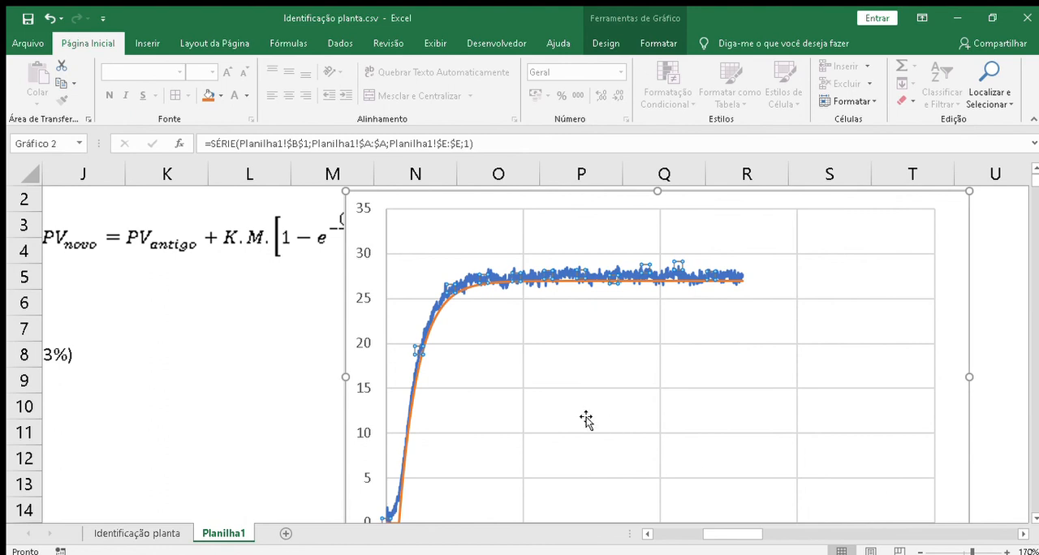
{"action": "left_click", "coordinate": [261, 398]}
{"action": "key", "text": "Down"}
{"action": "key", "text": "Down"}
{"action": "key", "text": "Down"}
{"action": "key", "text": "Down"}
{"action": "key", "text": "Down"}
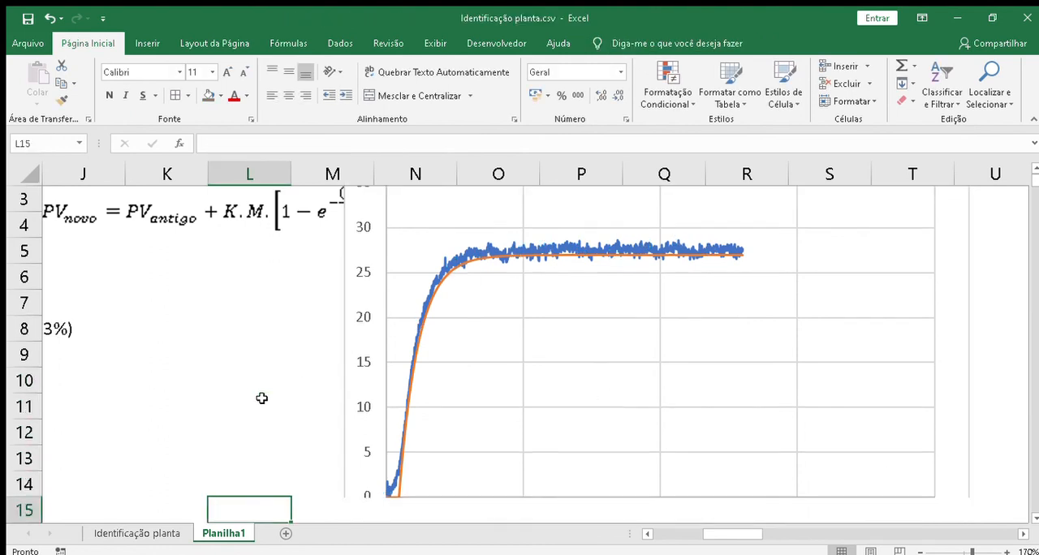
{"action": "key", "text": "Down"}
{"action": "key", "text": "Up"}
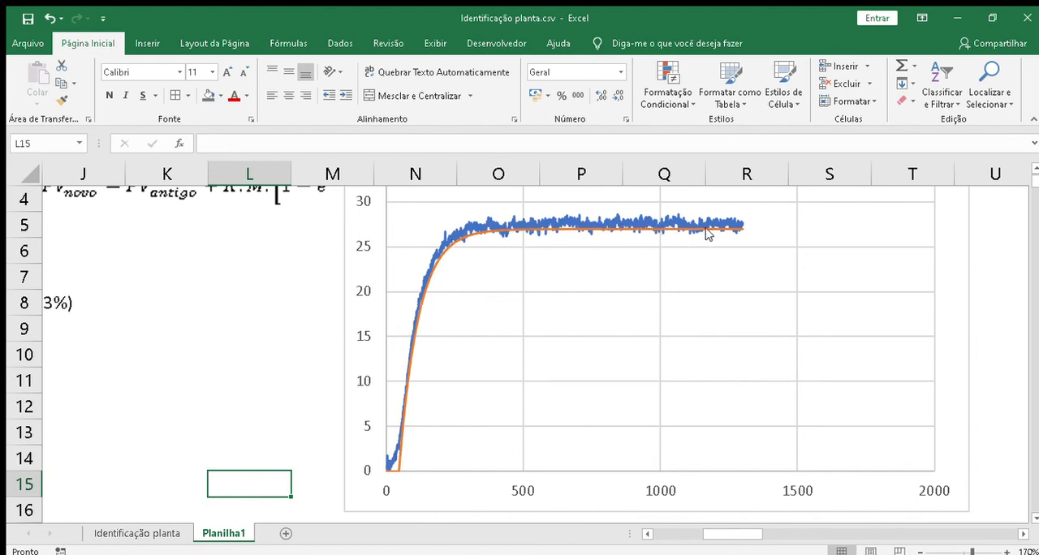
Step: Review the identified model parameters K, T and td and their formulas beside the comparison chart
{"action": "left_click", "coordinate": [115, 294]}
{"action": "key", "text": "Left"}
{"action": "key", "text": "Left"}
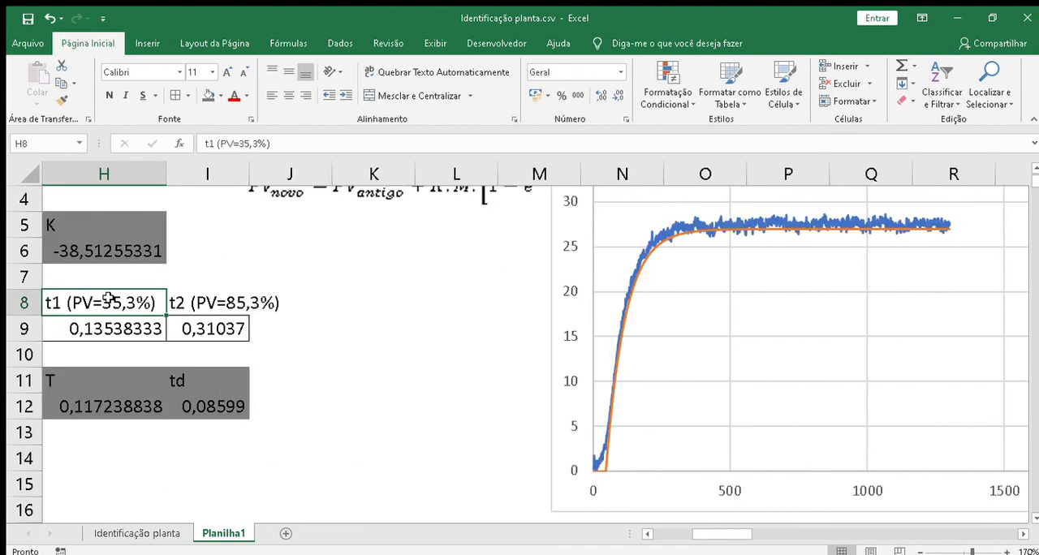
{"action": "key", "text": "Left"}
{"action": "key", "text": "Right"}
{"action": "key", "text": "Right"}
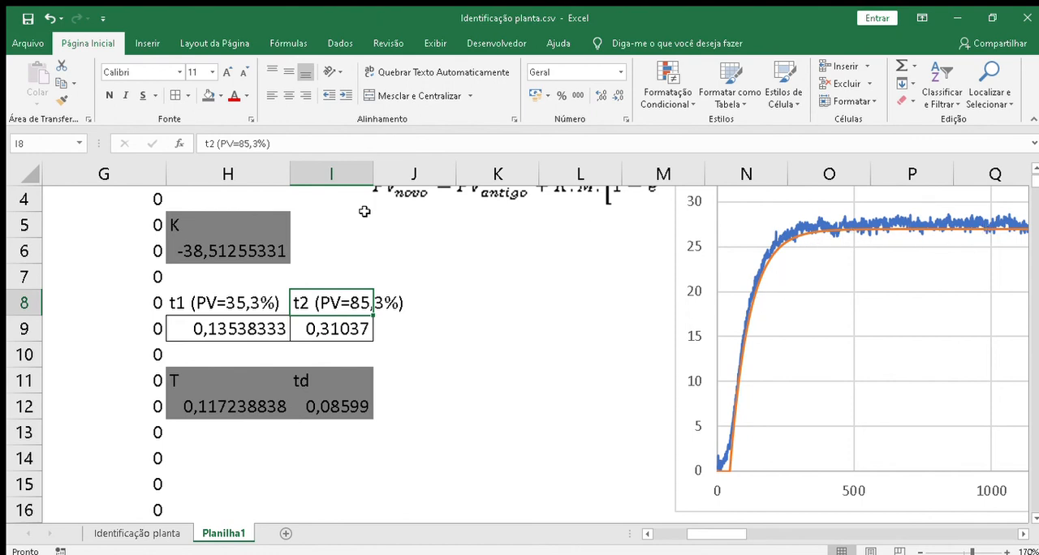
{"action": "left_click", "coordinate": [223, 257]}
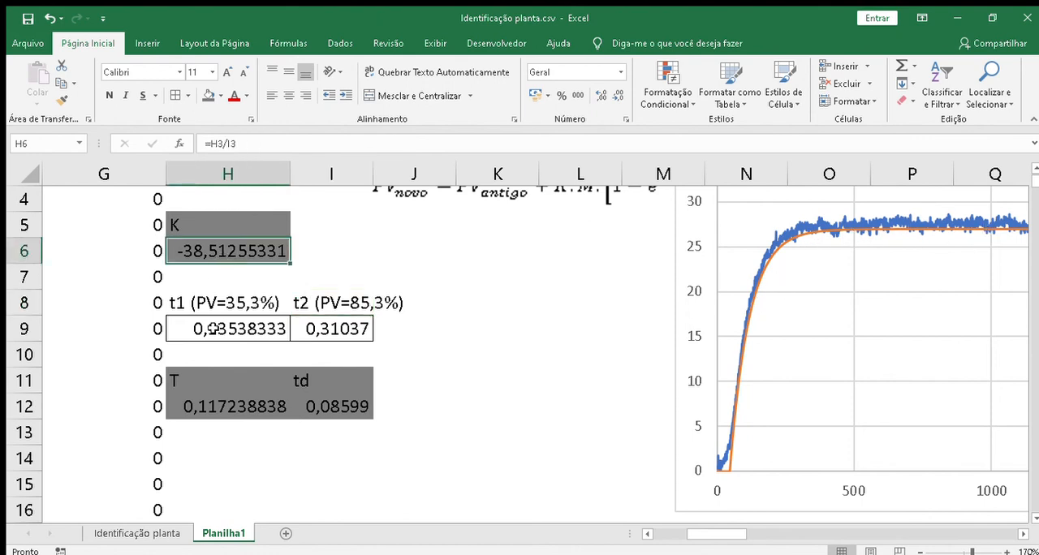
{"action": "left_click", "coordinate": [219, 406]}
{"action": "left_click", "coordinate": [341, 409]}
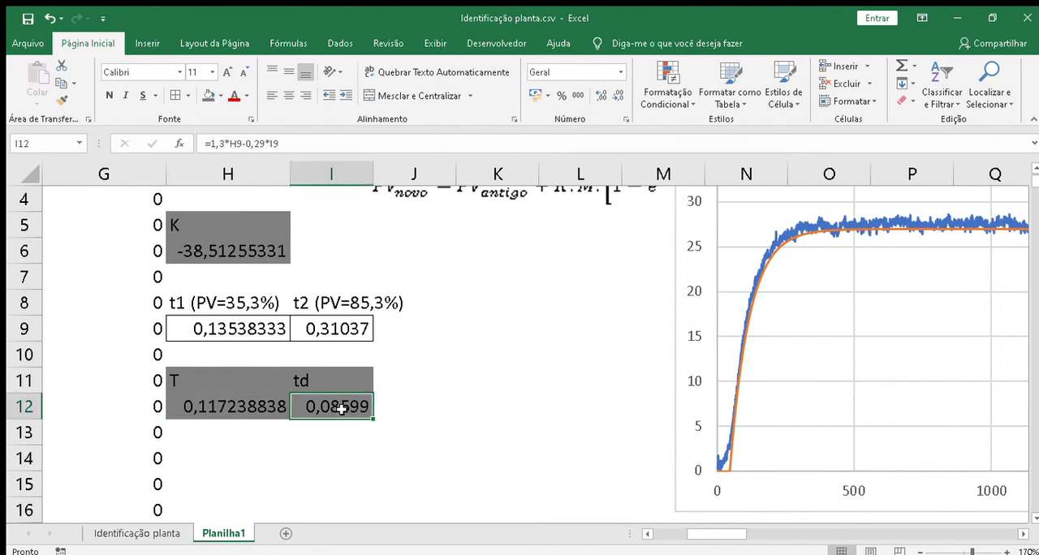
{"action": "left_click", "coordinate": [247, 409]}
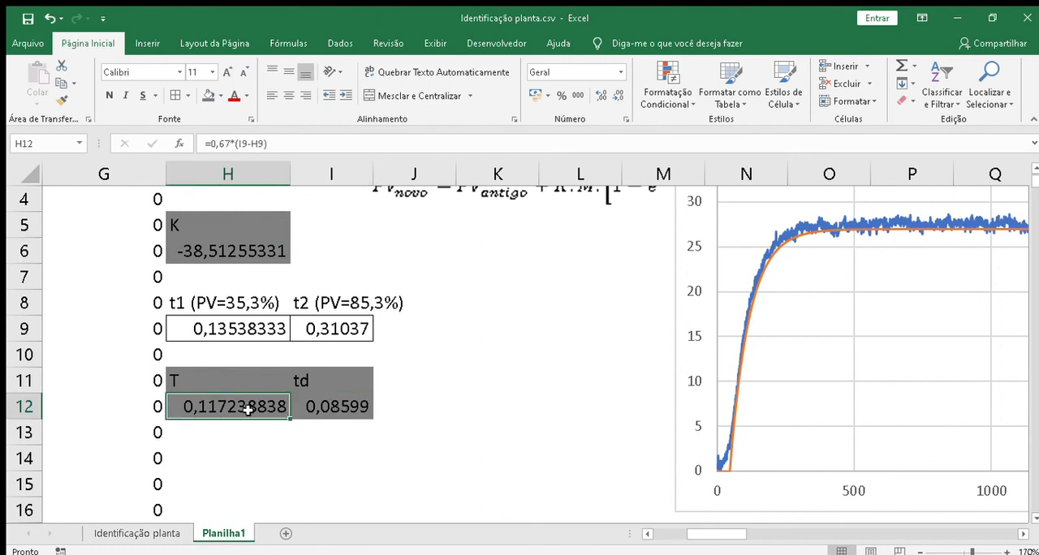
{"action": "left_click", "coordinate": [218, 251]}
{"action": "left_click", "coordinate": [219, 407]}
{"action": "left_click", "coordinate": [338, 406]}
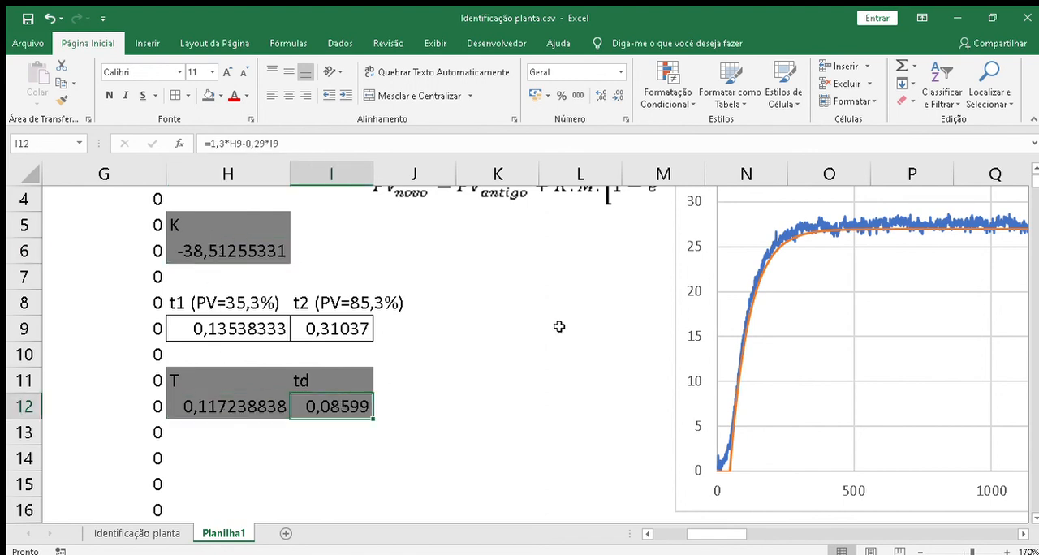